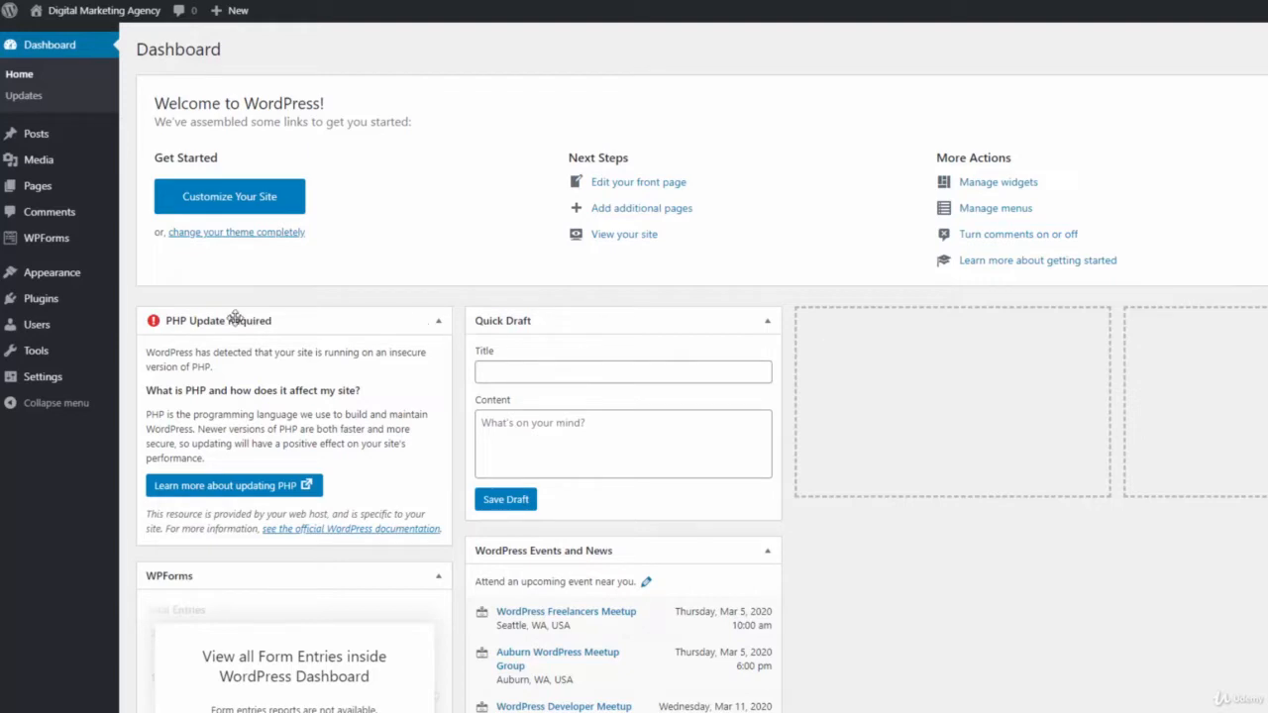
Upload and install the plugin file thrive-product-manager-1.2.1 (1).zip on the WordPress site.
left_click(69, 305)
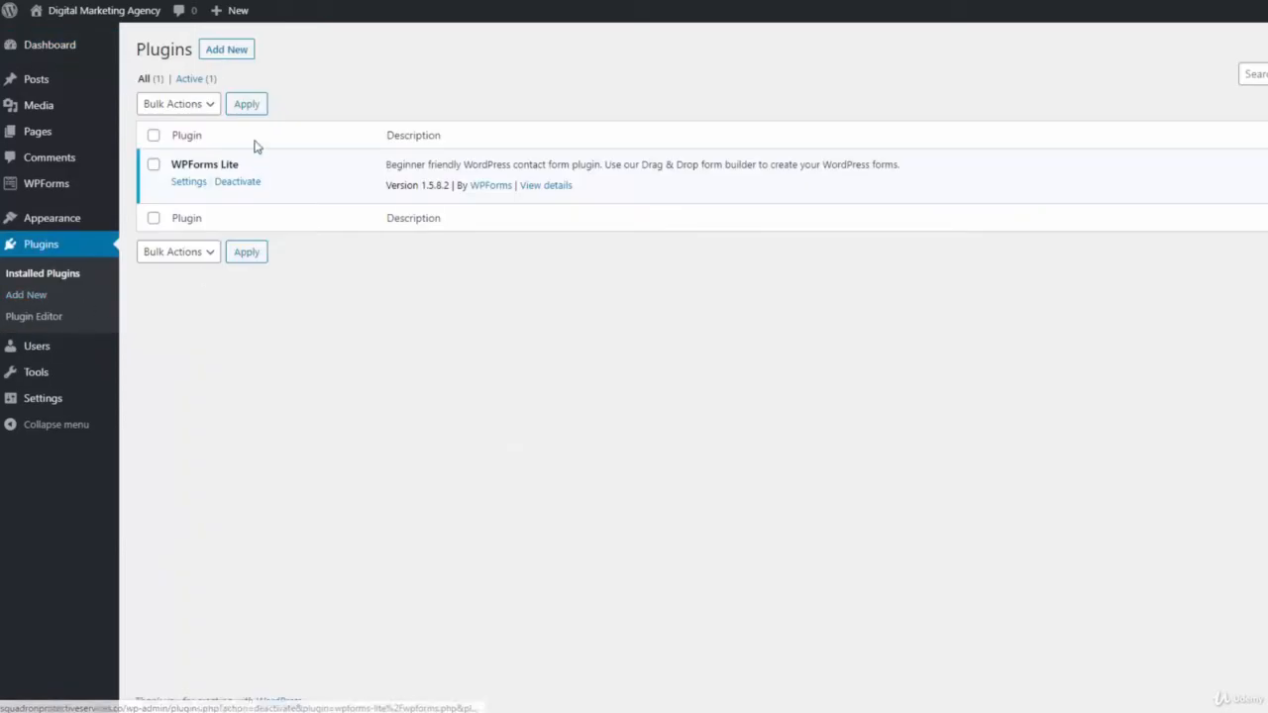
left_click(227, 50)
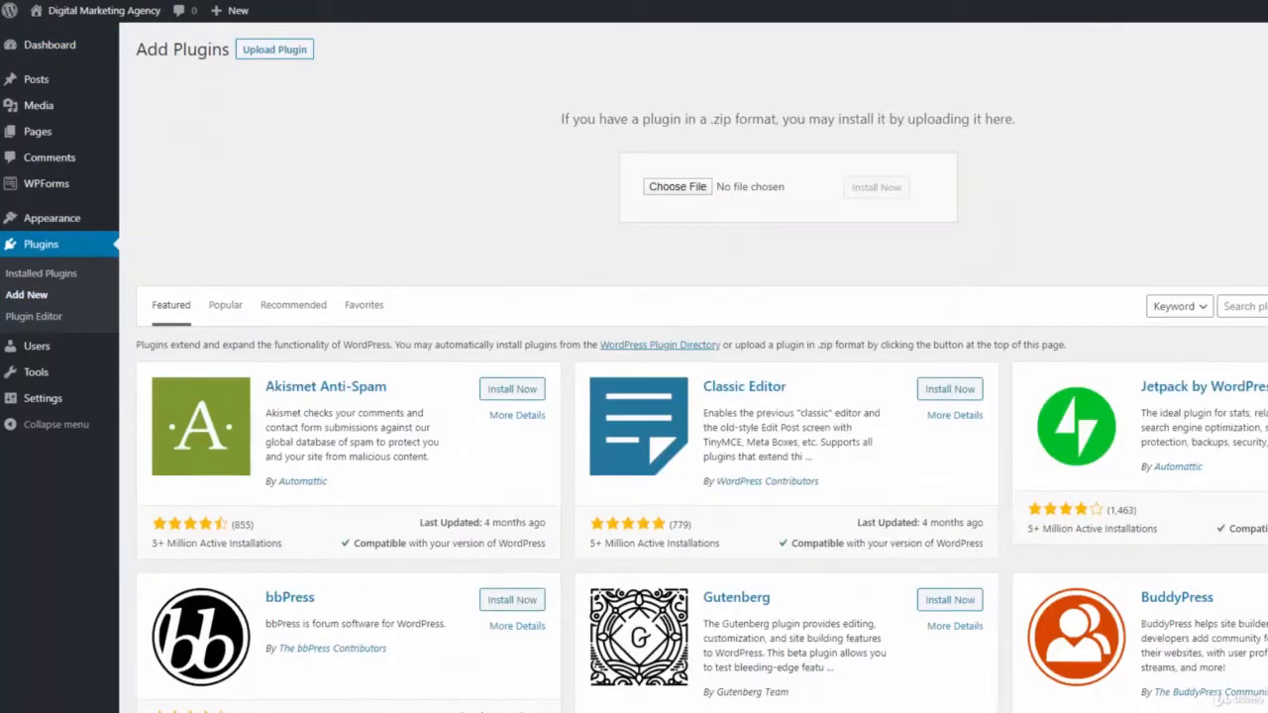
left_click_drag(297, 342, 810, 195)
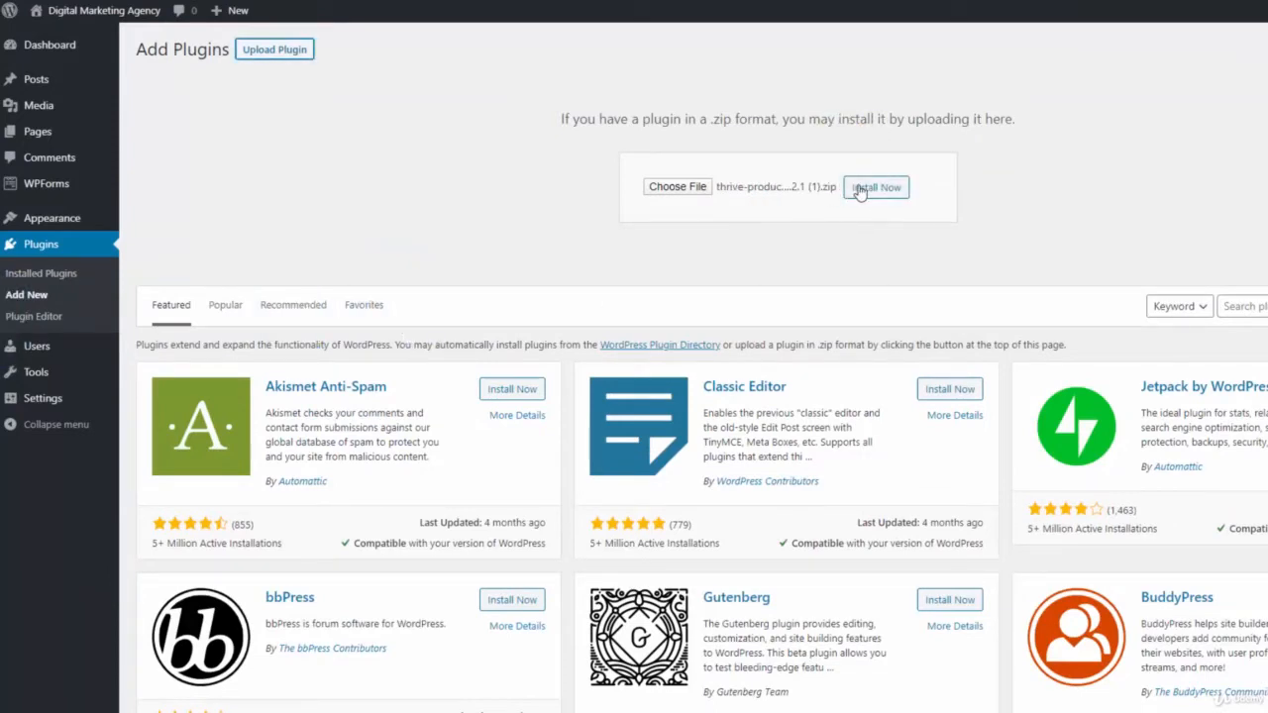
left_click(858, 193)
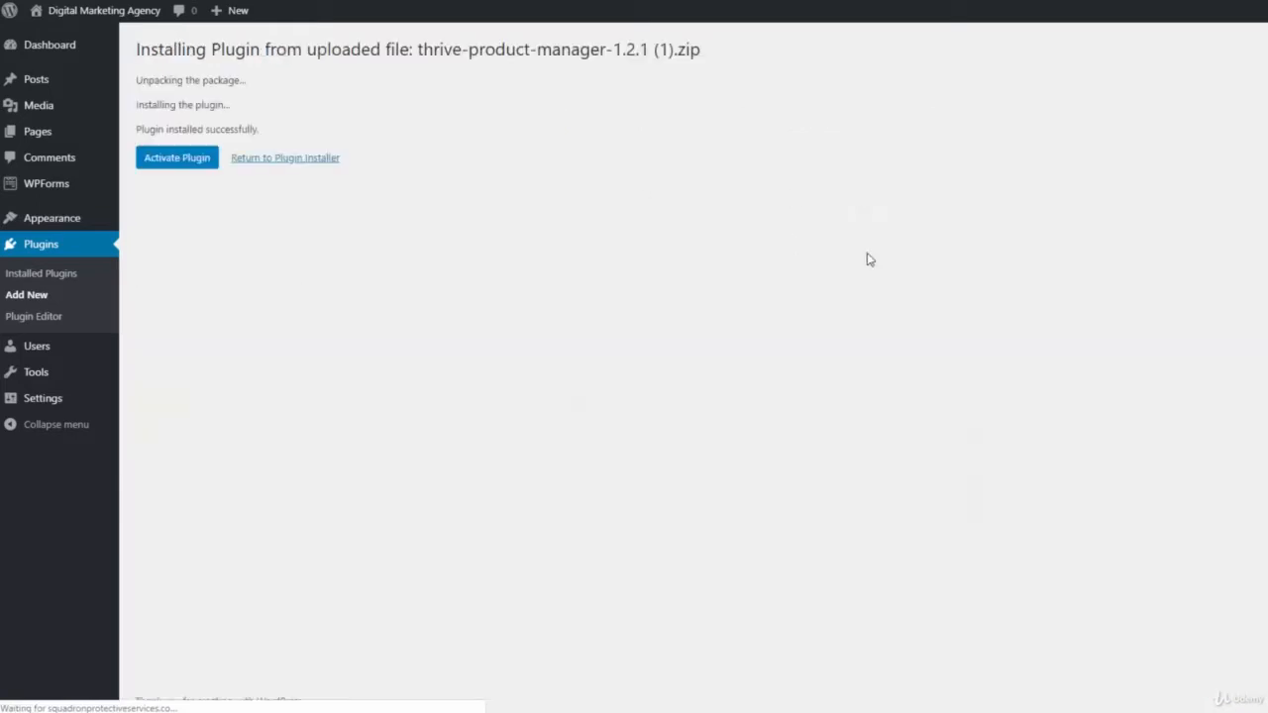
Activate the Thrive Product Manager plugin and update it to version 1.2.2.
left_click(175, 163)
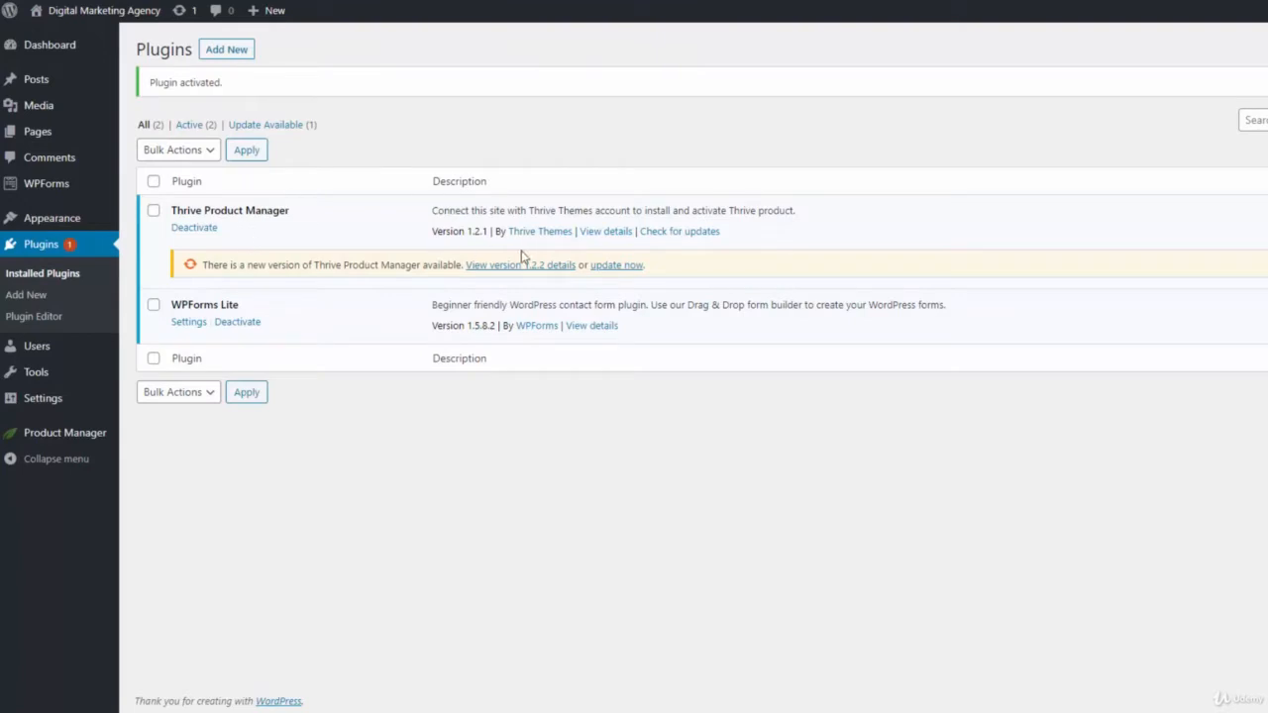
left_click(624, 266)
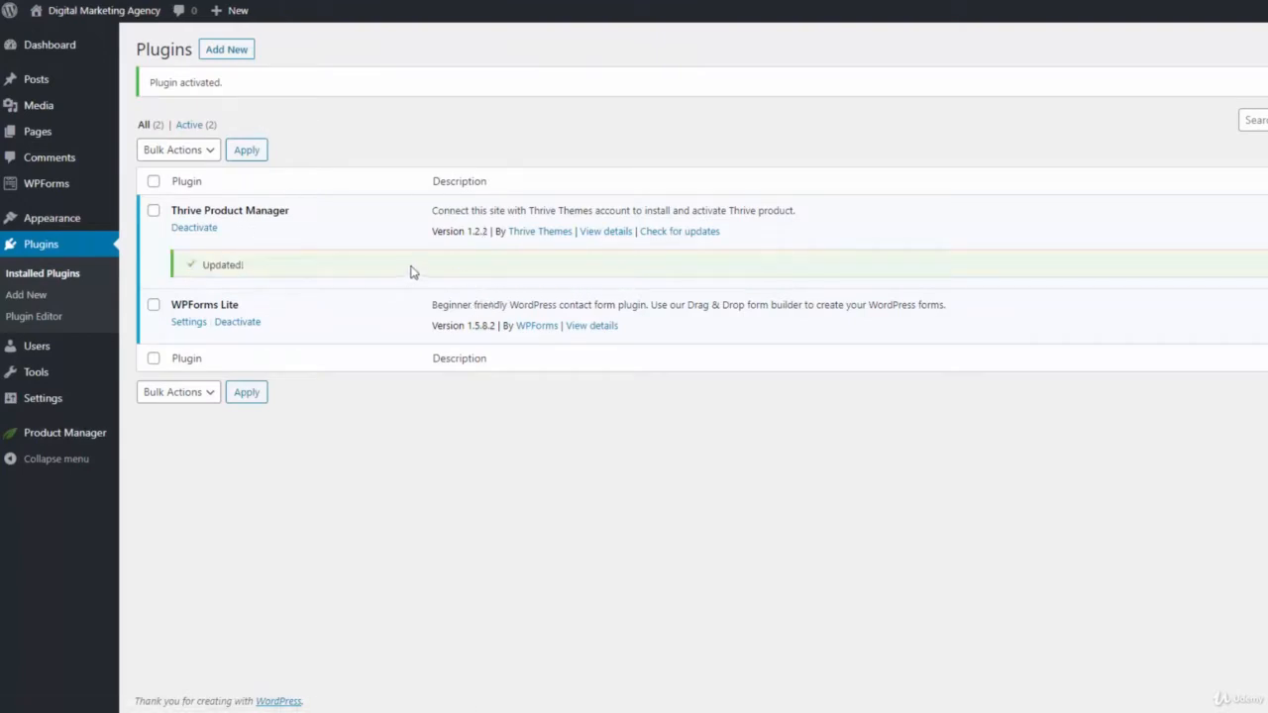
Connect the Product Manager to the Thrive Themes account, filling in the saved username and password.
left_click(65, 440)
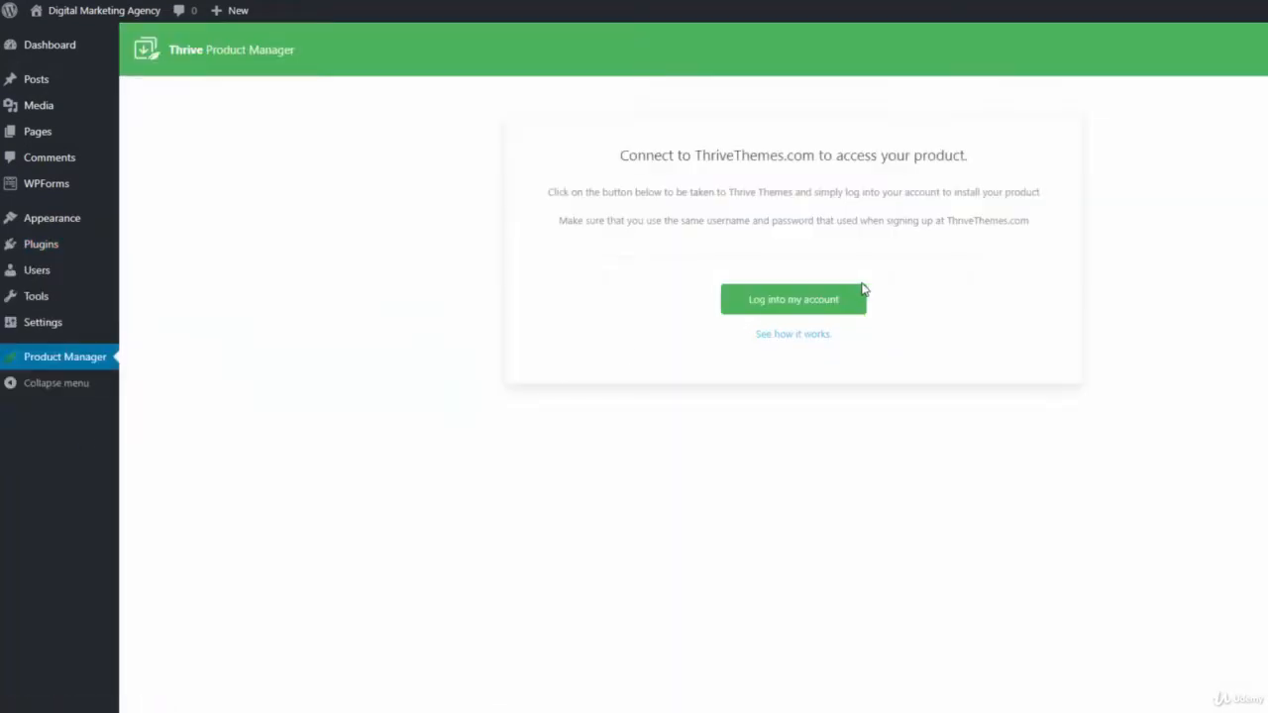
left_click(793, 308)
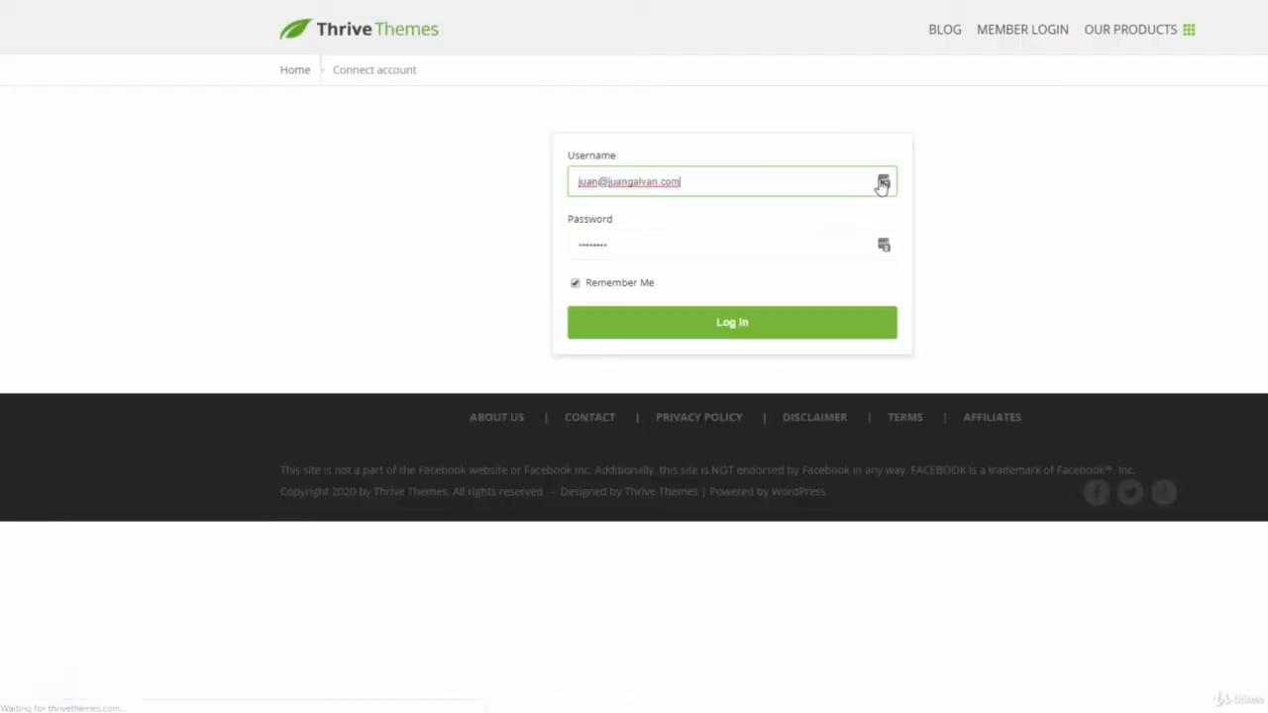
left_click(883, 185)
left_click(1013, 195)
left_click(742, 319)
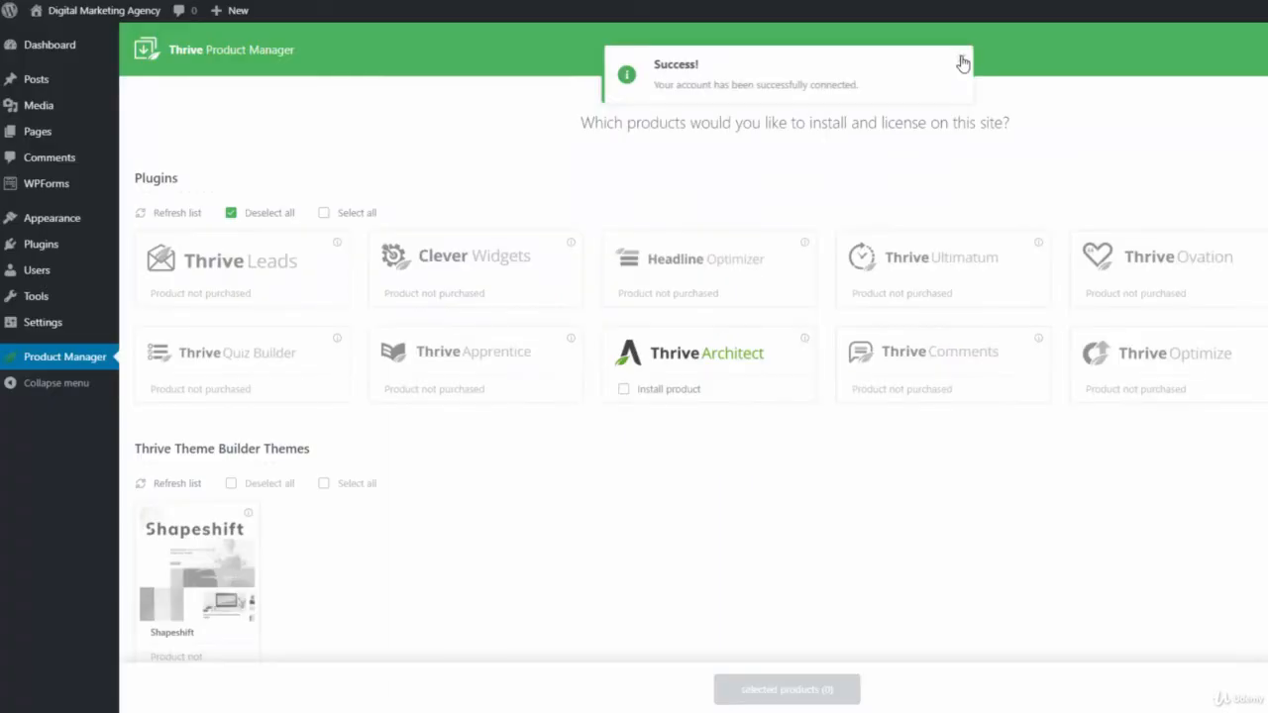
left_click(962, 63)
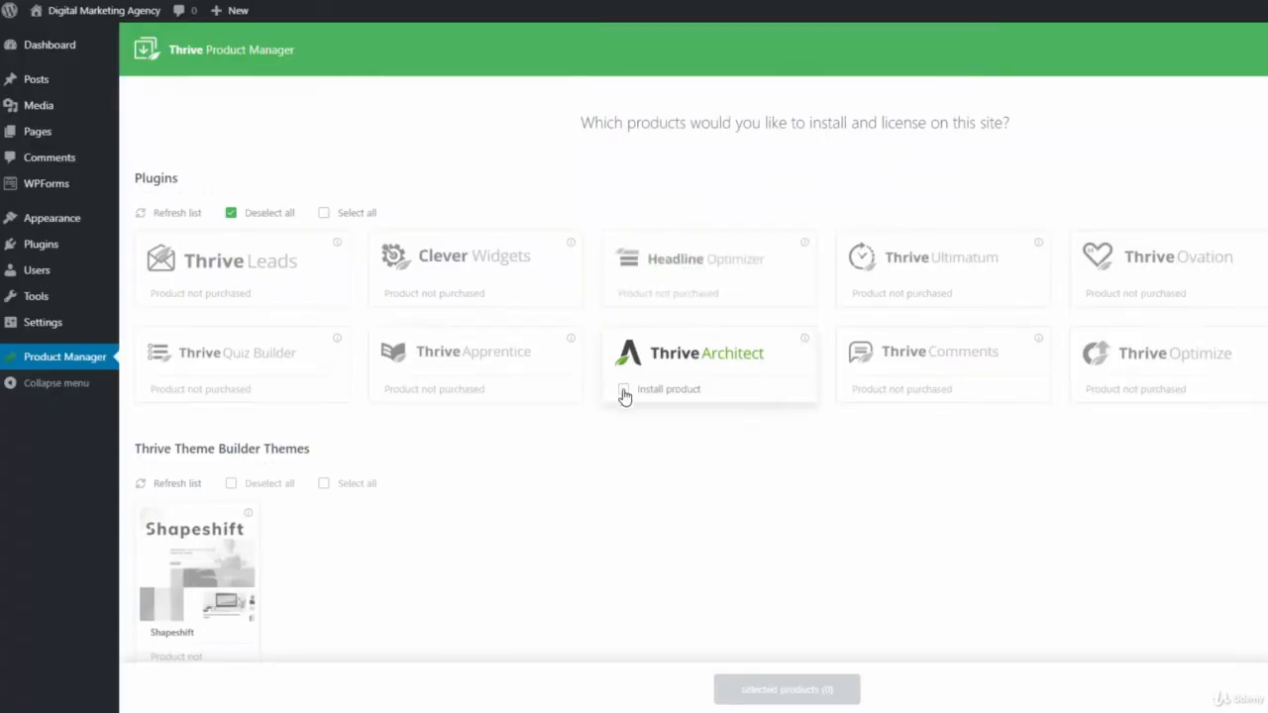
Select Thrive Architect as the product for this site and install it.
left_click(623, 390)
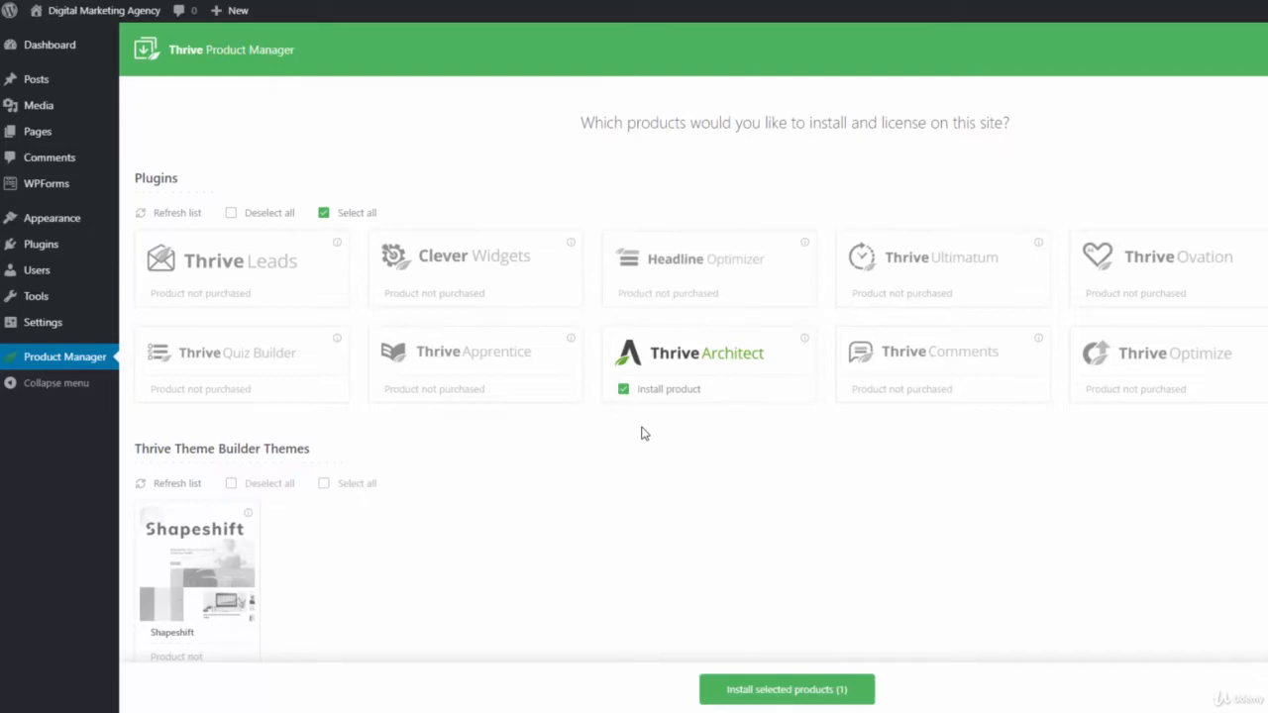
scroll(700, 485, "down", 2)
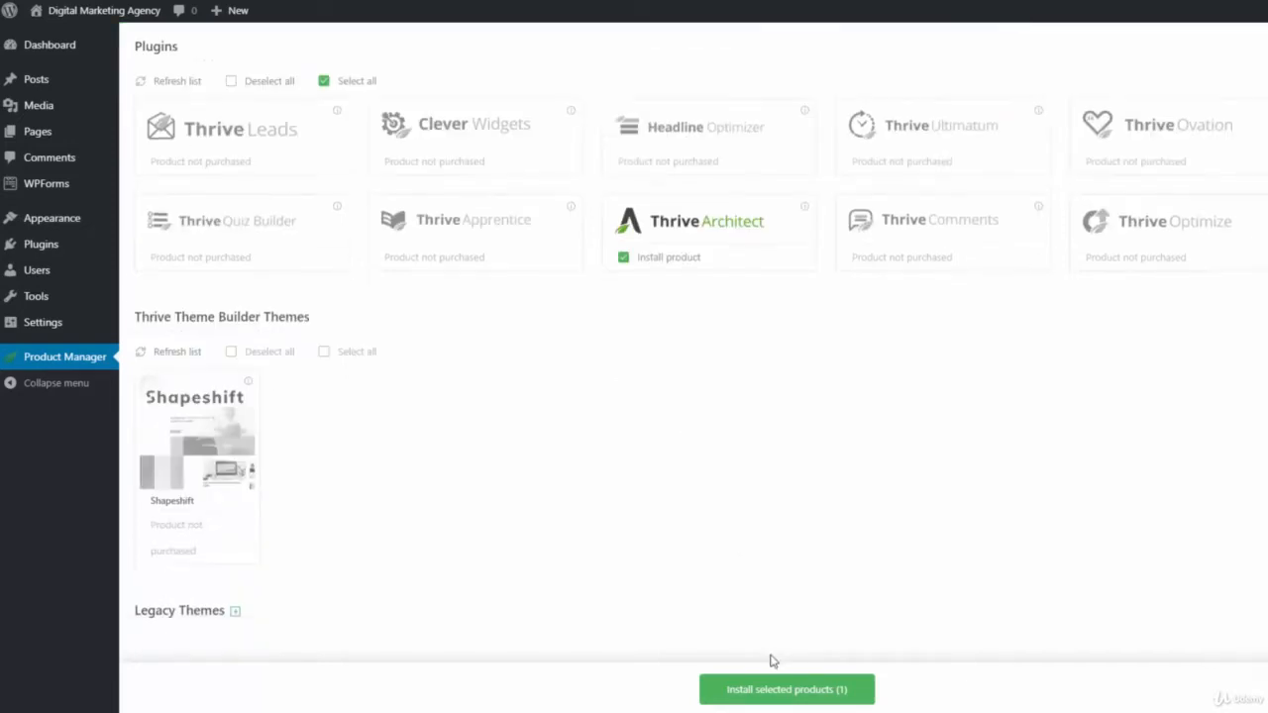
left_click(783, 688)
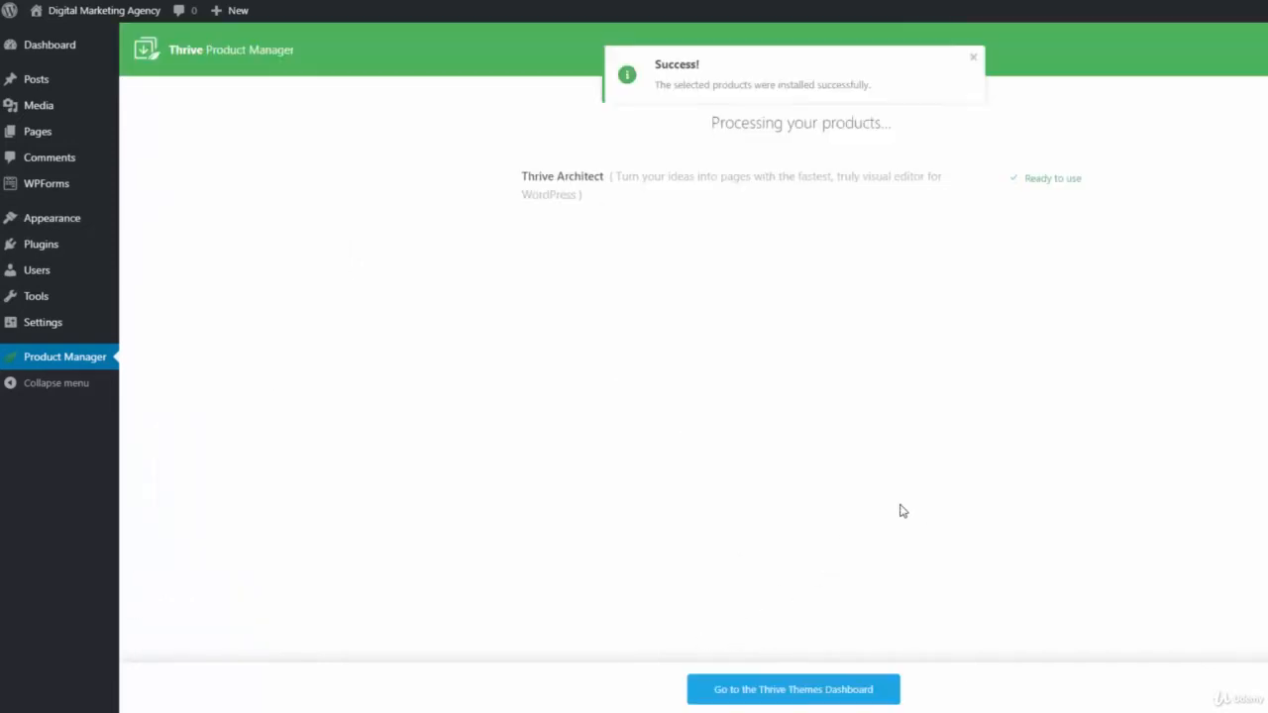
Move all existing pages of the site to the trash and start a new page.
left_click(44, 139)
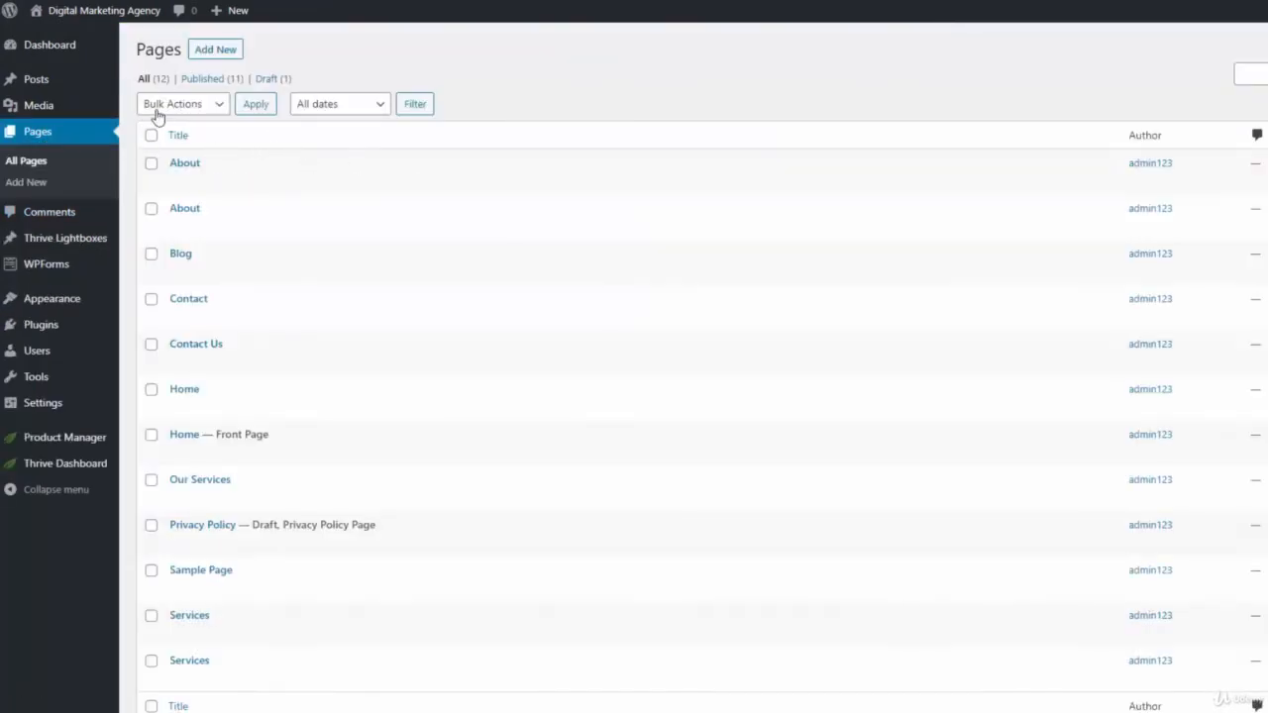
left_click(151, 135)
left_click(190, 105)
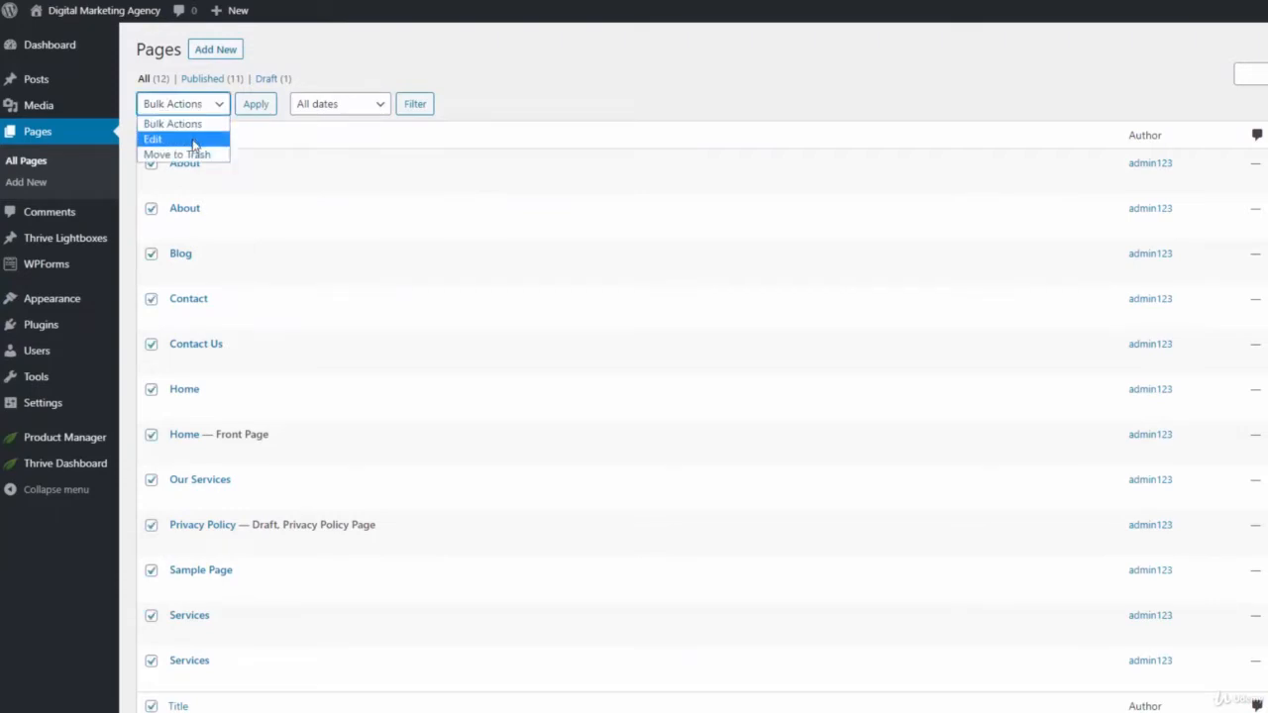
left_click(185, 152)
left_click(274, 104)
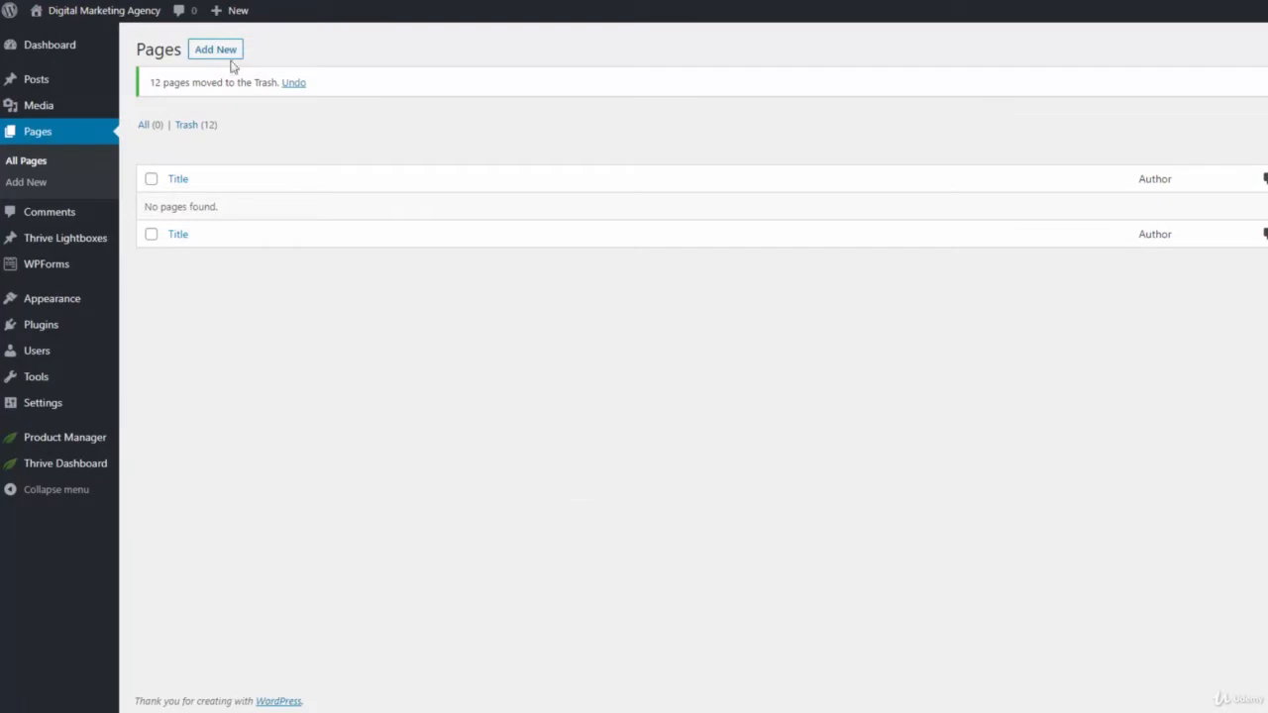
left_click(225, 56)
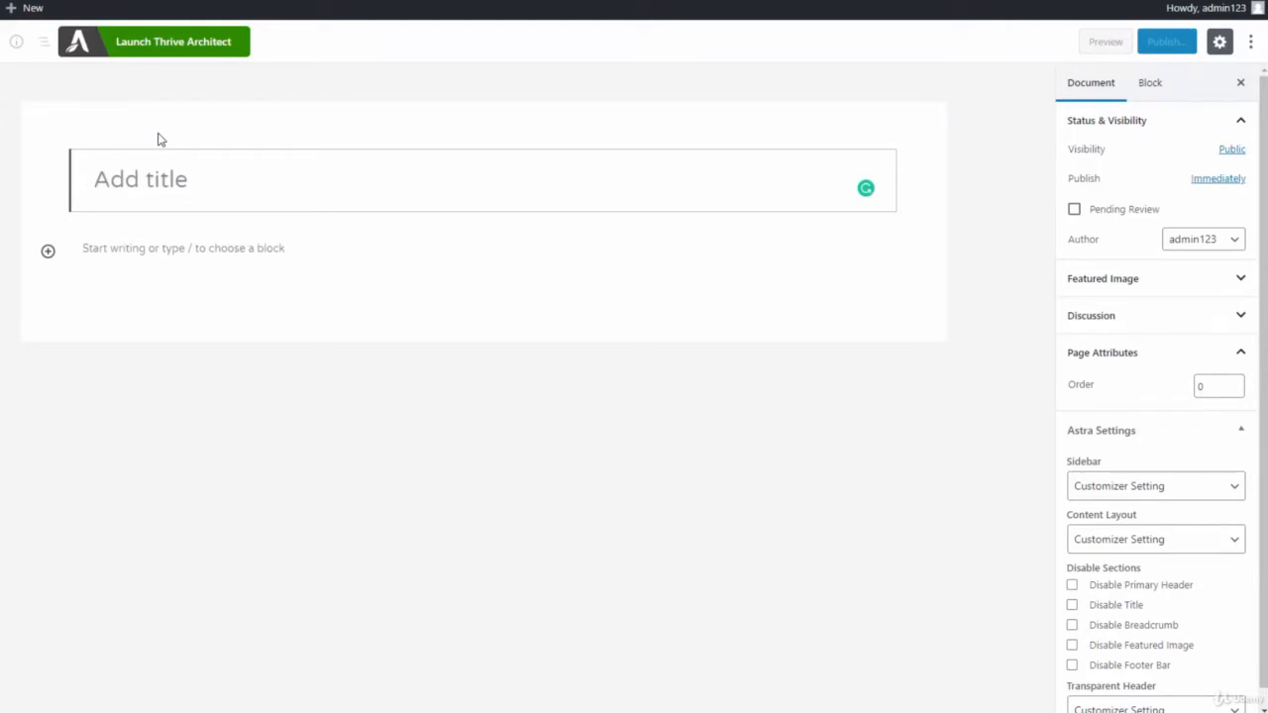
type("Home Page")
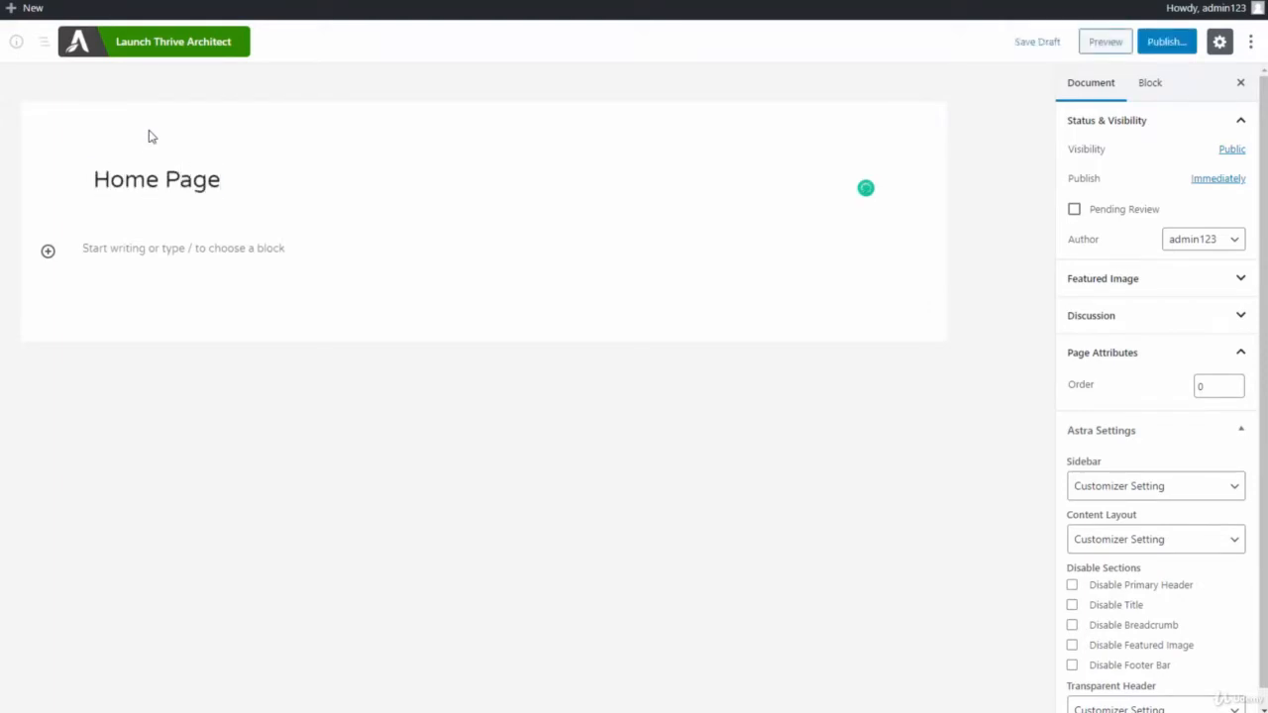
left_click_drag(222, 182, 45, 187)
key("BackSpace")
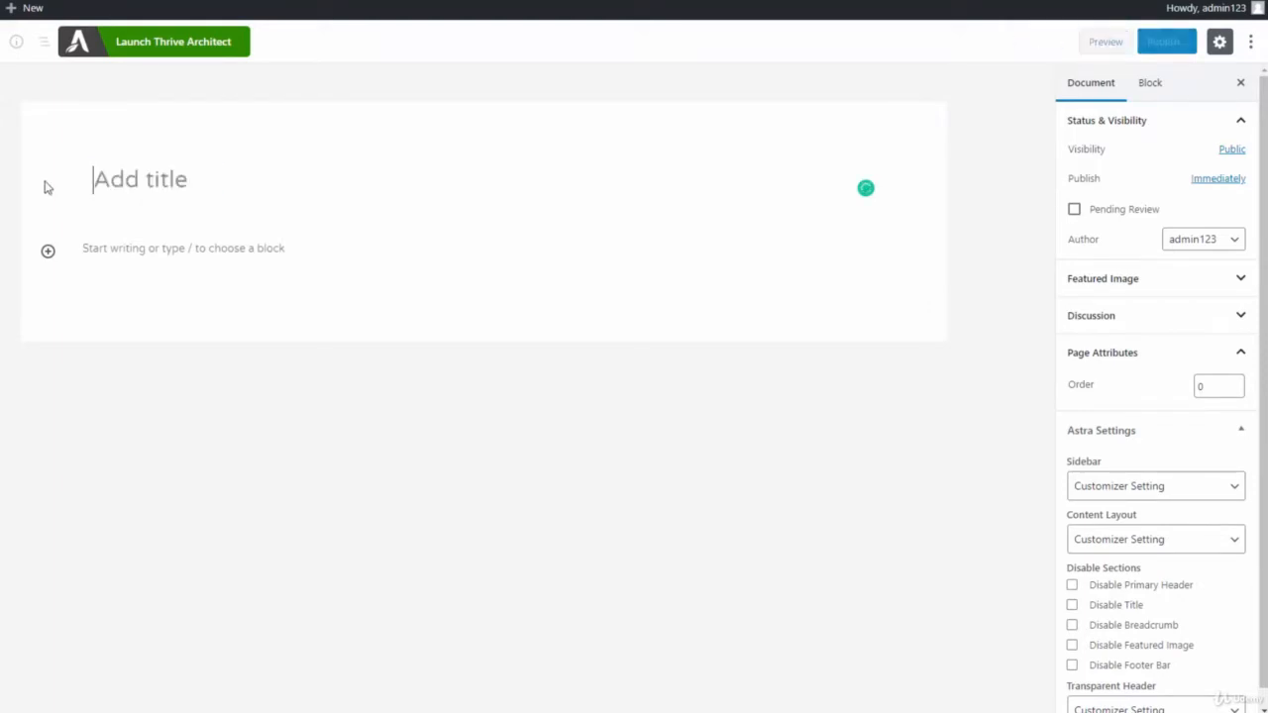
type("D")
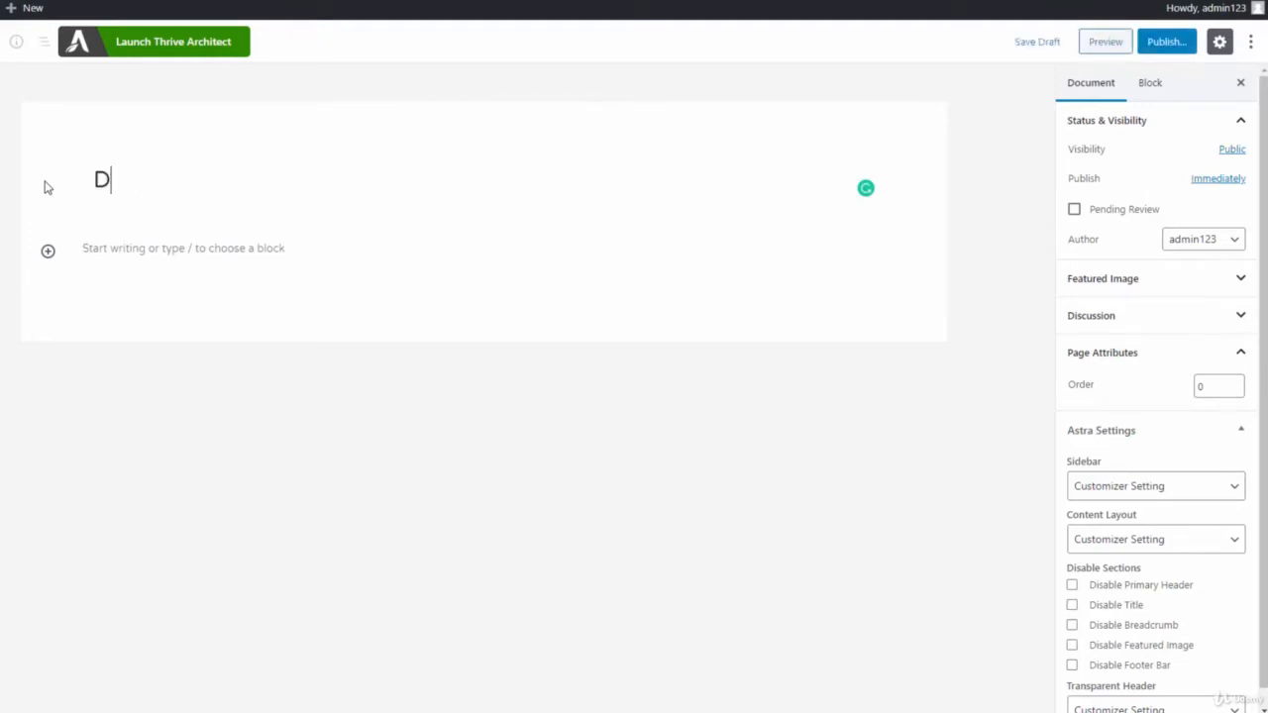
key("BackSpace")
Title the new page "XYZ Digital Marketing" and publish it.
type("XYZ Digital Marketing")
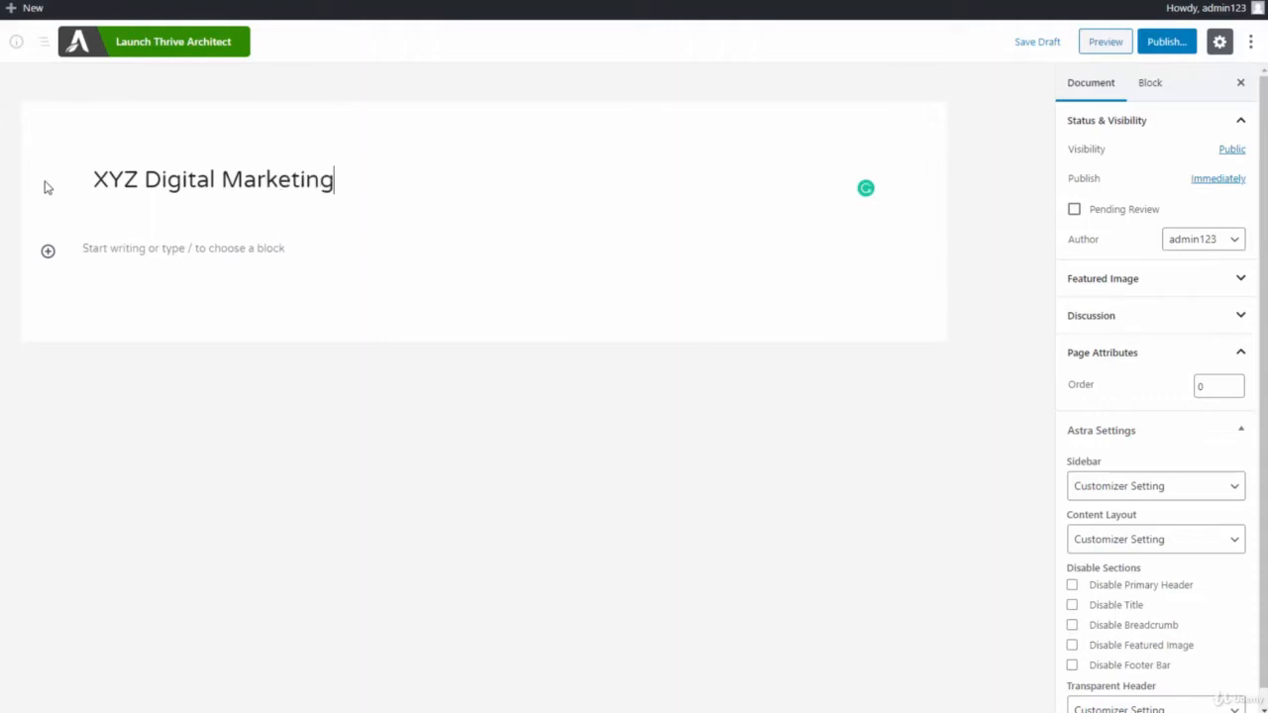
left_click(1167, 44)
left_click(1179, 47)
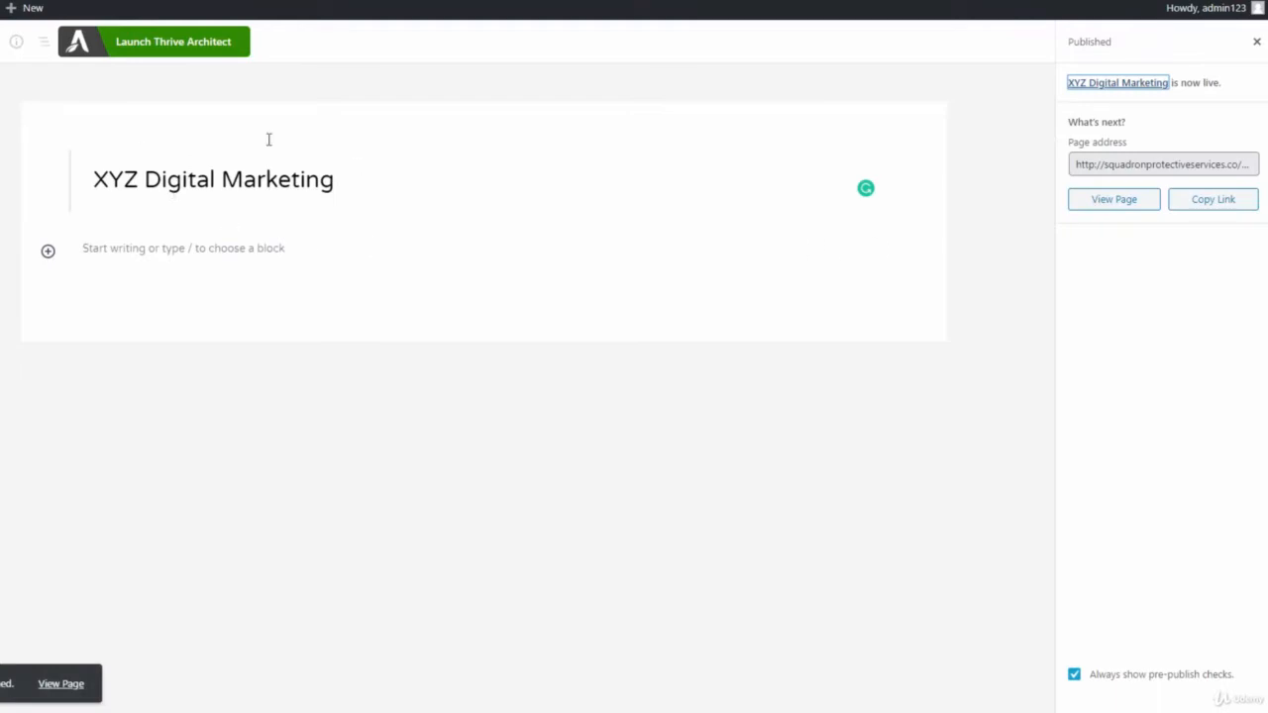
Open the page in Thrive Architect and import the landing page tve-lp-dma-website-home-page.zip, overwriting the current contents.
left_click(157, 48)
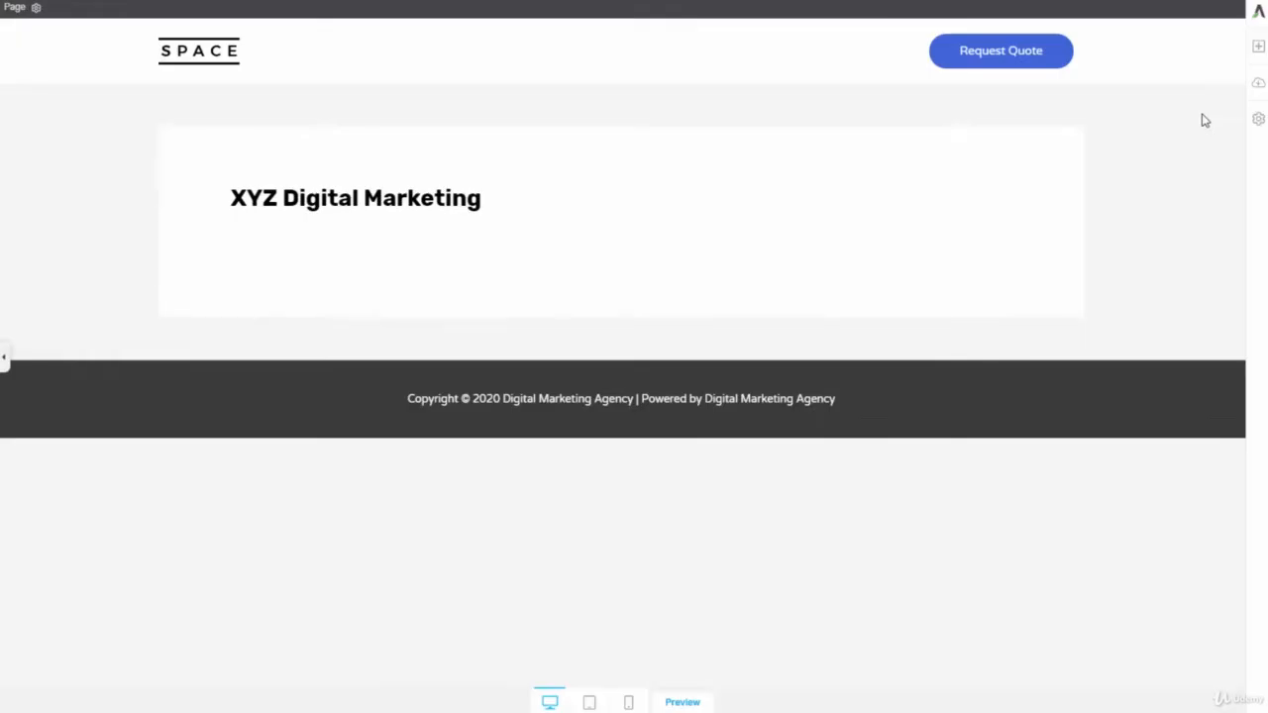
left_click(1258, 119)
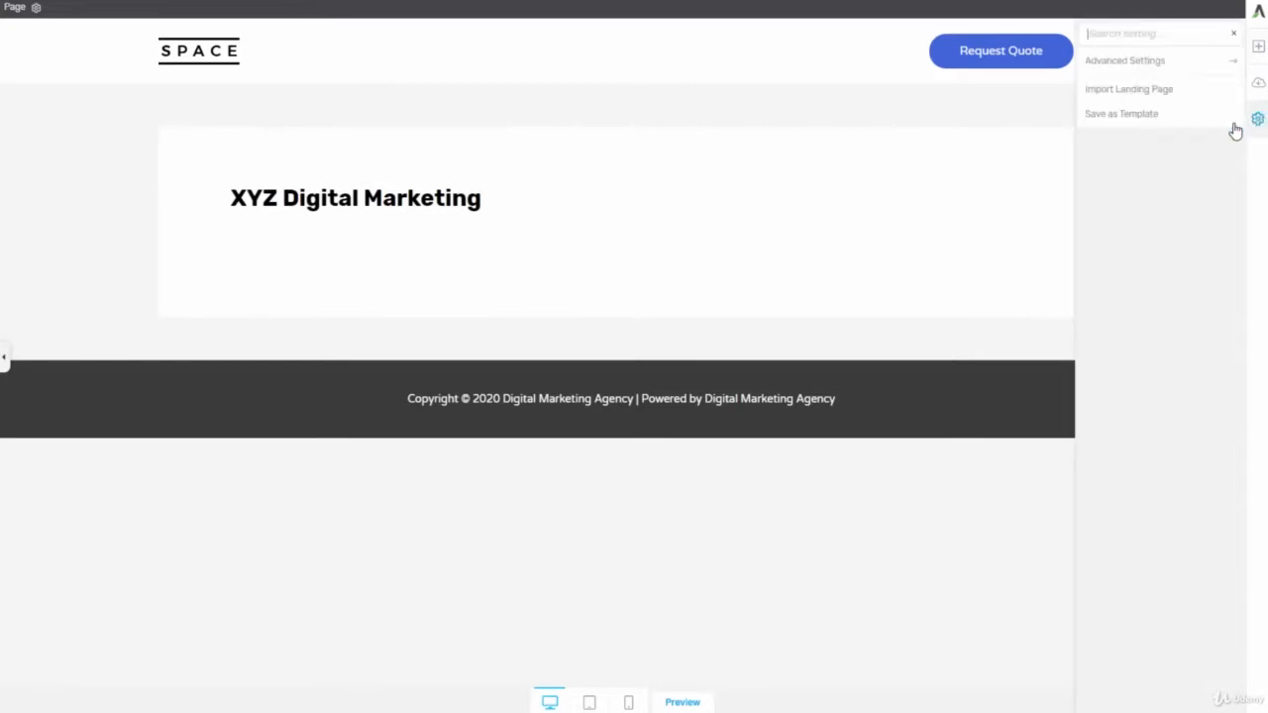
left_click(1122, 99)
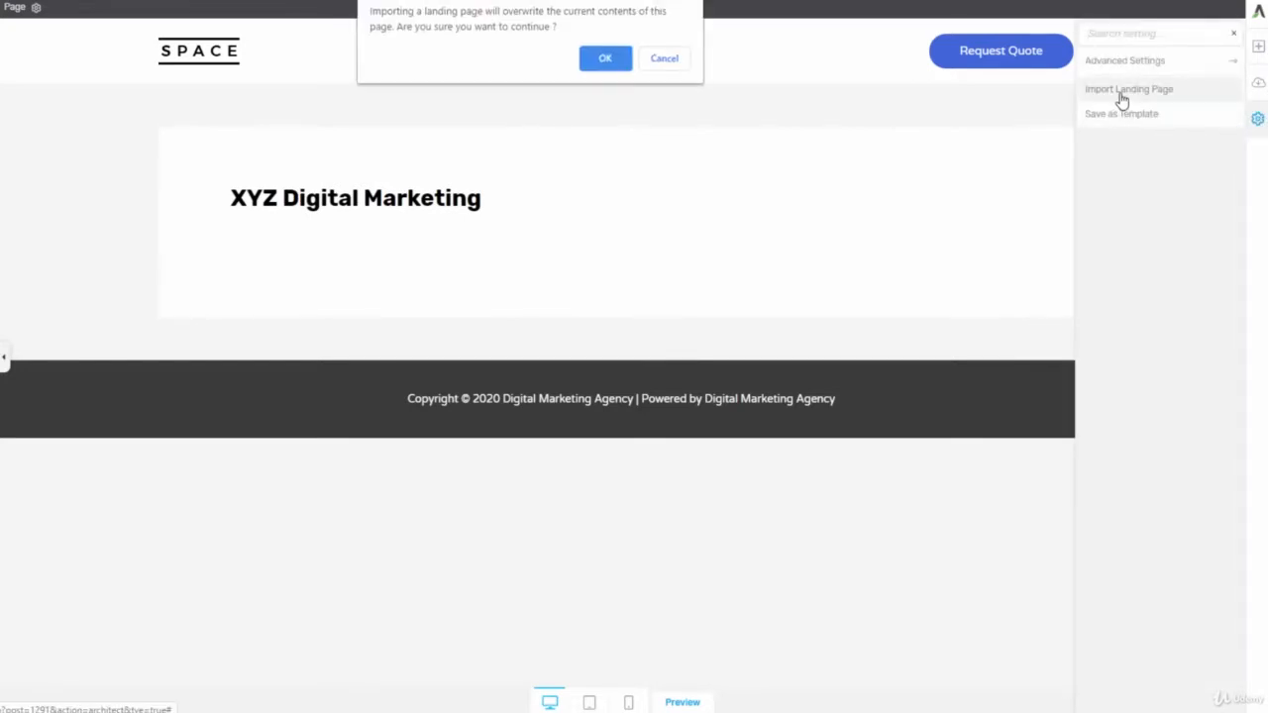
left_click(606, 60)
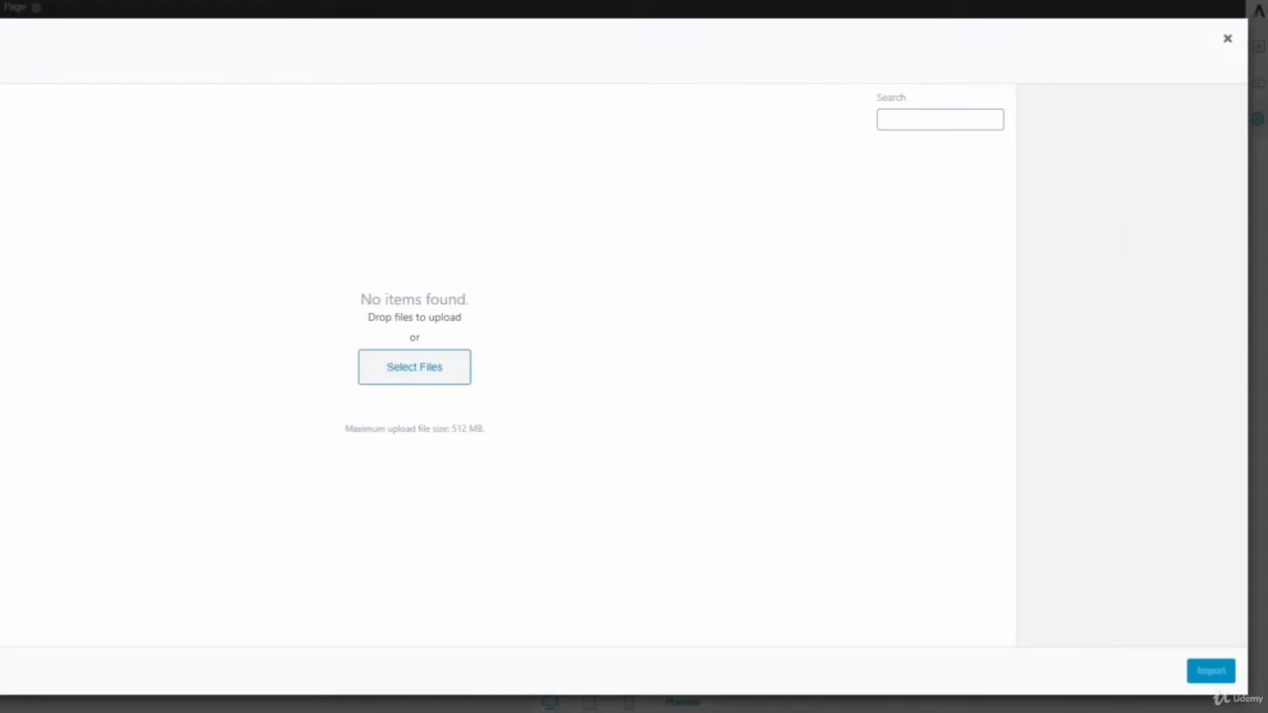
left_click_drag(0, 317, 415, 335)
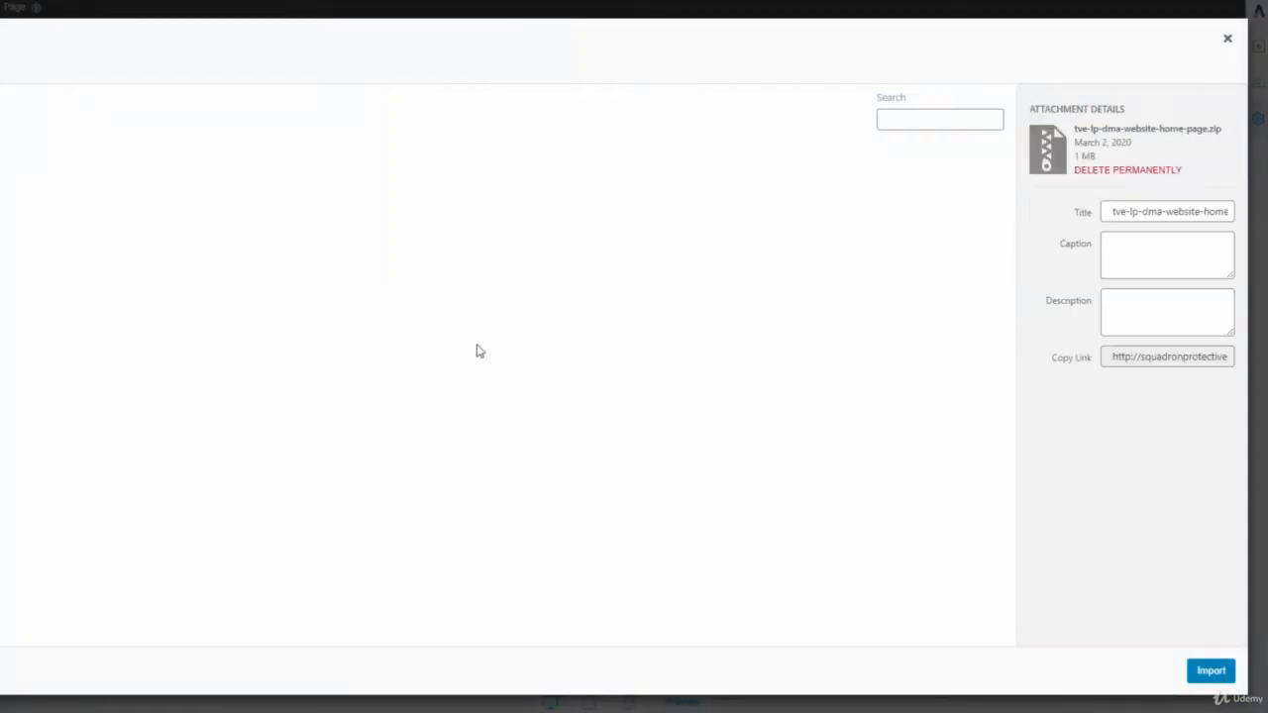
left_click(1208, 670)
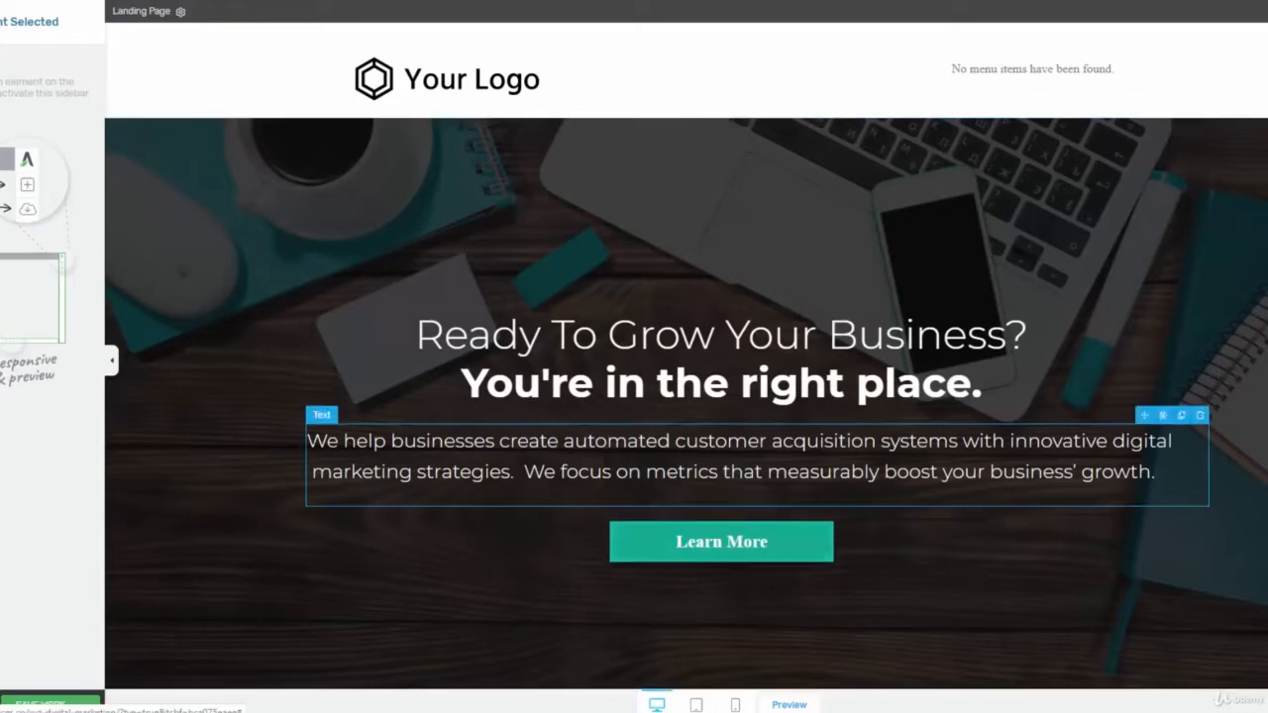
Hide the editor's sidebar and review the imported home page's sections from the header to the footer.
left_click(113, 362)
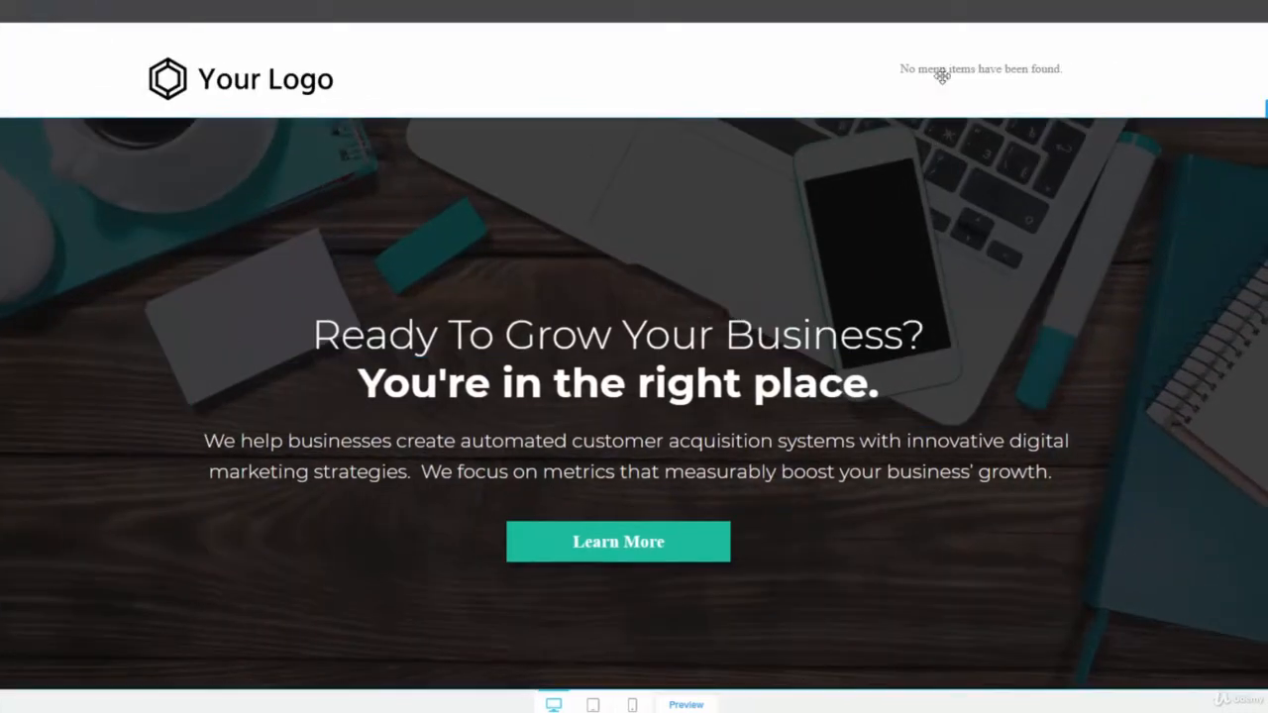
scroll(1093, 176, "down", 4)
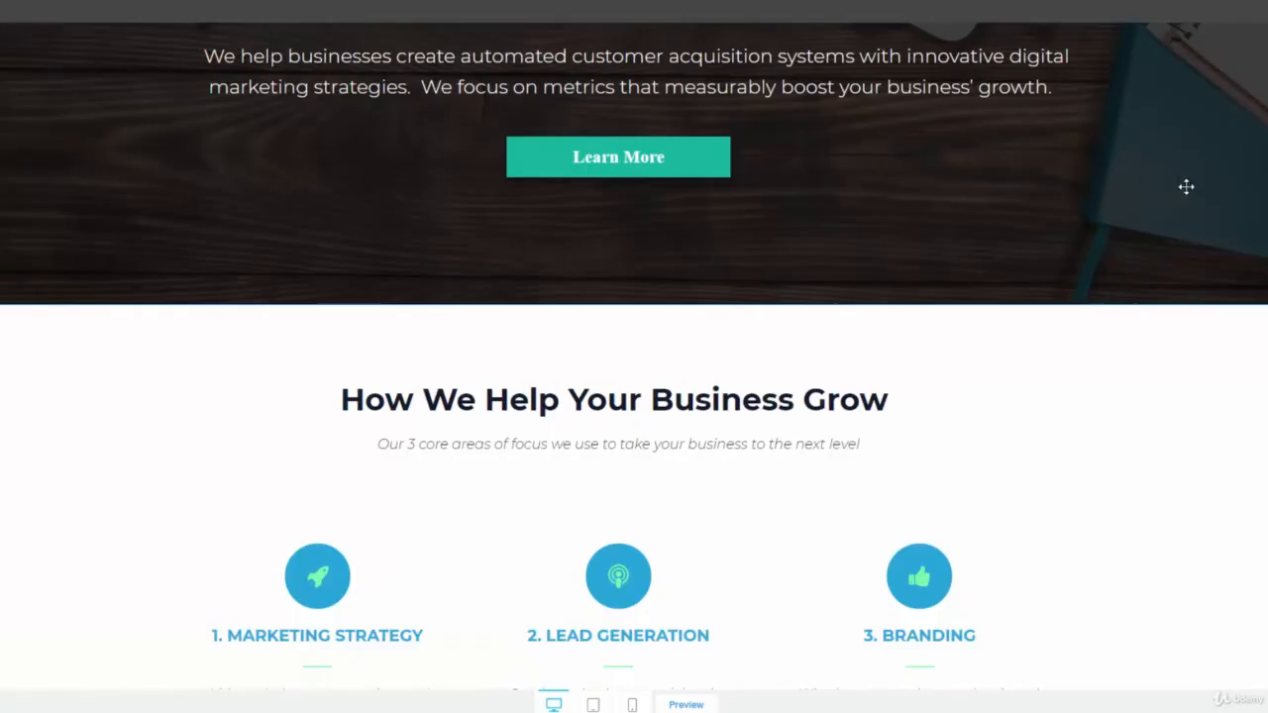
scroll(1186, 186, "down", 4)
scroll(1186, 186, "up", 8)
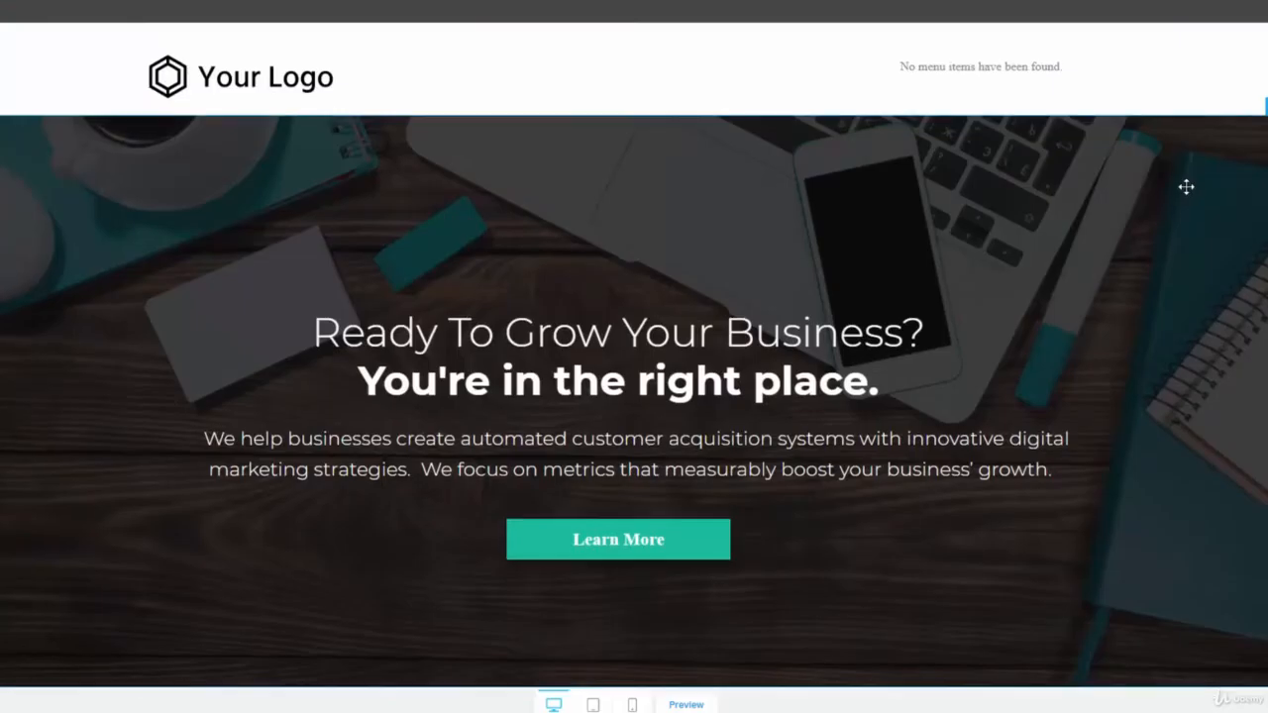
scroll(1185, 187, "down", 4)
scroll(1185, 187, "down", 10)
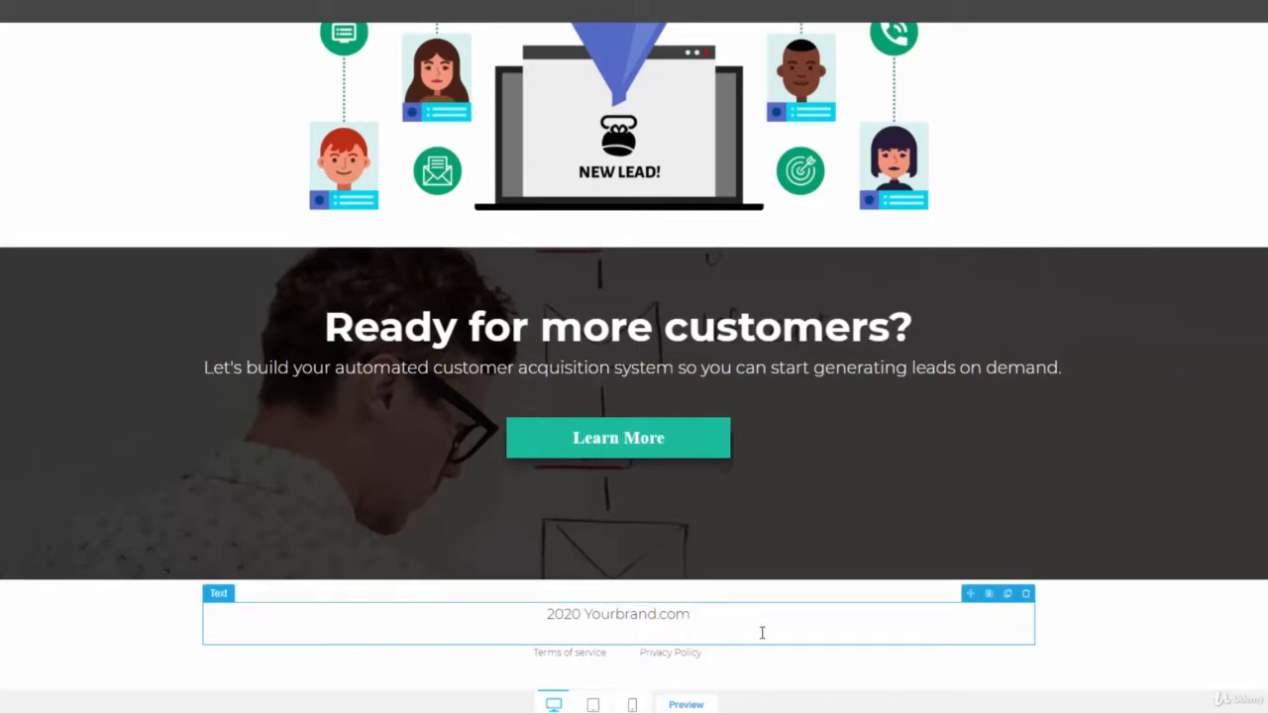
scroll(762, 632, "up", 20)
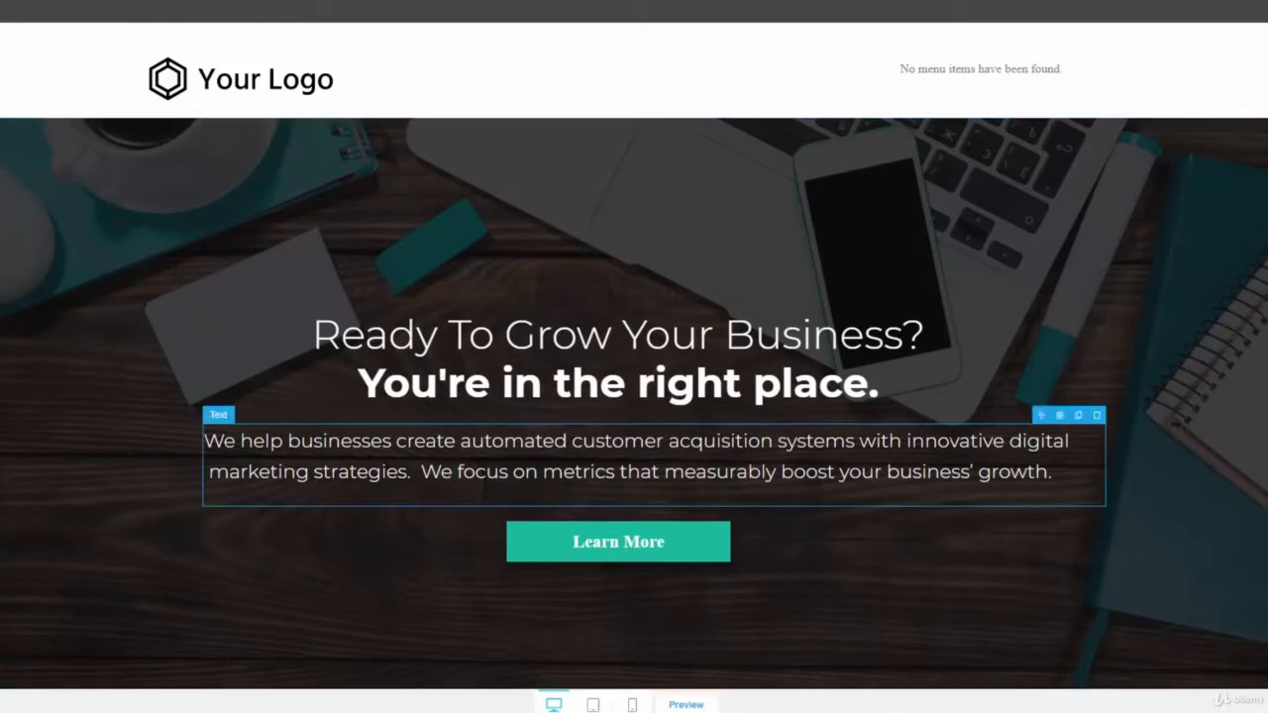
scroll(970, 431, "down", 4)
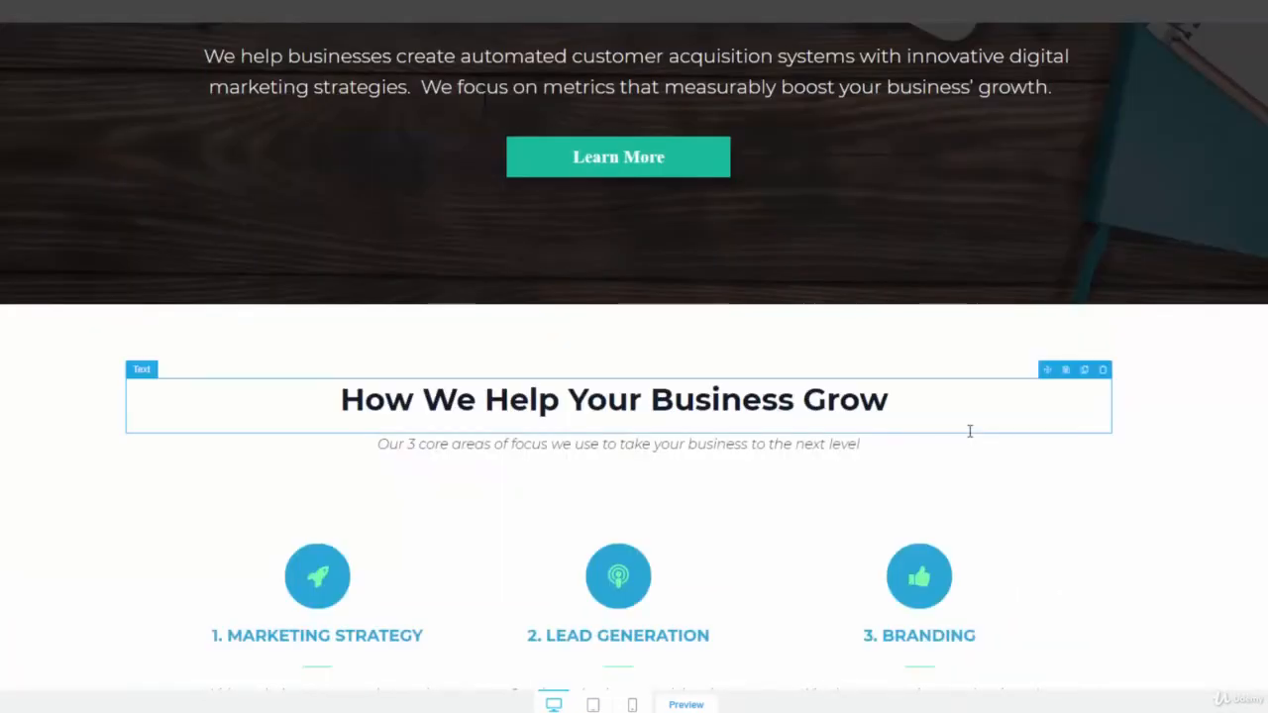
scroll(981, 433, "down", 3)
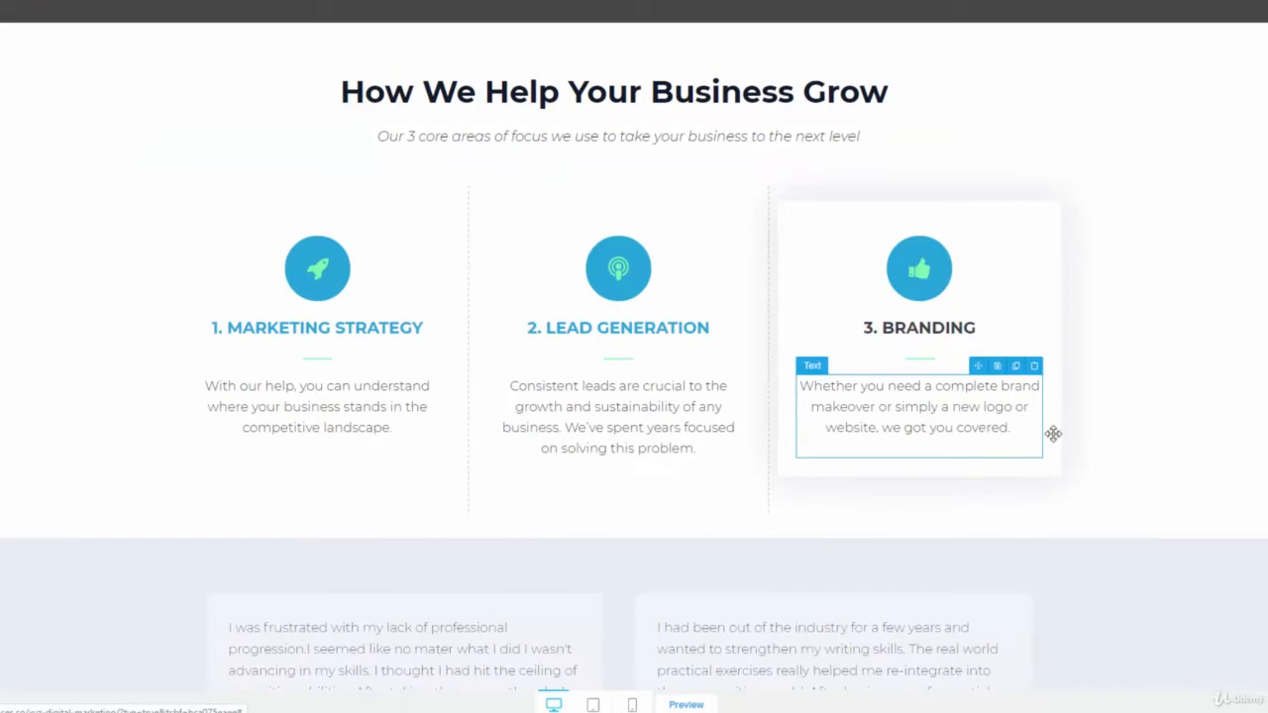
Look through the home page's core services, testimonials and lead generation sections.
scroll(1067, 433, "down", 2)
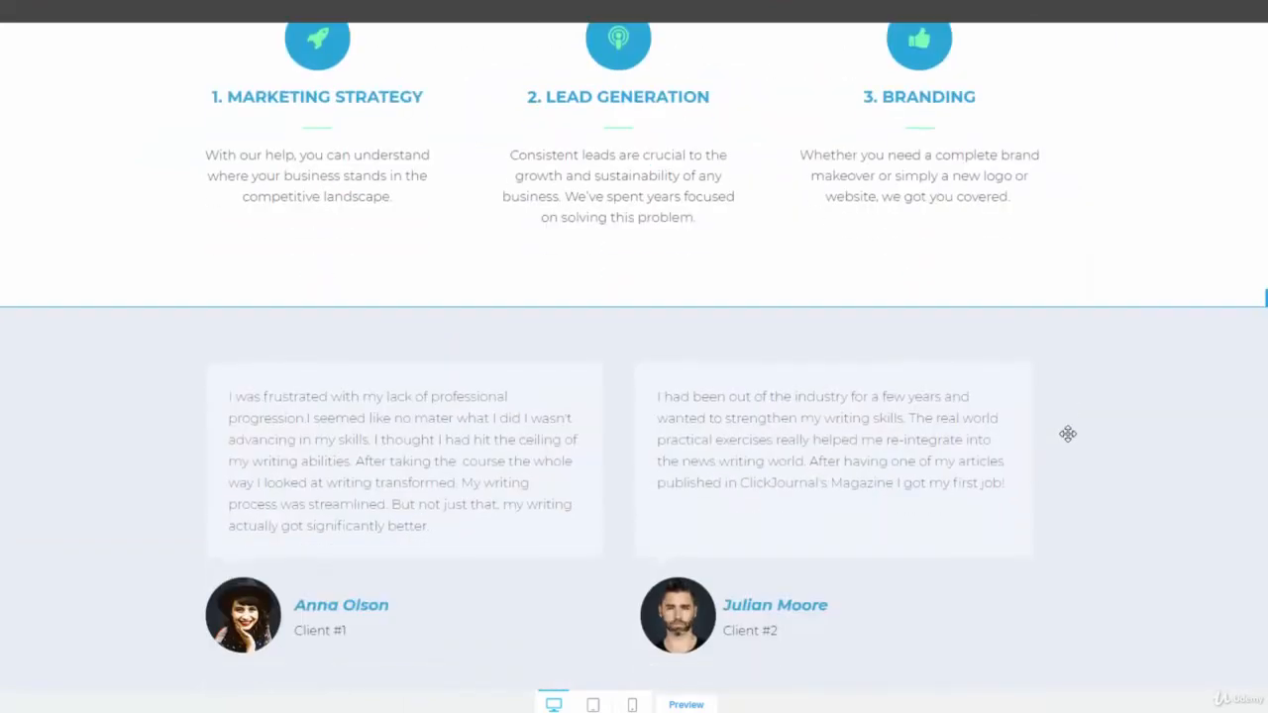
scroll(1067, 433, "down", 6)
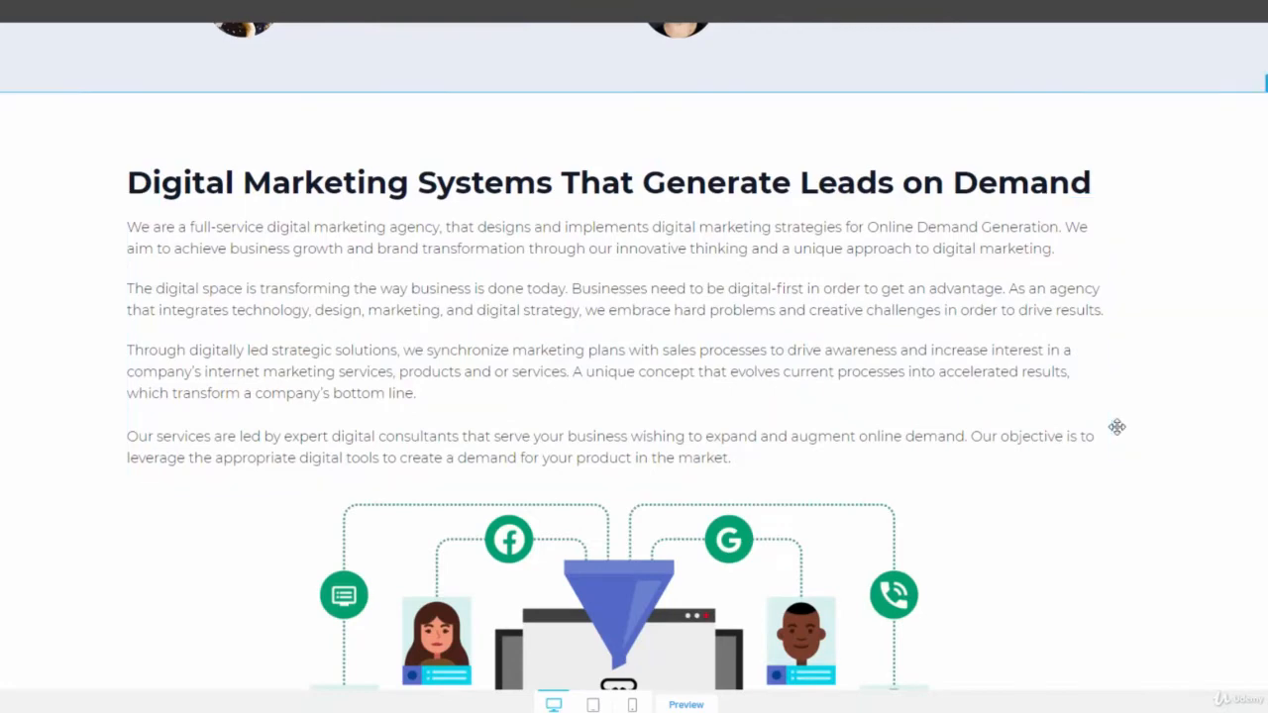
scroll(1116, 426, "down", 2)
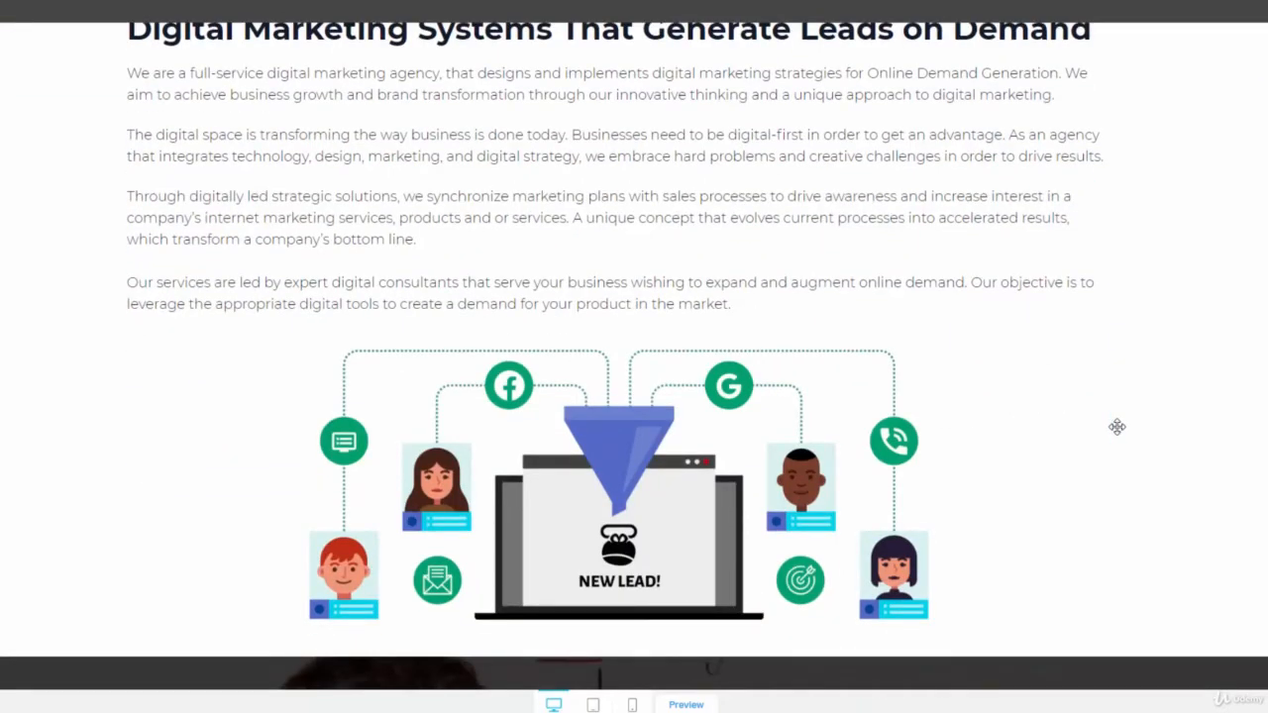
scroll(1116, 426, "down", 3)
scroll(1115, 426, "up", 9)
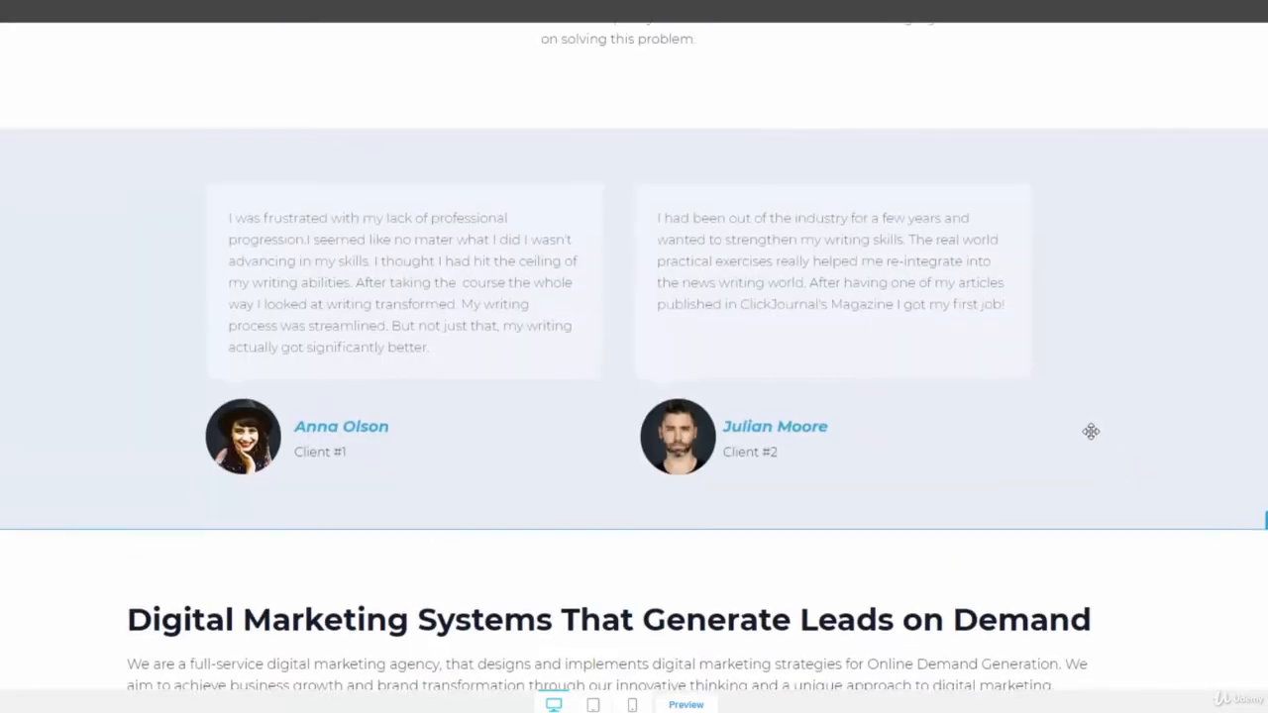
scroll(1091, 430, "up", 2)
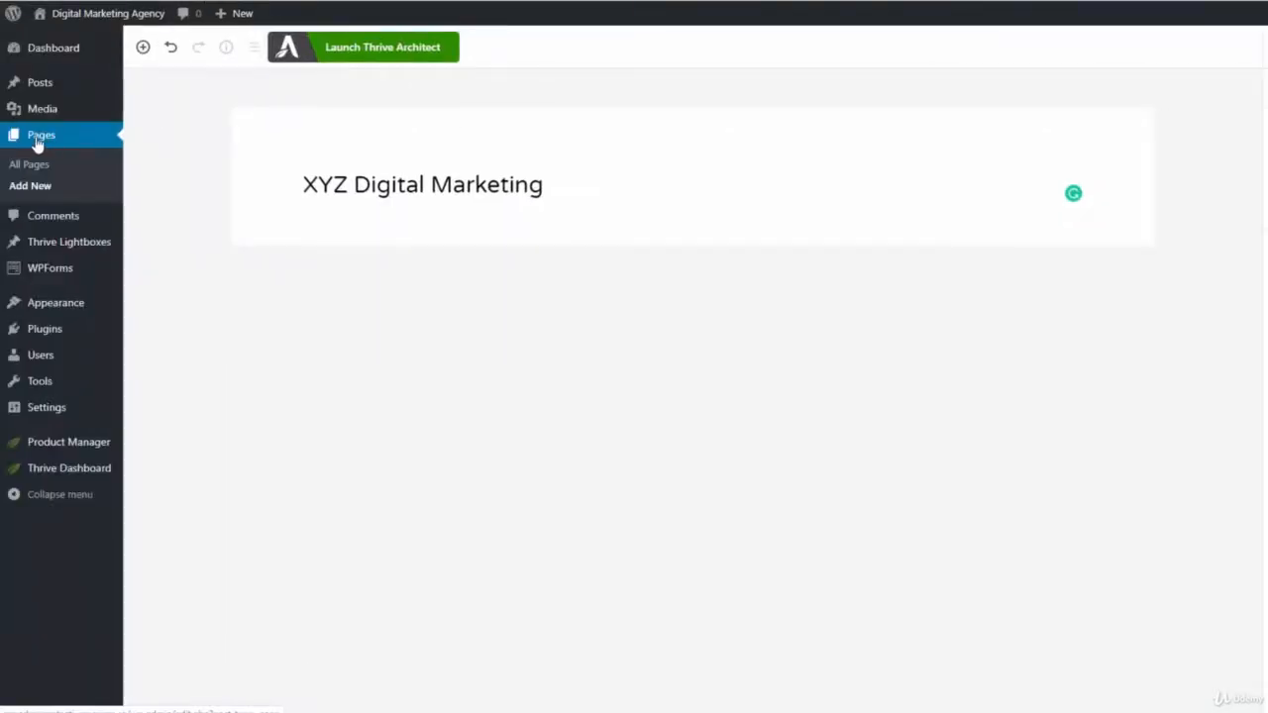
Add a new page titled "About Us" to the site and publish it.
left_click(37, 144)
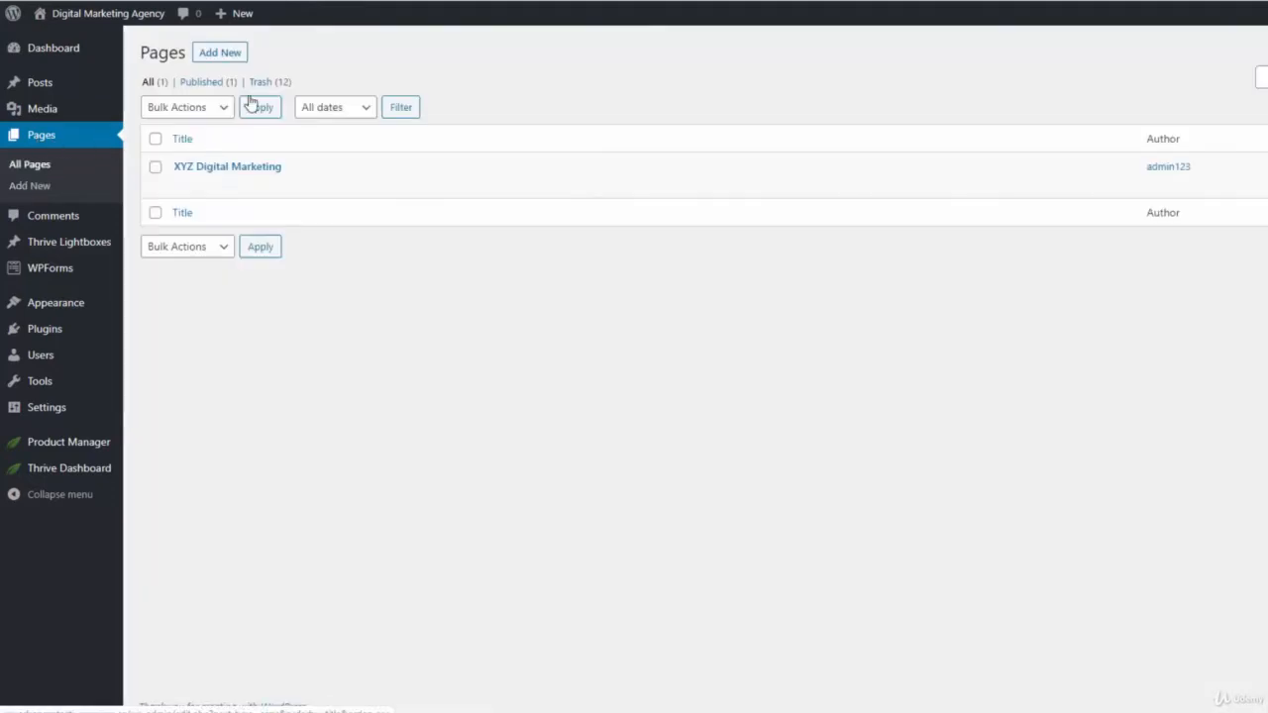
left_click(220, 54)
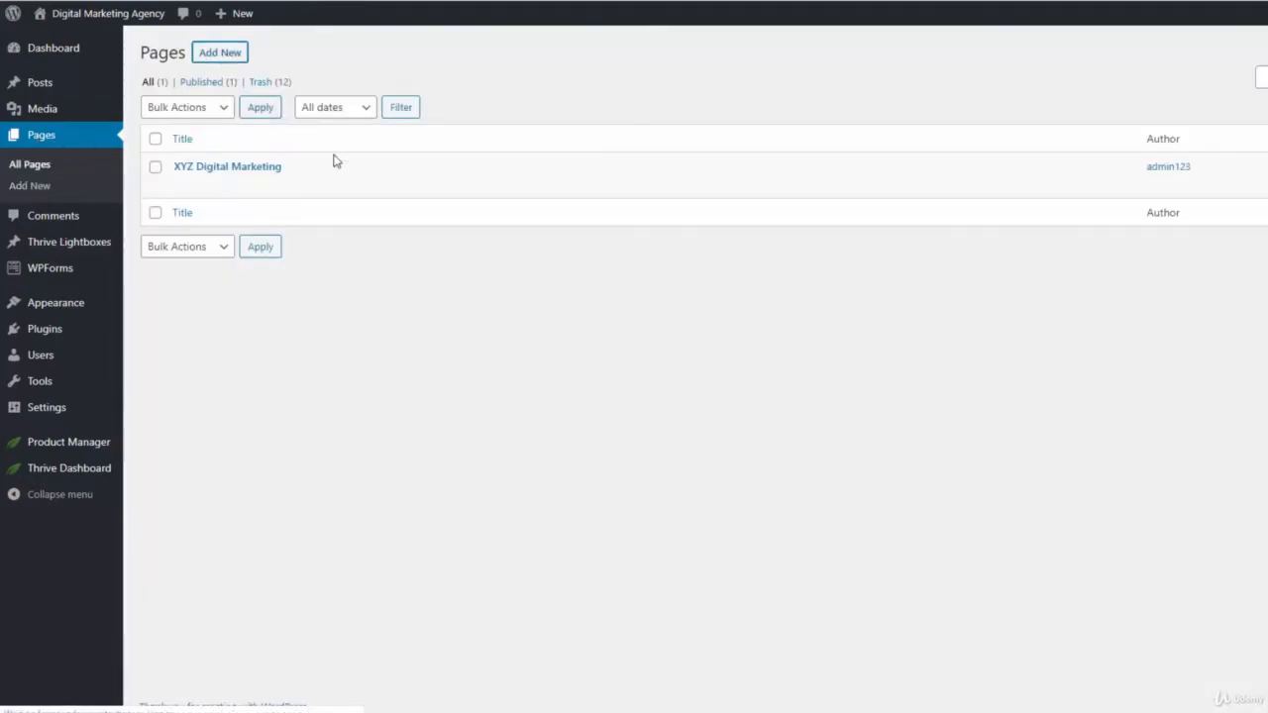
type("An")
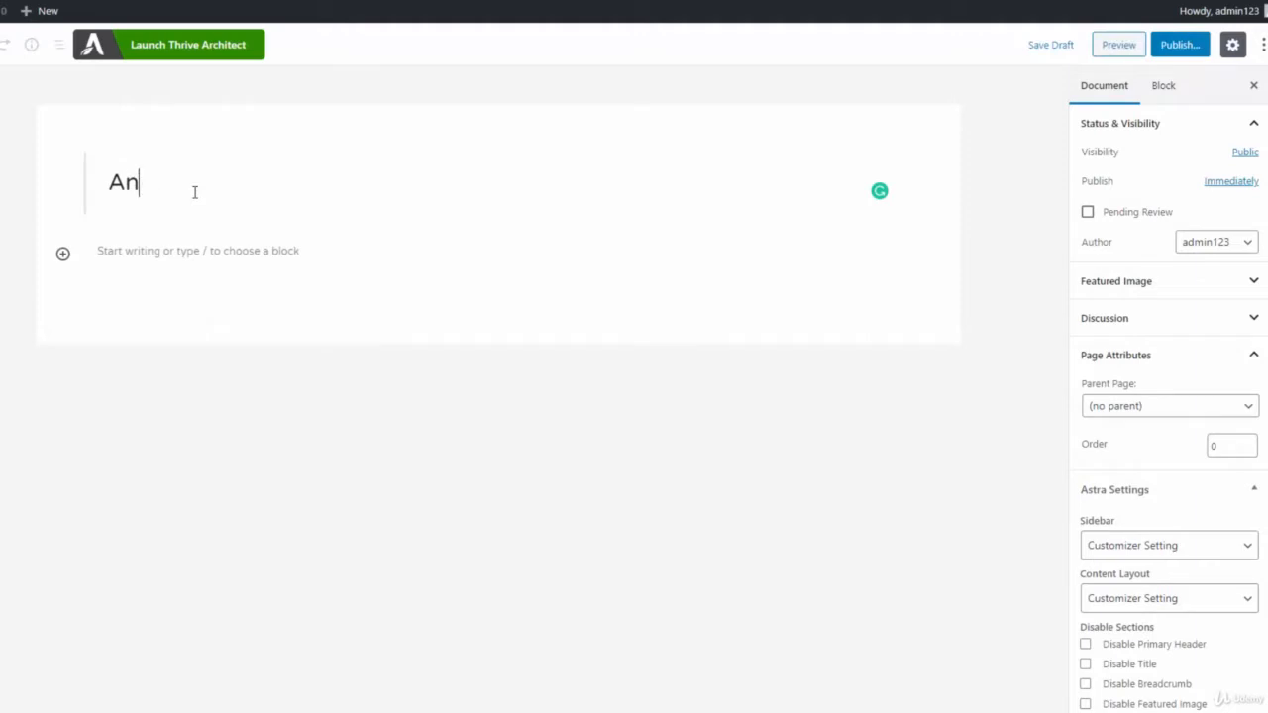
key("BackSpace")
type("bout Us")
left_click(1178, 46)
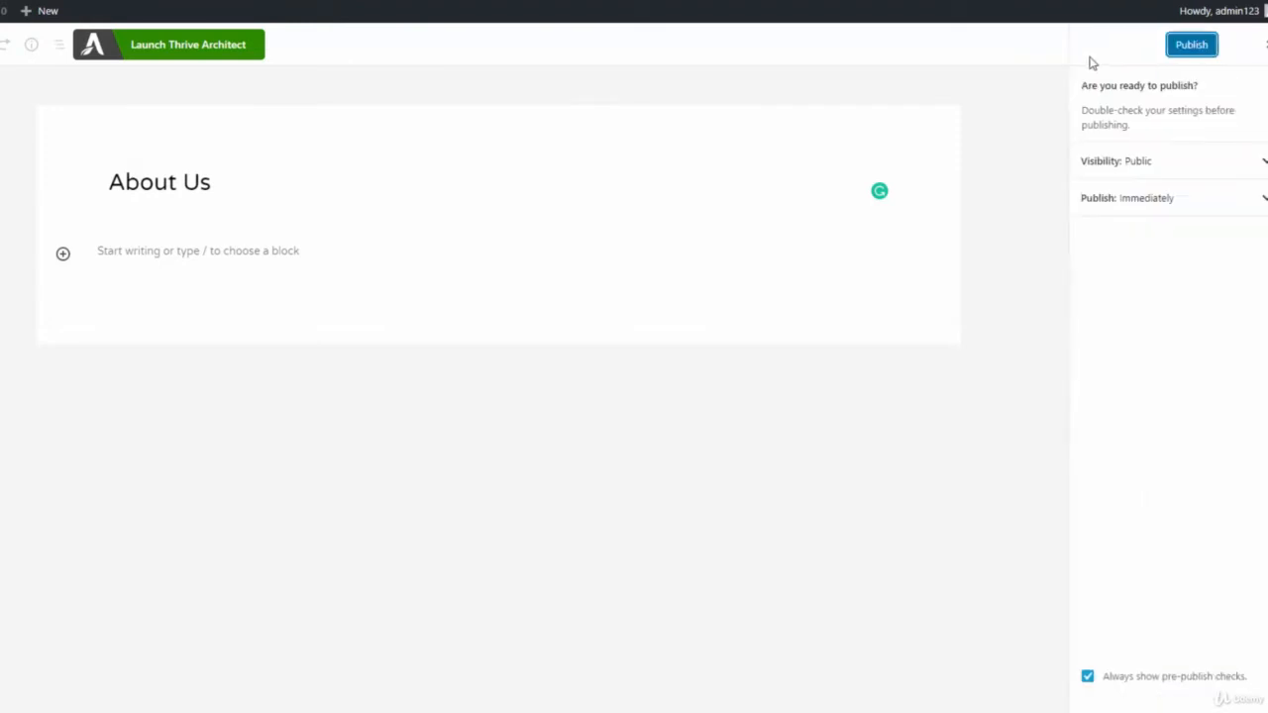
left_click(1192, 47)
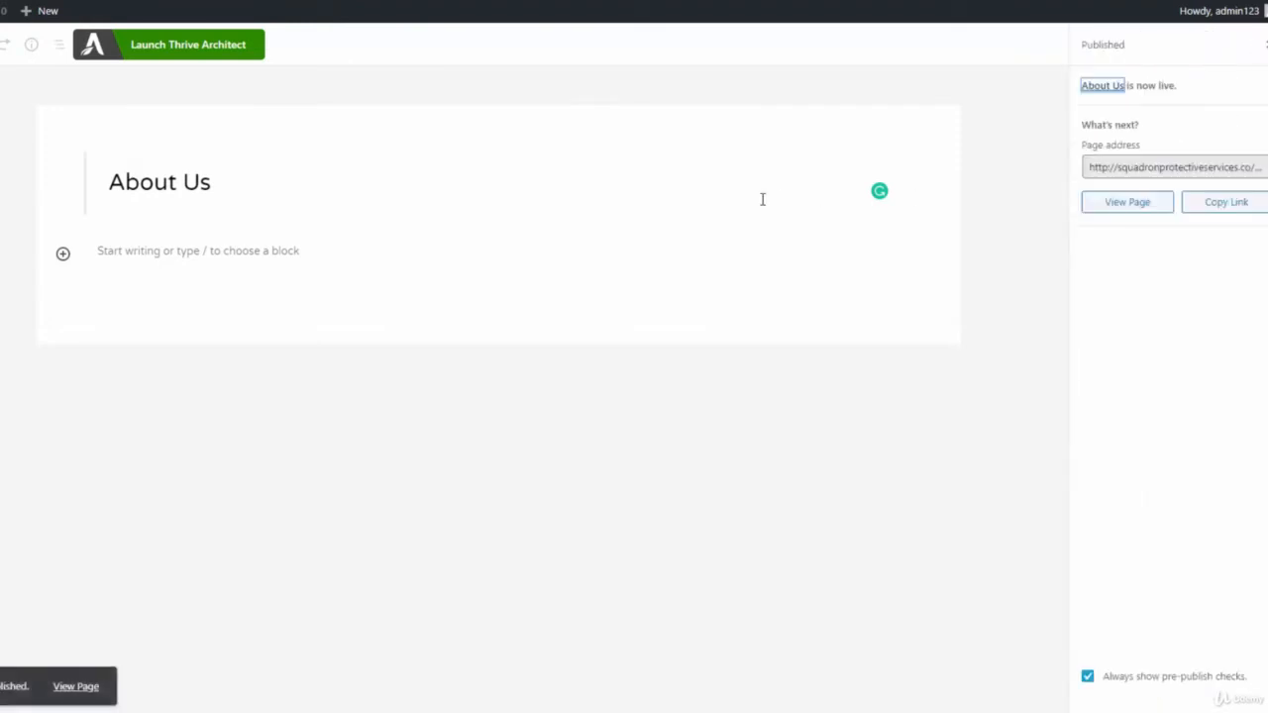
Open the About Us page in Thrive Architect and import the landing page tve-lp-dma-website-about-page.zip, overwriting the current contents.
left_click(183, 50)
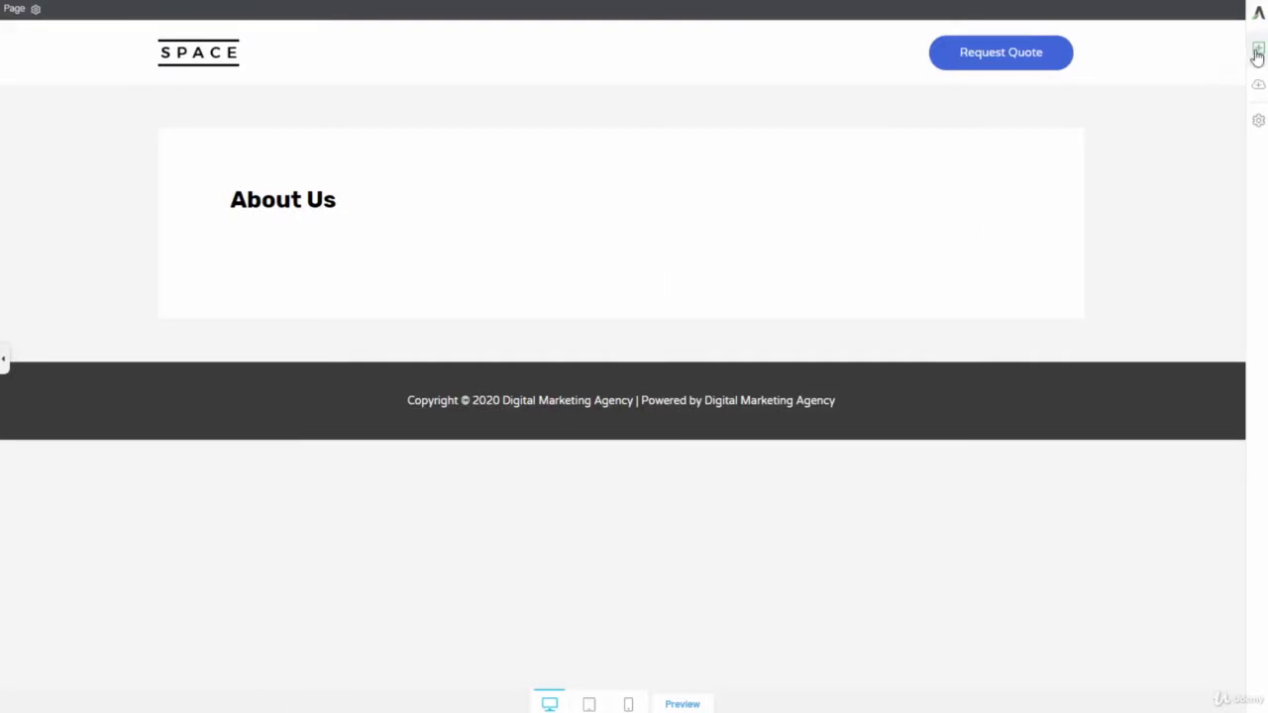
left_click(1255, 124)
left_click(1121, 93)
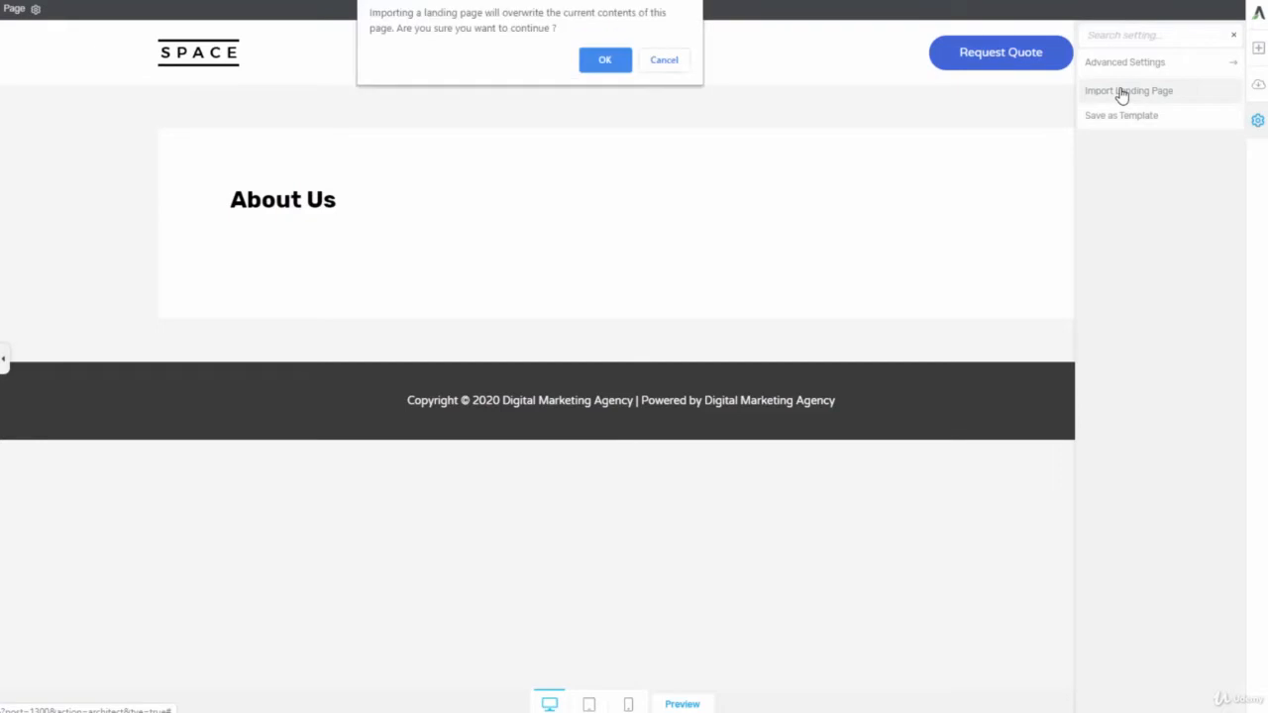
left_click(627, 69)
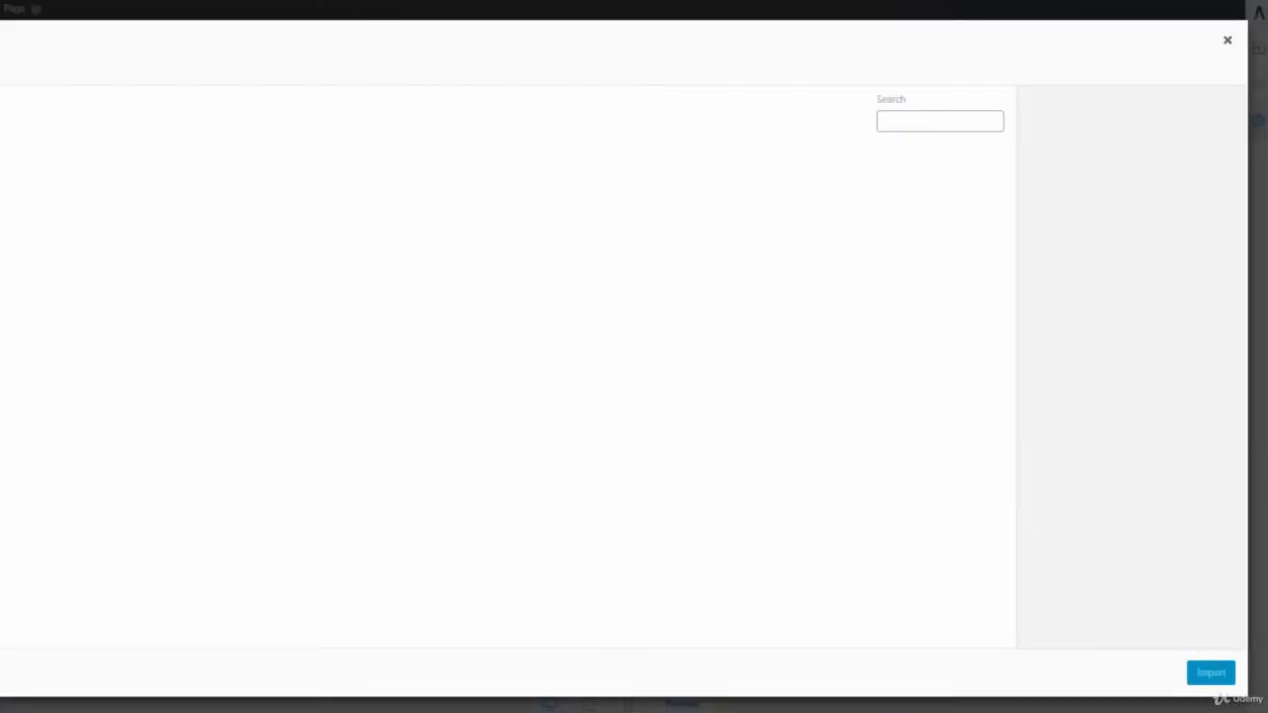
left_click_drag(68, 303, 665, 286)
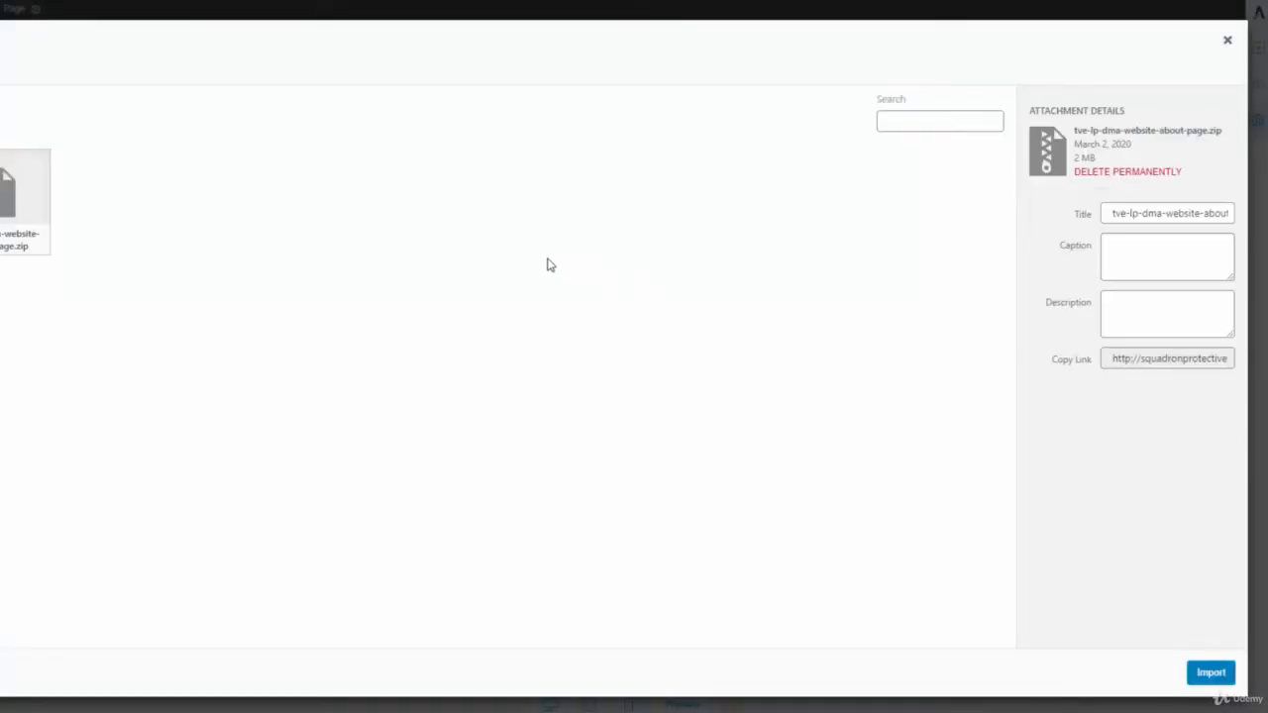
left_click(1211, 672)
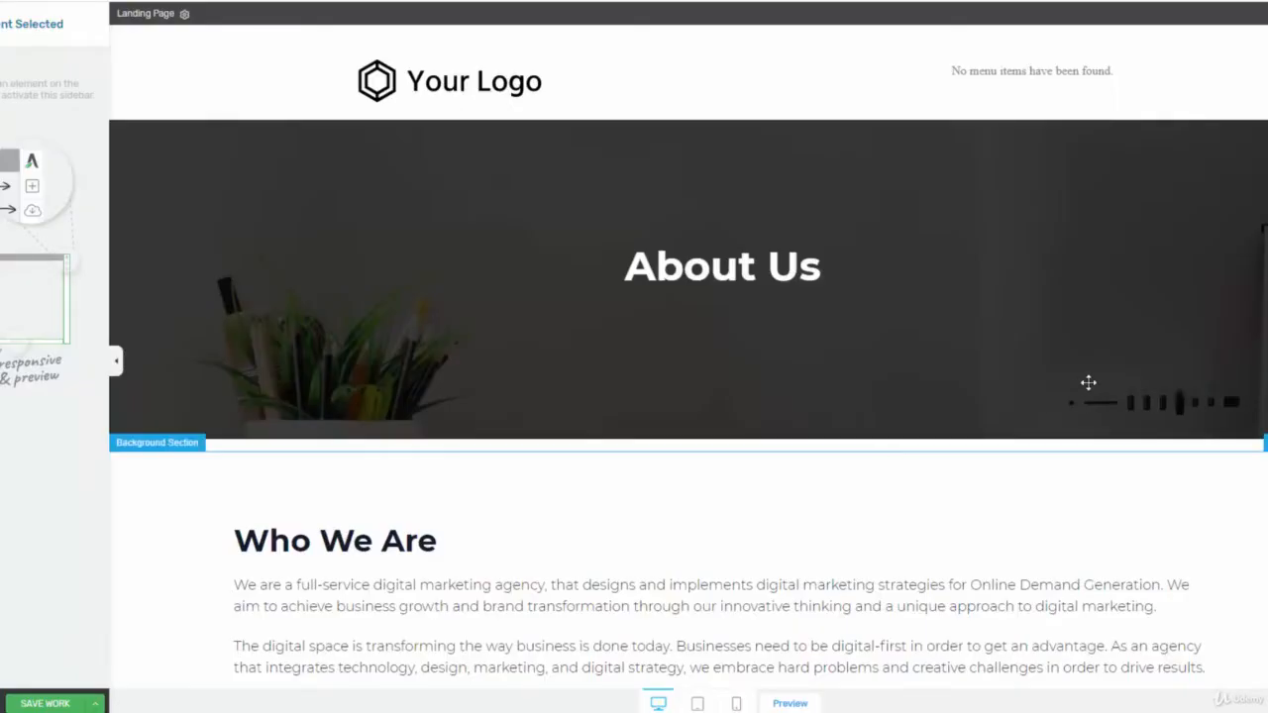
Review the imported About Us page from the header through the team section to the footer, and save the work.
scroll(688, 357, "down", 5)
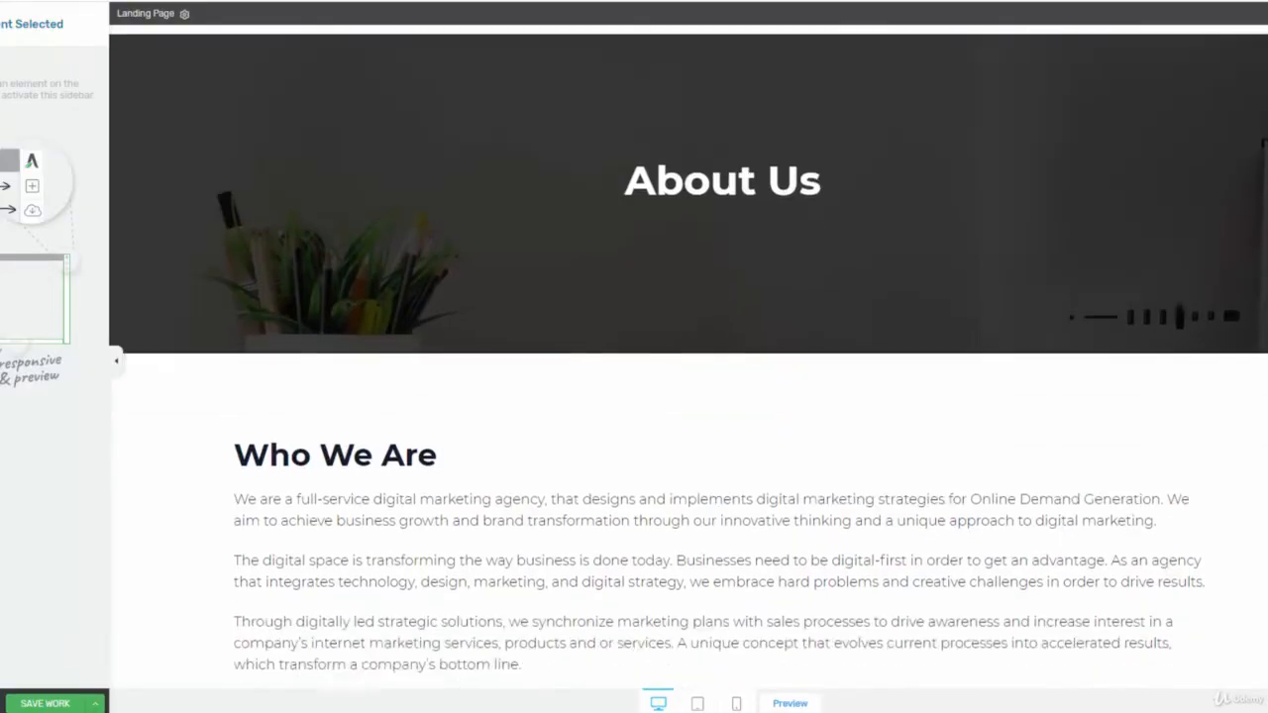
scroll(774, 251, "down", 3)
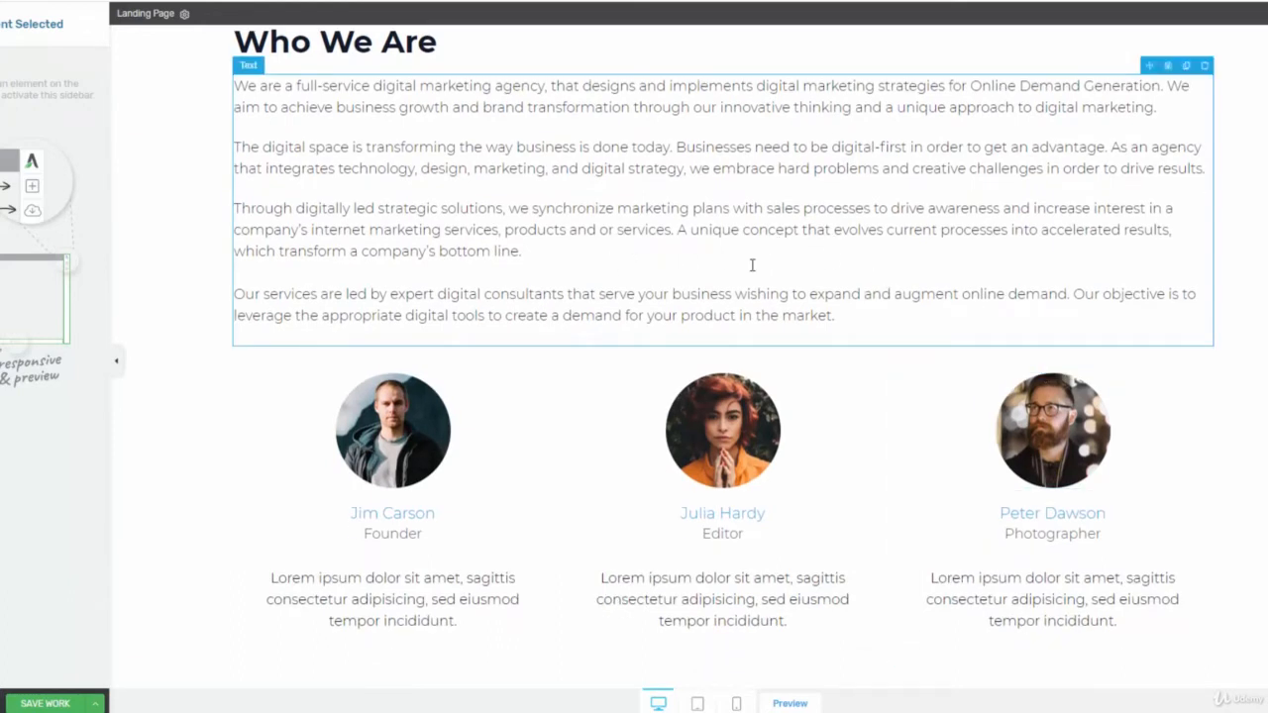
scroll(751, 265, "down", 4)
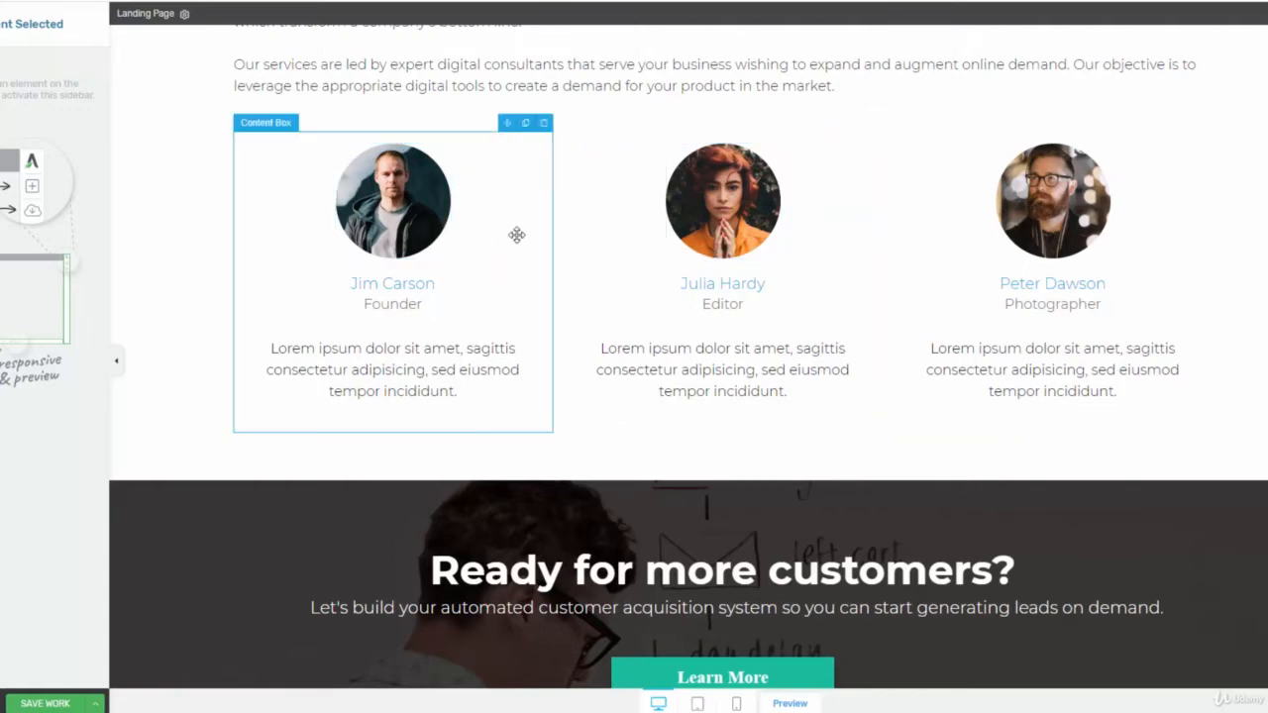
scroll(713, 285, "down", 2)
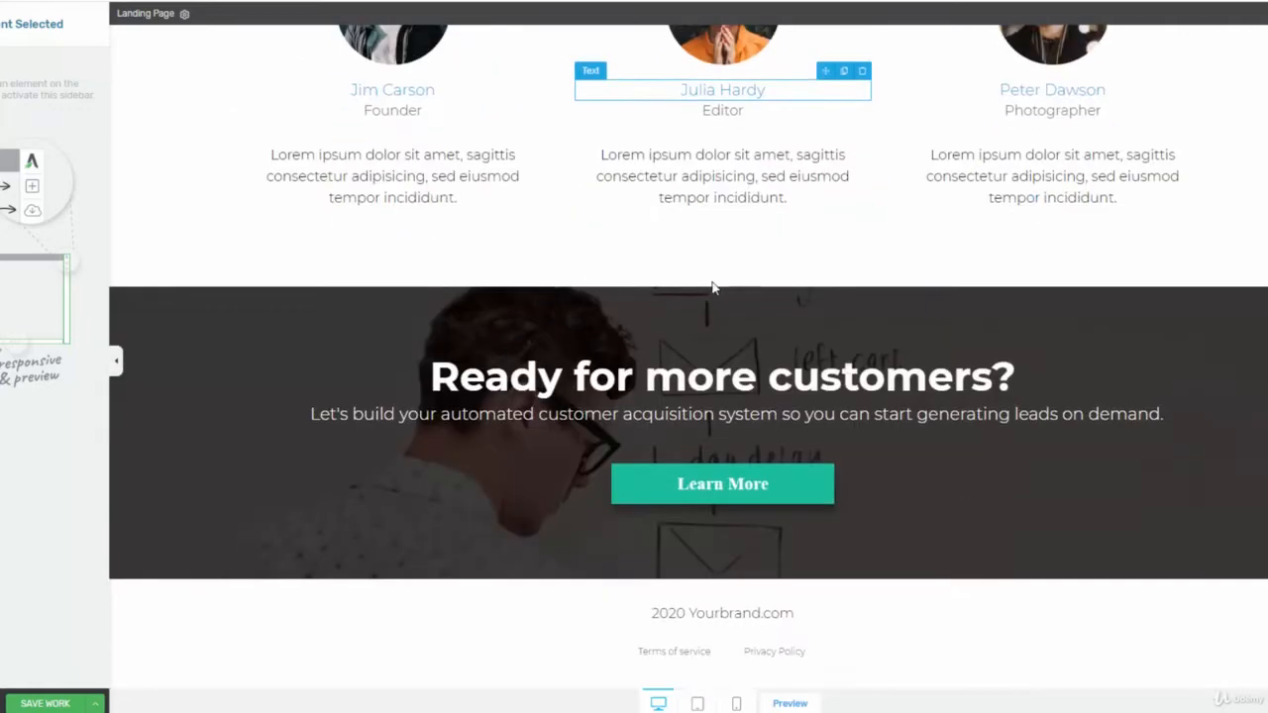
scroll(693, 289, "up", 3)
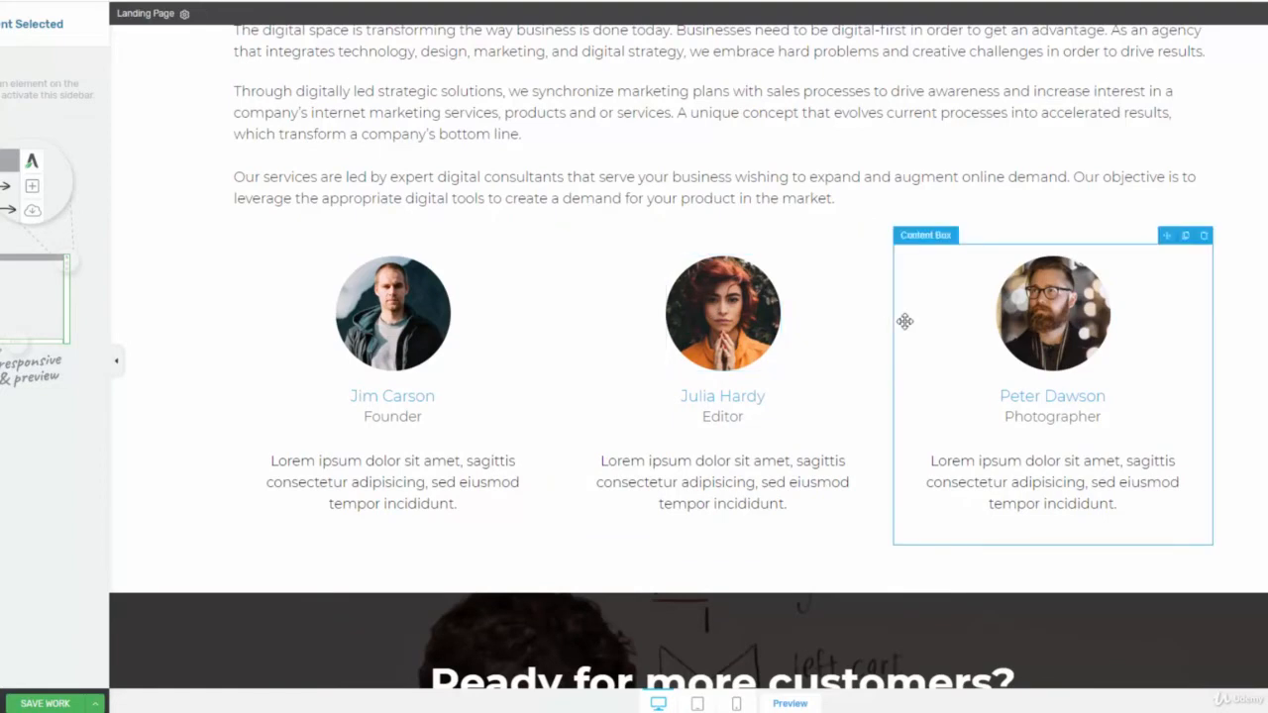
scroll(904, 321, "down", 3)
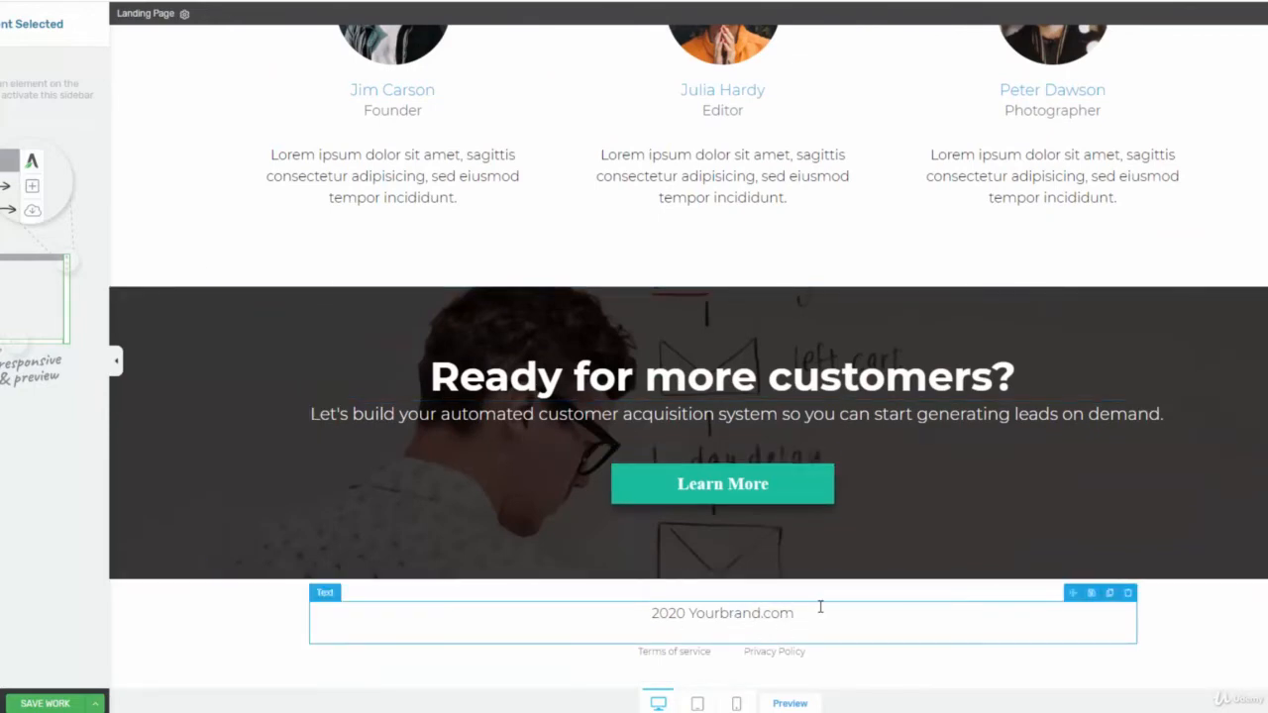
scroll(820, 606, "up", 9)
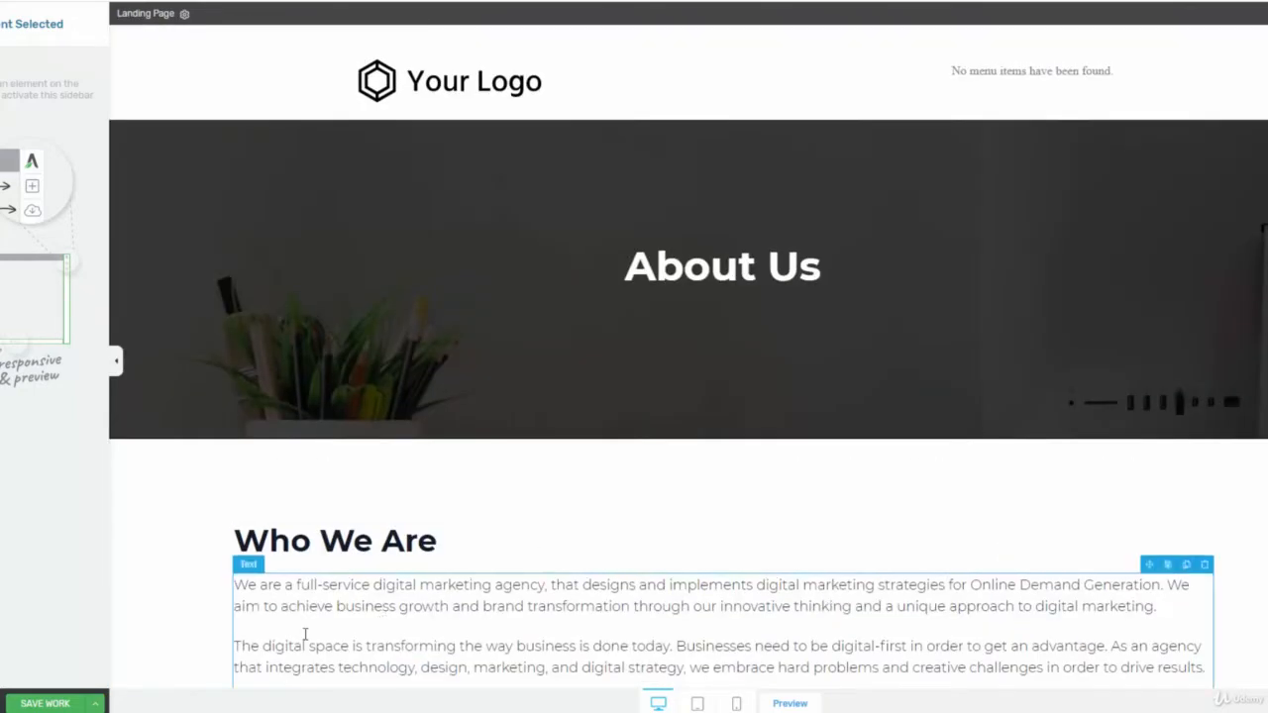
left_click(46, 704)
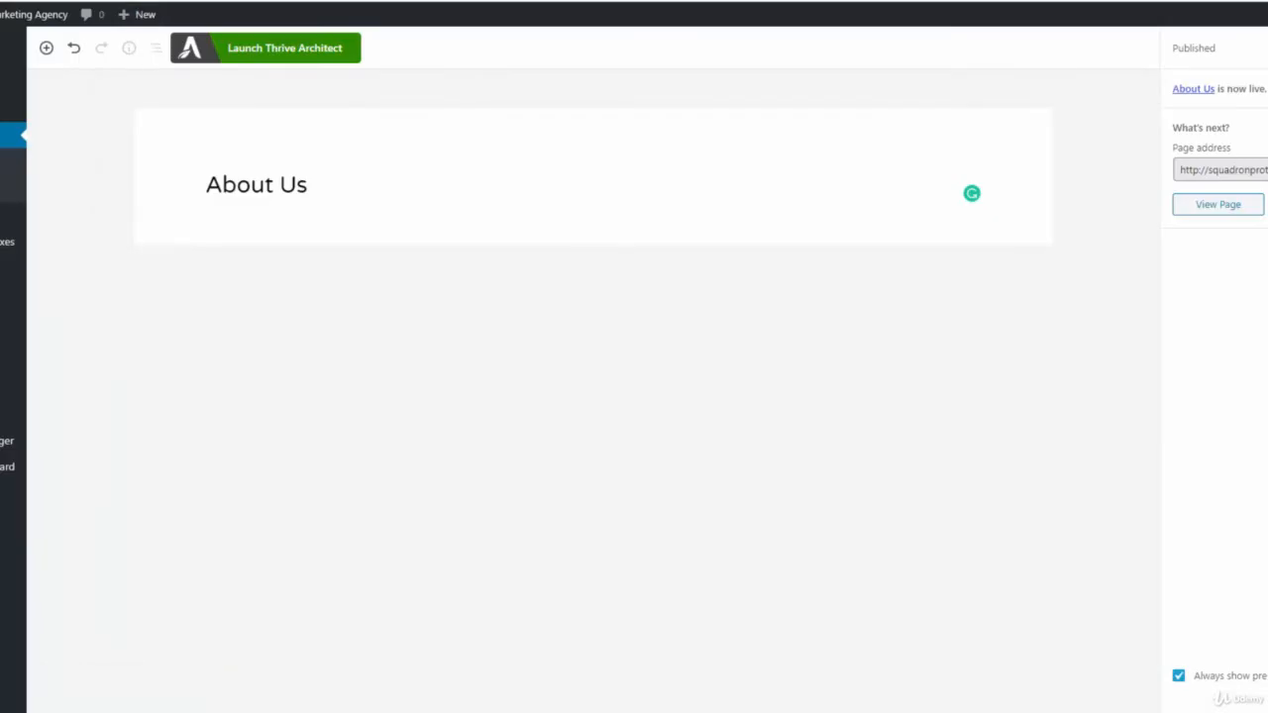
Add another new page titled "Services" and publish it.
left_click(28, 181)
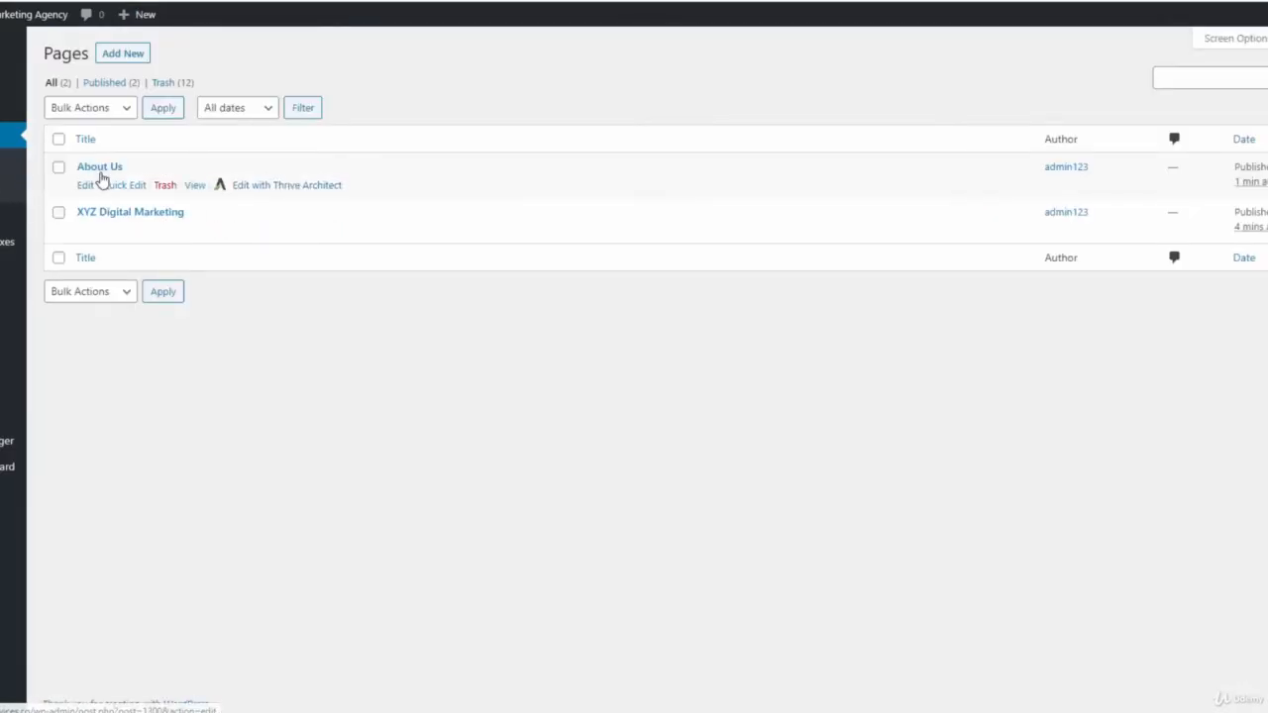
left_click(130, 62)
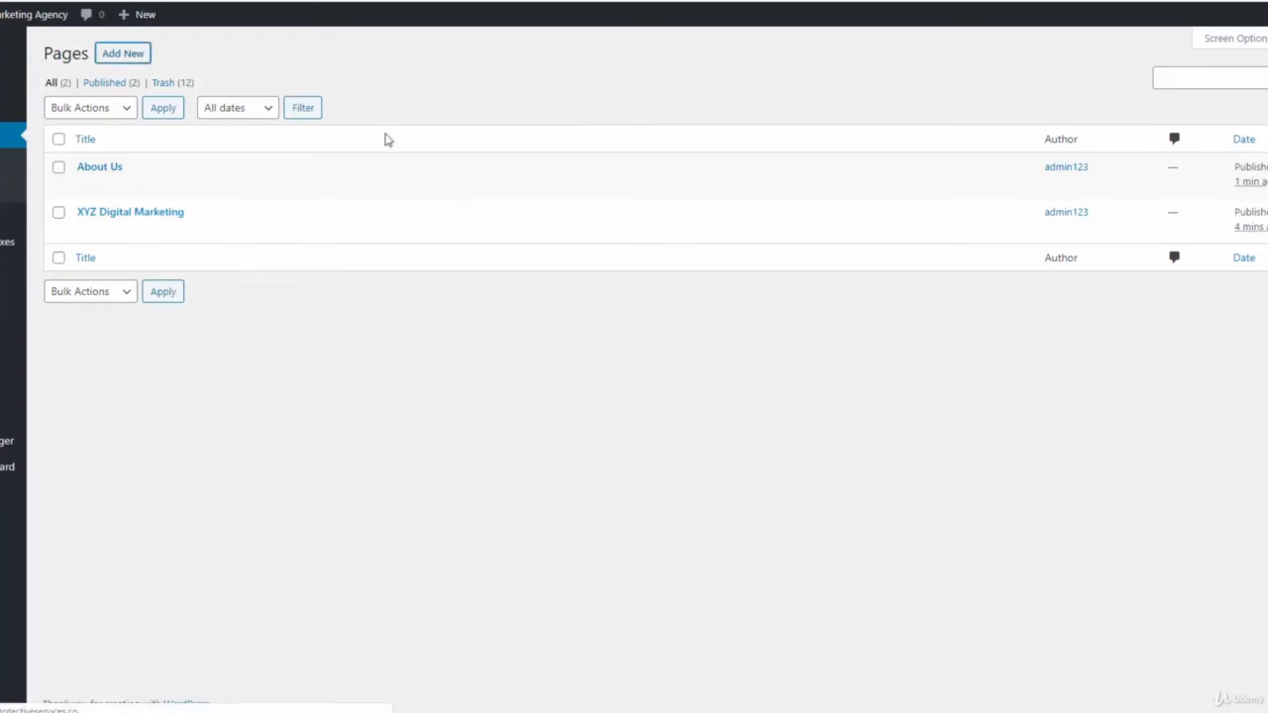
type("Se")
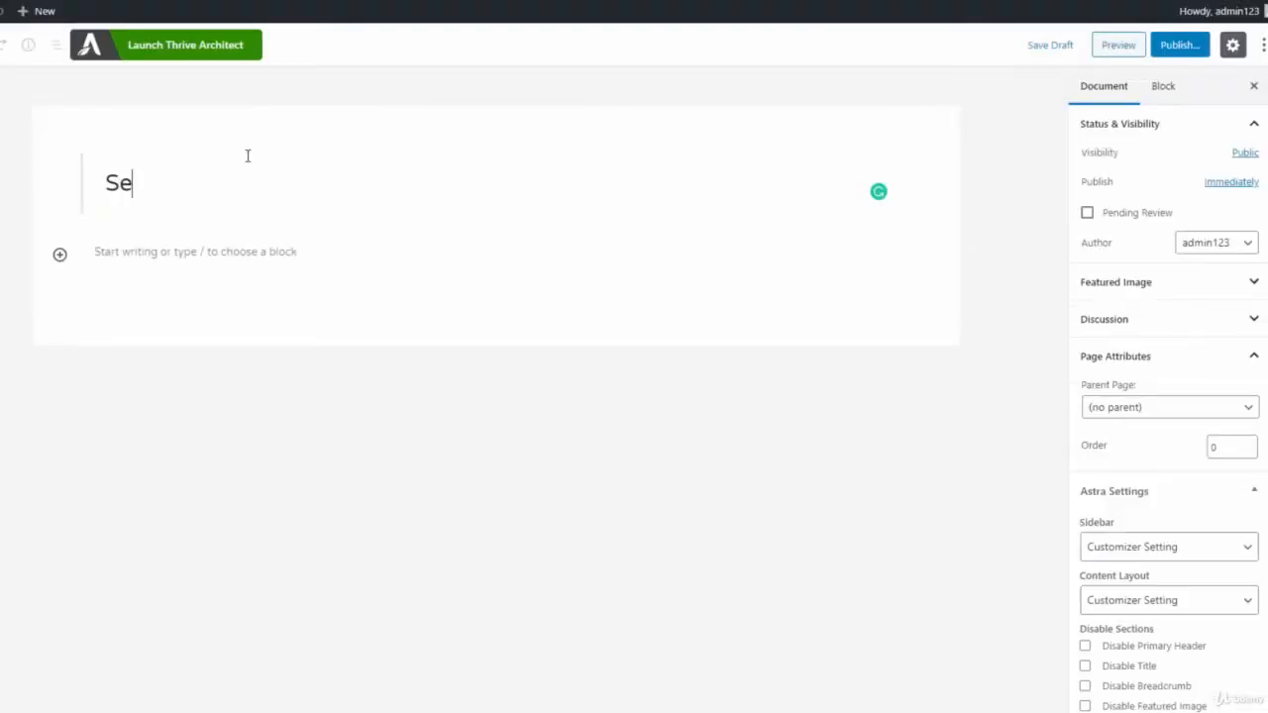
type("rvices")
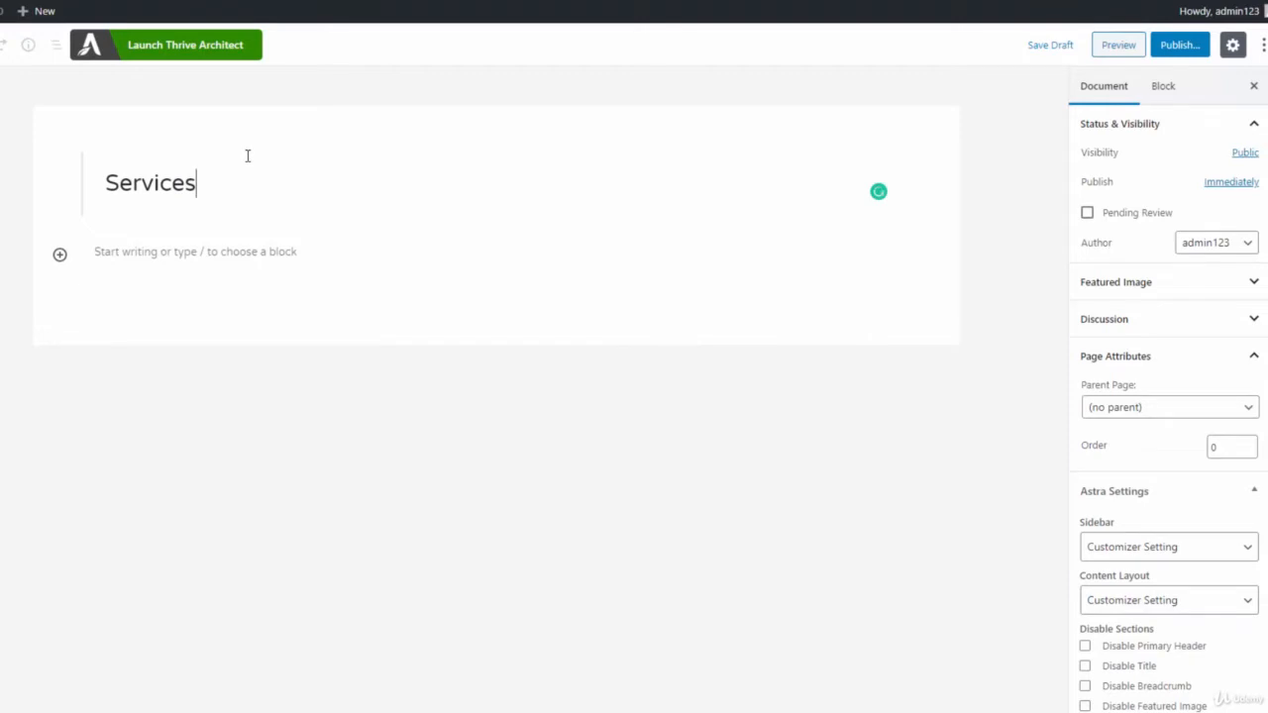
left_click(335, 127)
left_click(1193, 50)
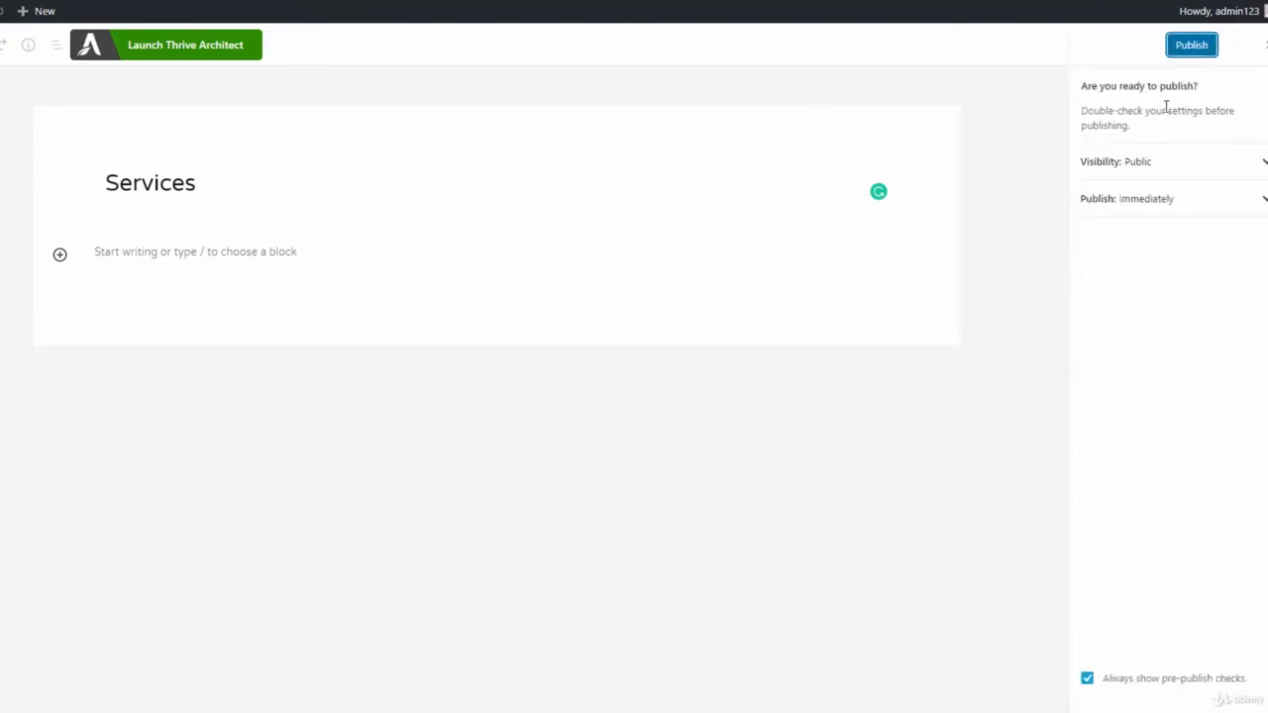
left_click(1189, 47)
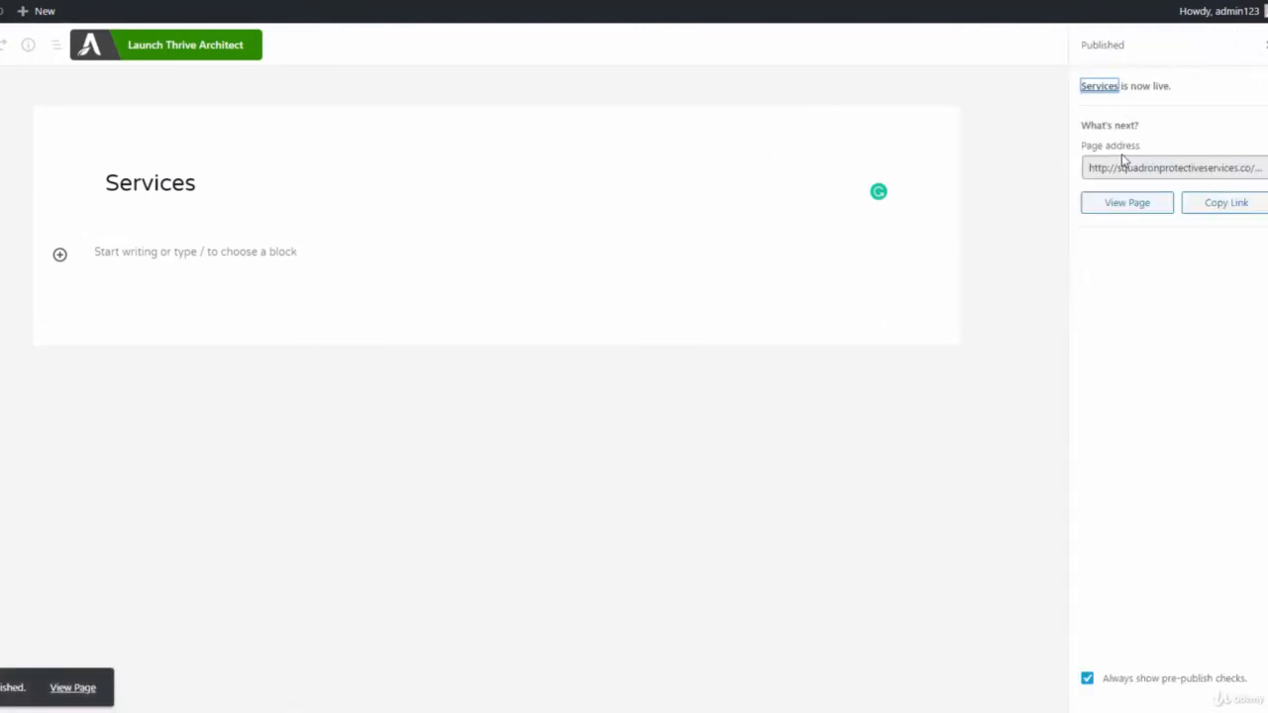
Open the Services page in Thrive Architect and import the landing page tve-lp-dma-website-services-page.zip, overwriting the current contents.
right_click(144, 43)
left_click(165, 48)
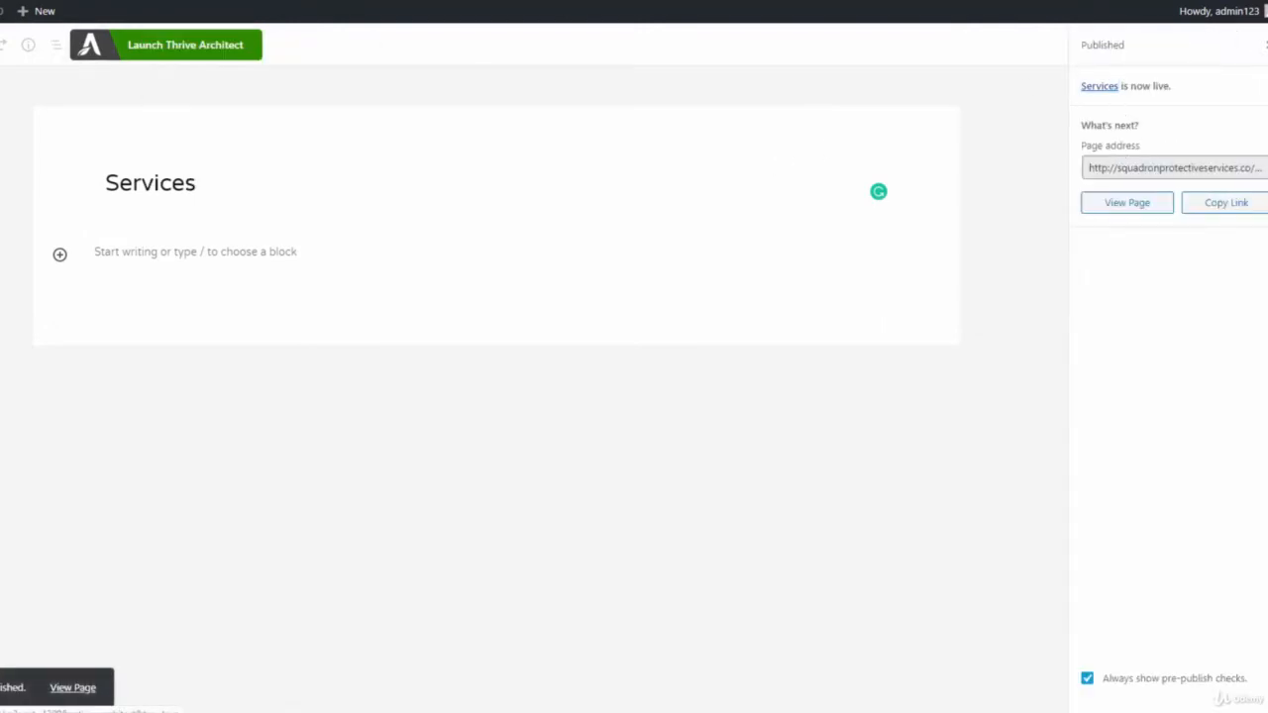
left_click(287, 1)
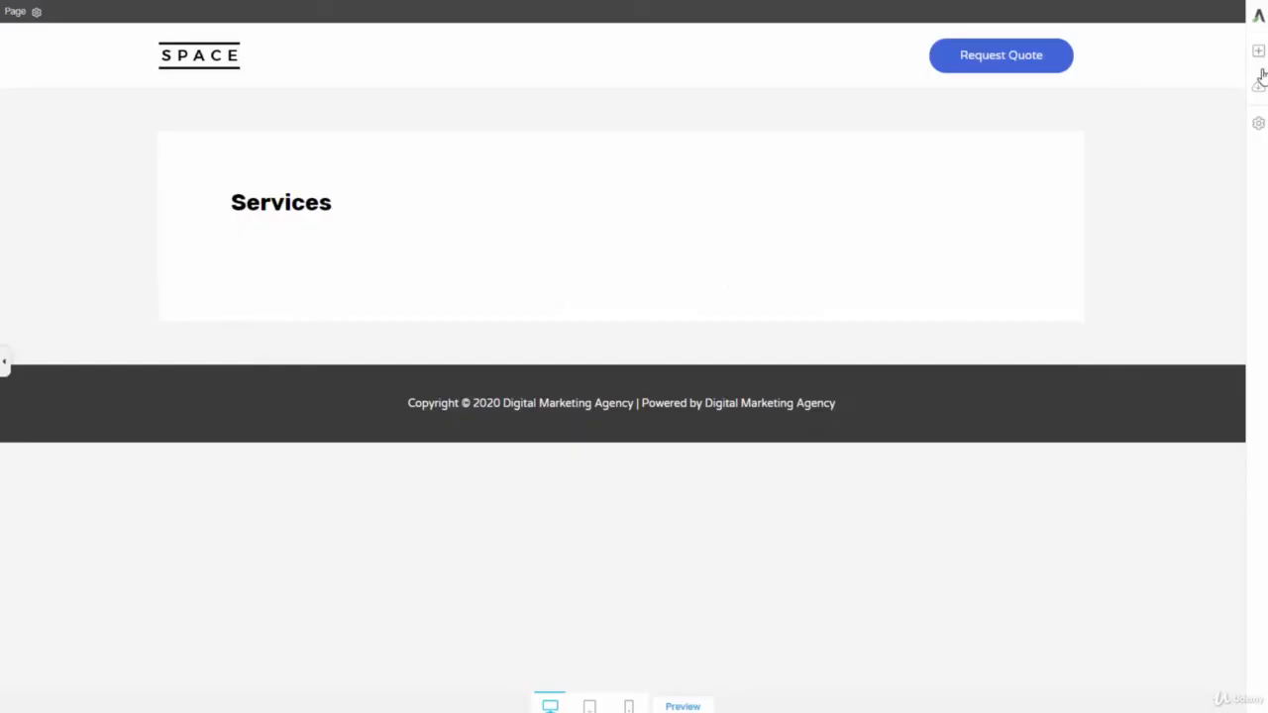
left_click(1258, 126)
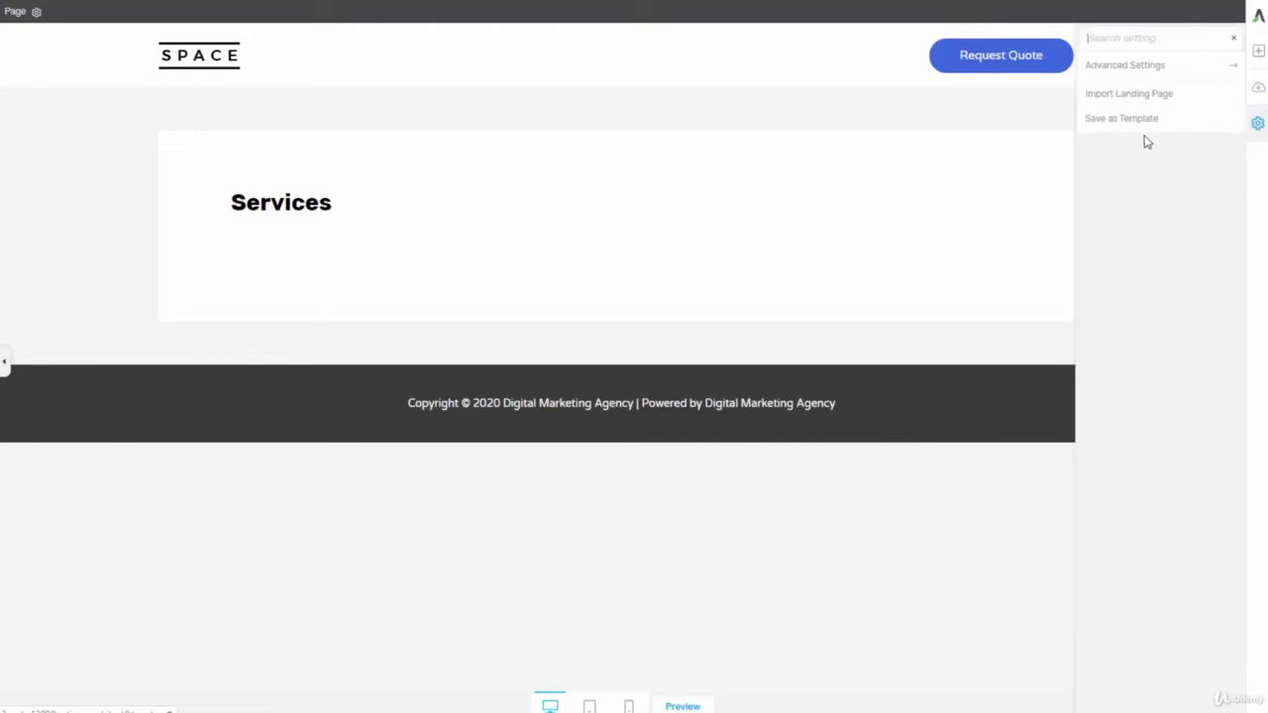
left_click(1127, 92)
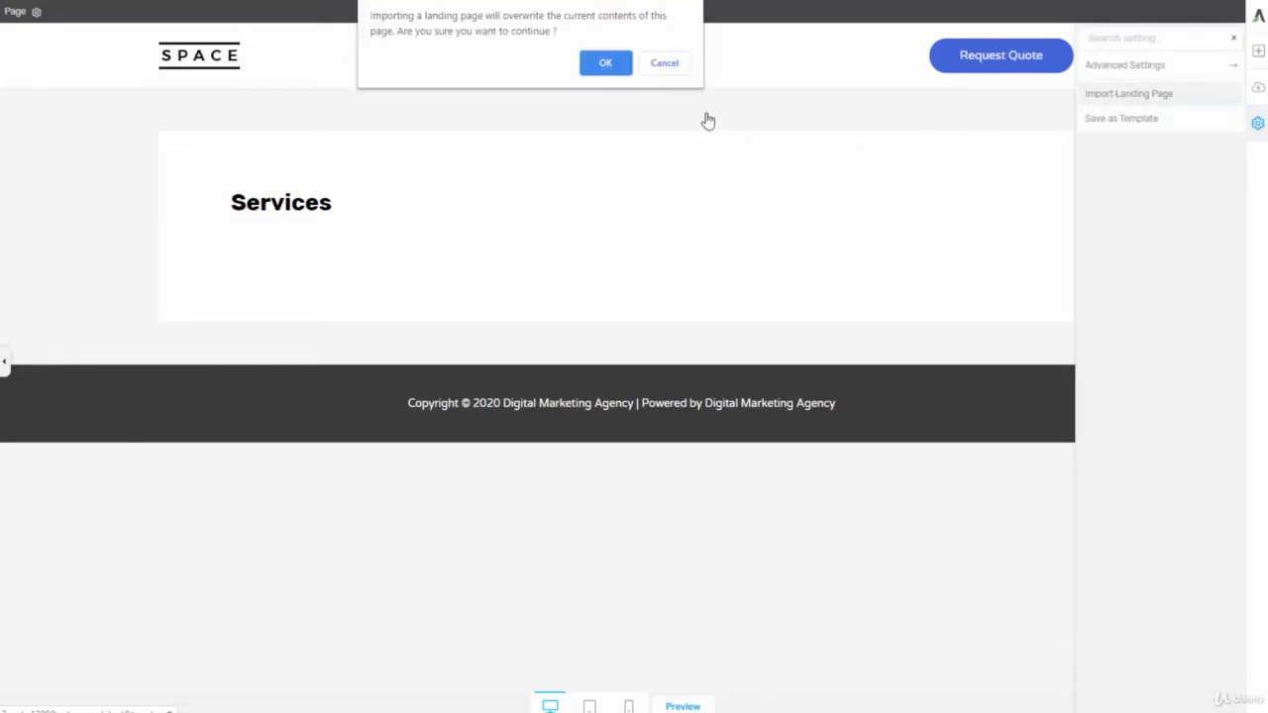
left_click(603, 63)
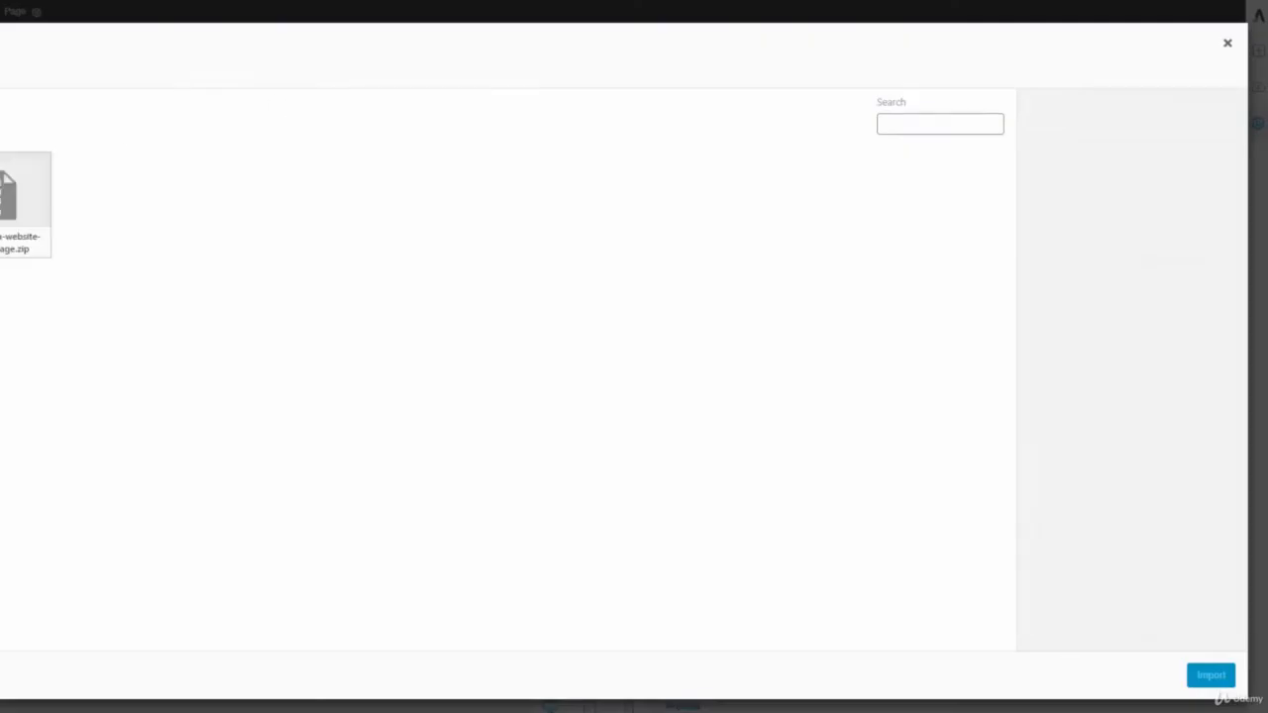
left_click_drag(0, 282, 195, 287)
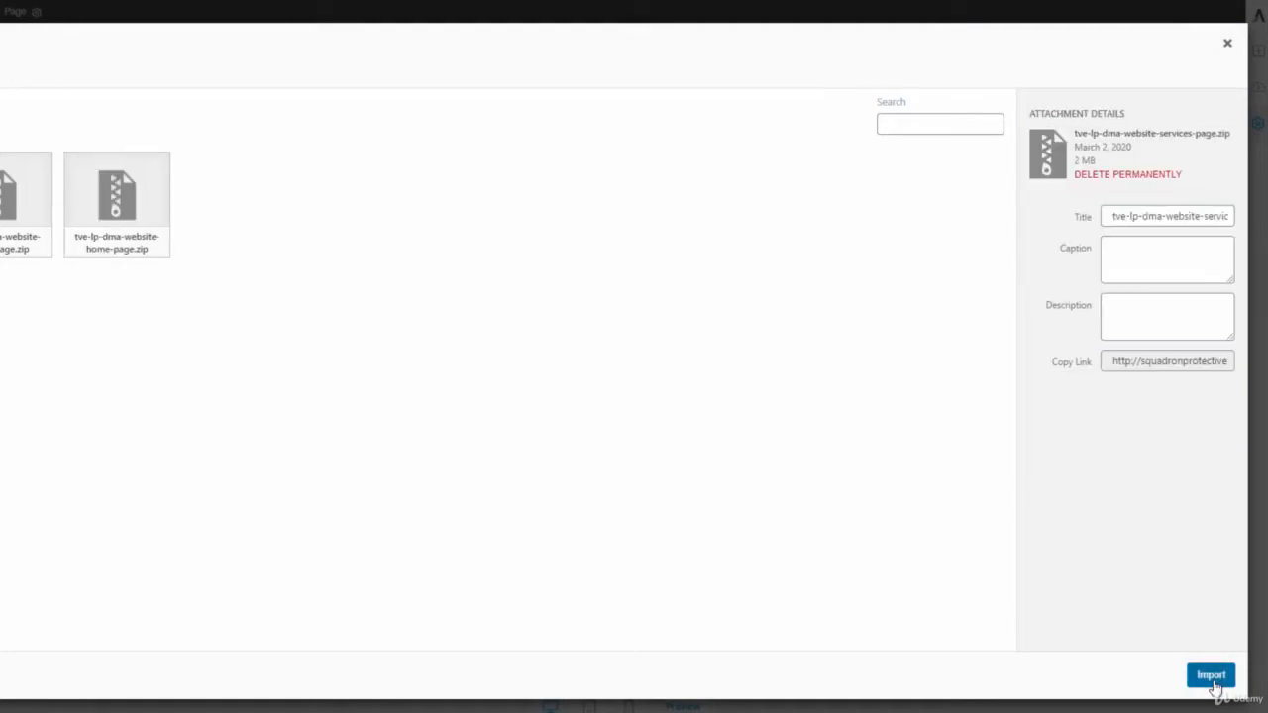
left_click(1210, 674)
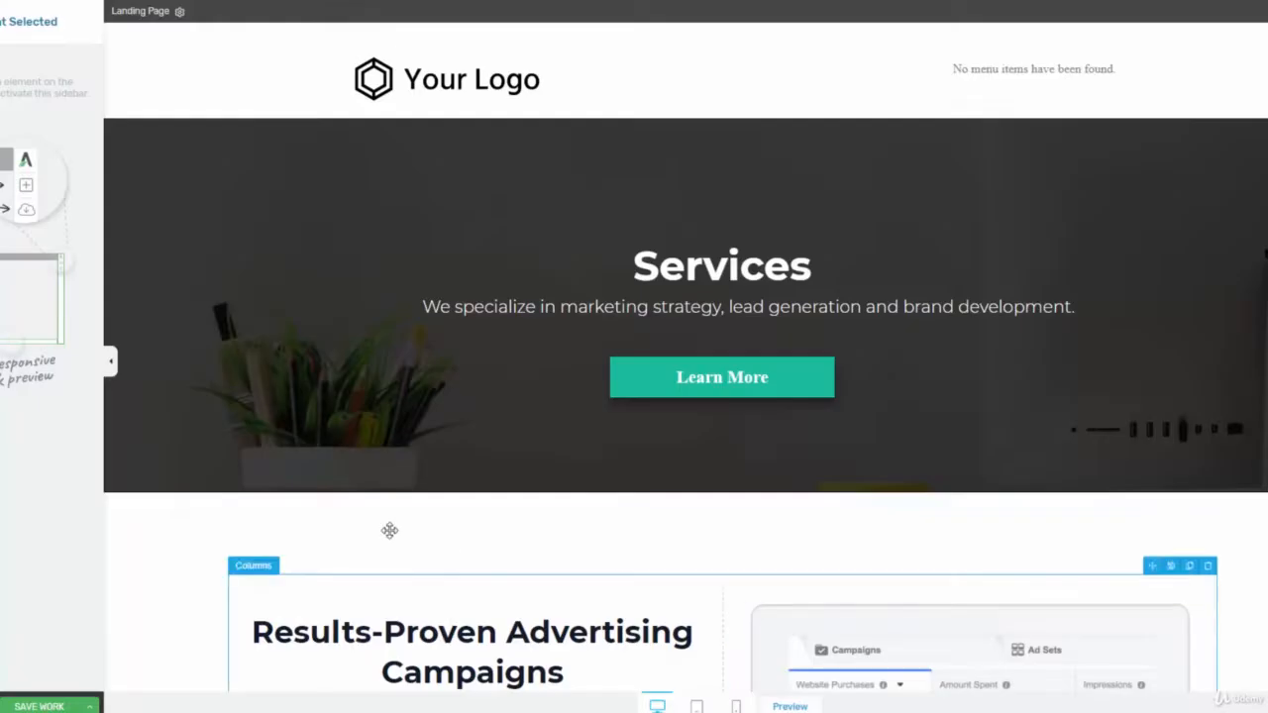
Preview the imported Services page, examine its advertising sections down to the lead funnel graphic, and save the work.
scroll(891, 474, "down", 1)
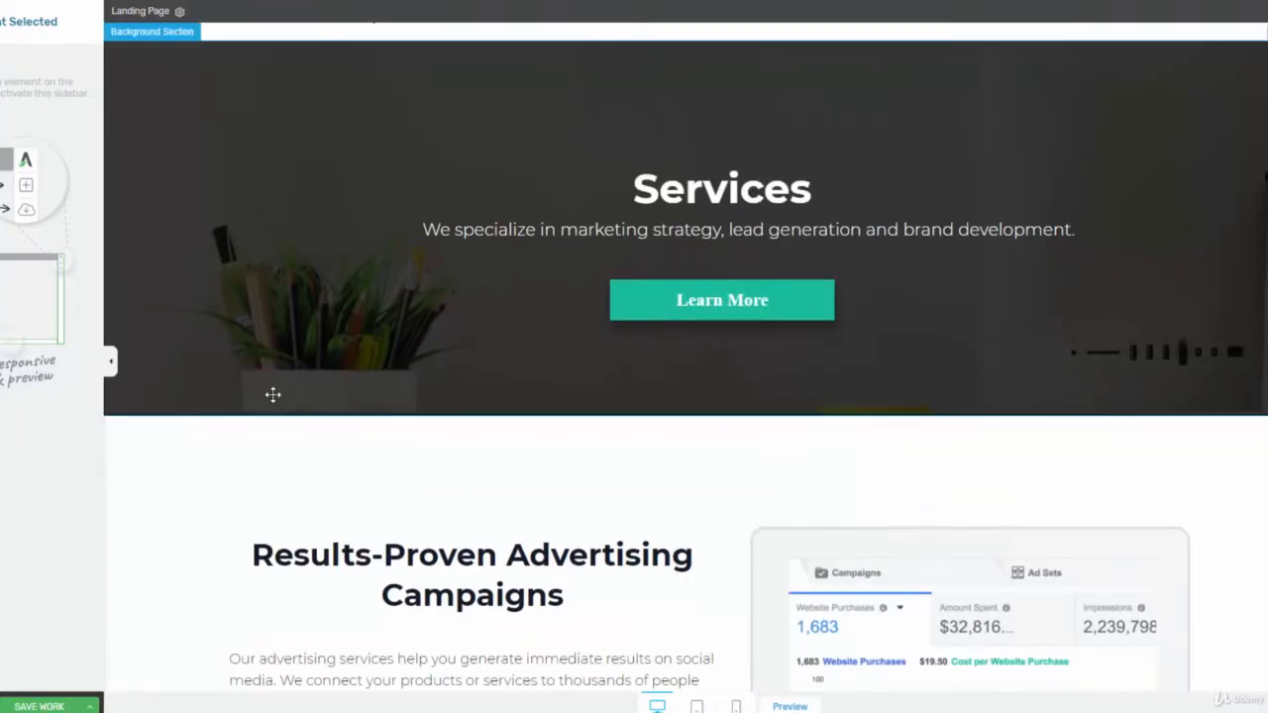
left_click(111, 362)
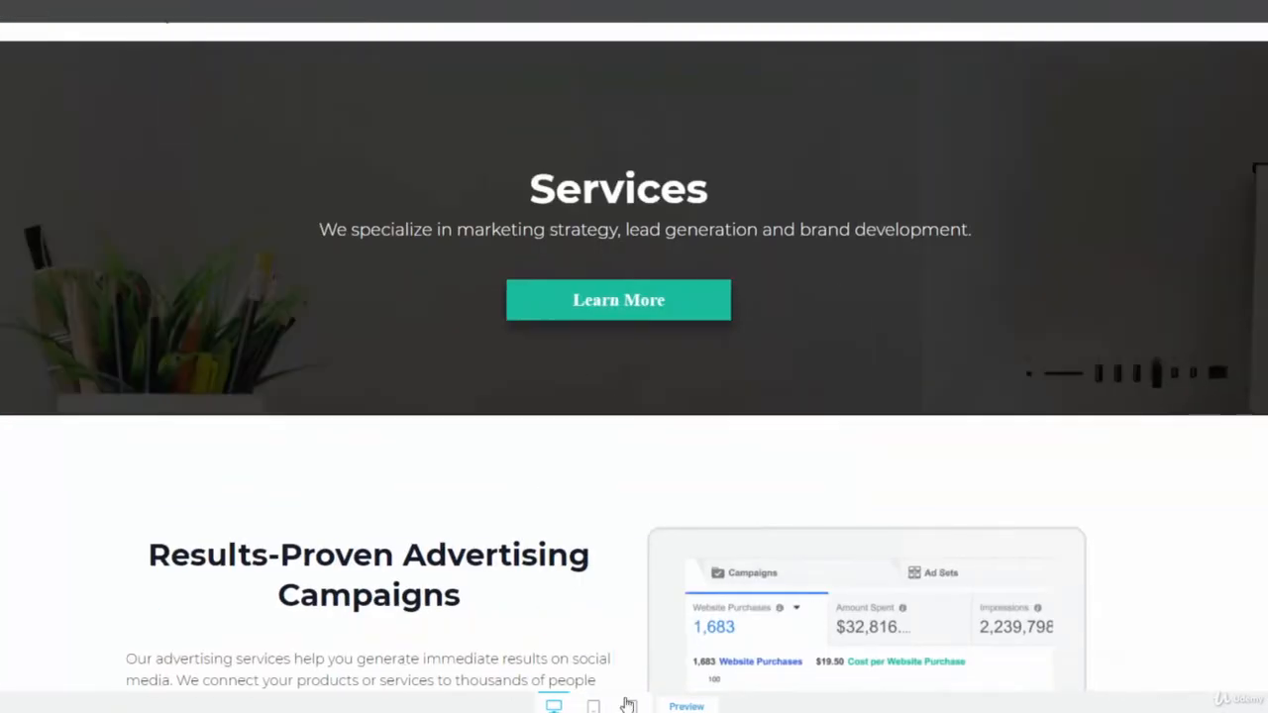
left_click(687, 706)
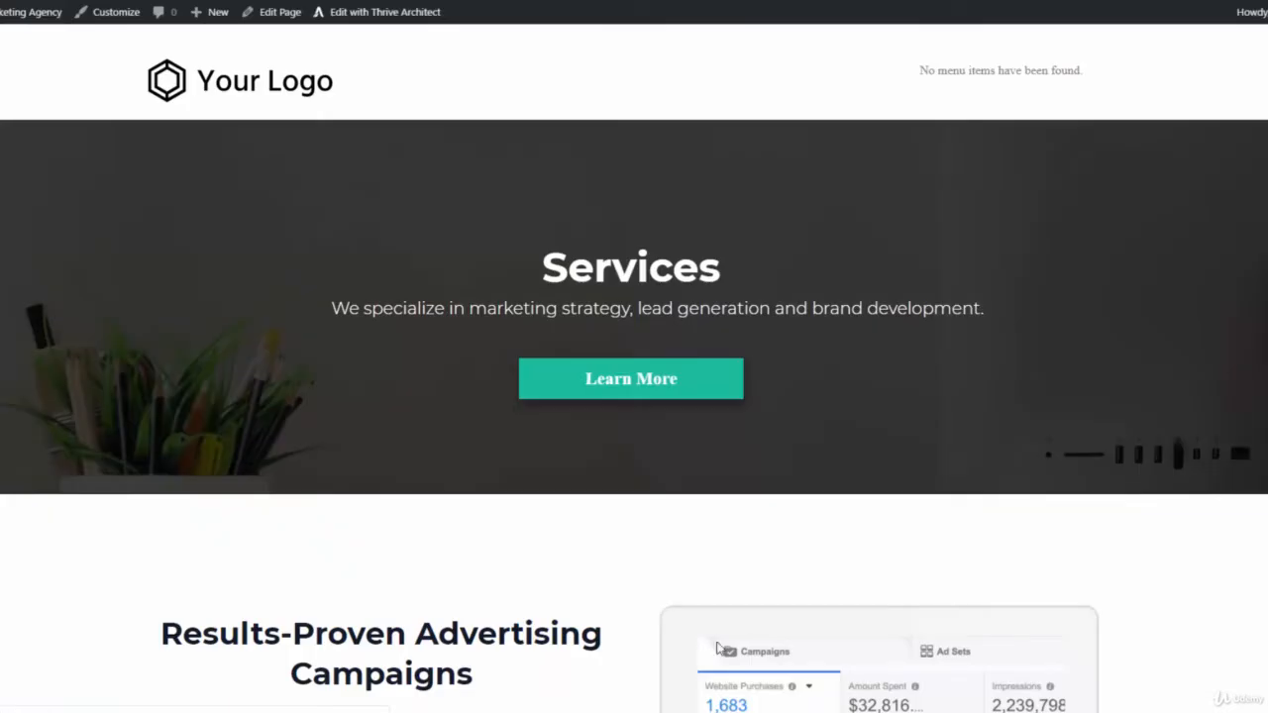
scroll(657, 459, "down", 1)
scroll(504, 376, "up", 1)
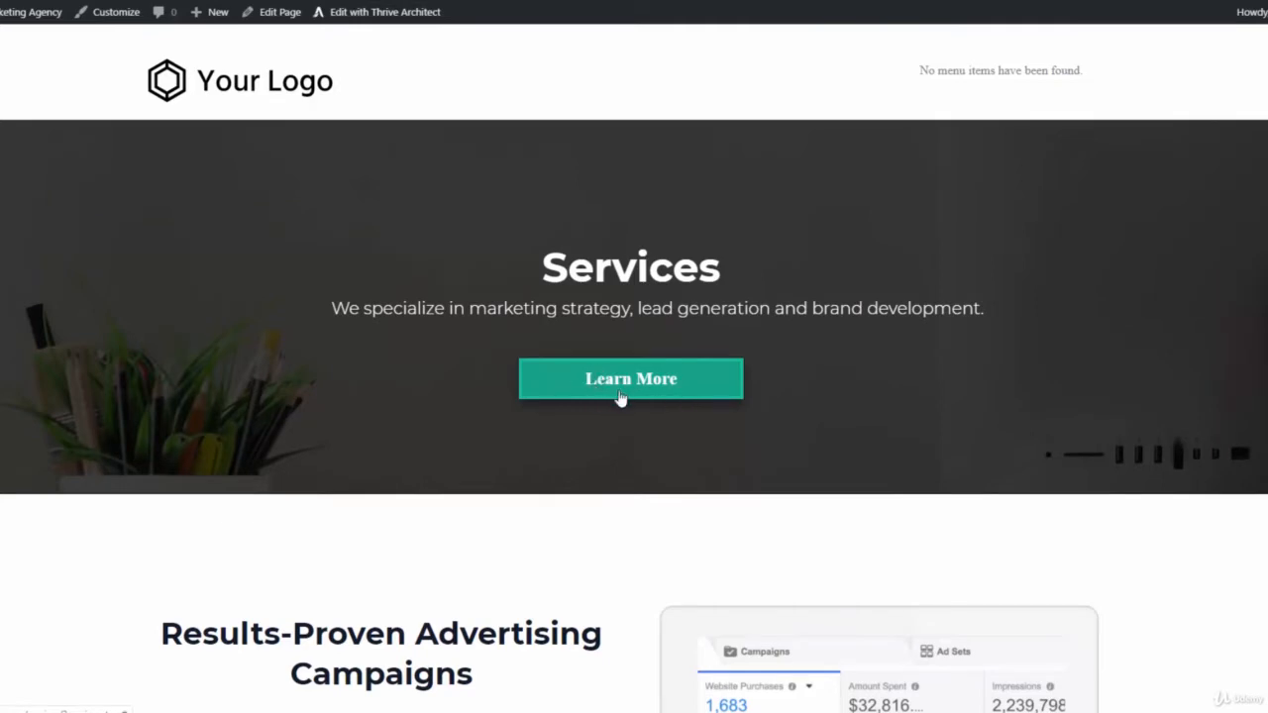
scroll(691, 383, "down", 2)
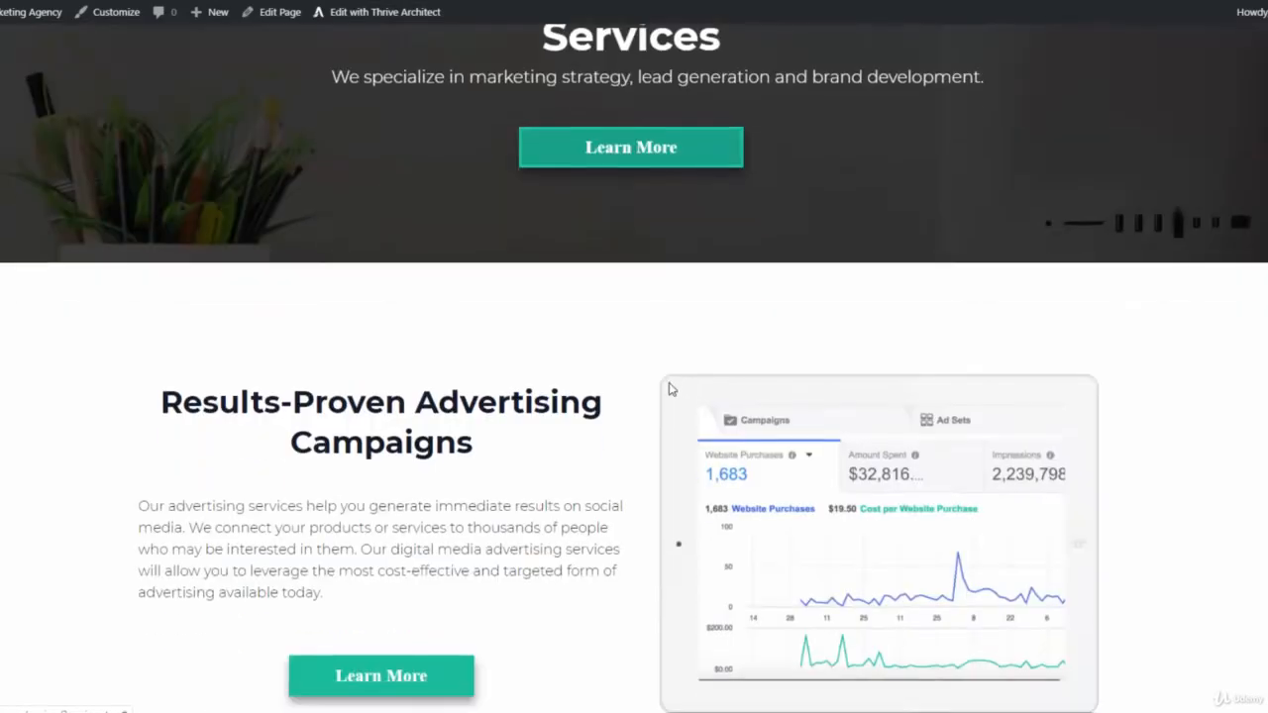
scroll(319, 396, "down", 2)
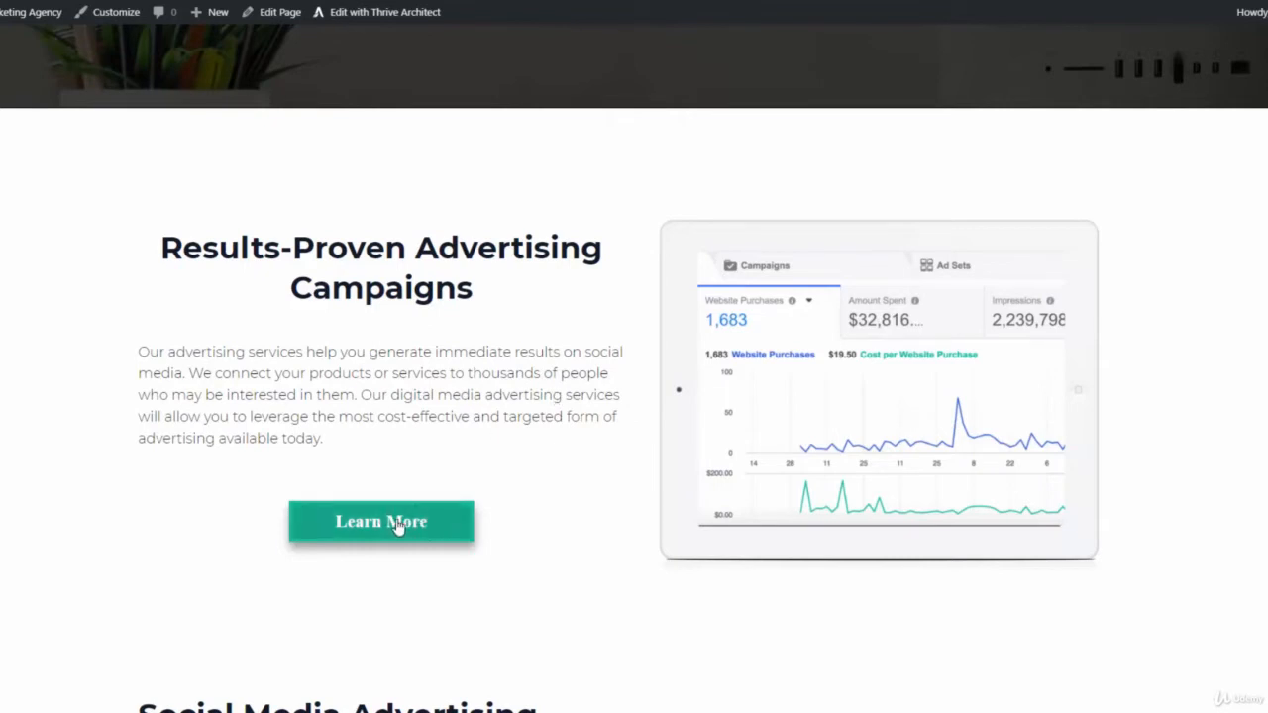
scroll(849, 396, "down", 3)
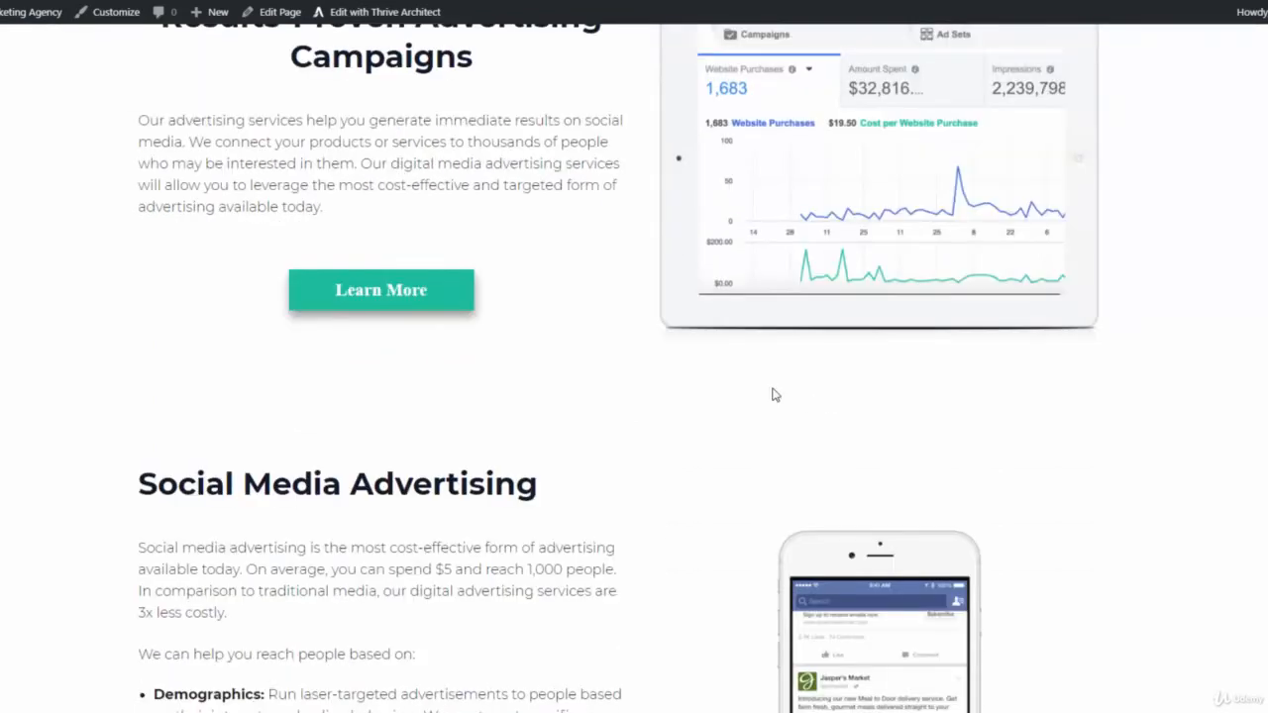
scroll(773, 393, "up", 4)
scroll(778, 461, "down", 4)
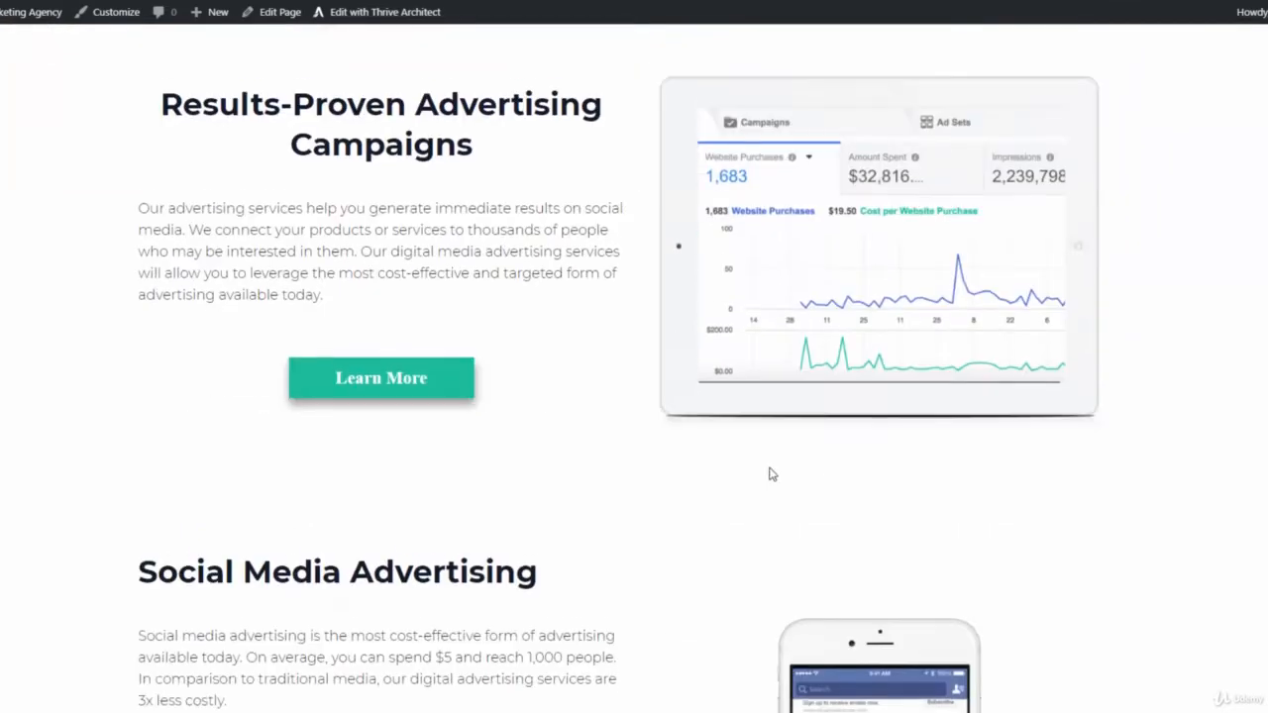
scroll(814, 467, "down", 2)
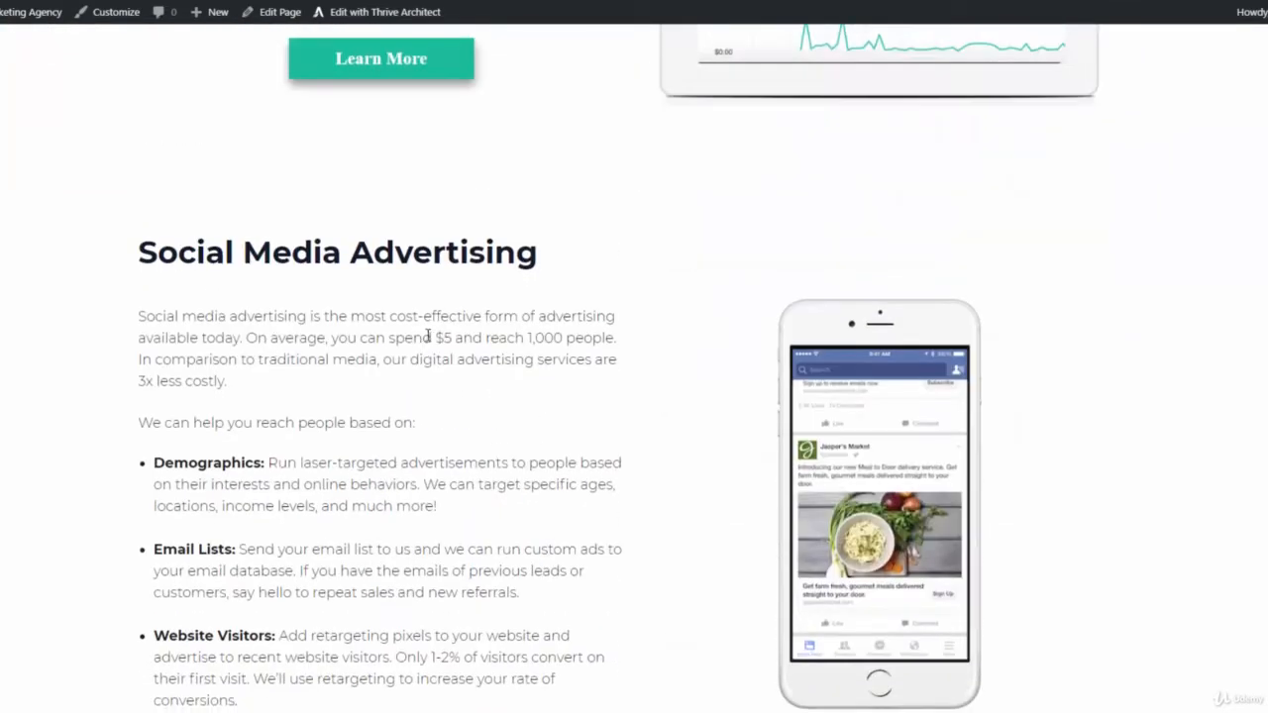
scroll(475, 335, "down", 2)
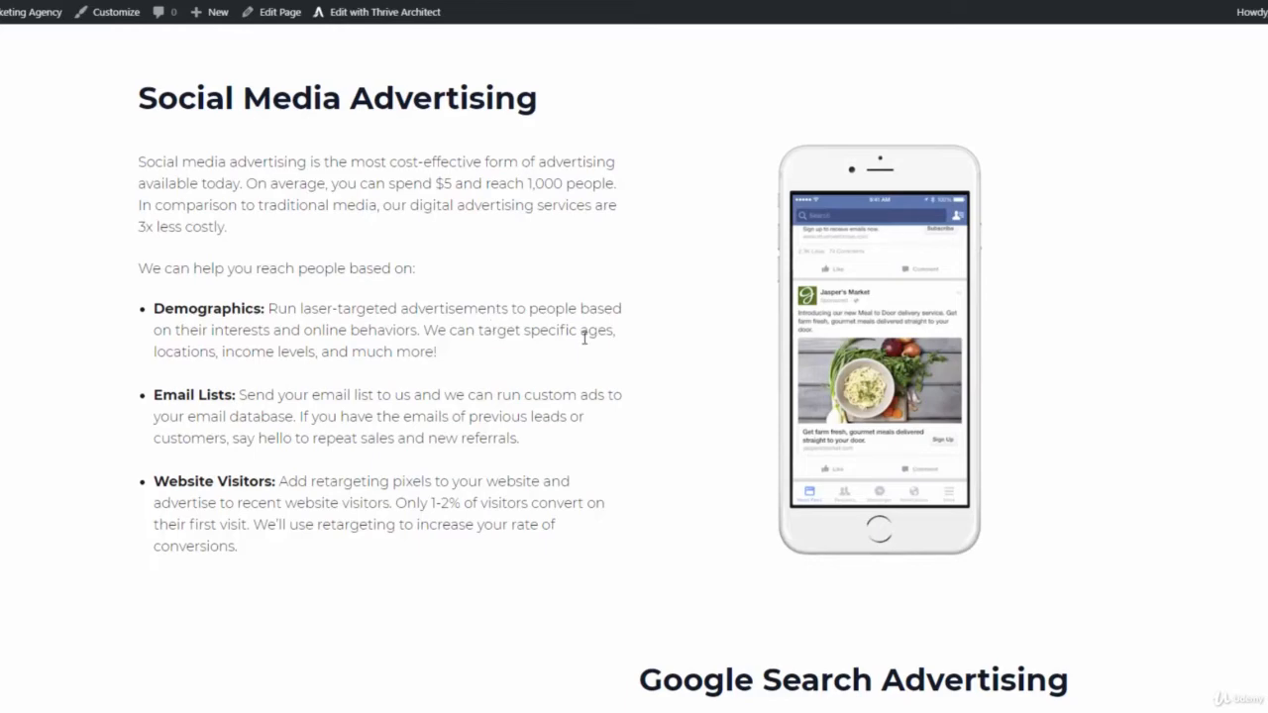
scroll(584, 337, "down", 5)
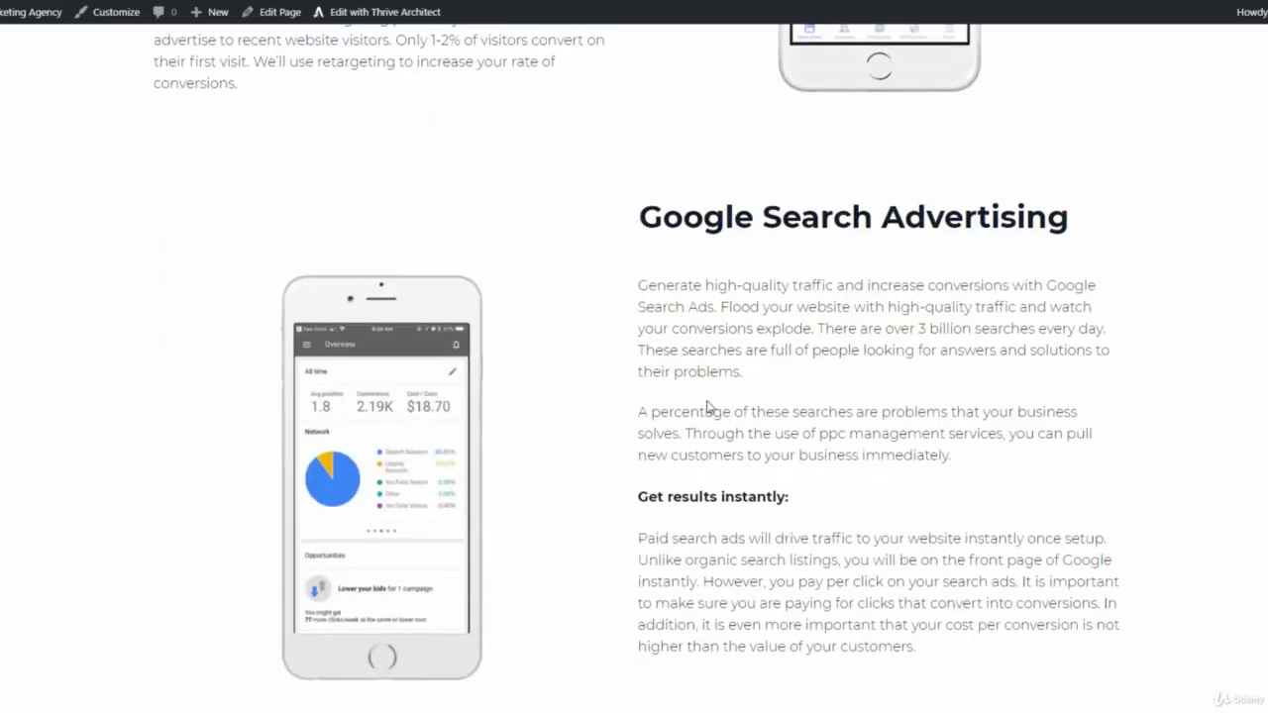
scroll(709, 401, "down", 3)
scroll(733, 441, "up", 2)
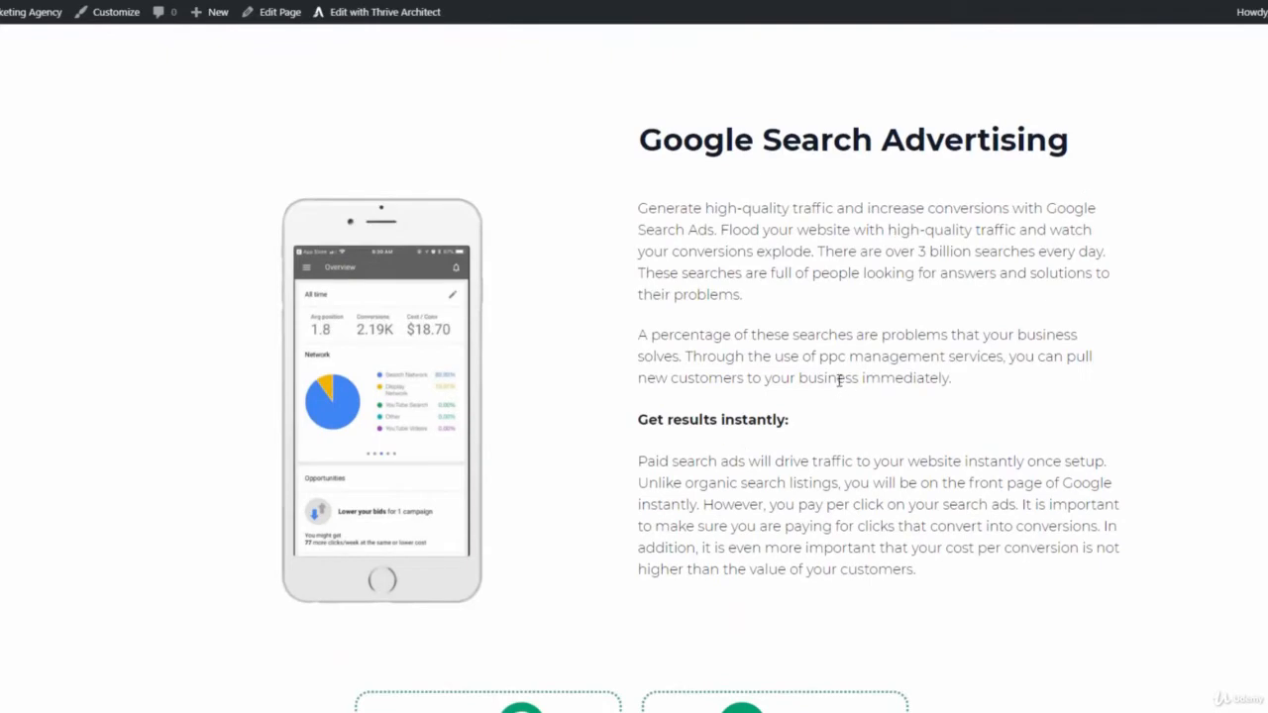
scroll(839, 380, "down", 4)
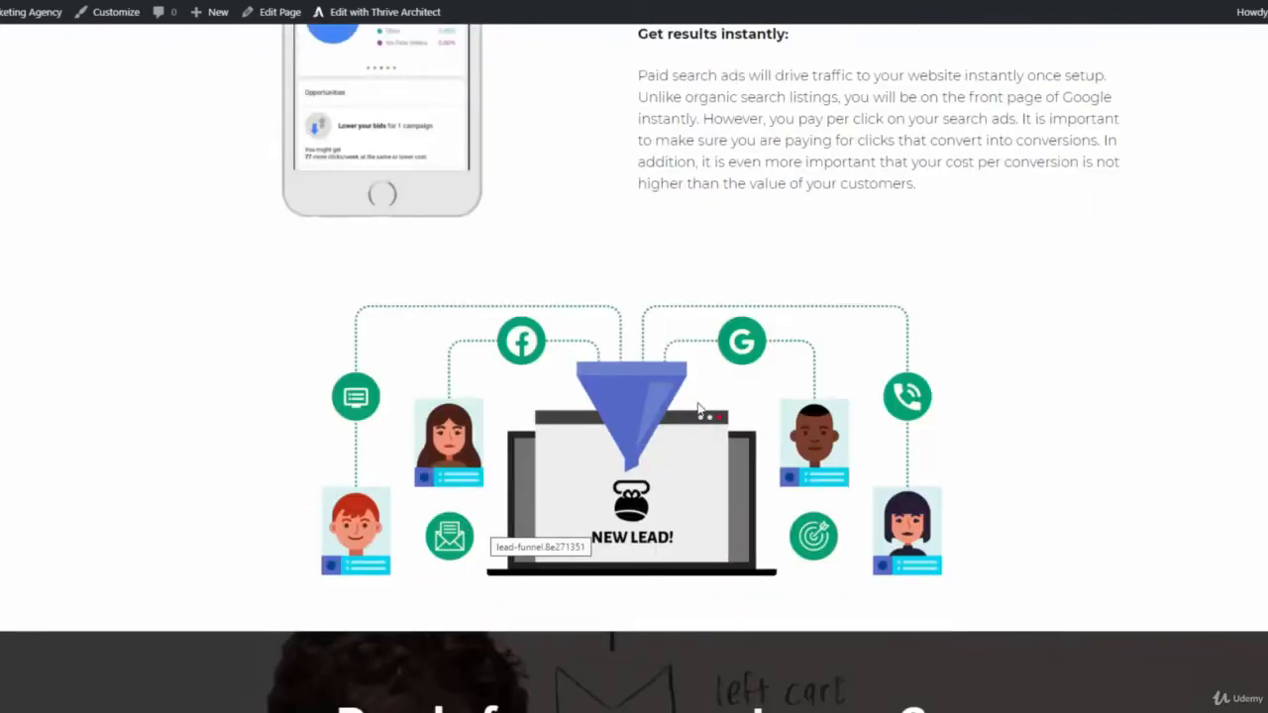
scroll(698, 408, "down", 3)
scroll(974, 475, "up", 12)
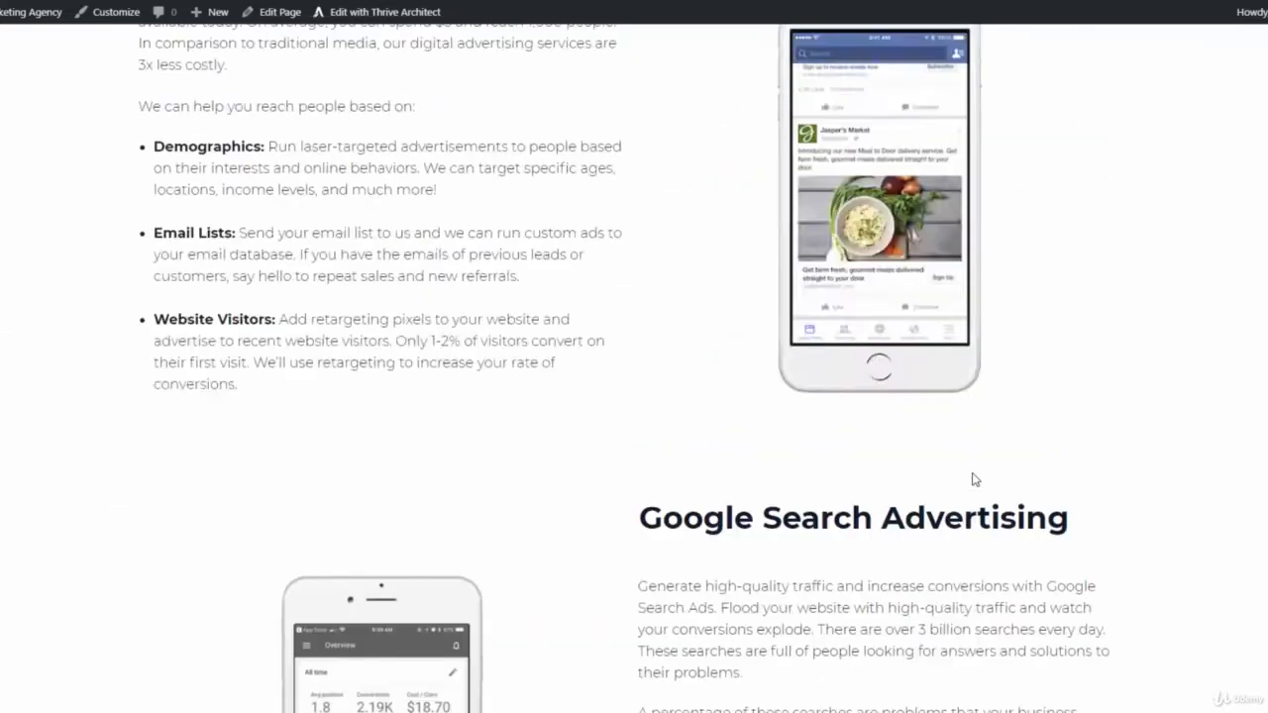
scroll(972, 478, "up", 10)
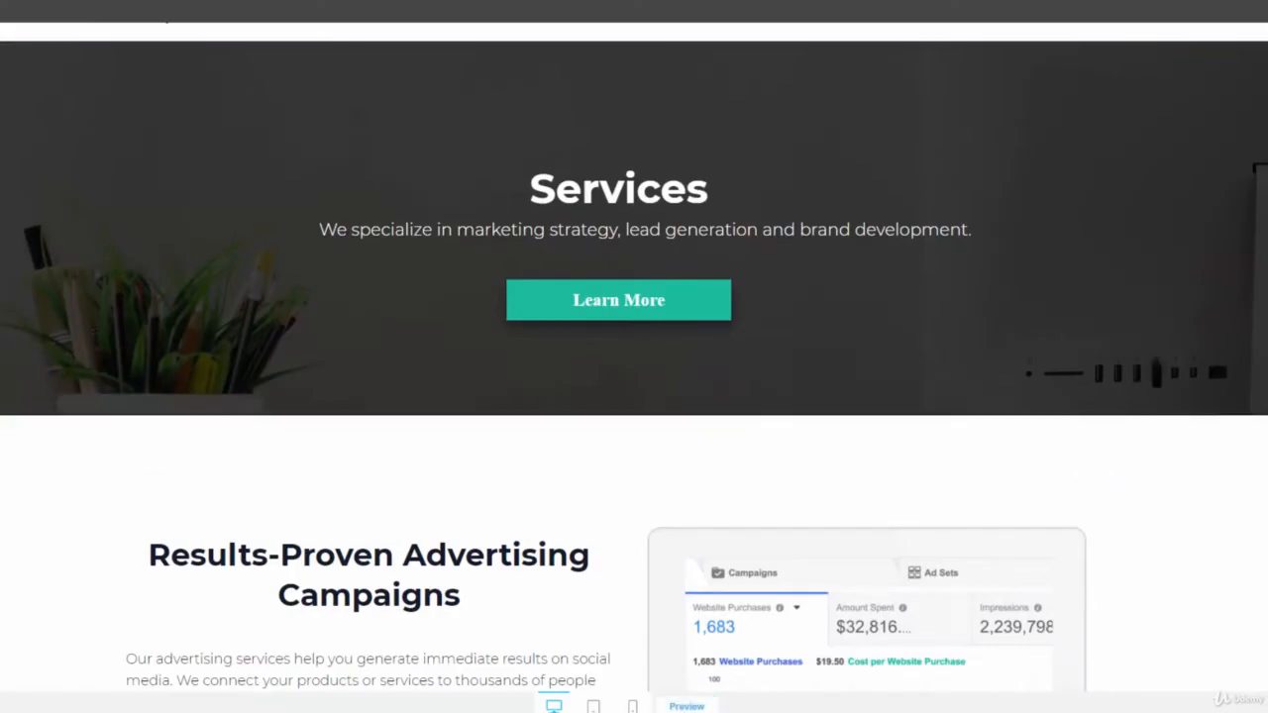
left_click(58, 707)
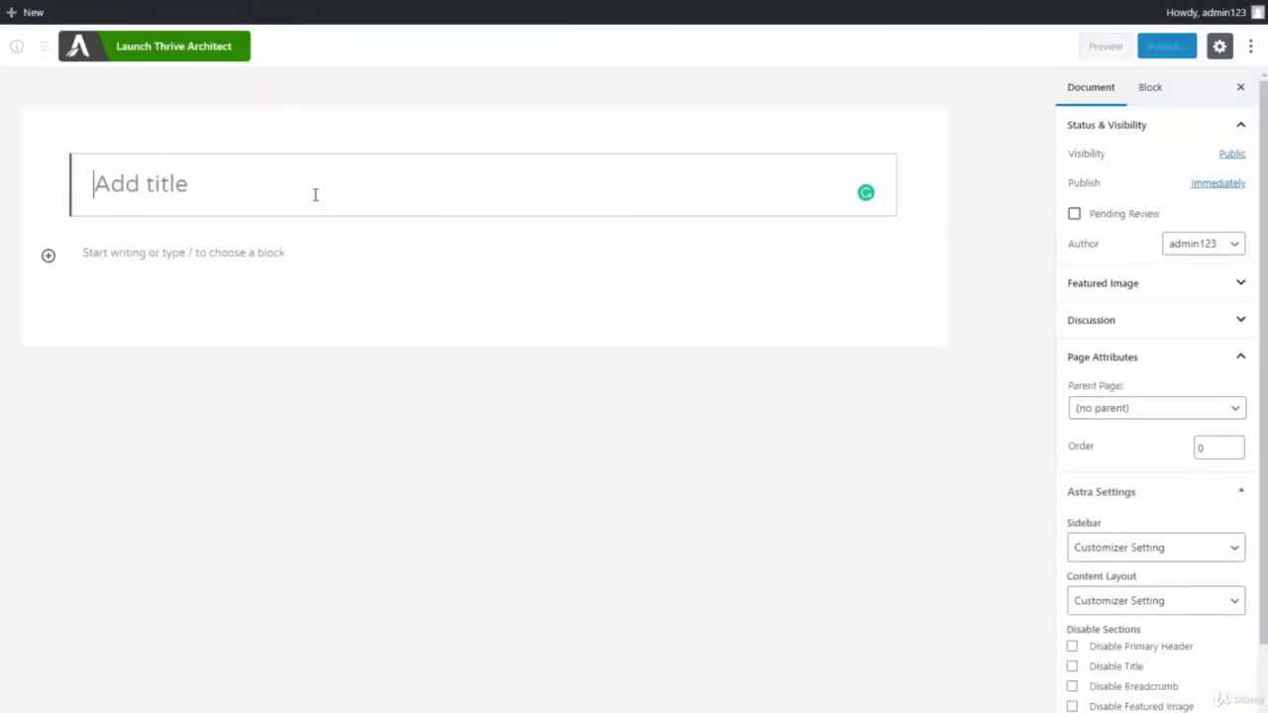
Title the new page "Contact" and publish it.
type("Conctact")
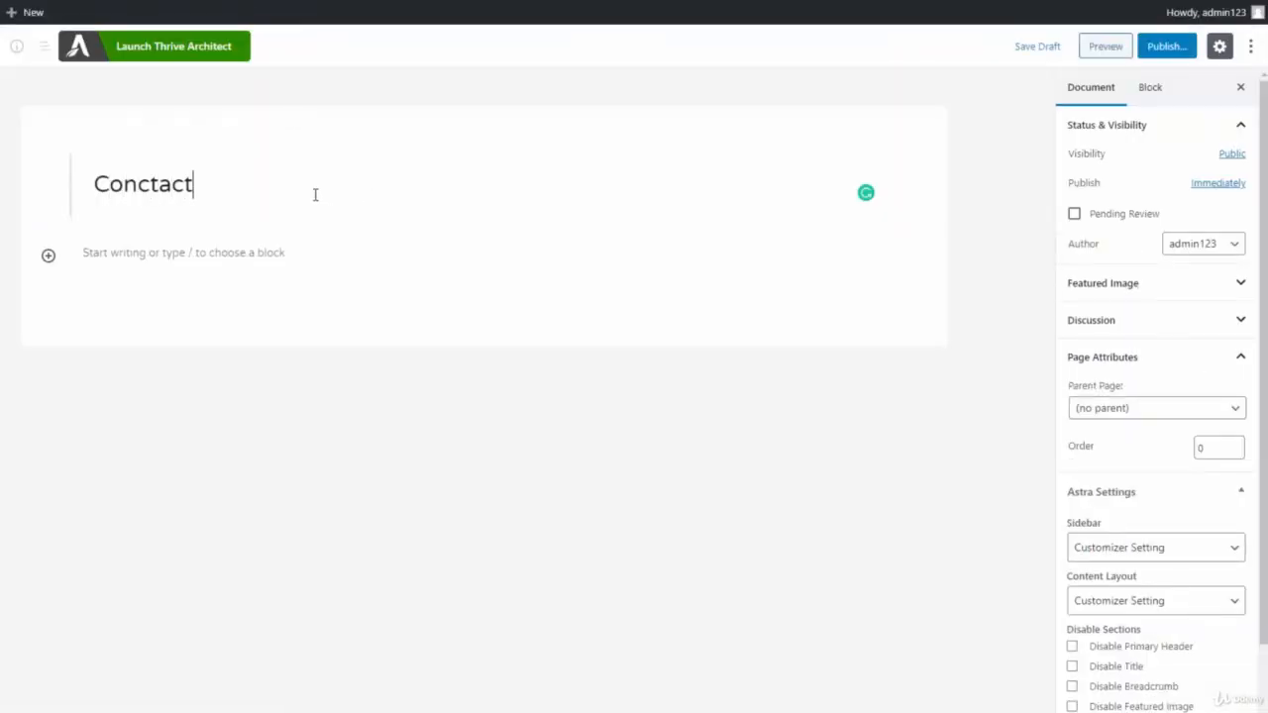
type("tact")
left_click(1161, 51)
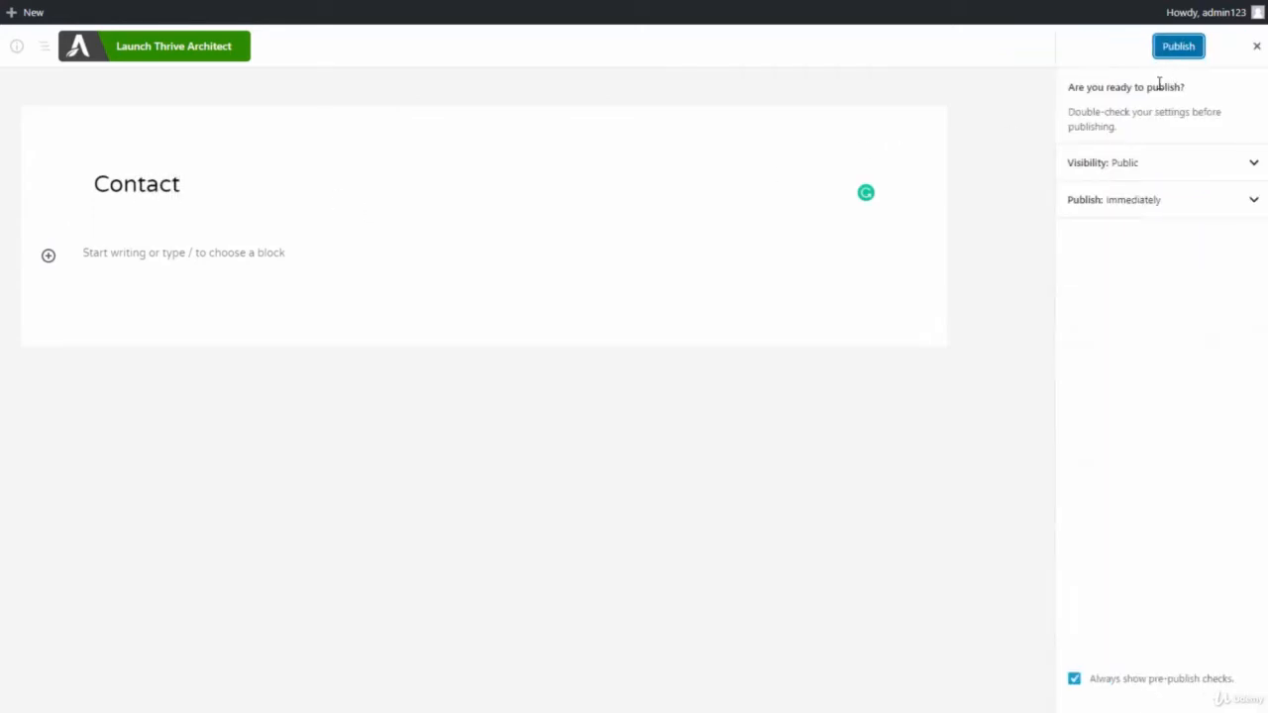
left_click(1178, 49)
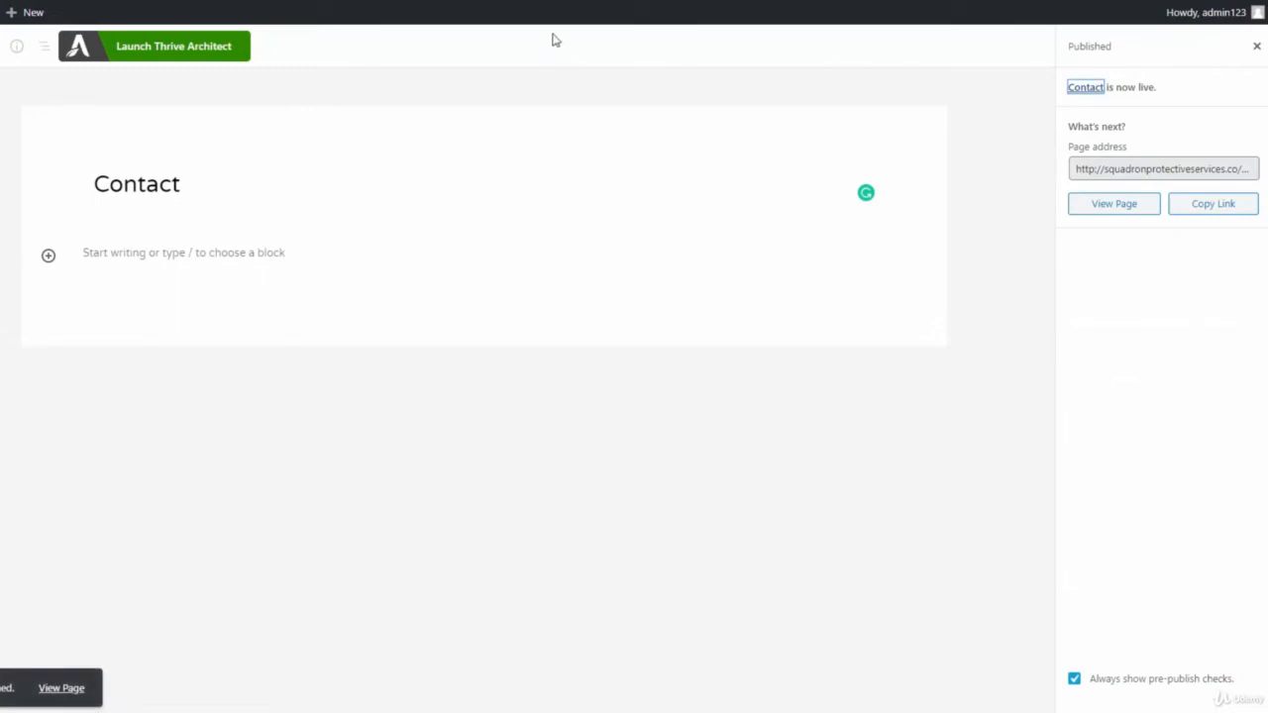
Open the Contact page in Thrive Architect and import the landing page tve-lp-dma-website-contact-page.zip, overwriting the current contents.
left_click(205, 50)
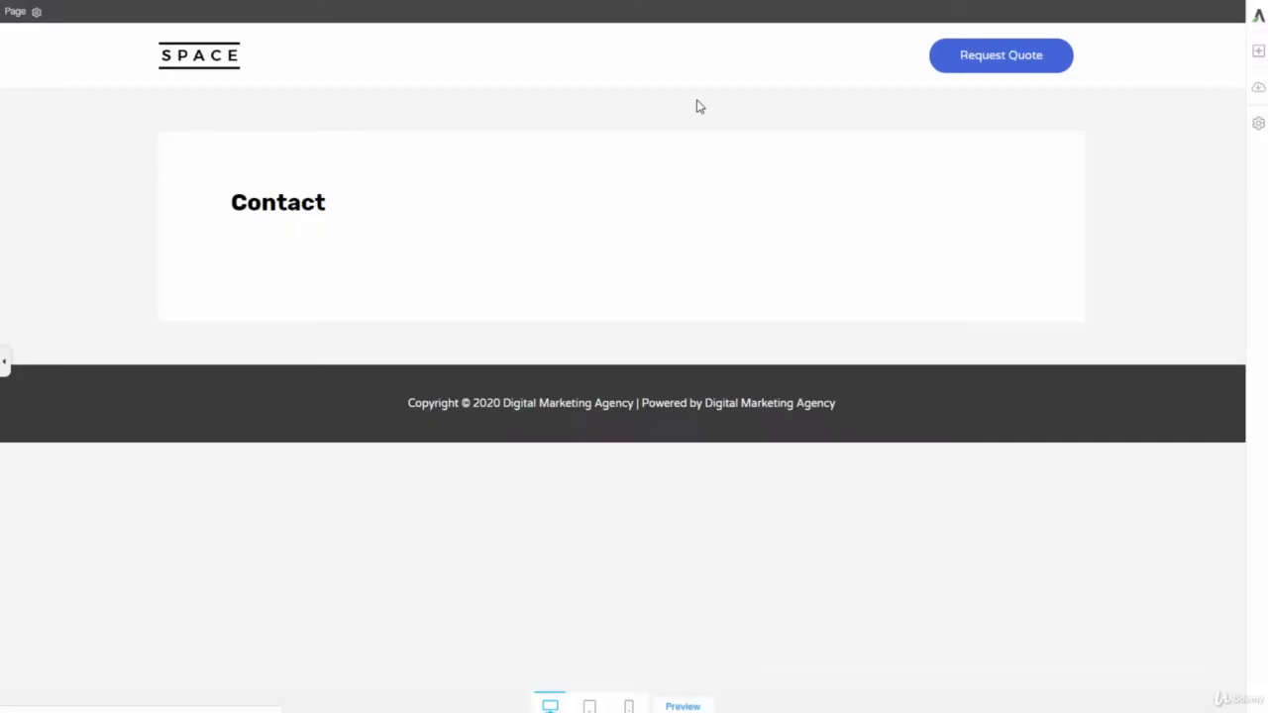
left_click(1254, 124)
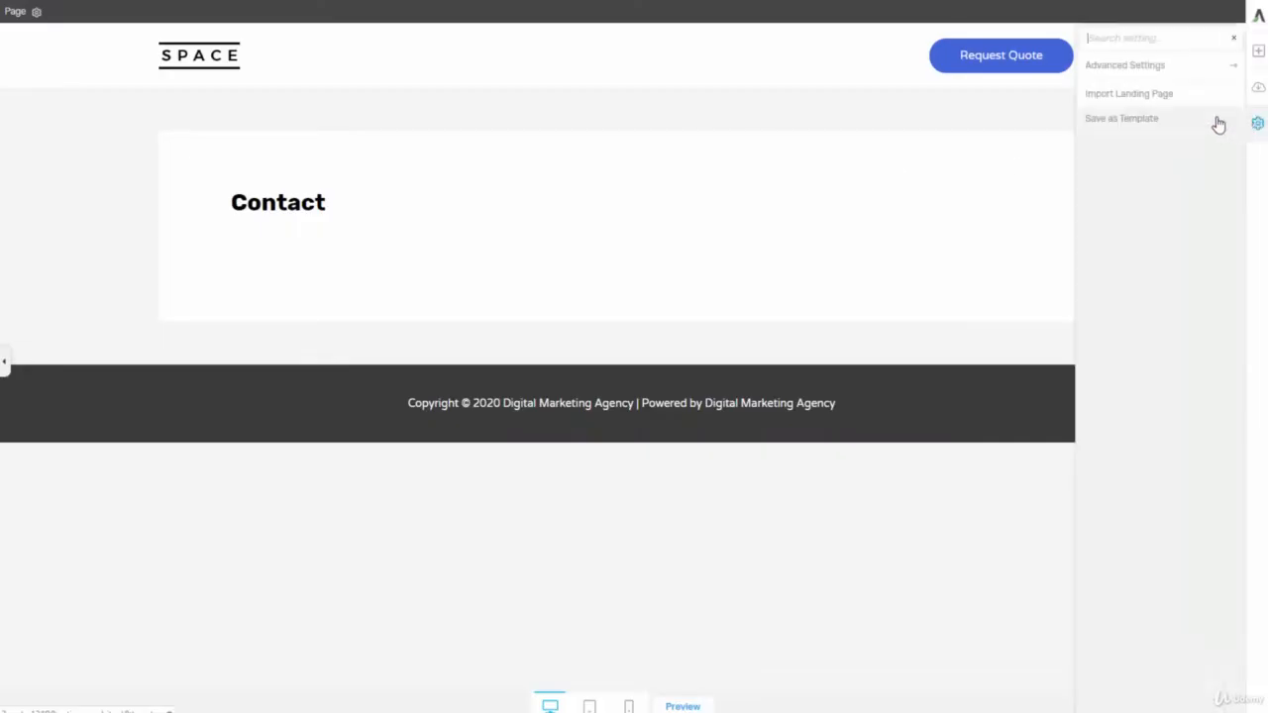
left_click(1114, 95)
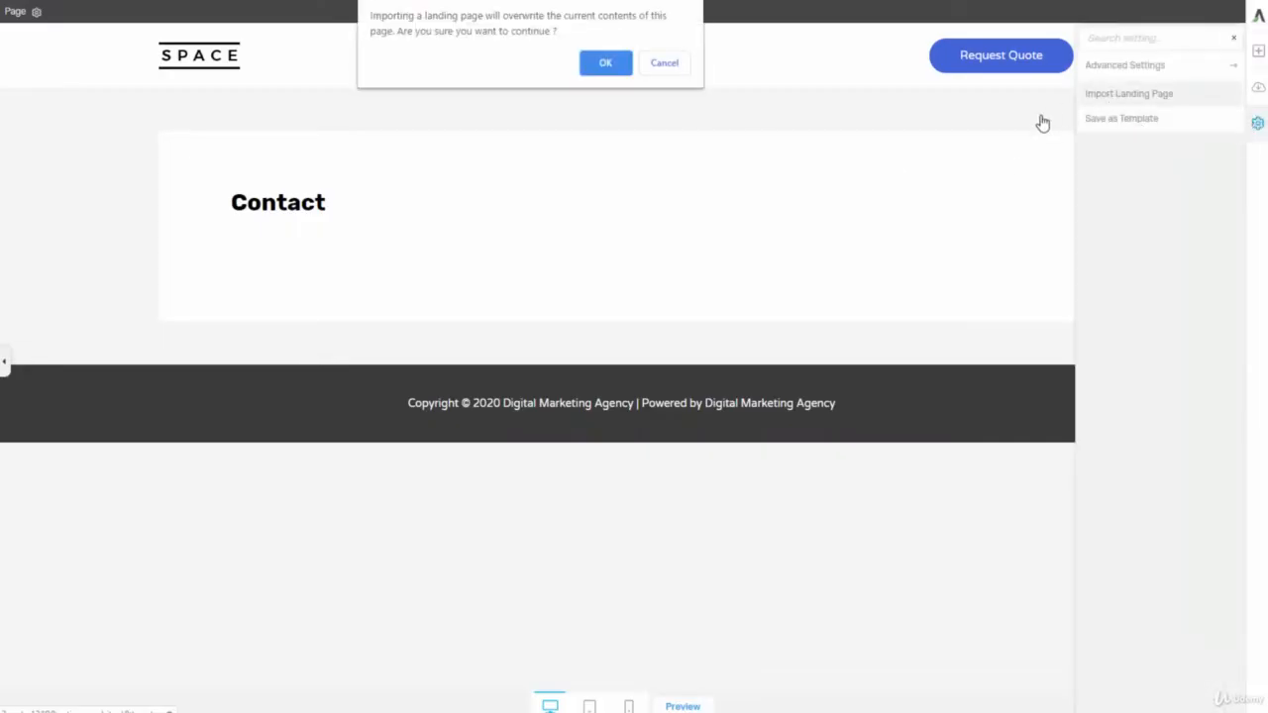
left_click(667, 65)
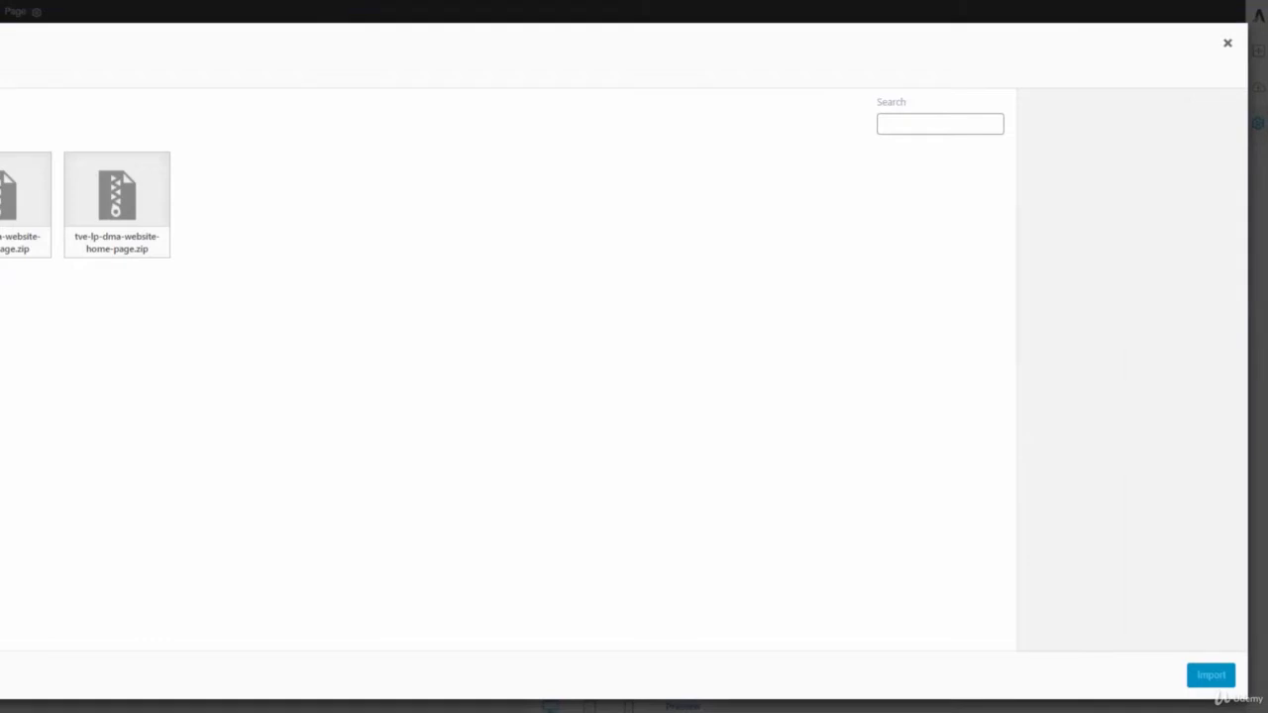
left_click_drag(99, 275, 423, 218)
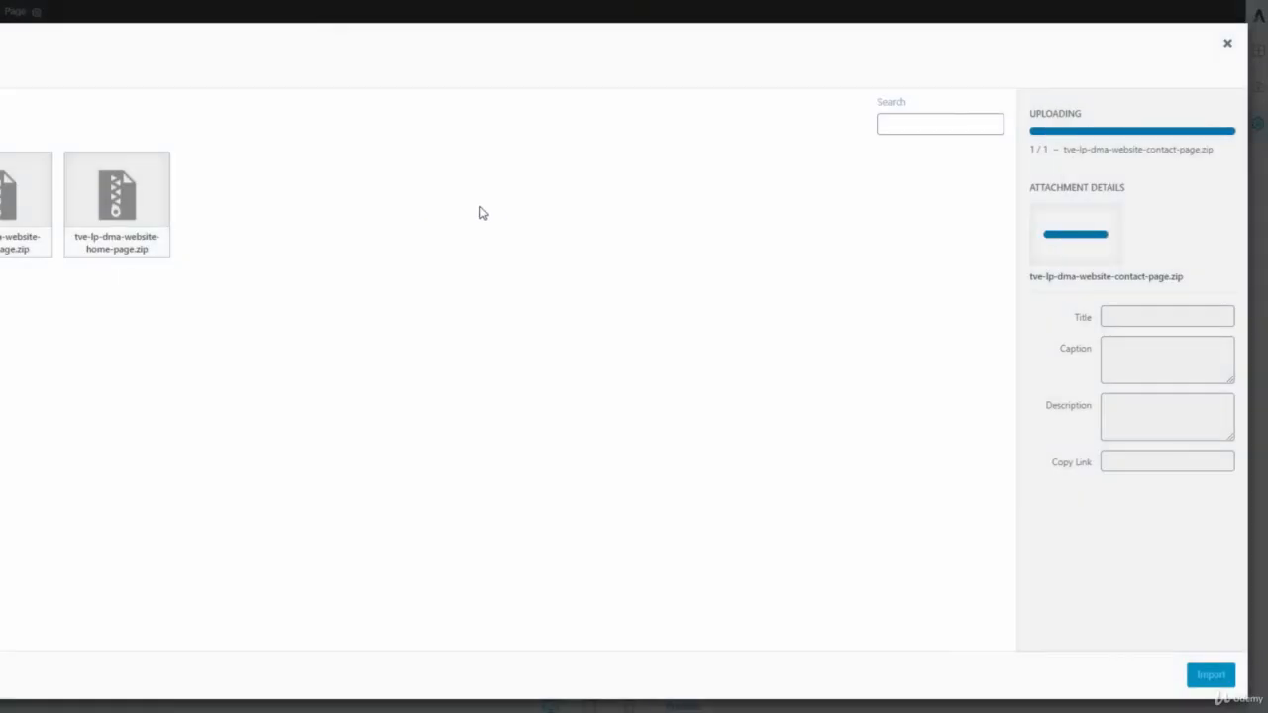
left_click(1211, 682)
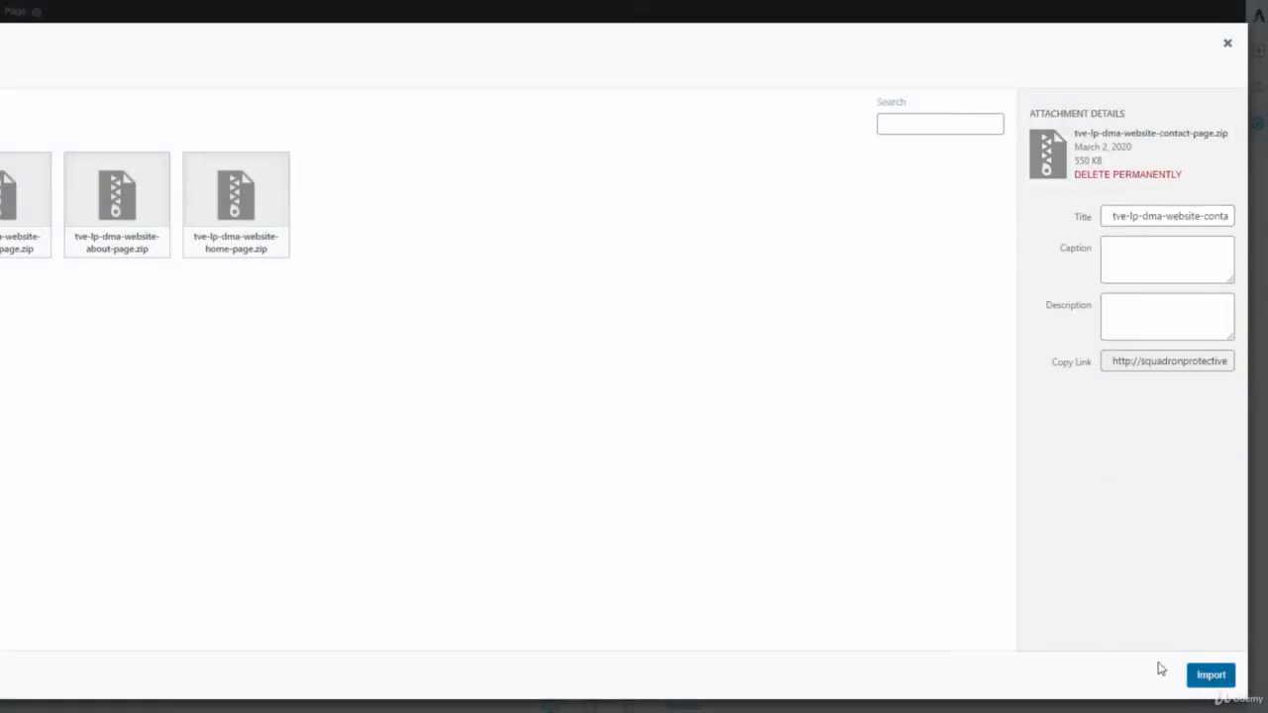
Check the form area of the imported Contact page and open the site's list of installed plugins.
scroll(921, 551, "down", 1)
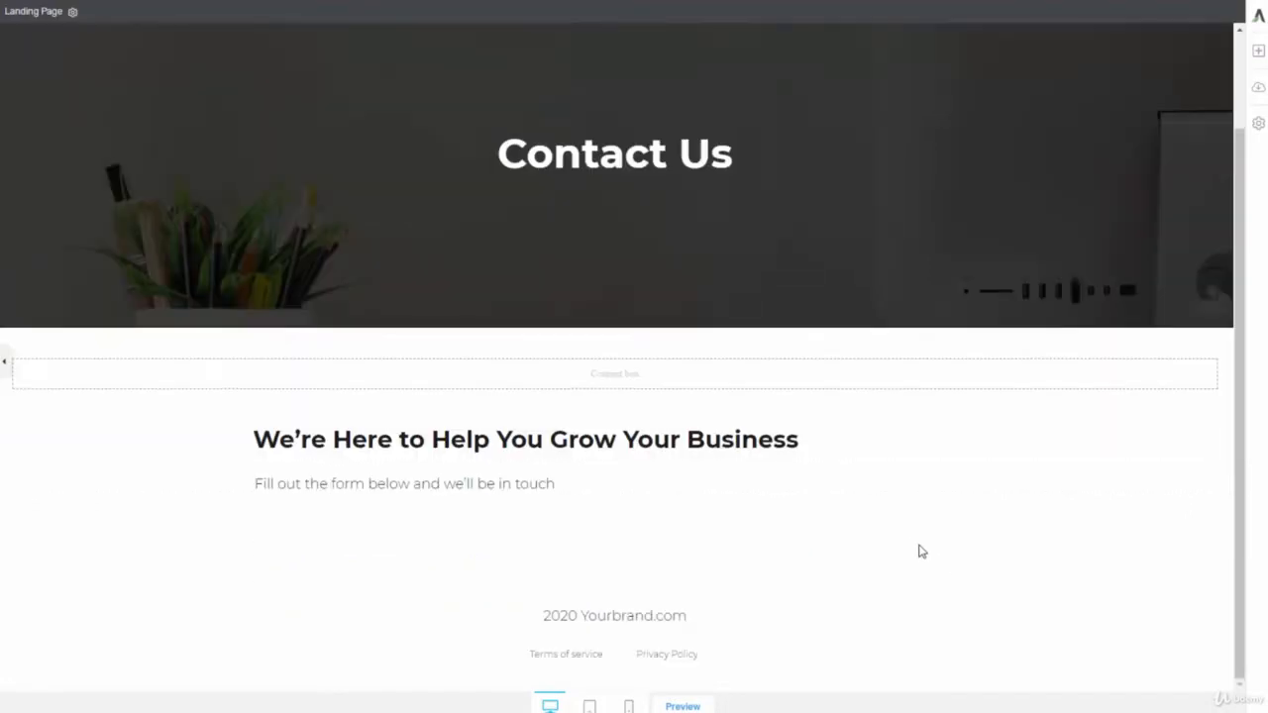
left_click(600, 490)
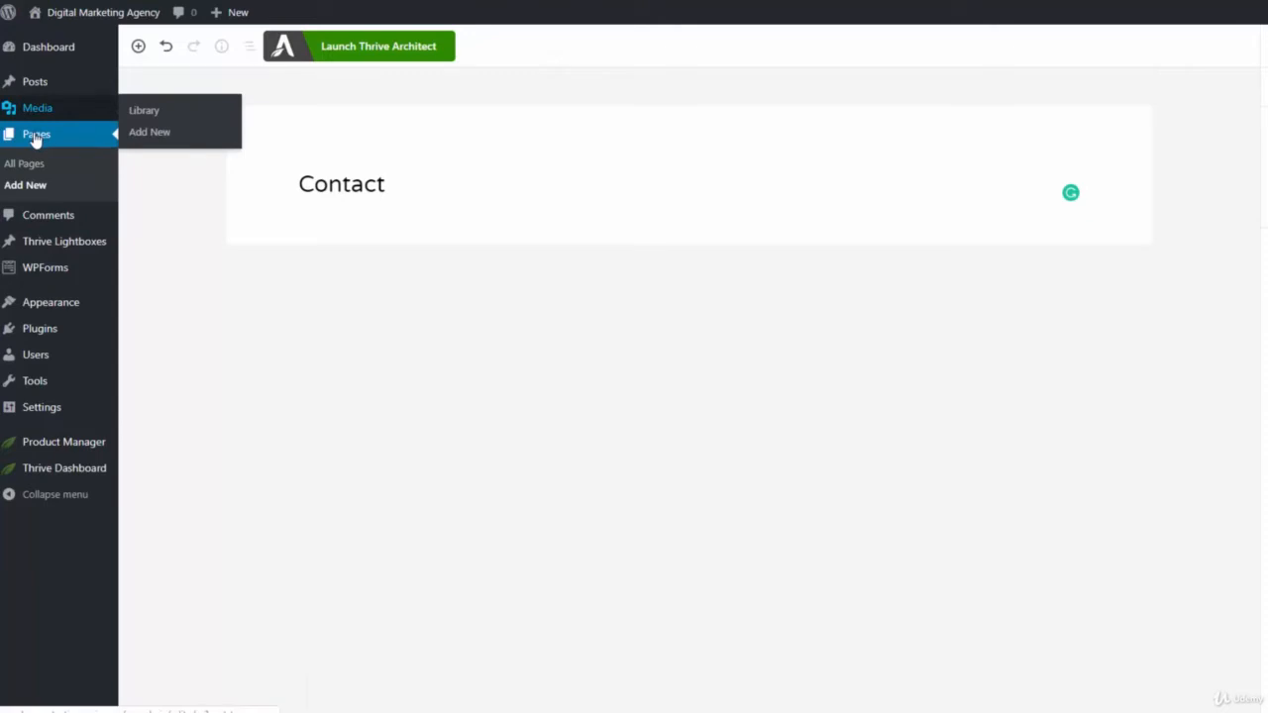
left_click(35, 170)
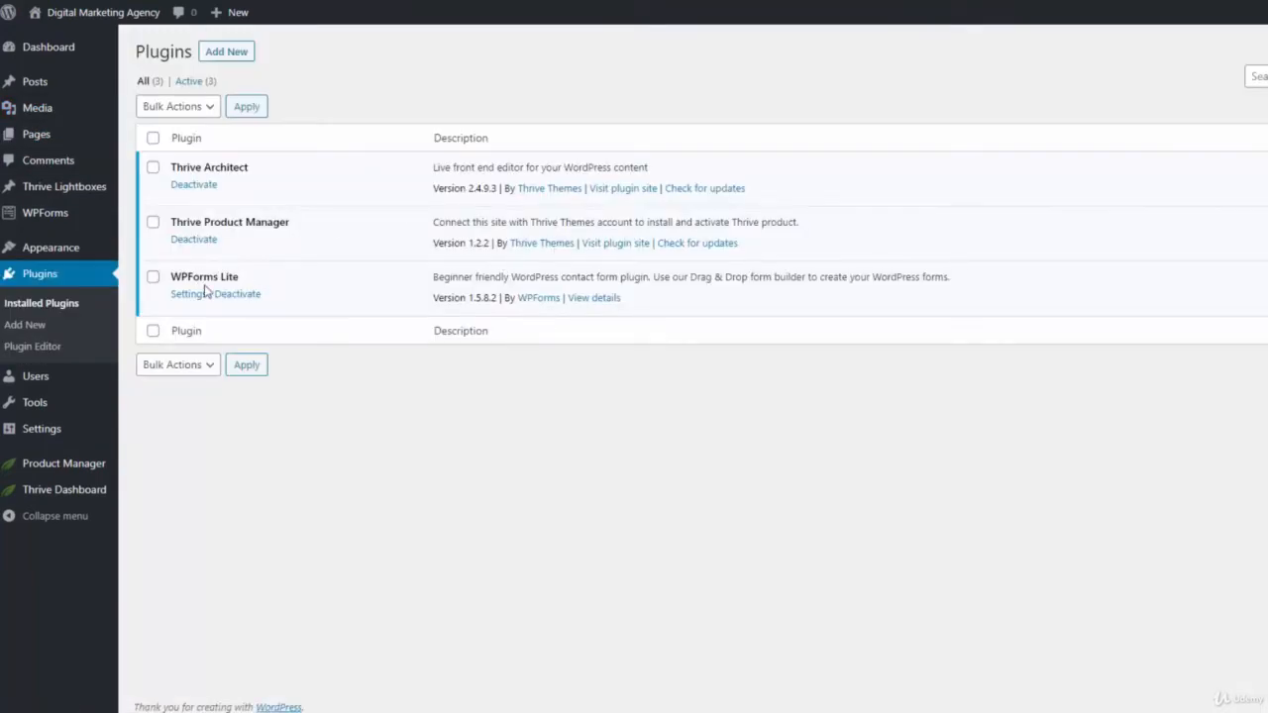
View the WPForms settings and search the plugins available to add for WPForms.
left_click(187, 293)
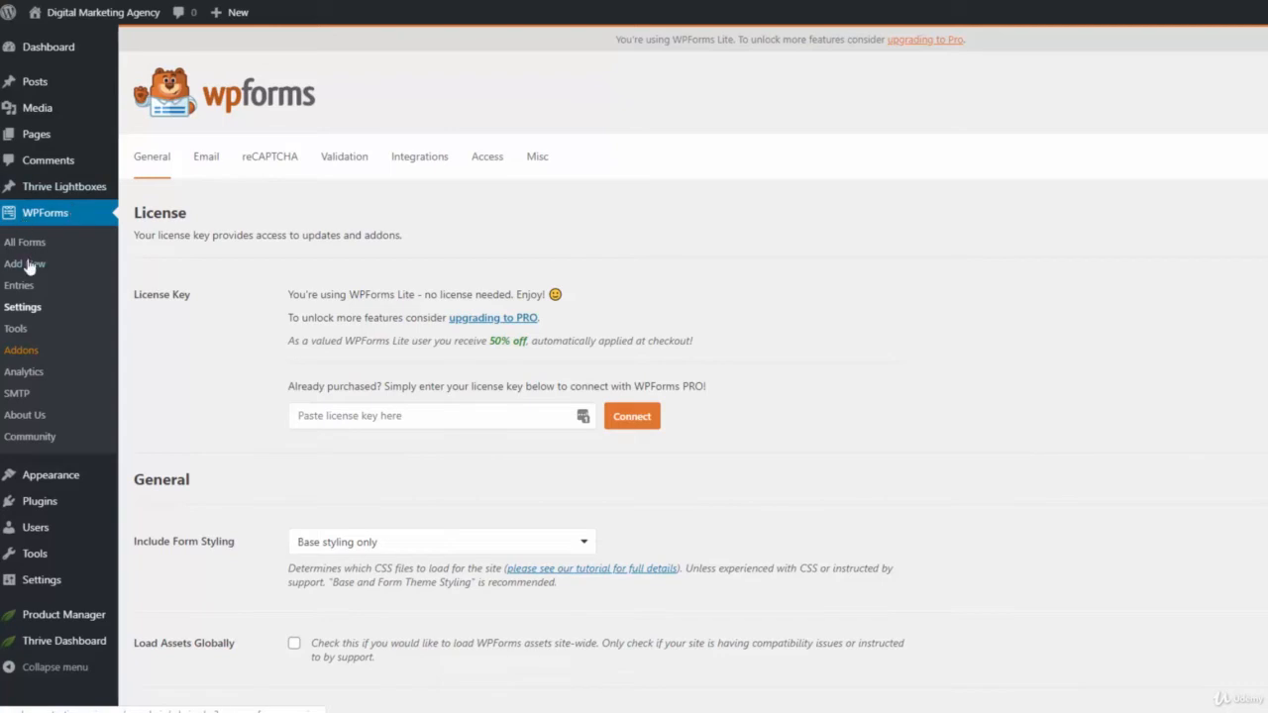
left_click(45, 505)
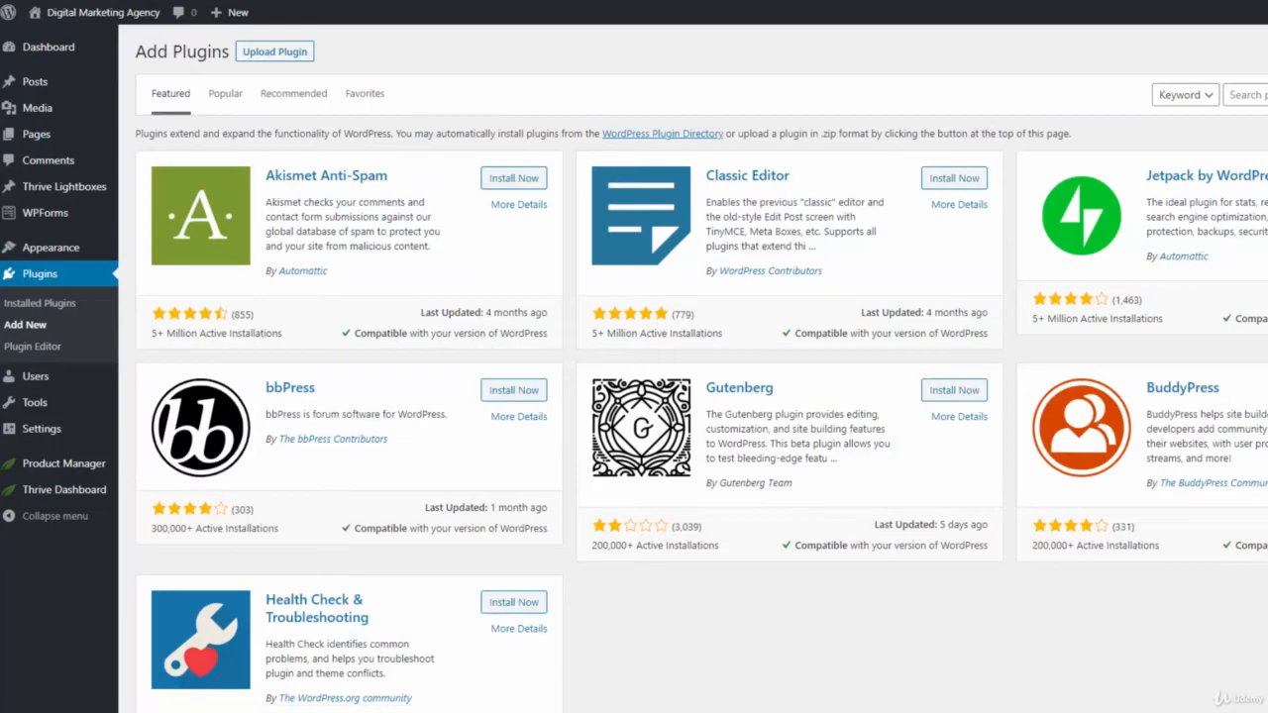
left_click(1250, 95)
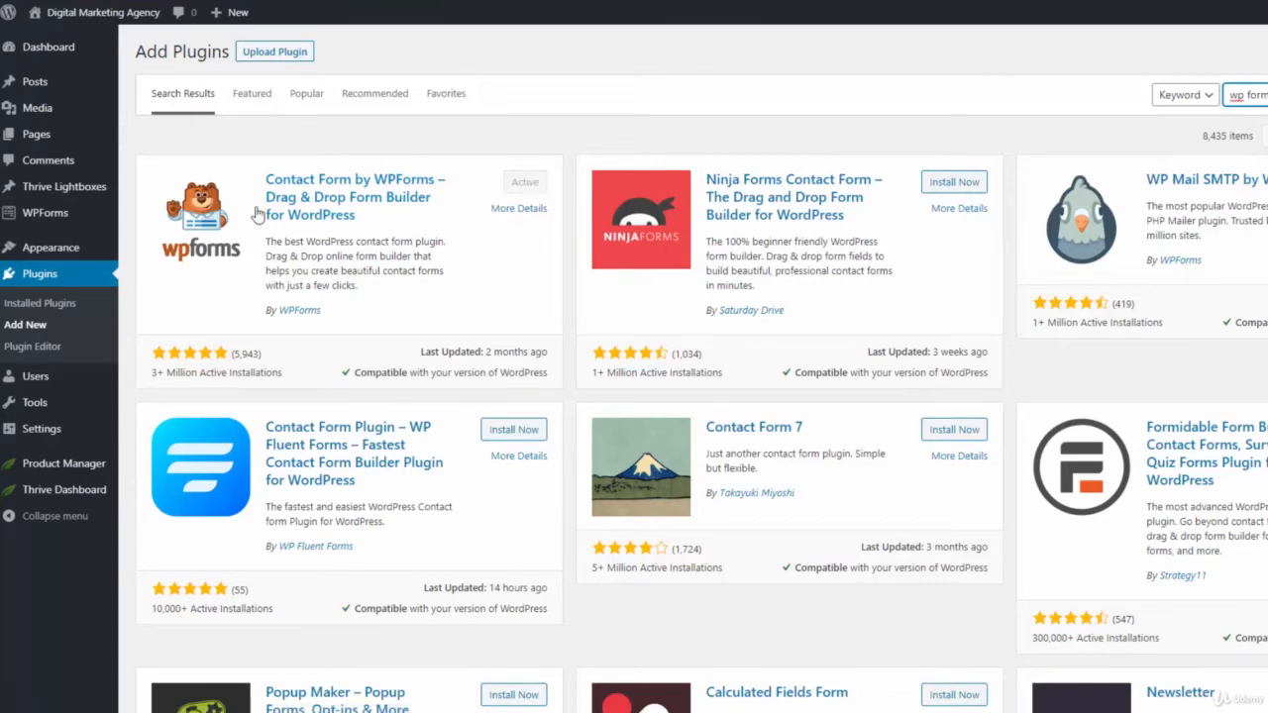
Return to WPForms from the installed plugins and open the form named Contact Form for editing.
left_click(72, 302)
left_click(190, 295)
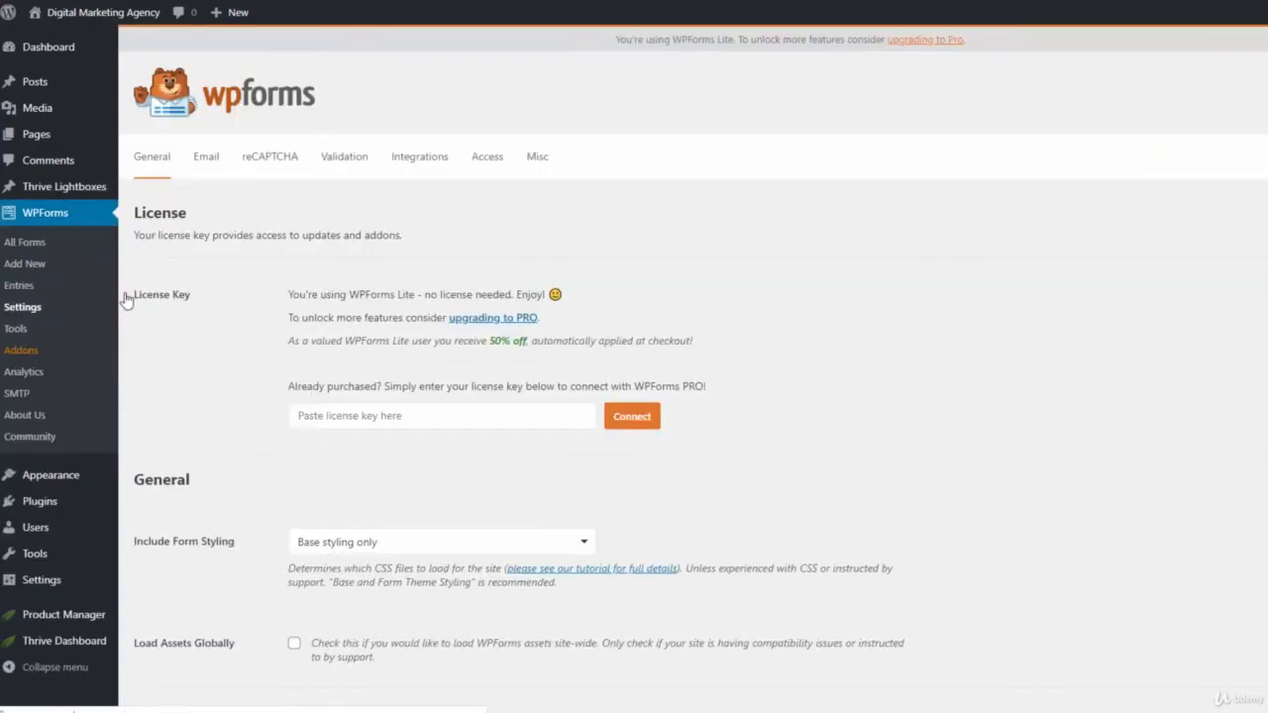
left_click(25, 242)
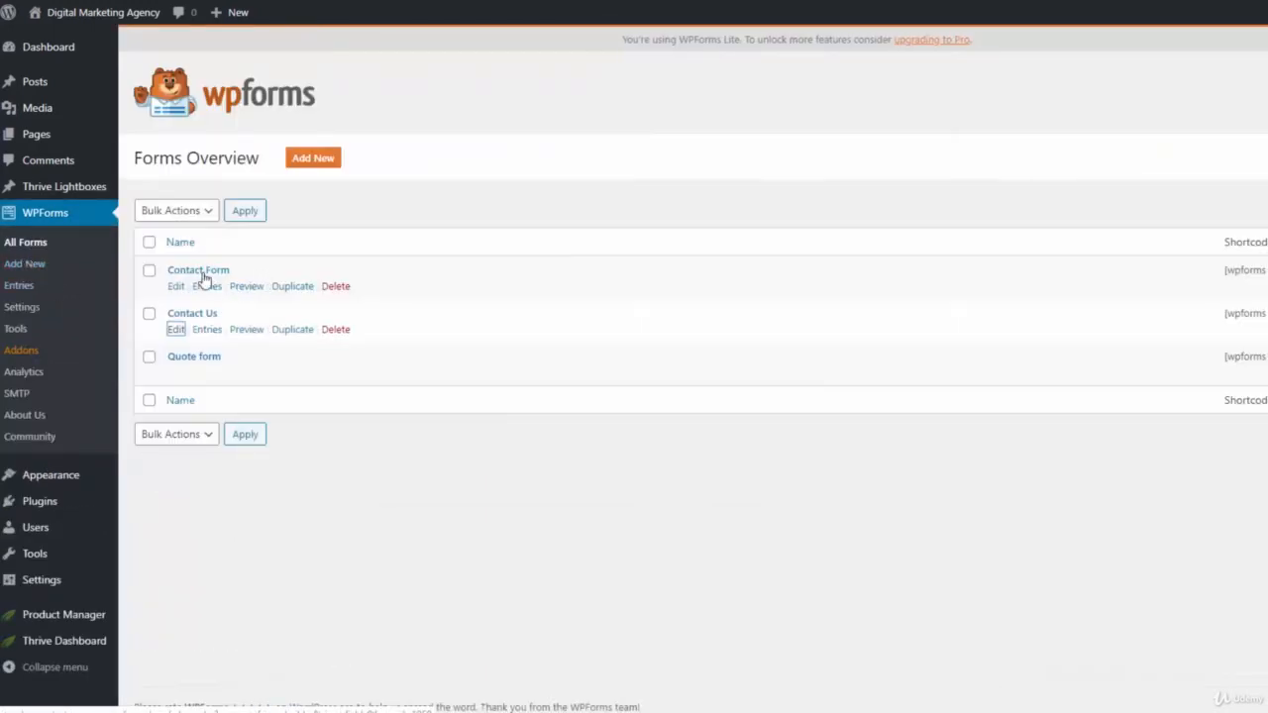
left_click(176, 287)
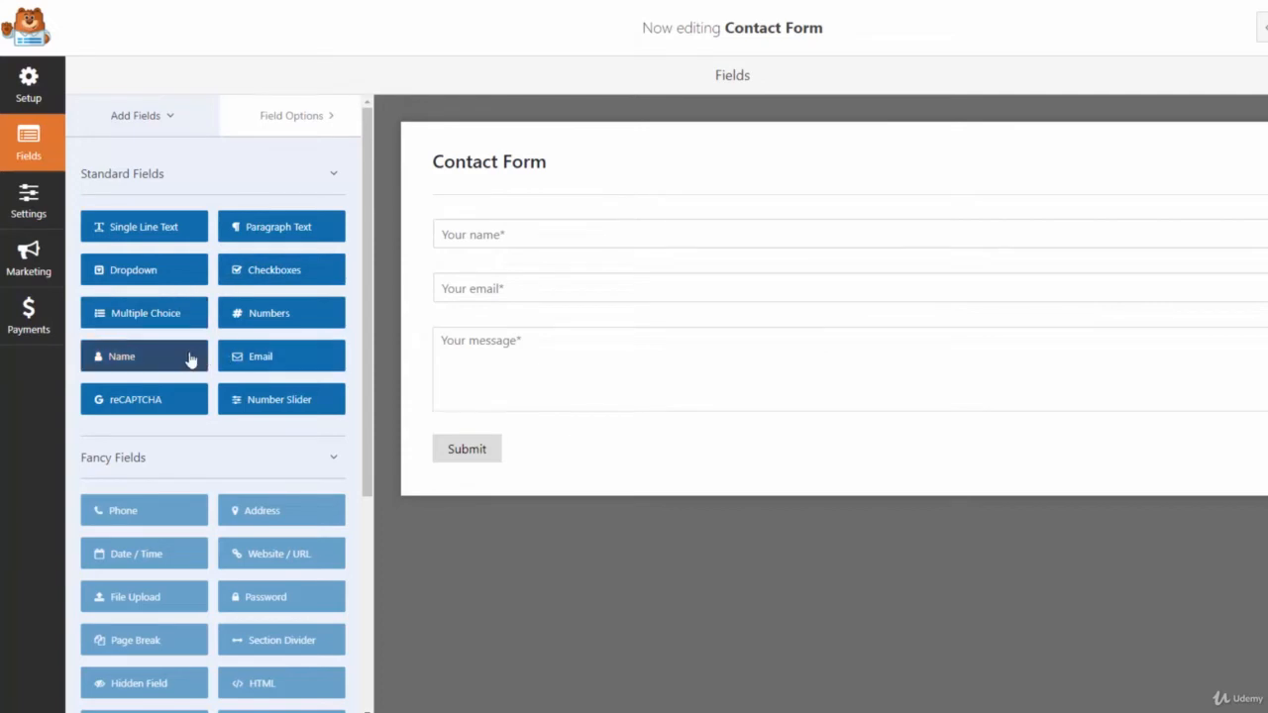
Add a single line text field between the email and message fields, label it "Phone" and make it required.
left_click_drag(159, 230, 515, 337)
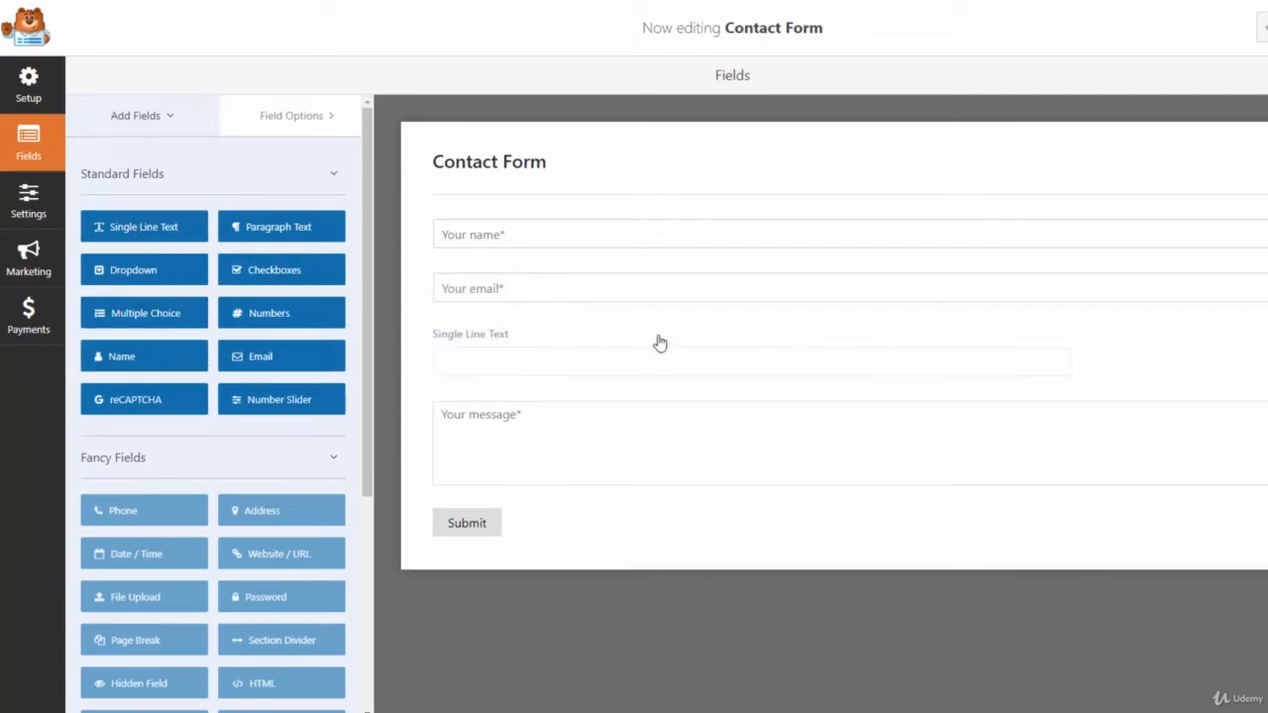
left_click(553, 347)
left_click_drag(162, 240, 58, 248)
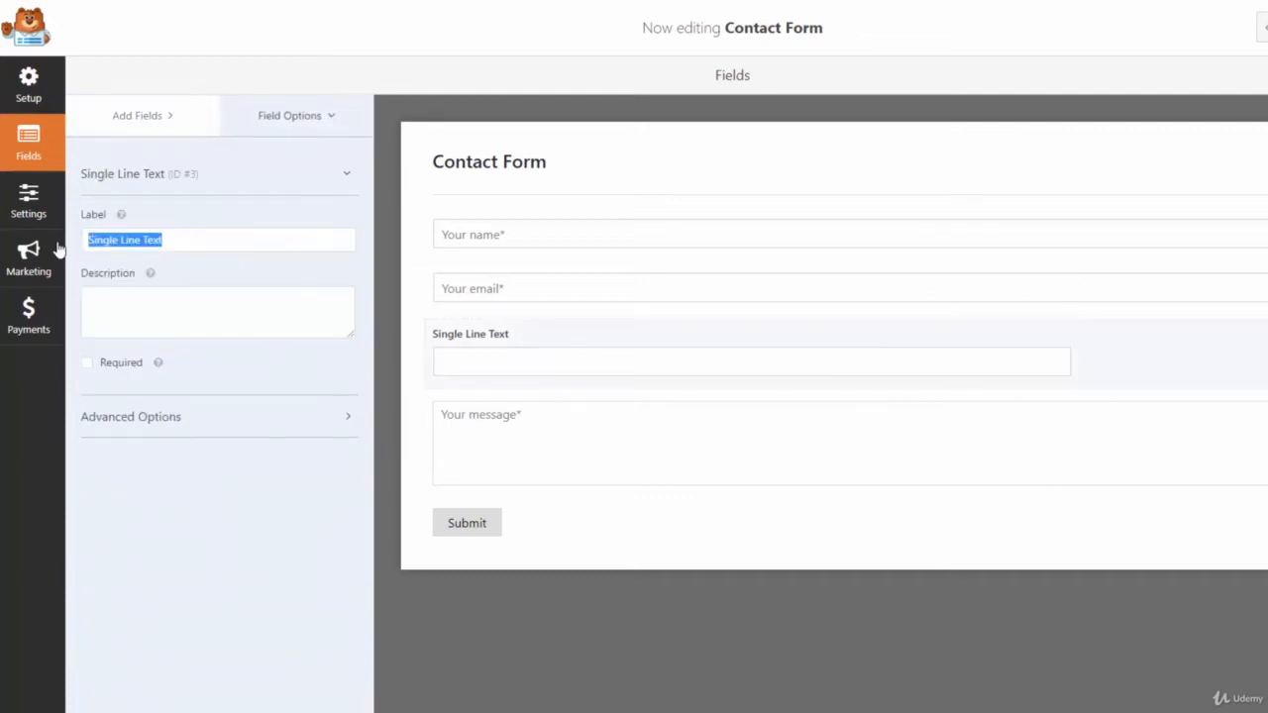
type("Pj")
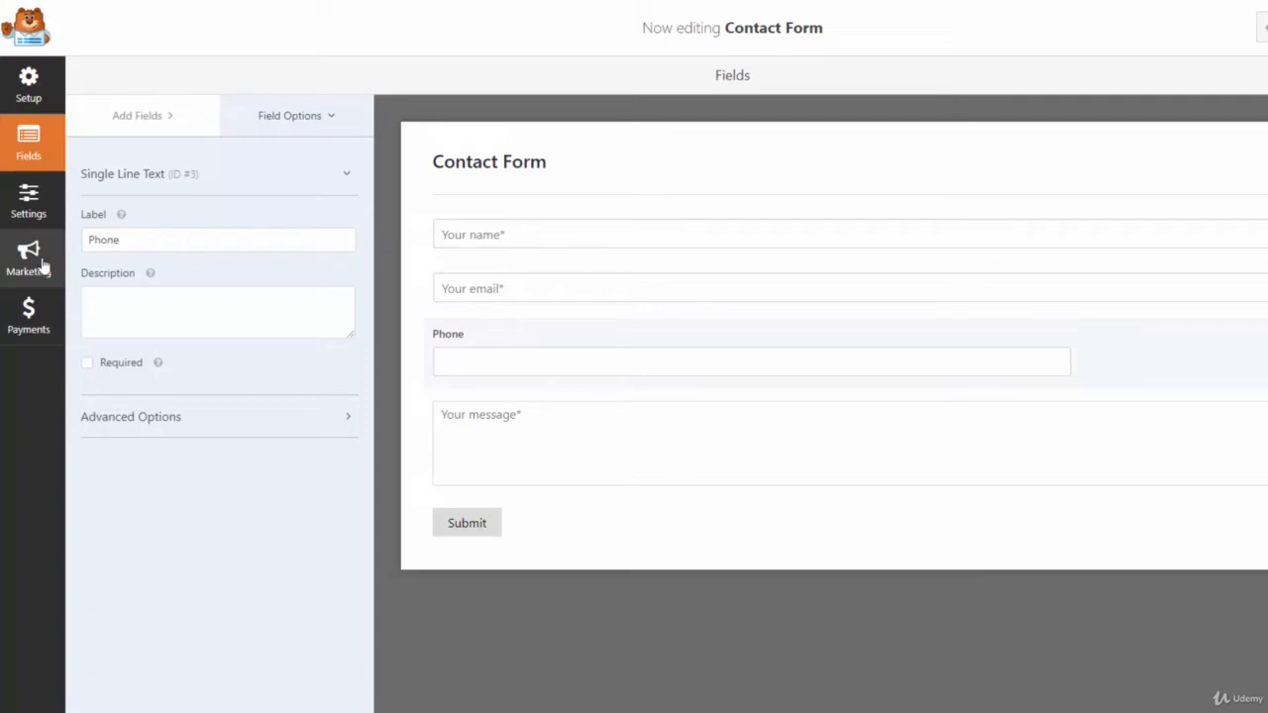
left_click(88, 363)
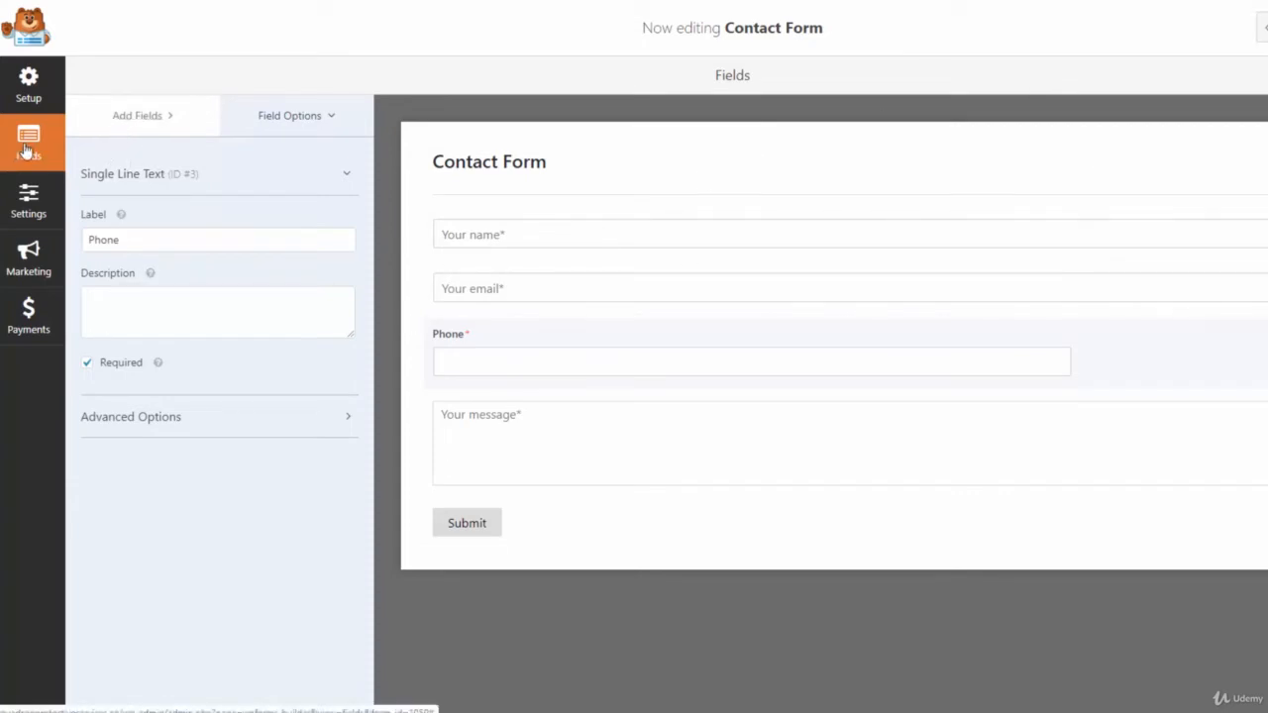
Add a single line text field below Phone, label it "Website" and make it required.
left_click(120, 125)
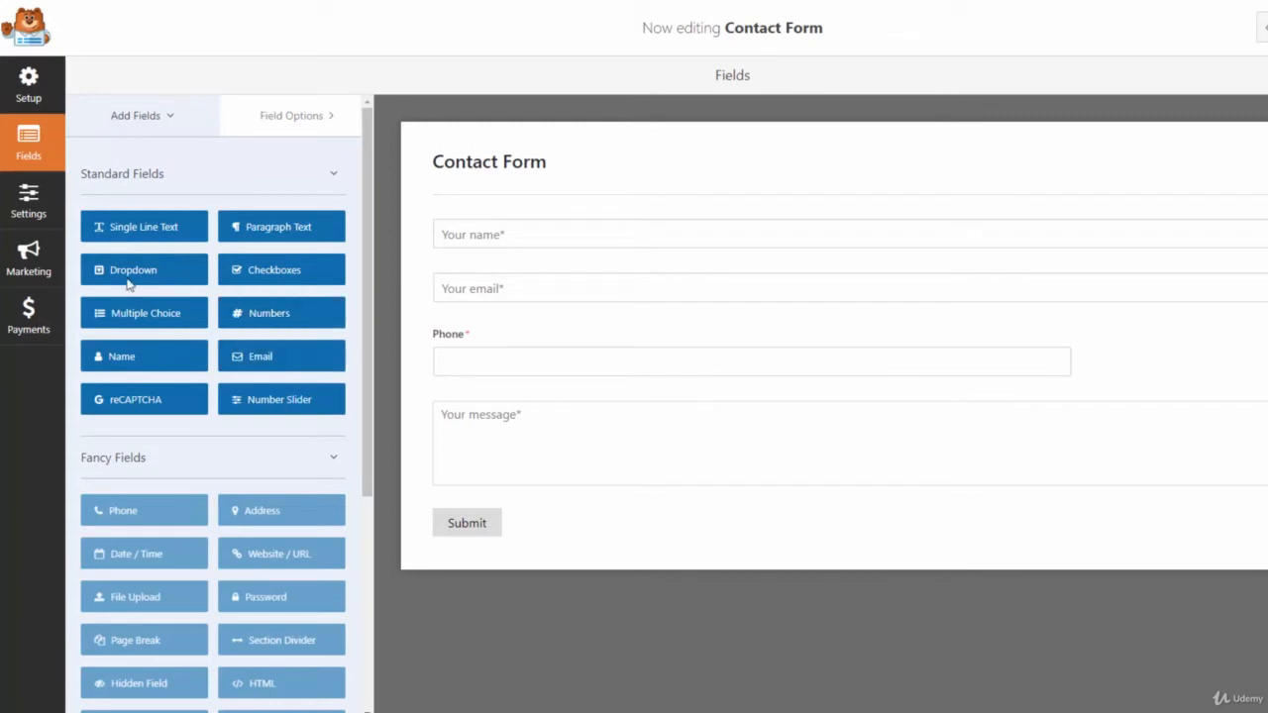
left_click_drag(126, 246, 535, 421)
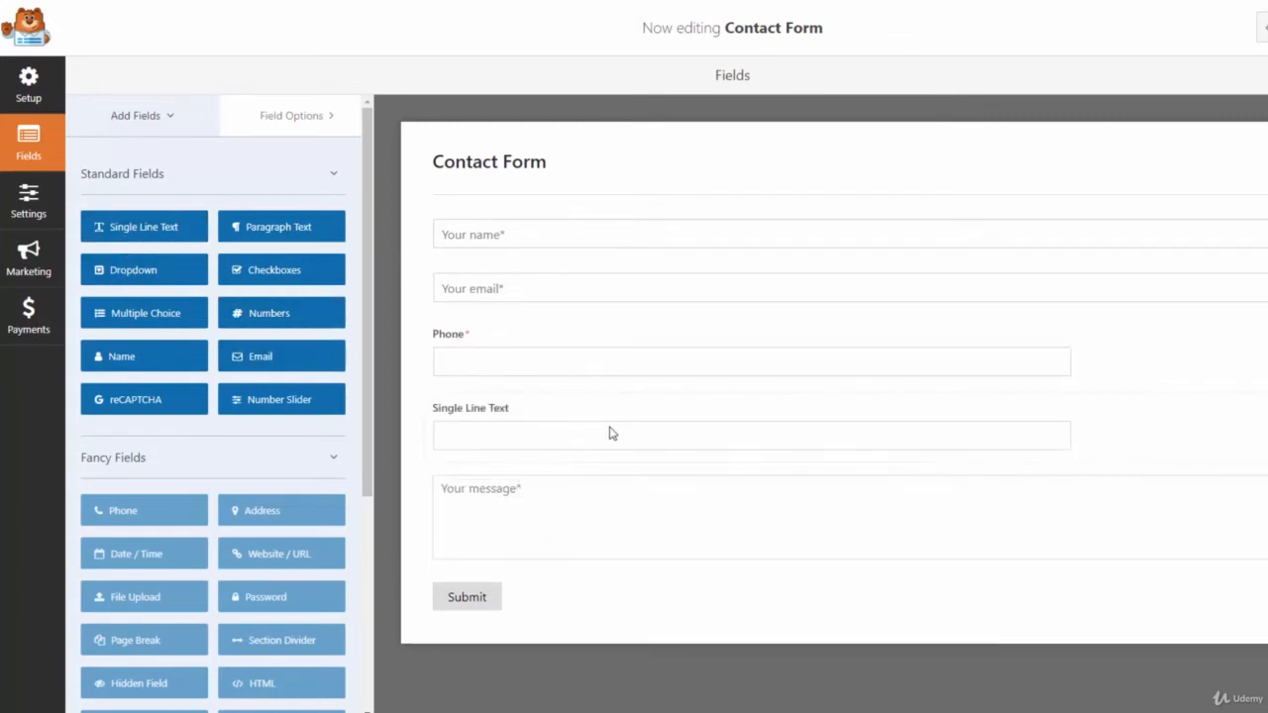
left_click(555, 431)
key("ctrl+a")
type("We")
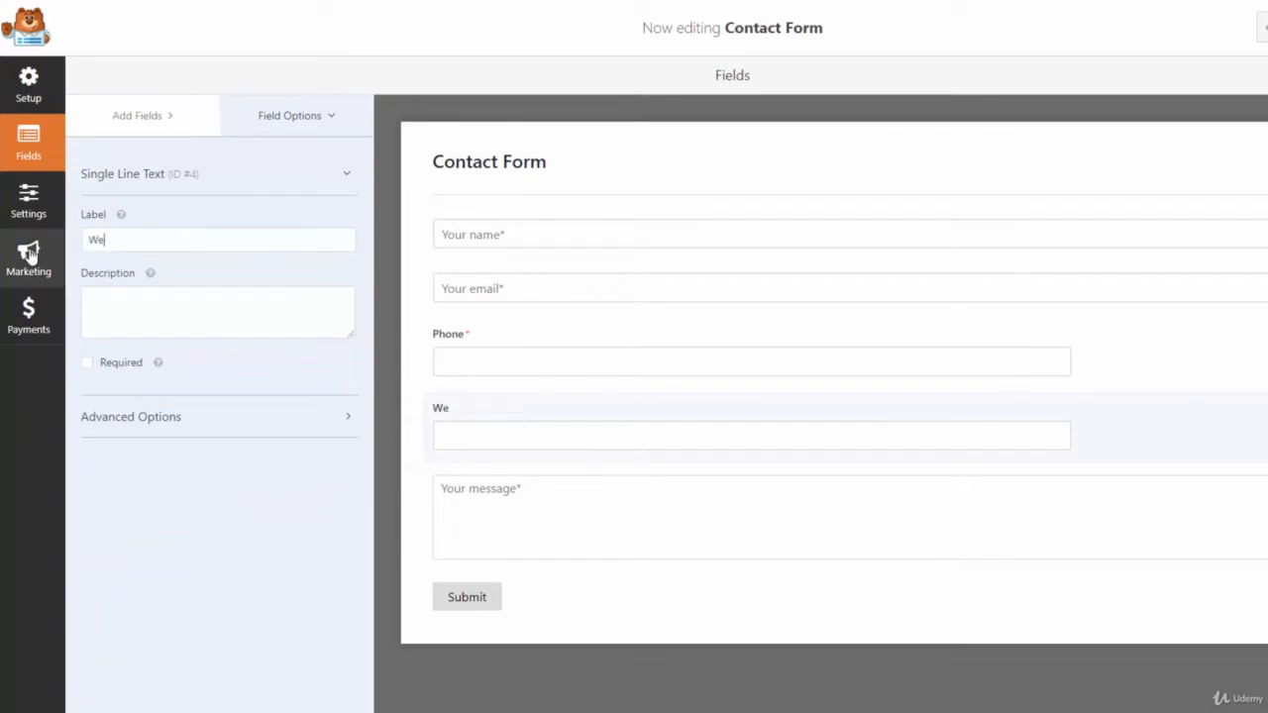
type("bsi")
type("te")
left_click(87, 362)
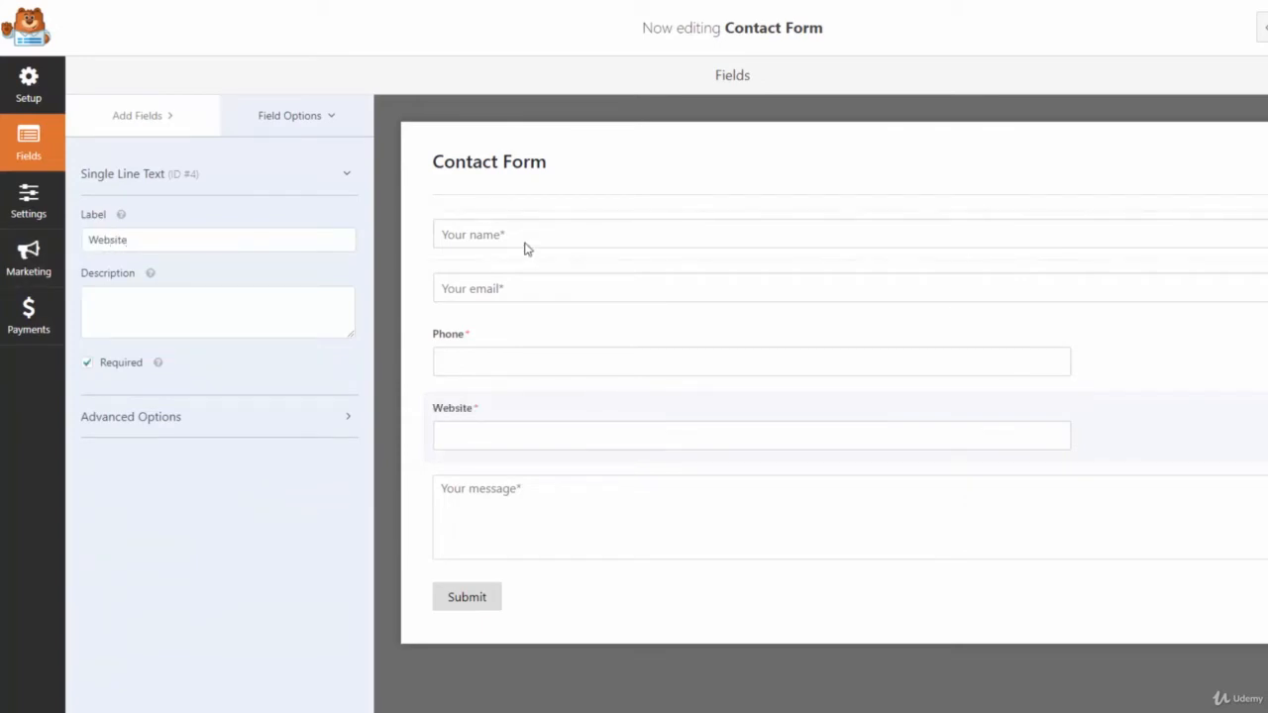
Set the field size of the name field to Small in its advanced options.
left_click(526, 248)
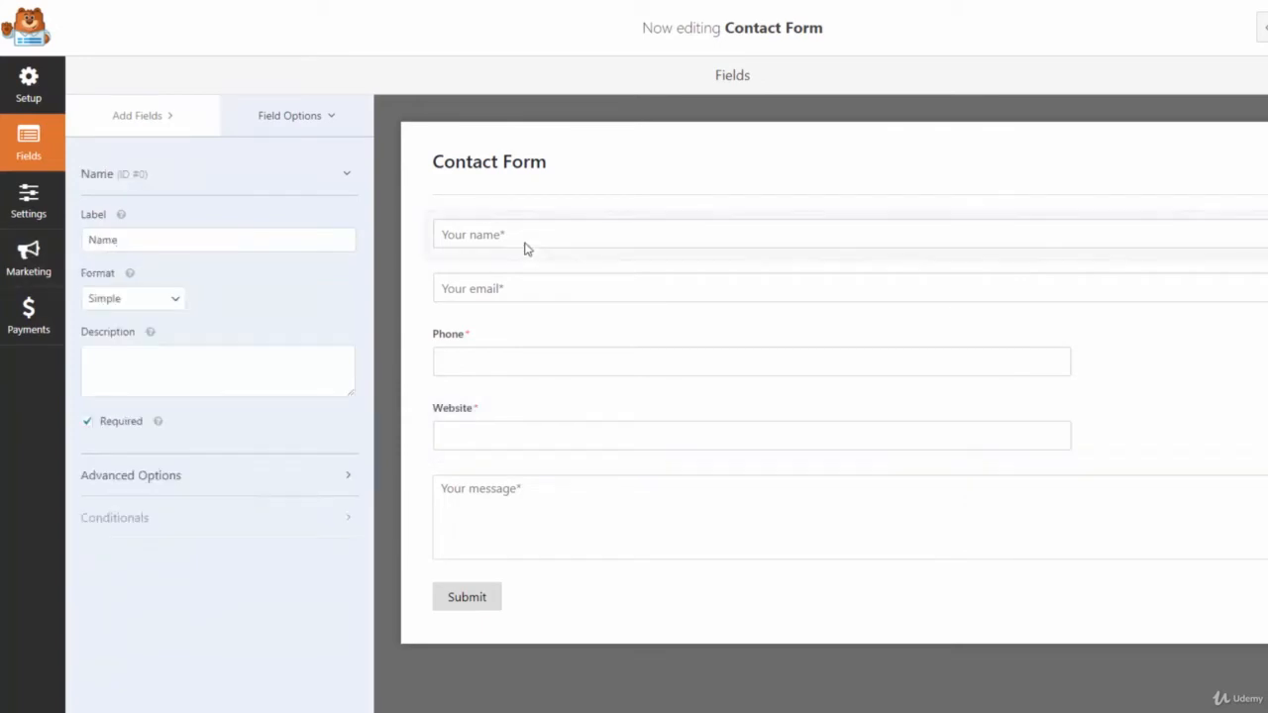
left_click(346, 476)
scroll(235, 489, "down", 1)
left_click(112, 466)
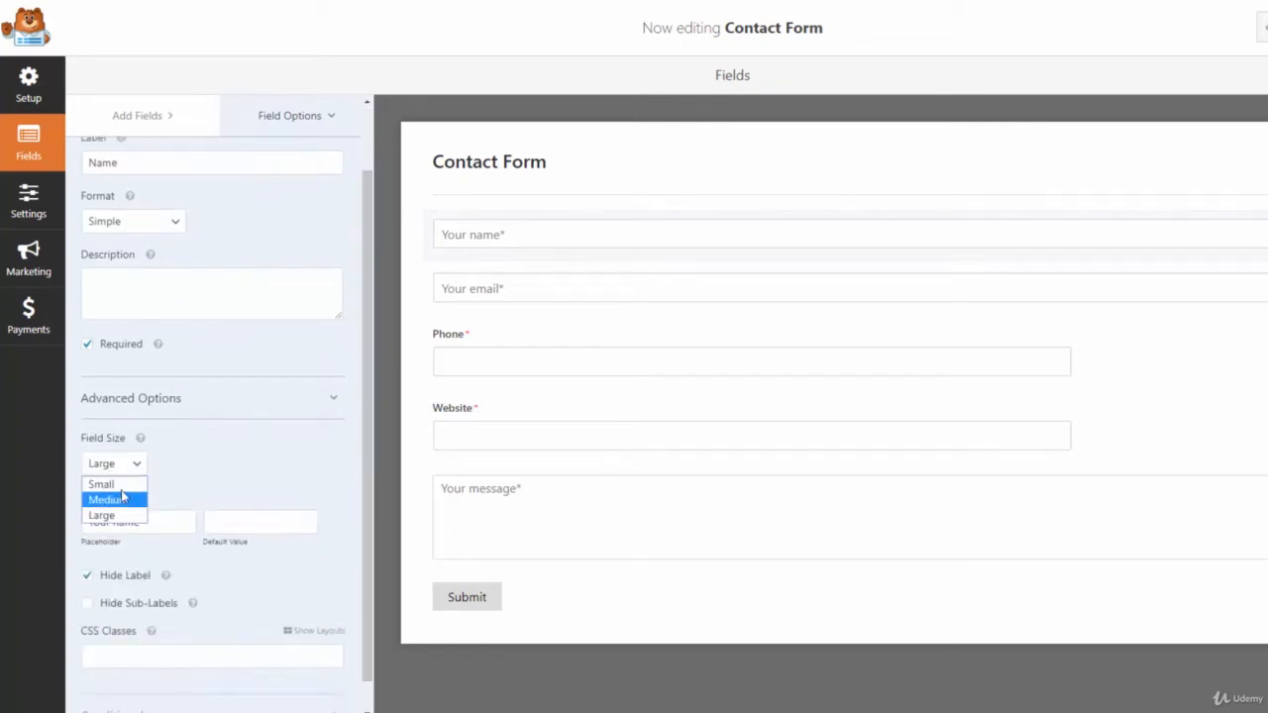
left_click(133, 485)
scroll(211, 512, "down", 1)
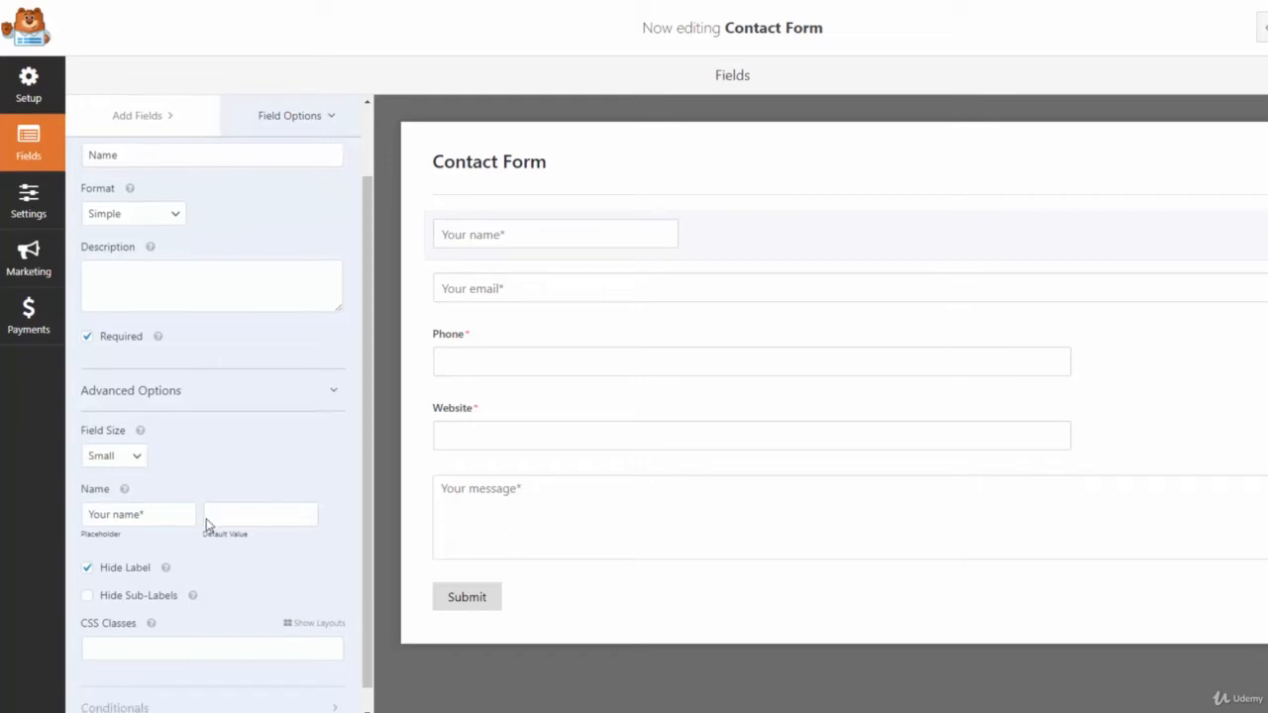
scroll(283, 263, "up", 2)
scroll(284, 360, "down", 1)
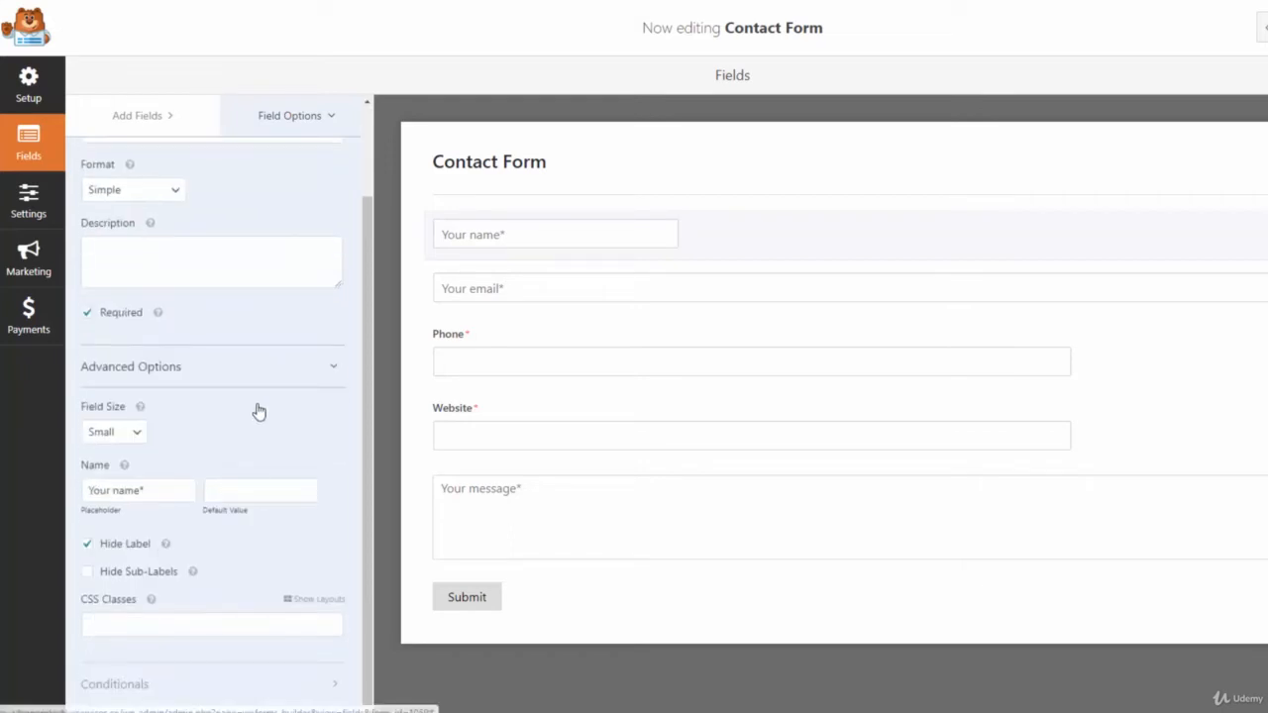
Set the field size of the email field to Small in its advanced options.
left_click(558, 306)
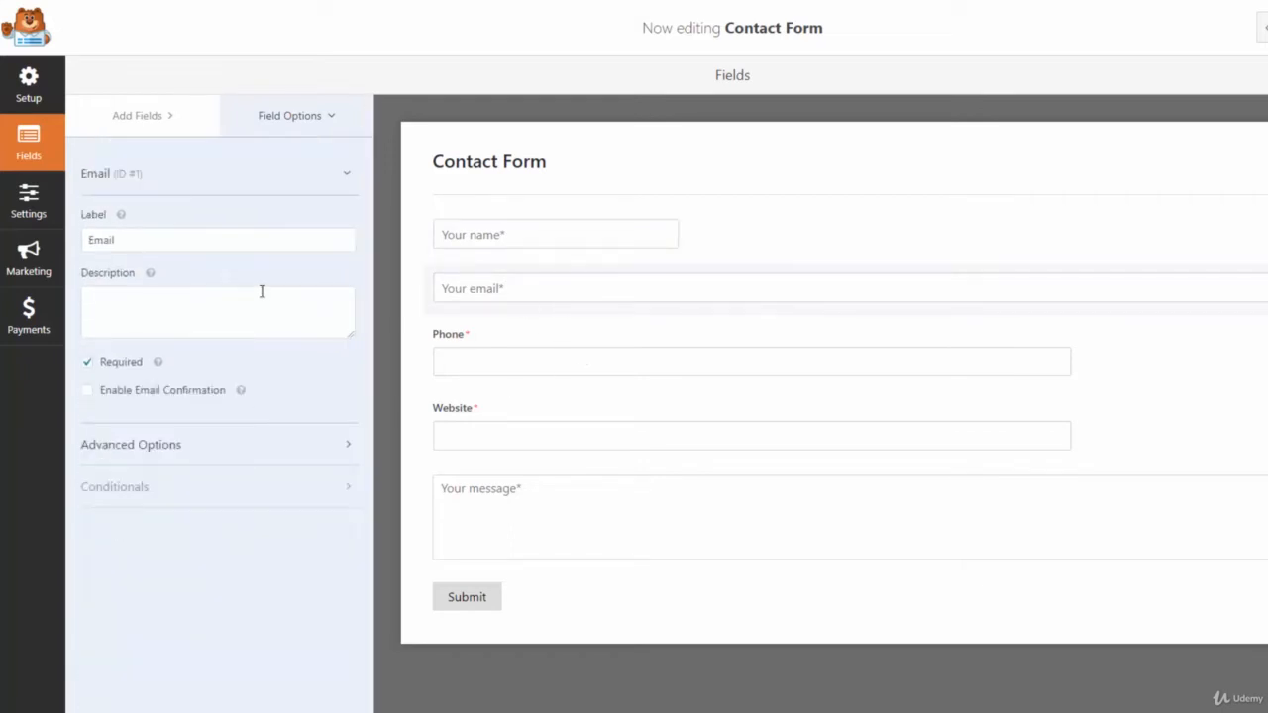
left_click(315, 458)
left_click(129, 512)
left_click(107, 529)
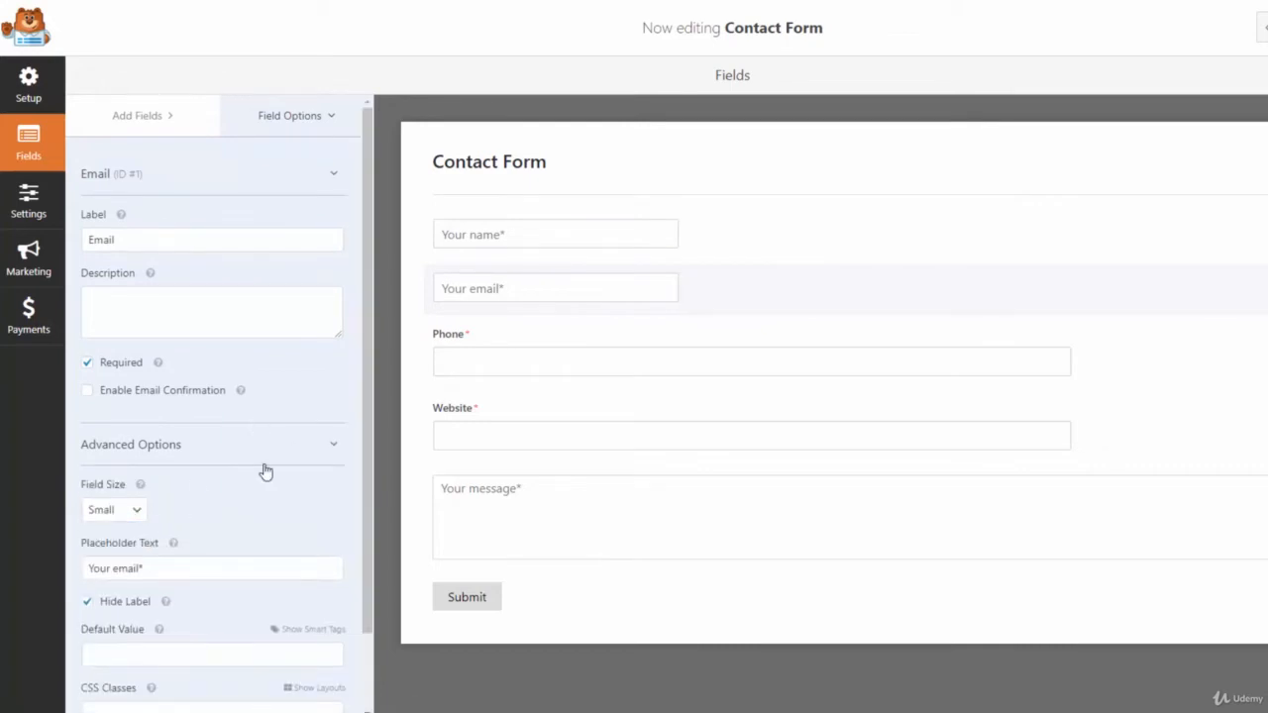
Set the field size of the Phone field to Small in its advanced options.
left_click(486, 363)
left_click(315, 414)
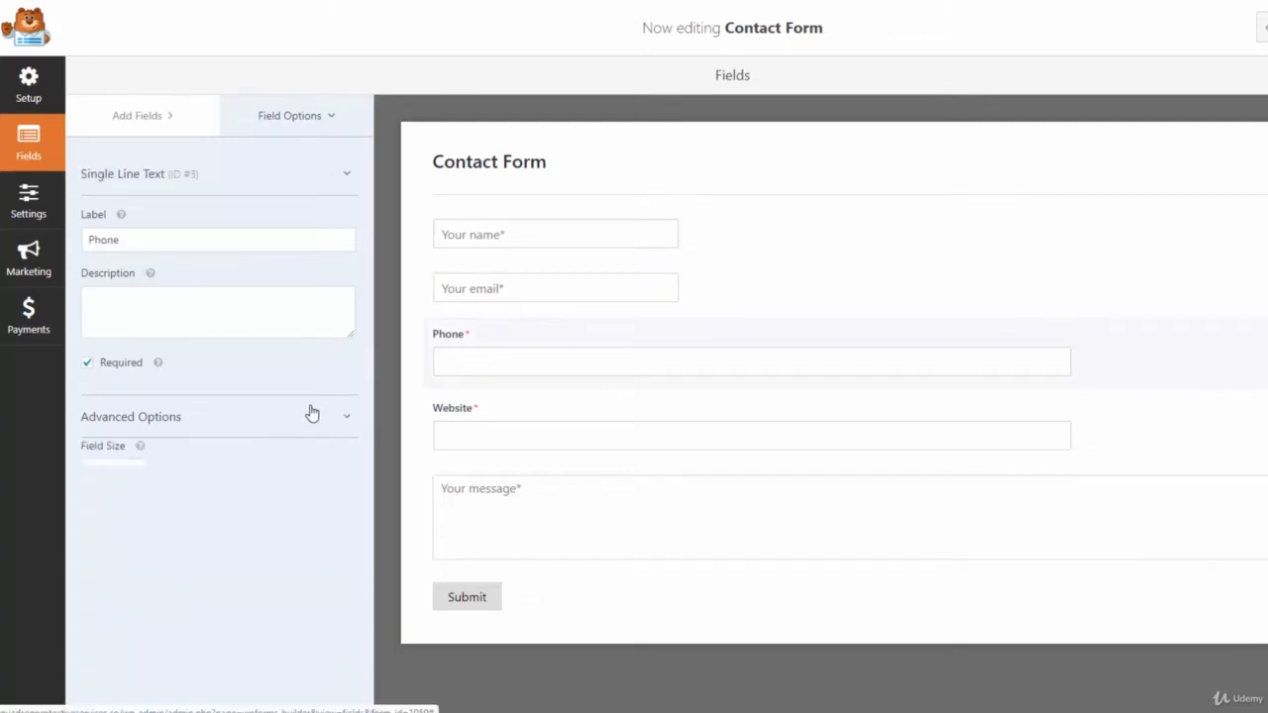
left_click(126, 486)
left_click(132, 485)
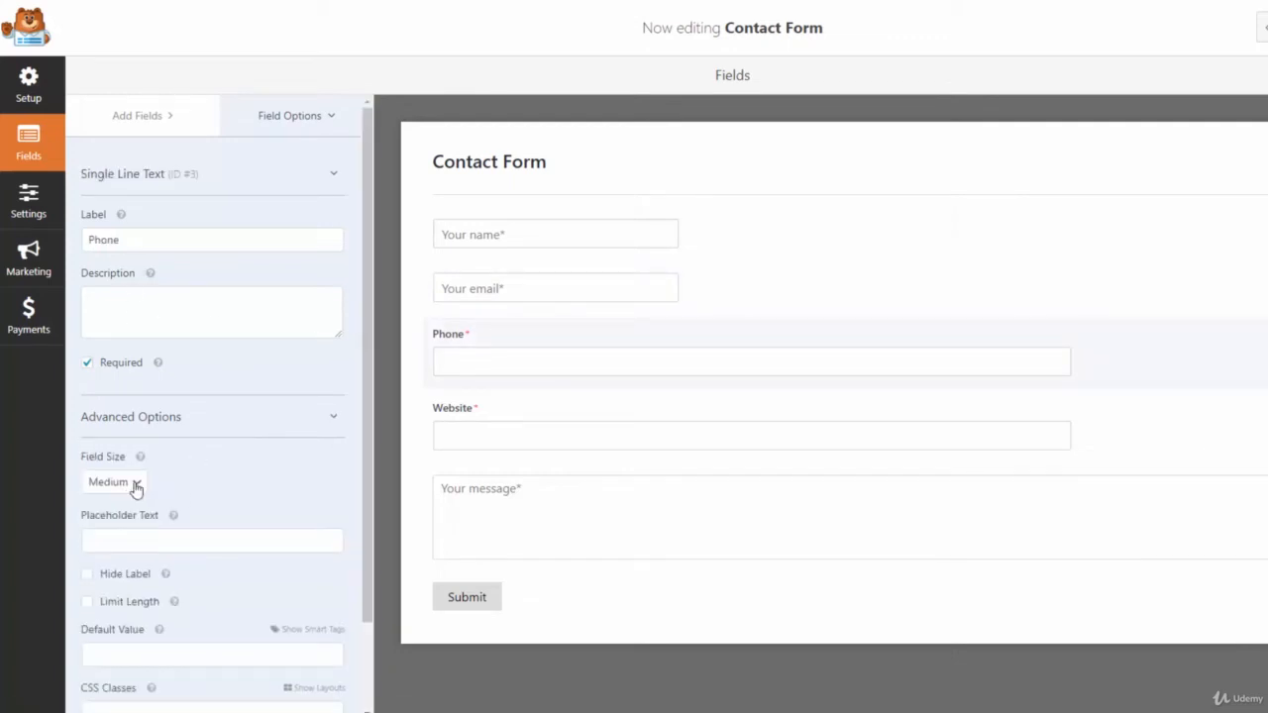
left_click(128, 486)
left_click(105, 498)
Set the field size of the Website field to Small in its advanced options.
left_click(486, 437)
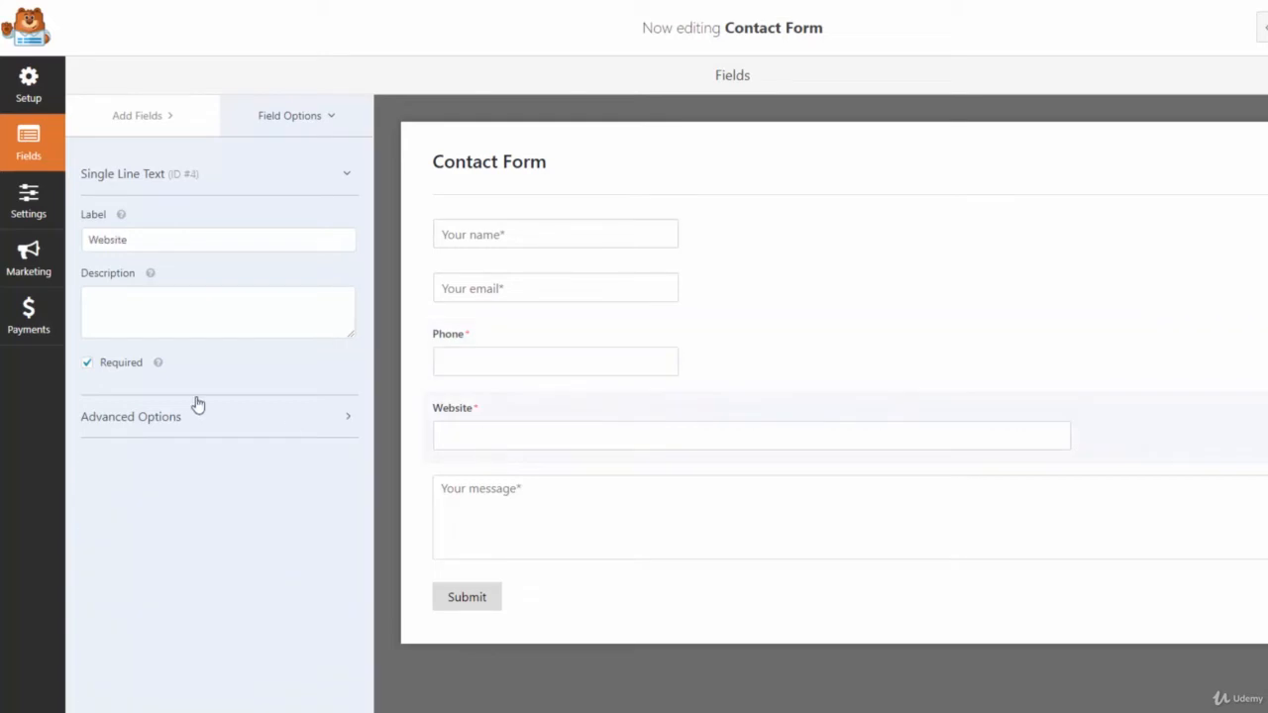
left_click(184, 420)
scroll(232, 538, "down", 1)
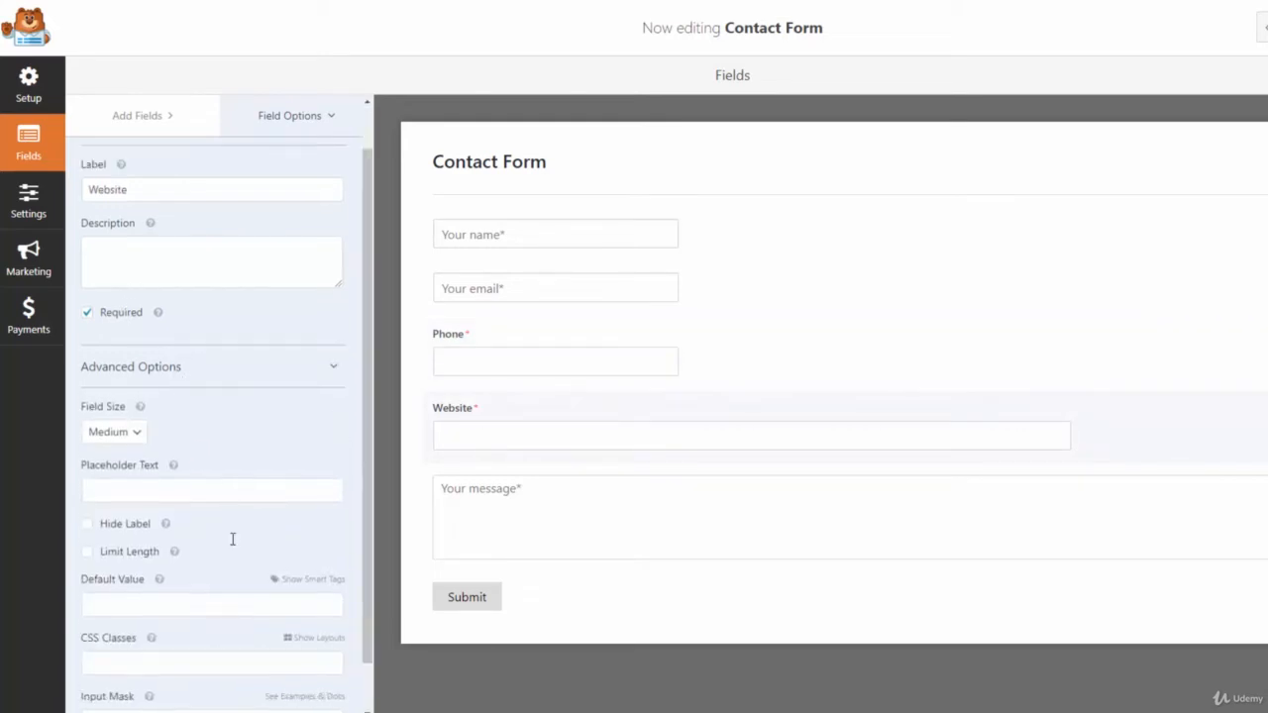
left_click(123, 377)
left_click(102, 398)
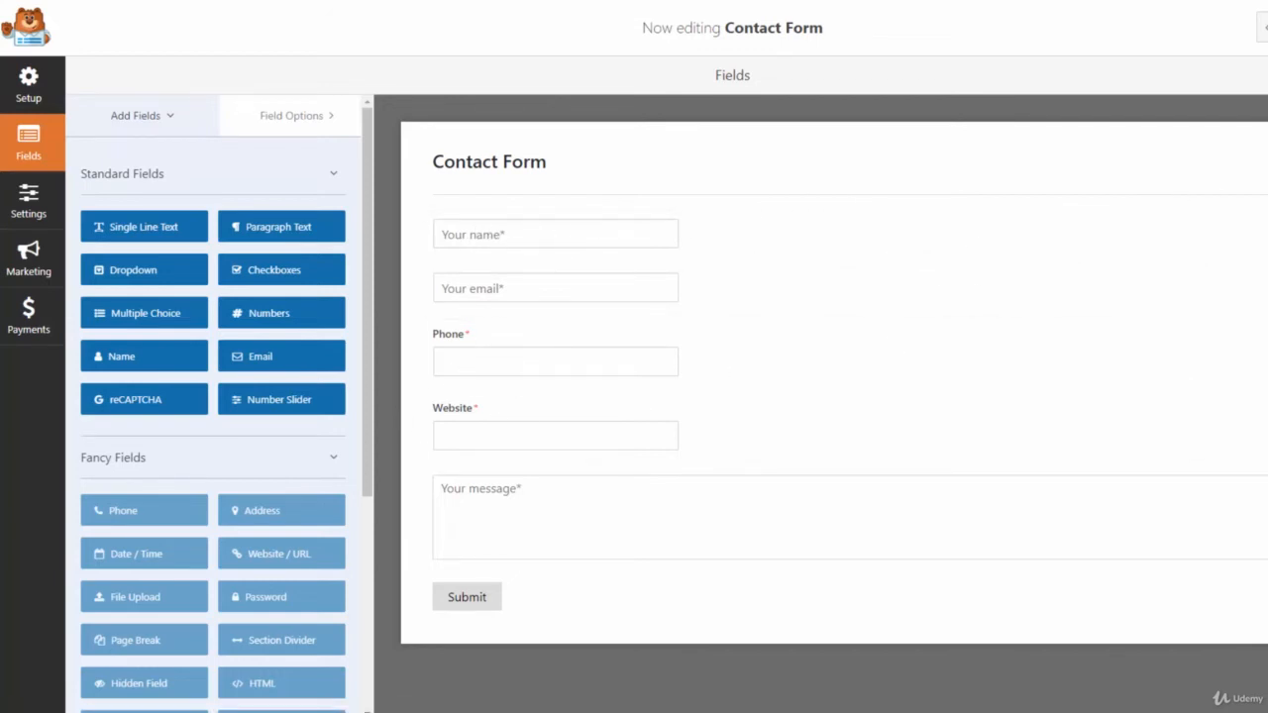
Delete the original name and email fields and put two single line text fields above the Phone field.
left_click(1266, 224)
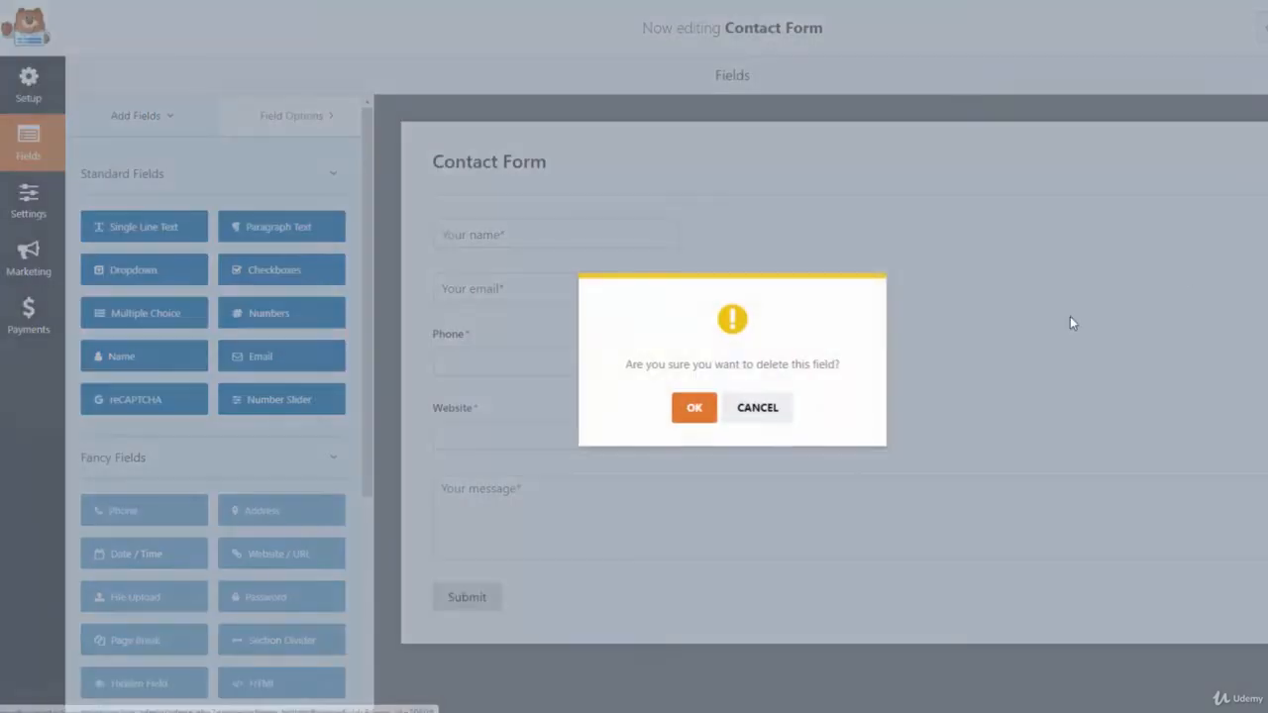
left_click(692, 409)
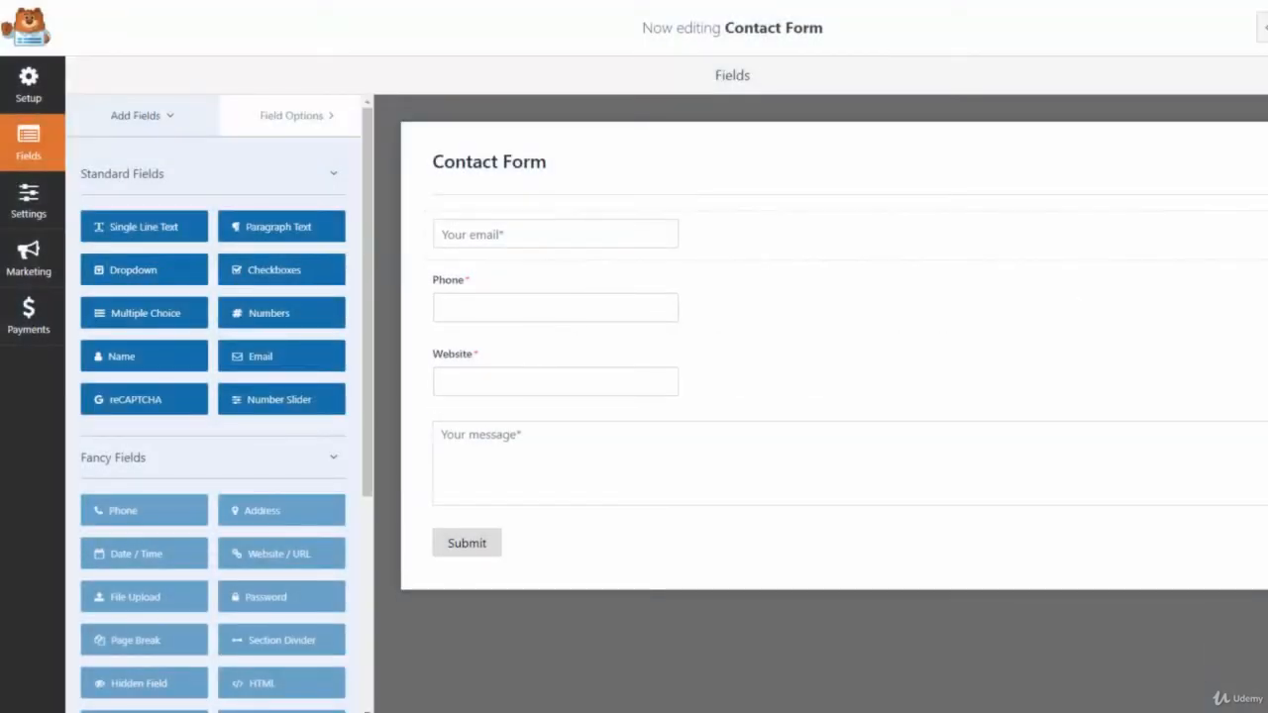
left_click(1258, 220)
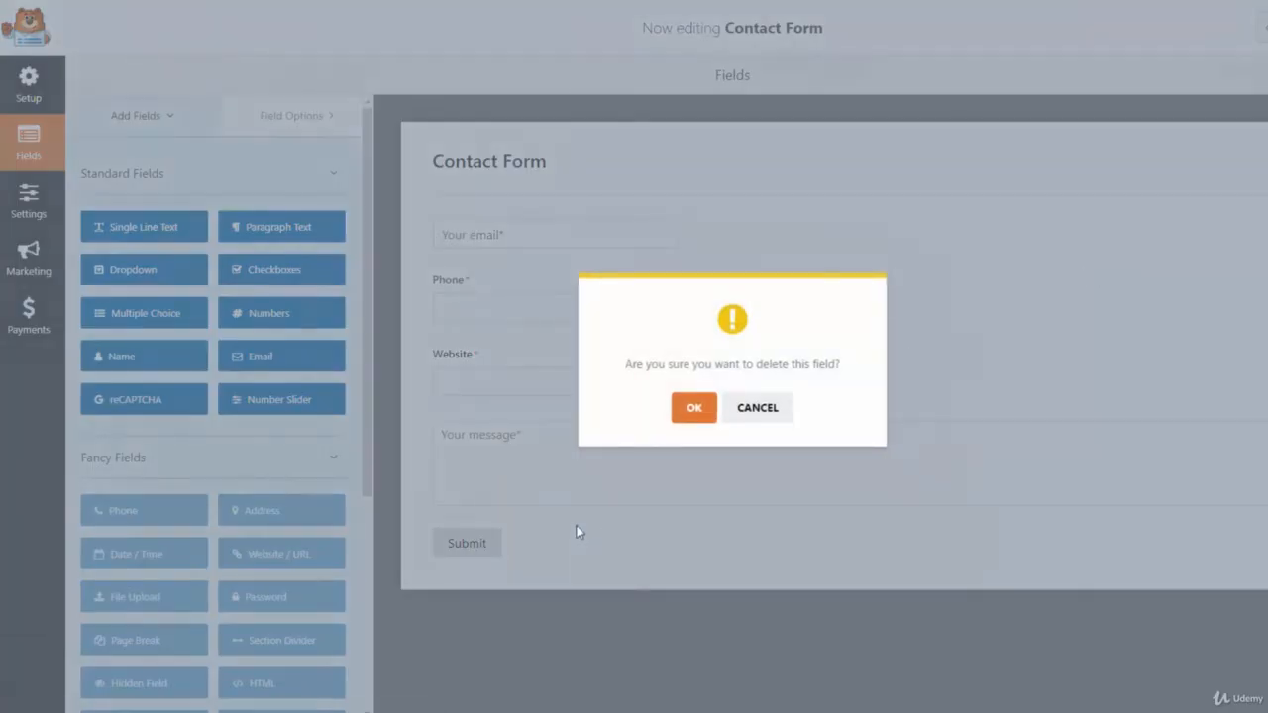
left_click(692, 409)
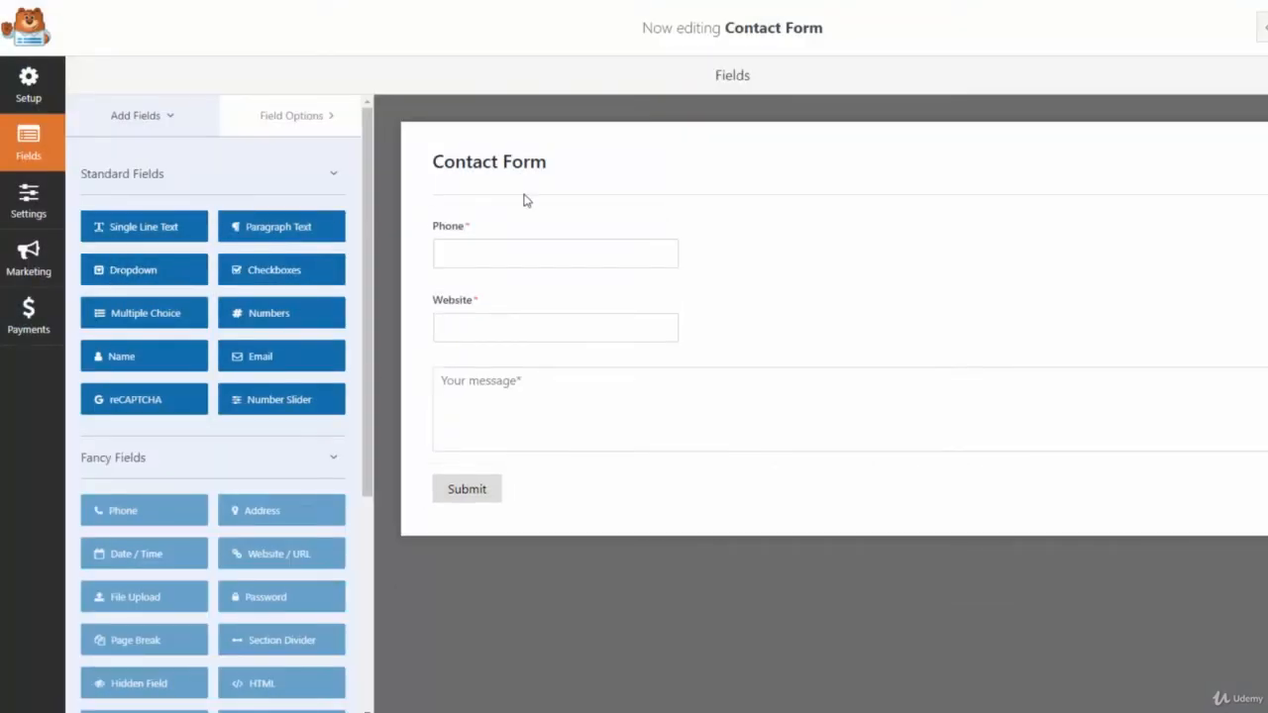
left_click_drag(116, 228, 465, 233)
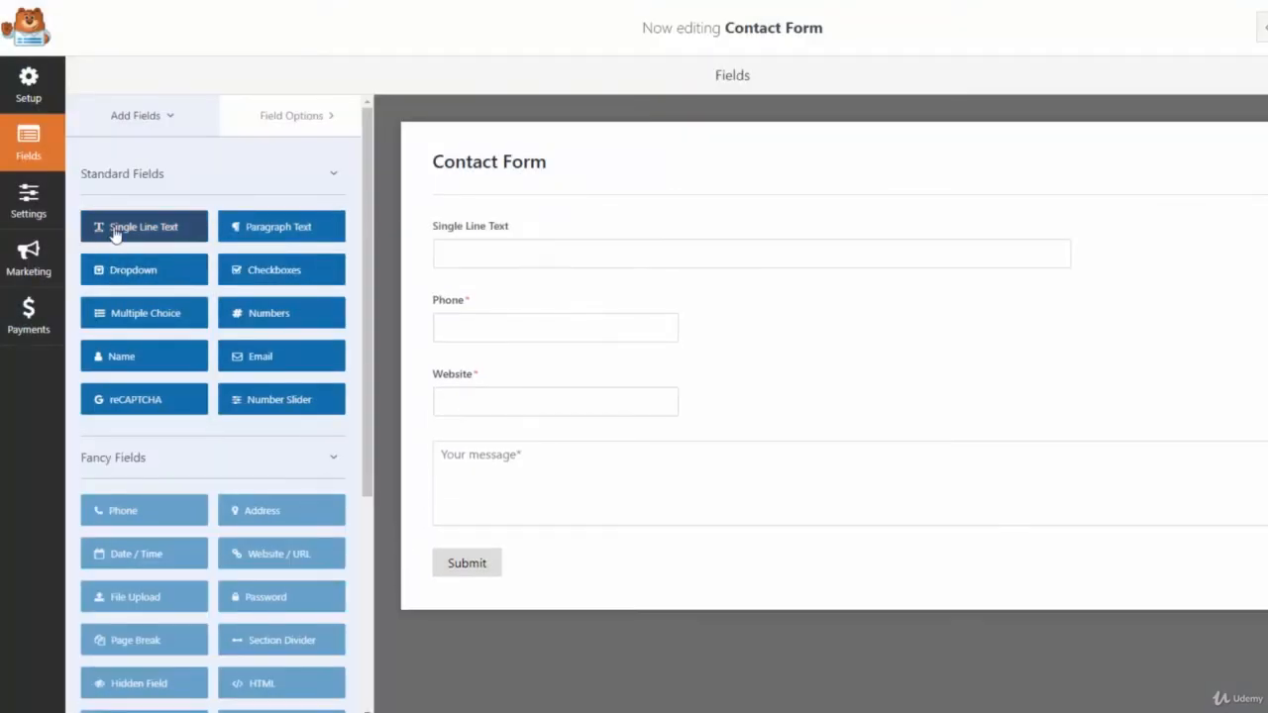
left_click_drag(116, 232, 525, 256)
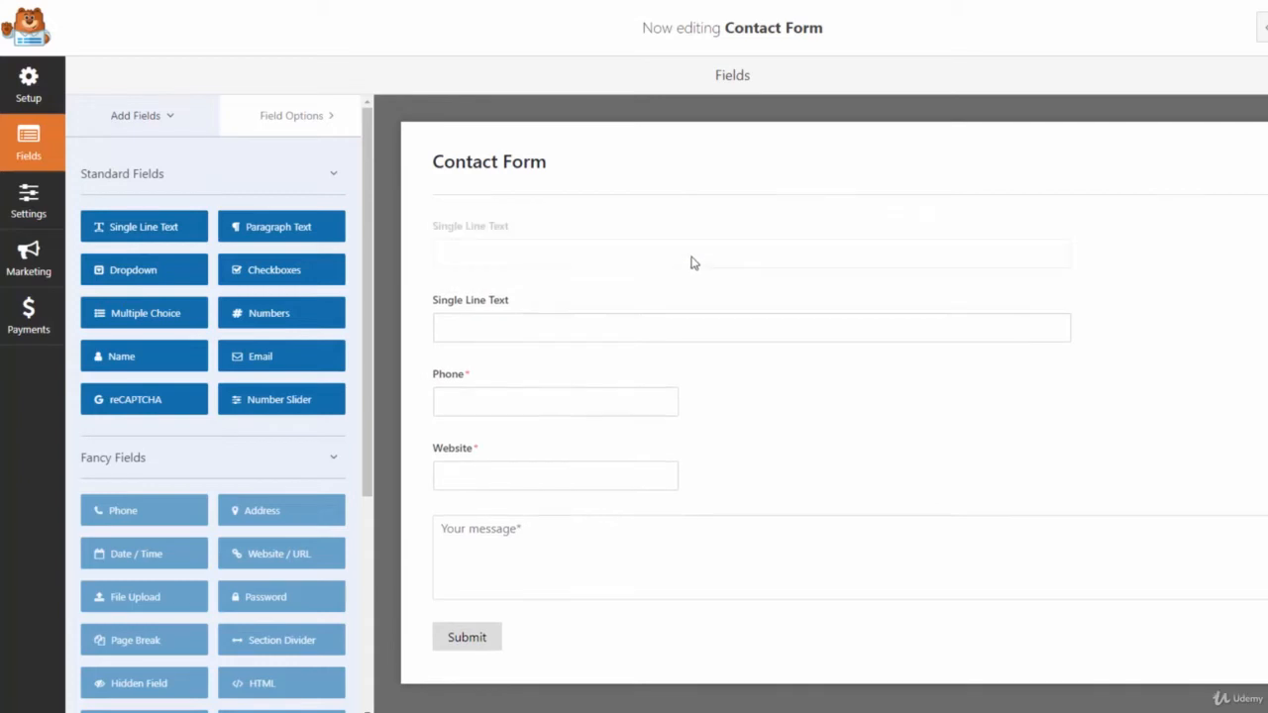
Label the first single line text field "Name", make it required and set its field size to Small.
left_click(507, 230)
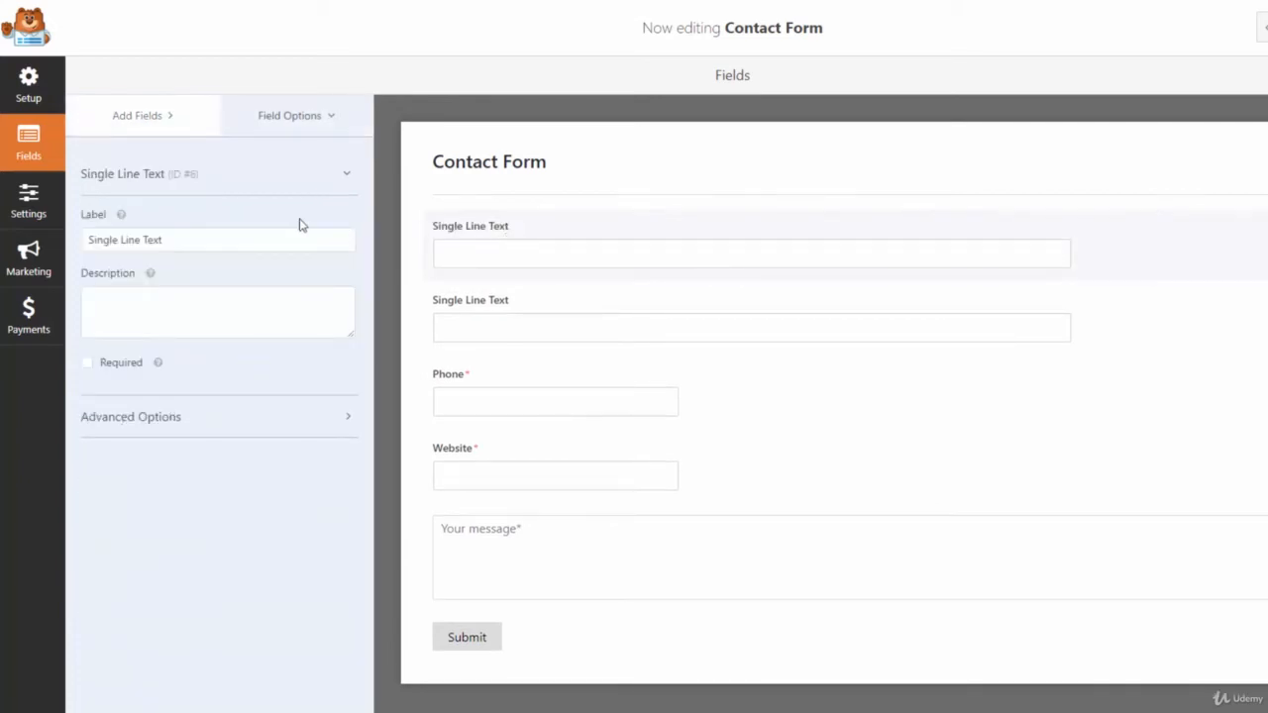
triple_click(85, 250)
type("Name")
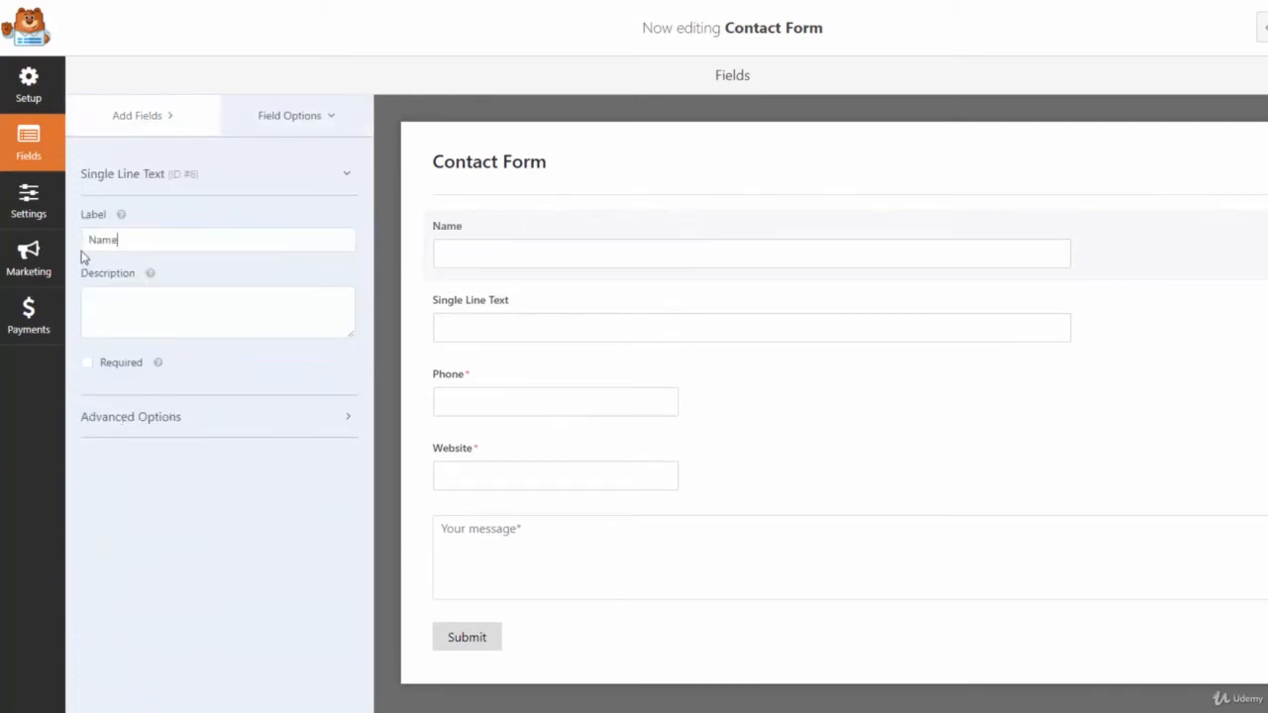
left_click(87, 363)
left_click(148, 420)
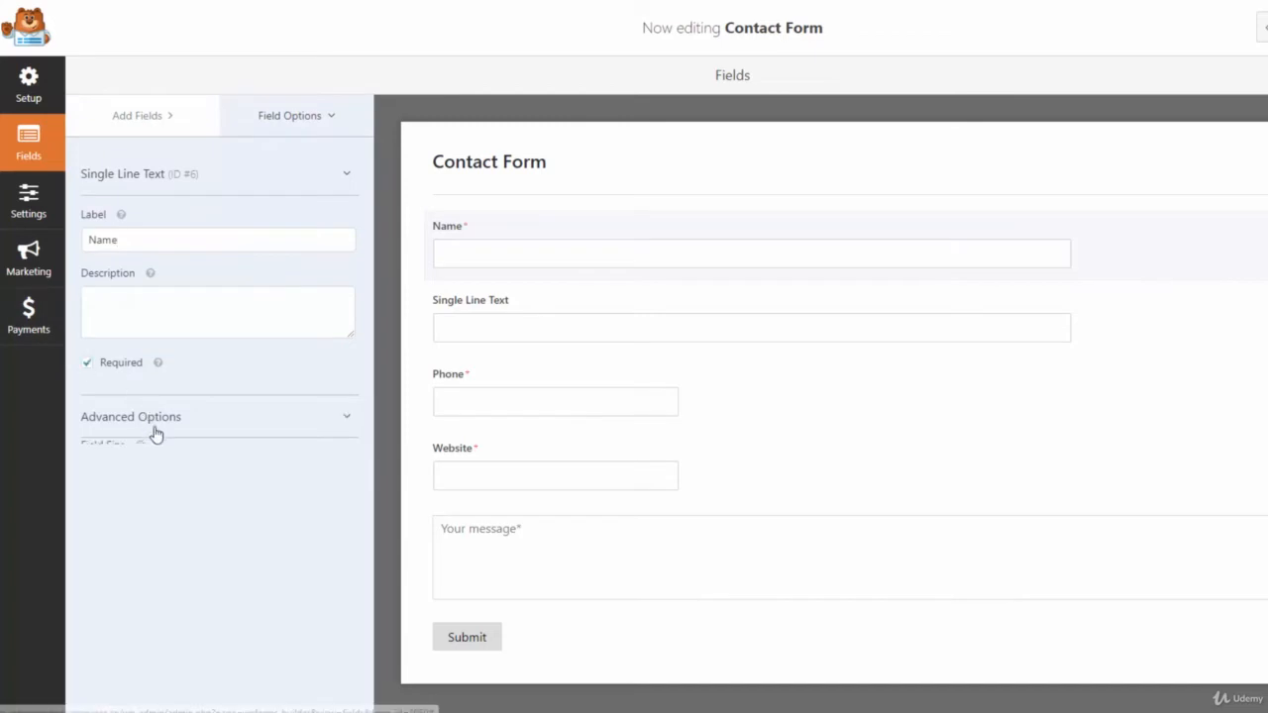
left_click(109, 481)
left_click(99, 498)
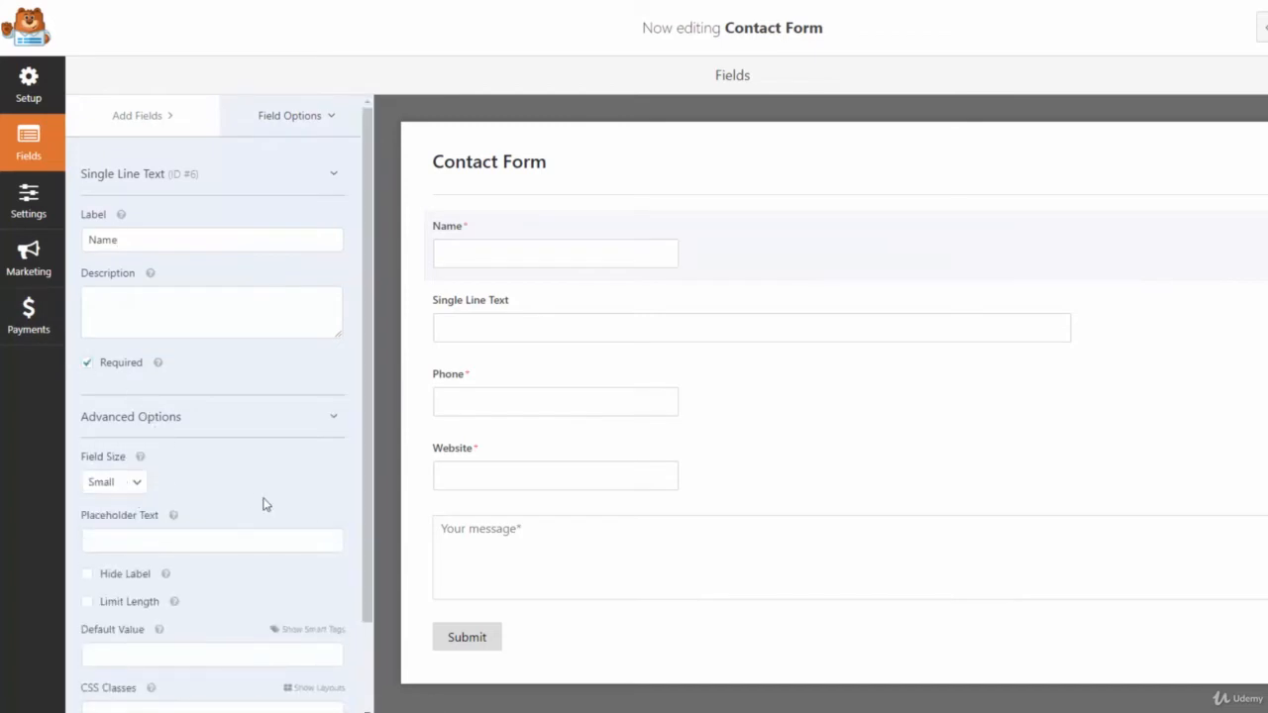
Label the second single line text field "Email", make it required and set its field size to Small.
left_click(546, 314)
left_click_drag(215, 246, 83, 260)
type("Phon")
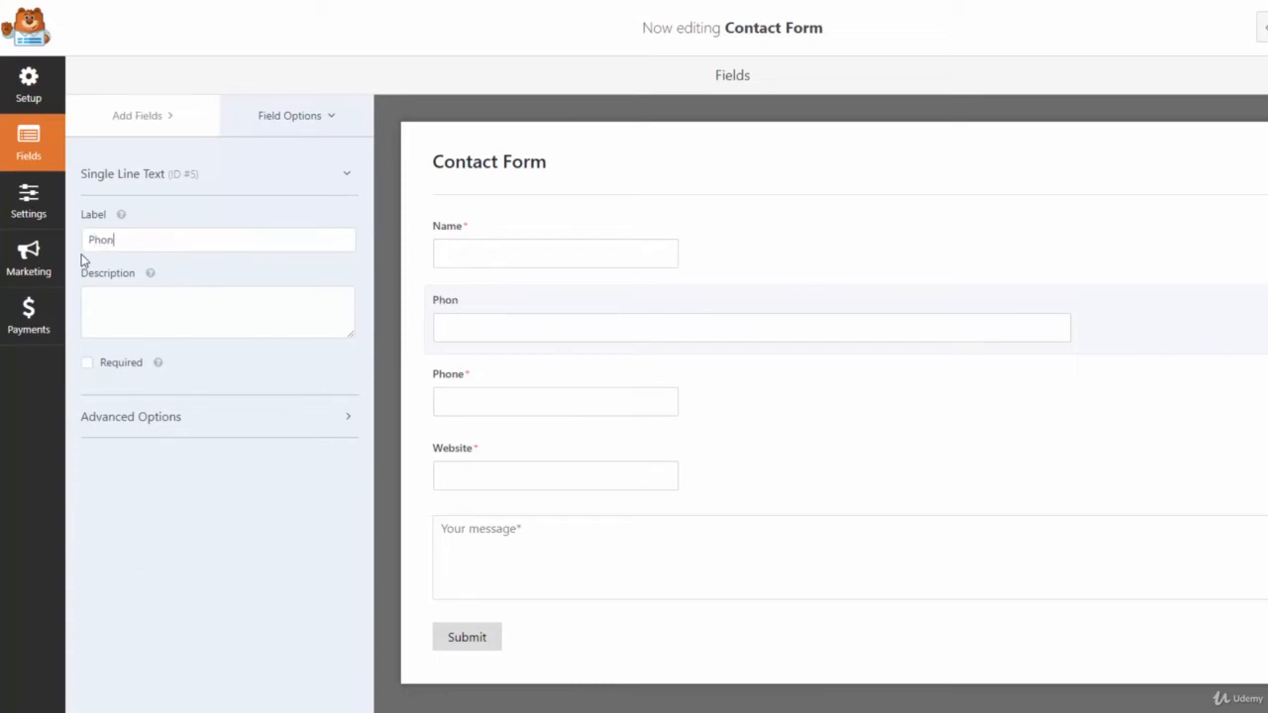
key("BackSpace")
key("BackSpace")
key("BackSpace")
key("BackSpace")
type("EMai")
left_click(86, 363)
left_click(198, 414)
left_click(119, 481)
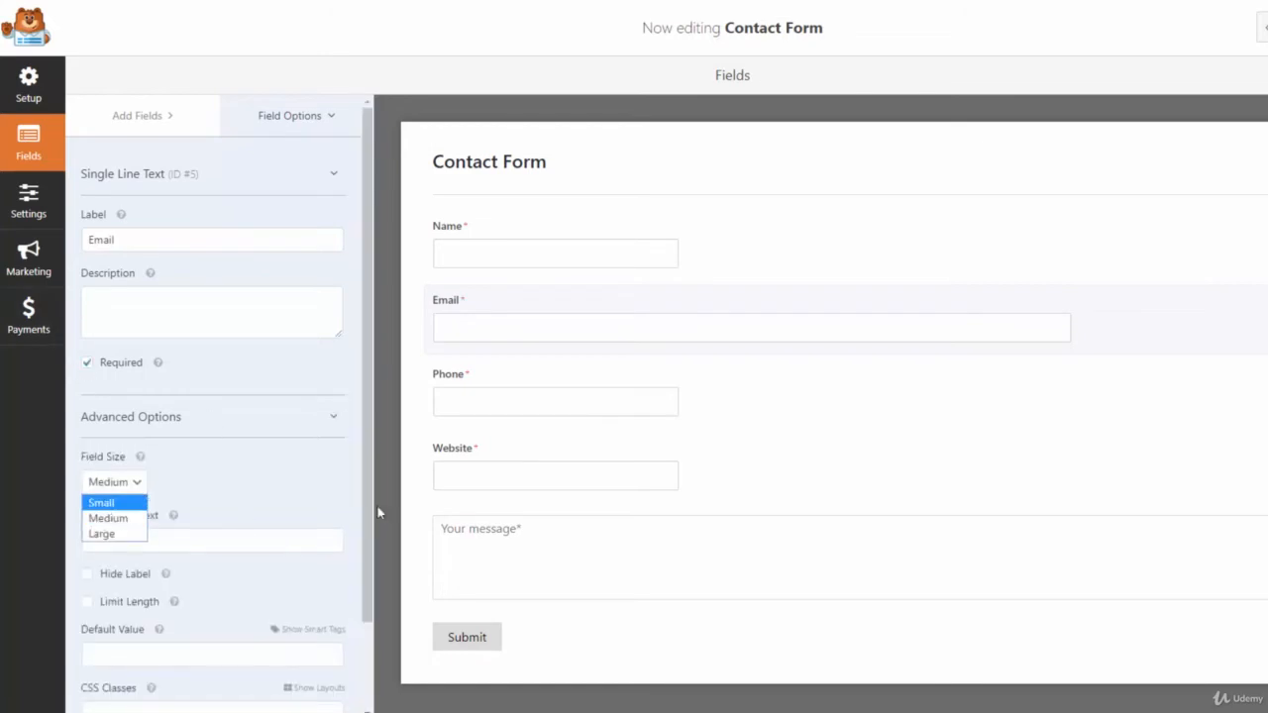
left_click(103, 504)
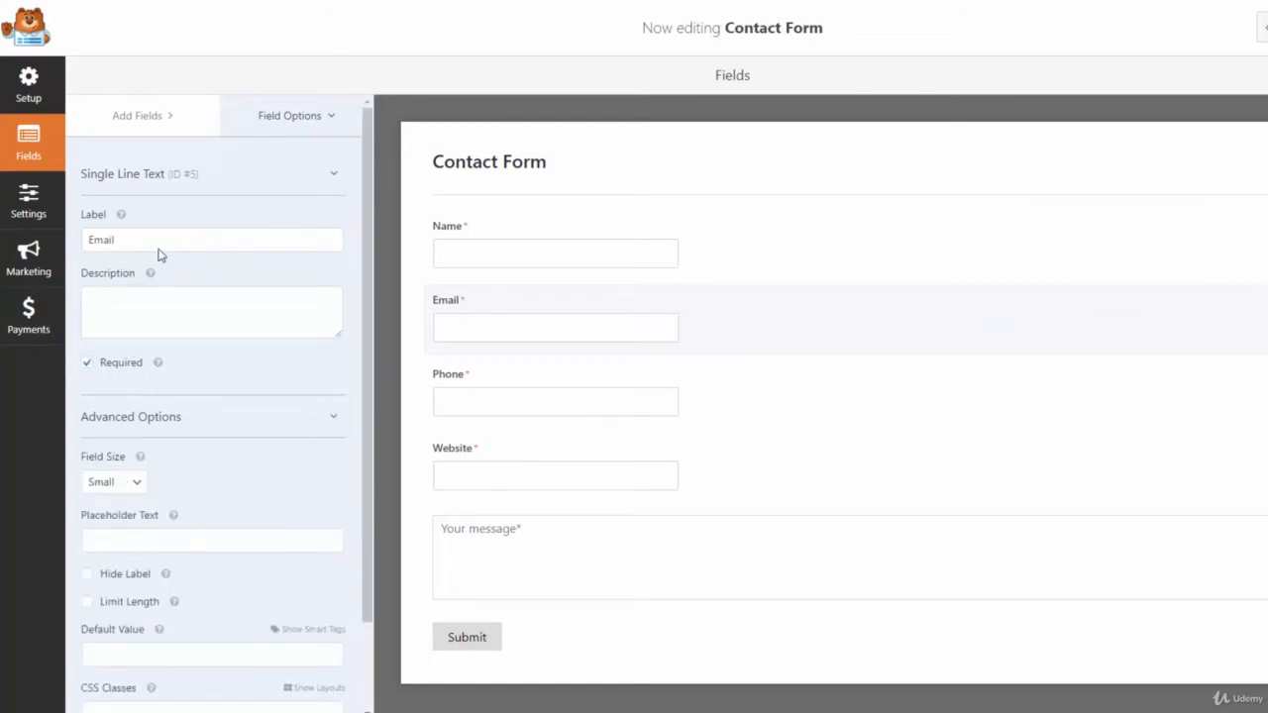
Add a dropdown field below Website and label it "What is your discretionary marketing budget for the next 12 months?".
left_click(141, 119)
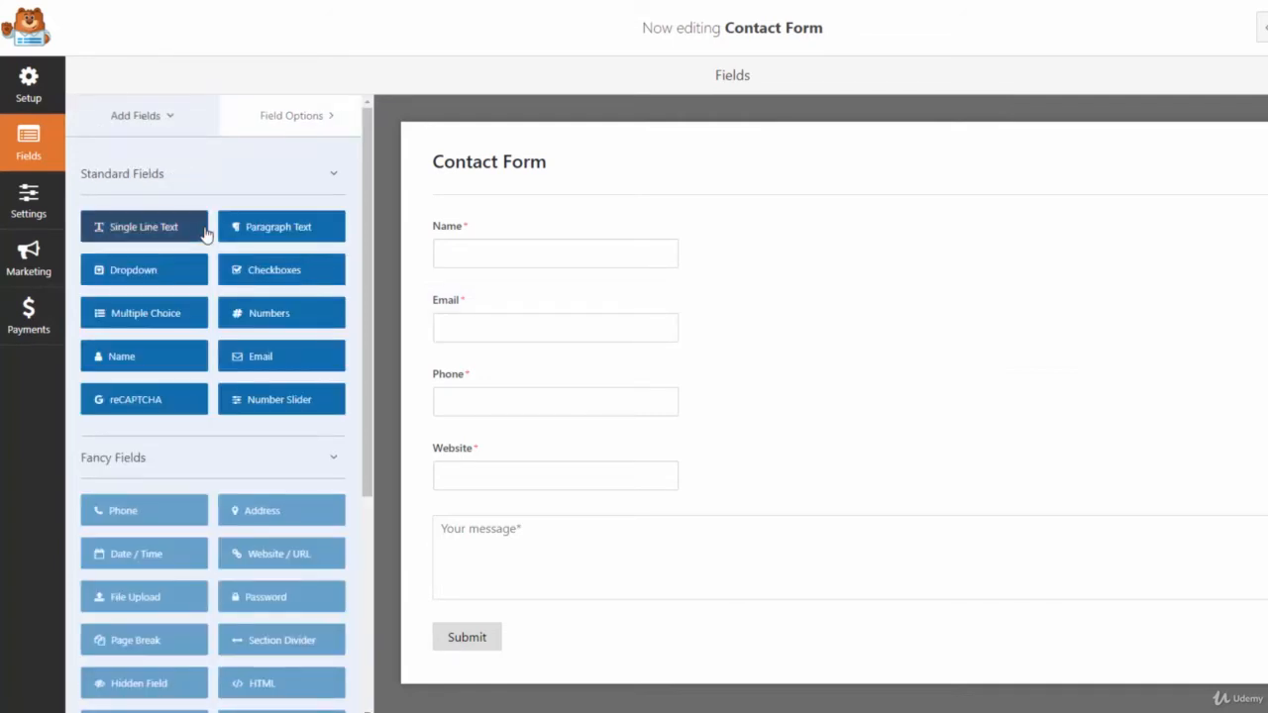
left_click_drag(377, 334, 563, 510)
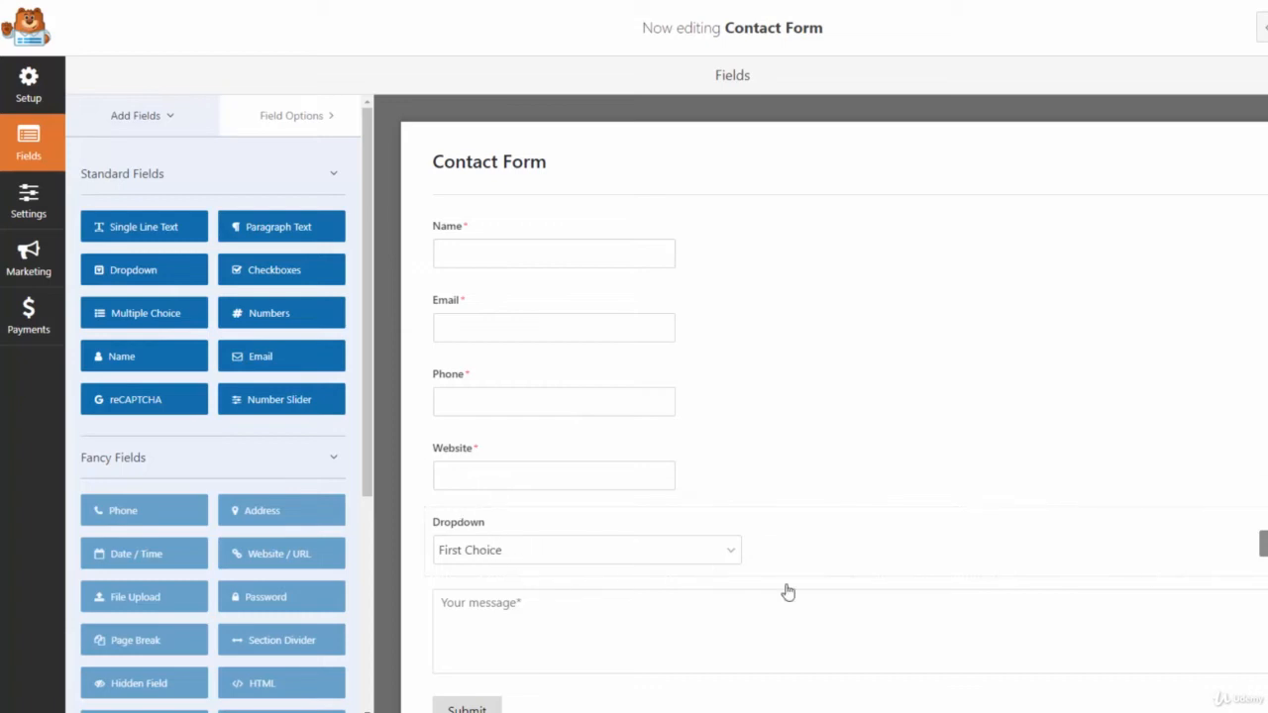
left_click(1238, 545)
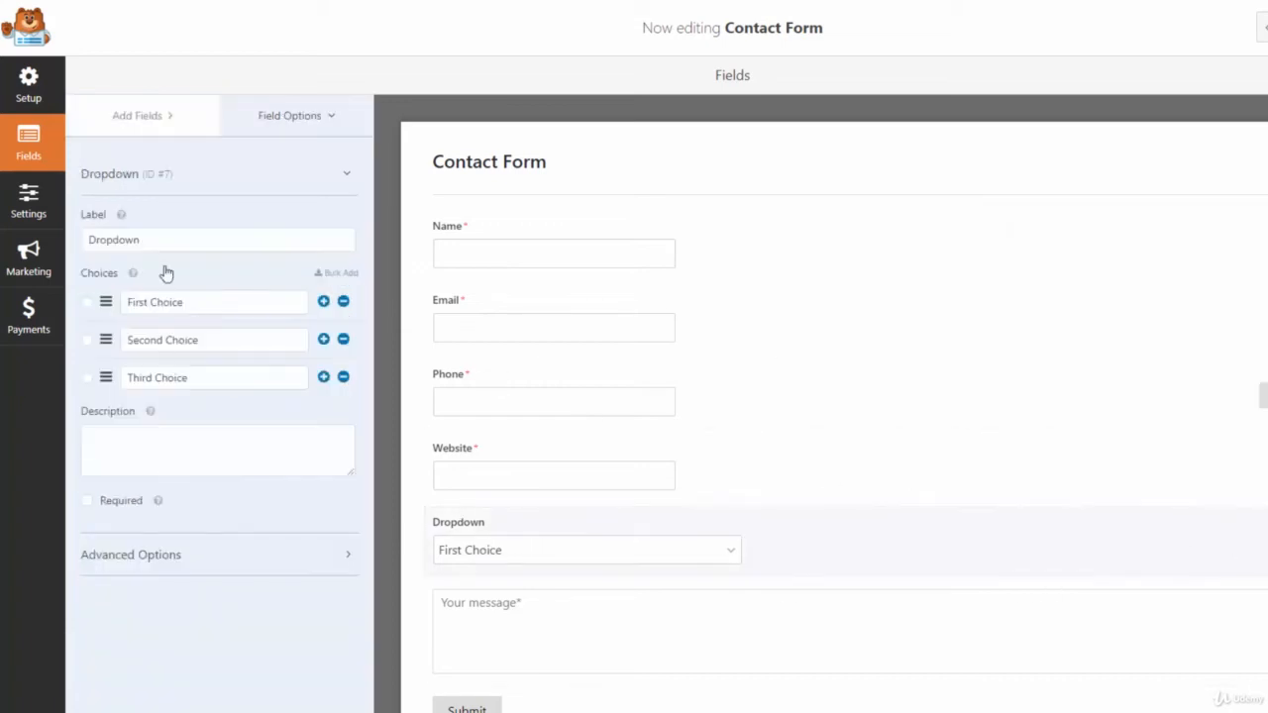
left_click_drag(177, 244, 7, 264)
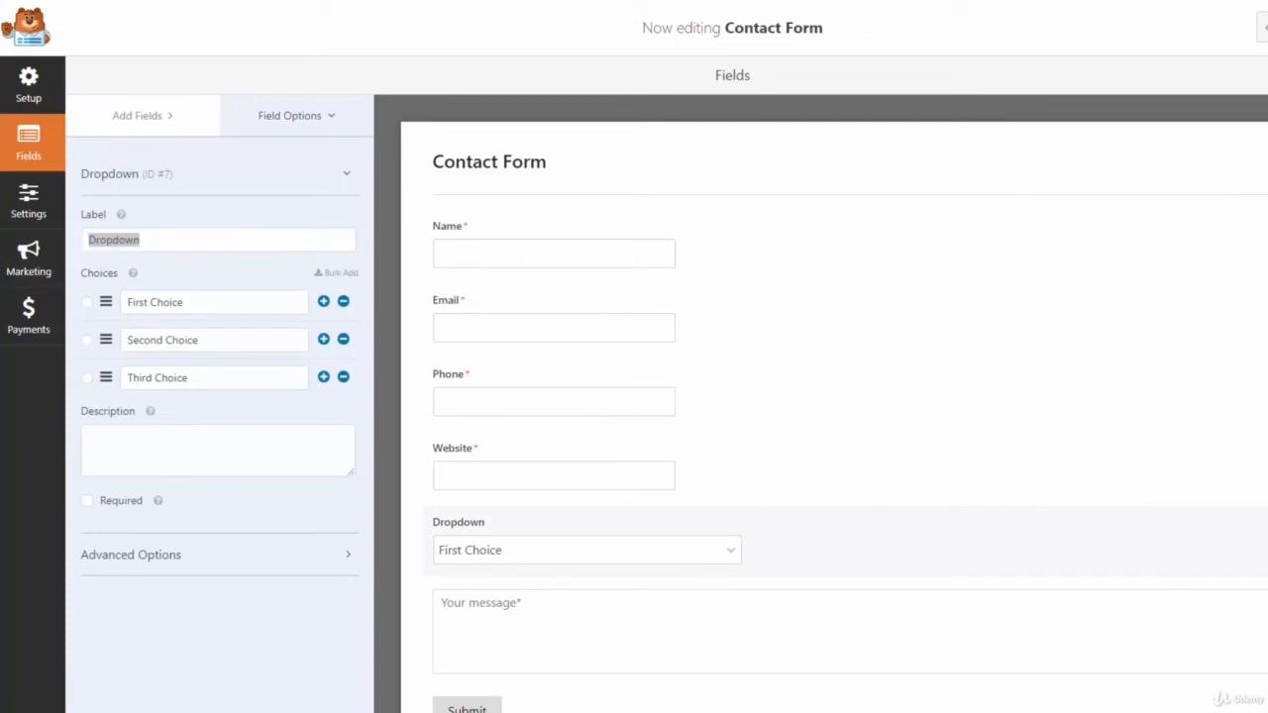
left_click(169, 235)
key("ctrl+a")
type("What is your discretionary marketing budget for the next 12 months? *")
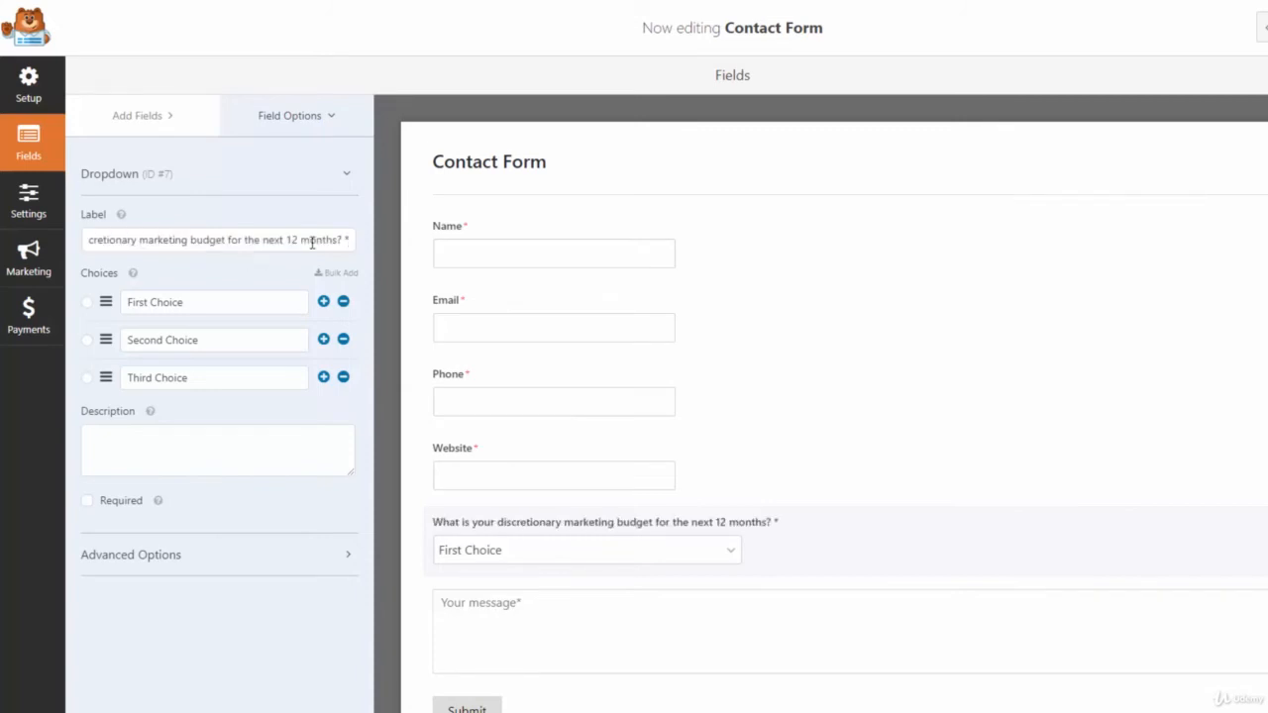
key("BackSpace")
key("BackSpace")
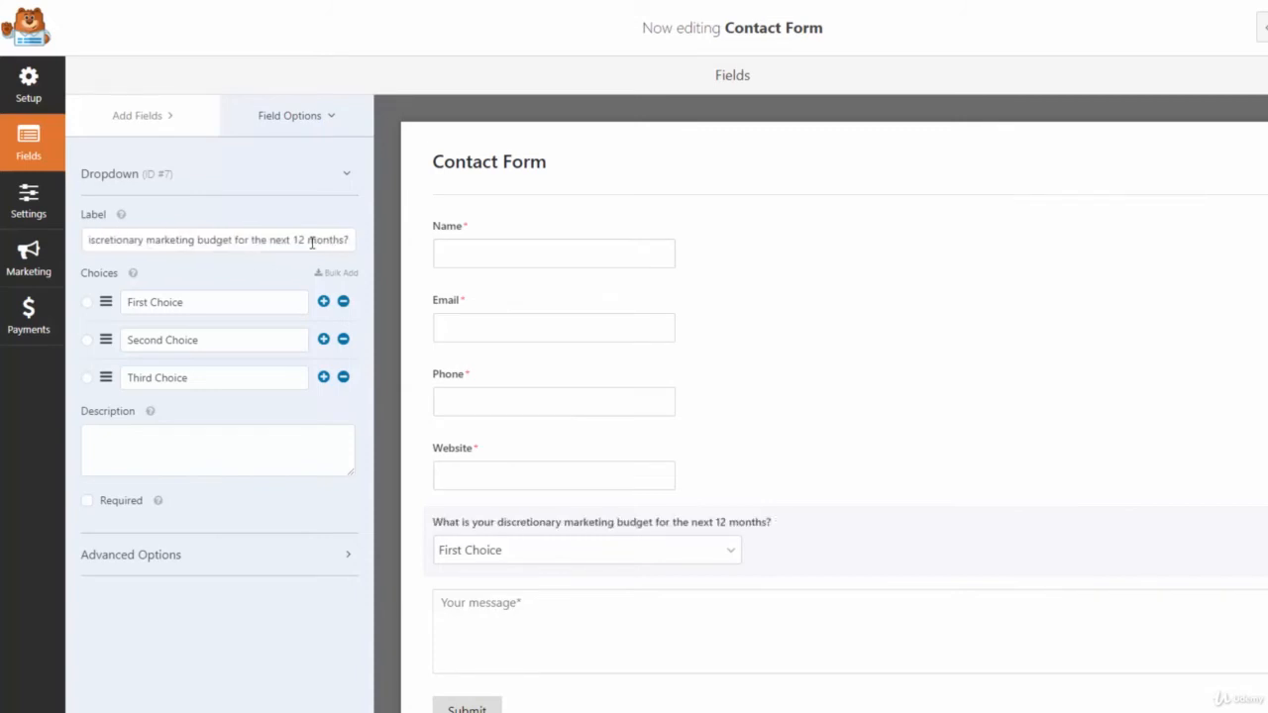
Mark the budget dropdown's first choice as default and rename it "$20K+/month".
left_click(87, 302)
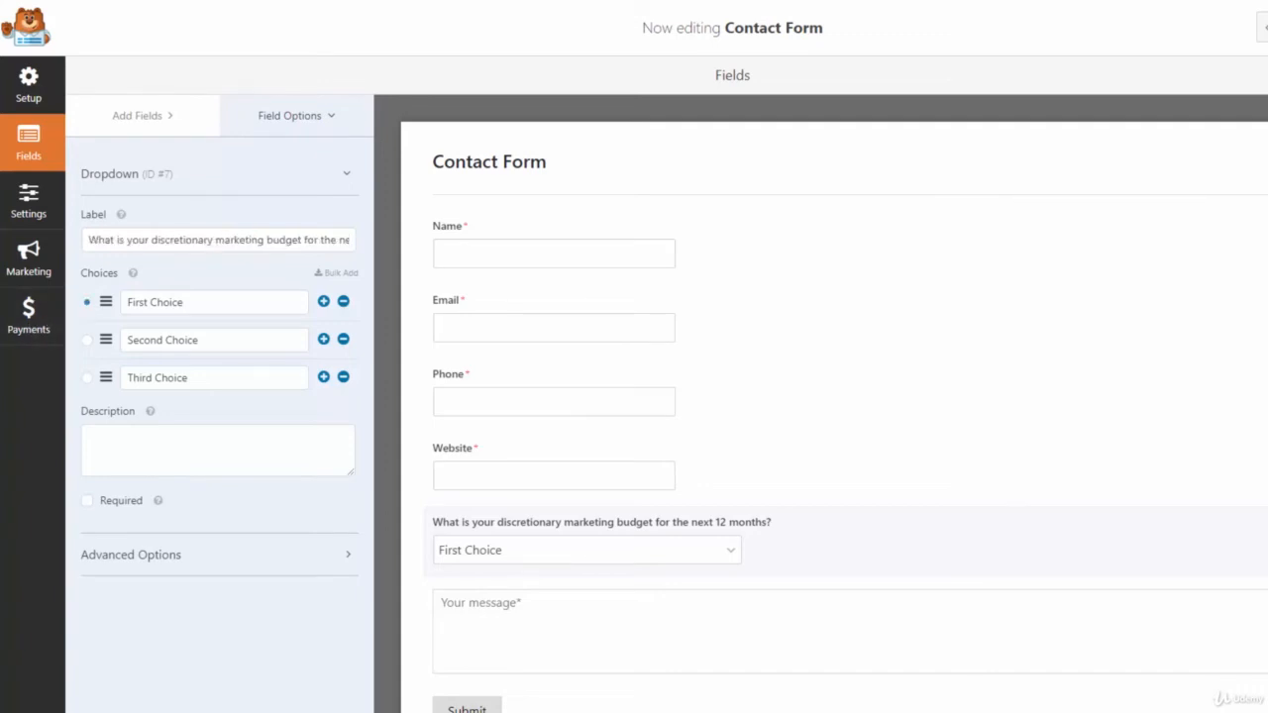
left_click_drag(216, 306, 50, 324)
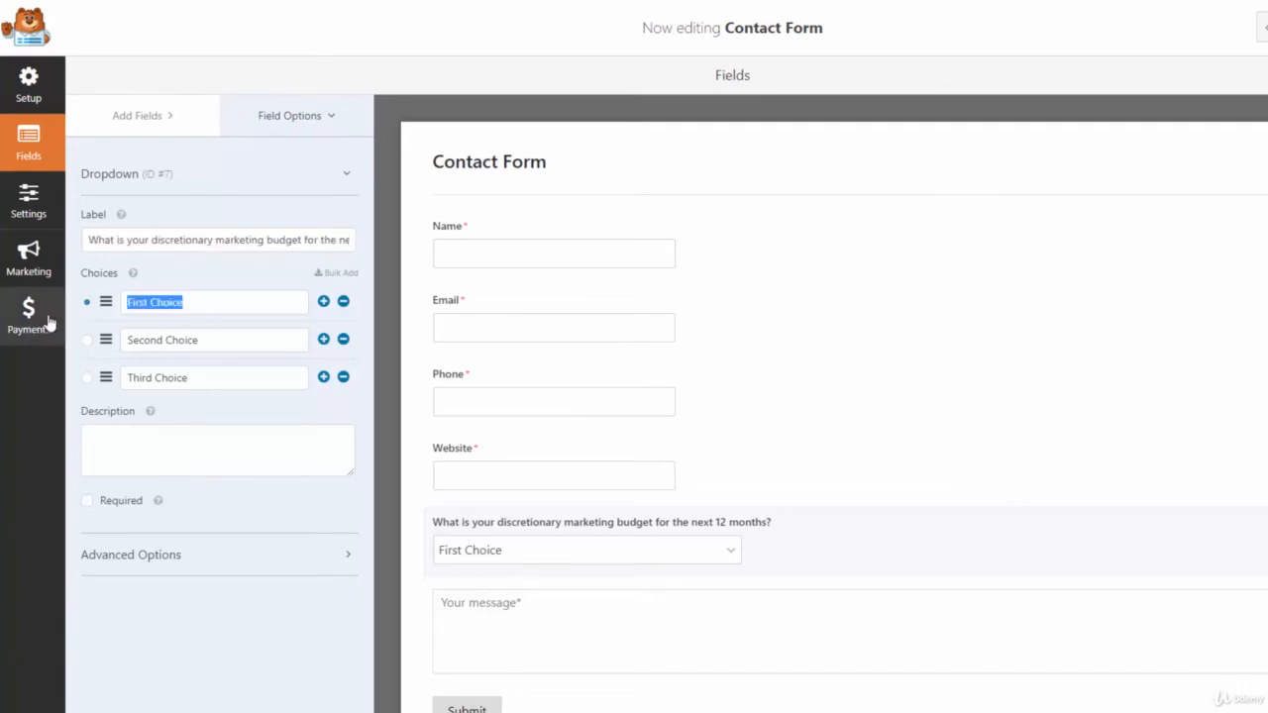
type("@")
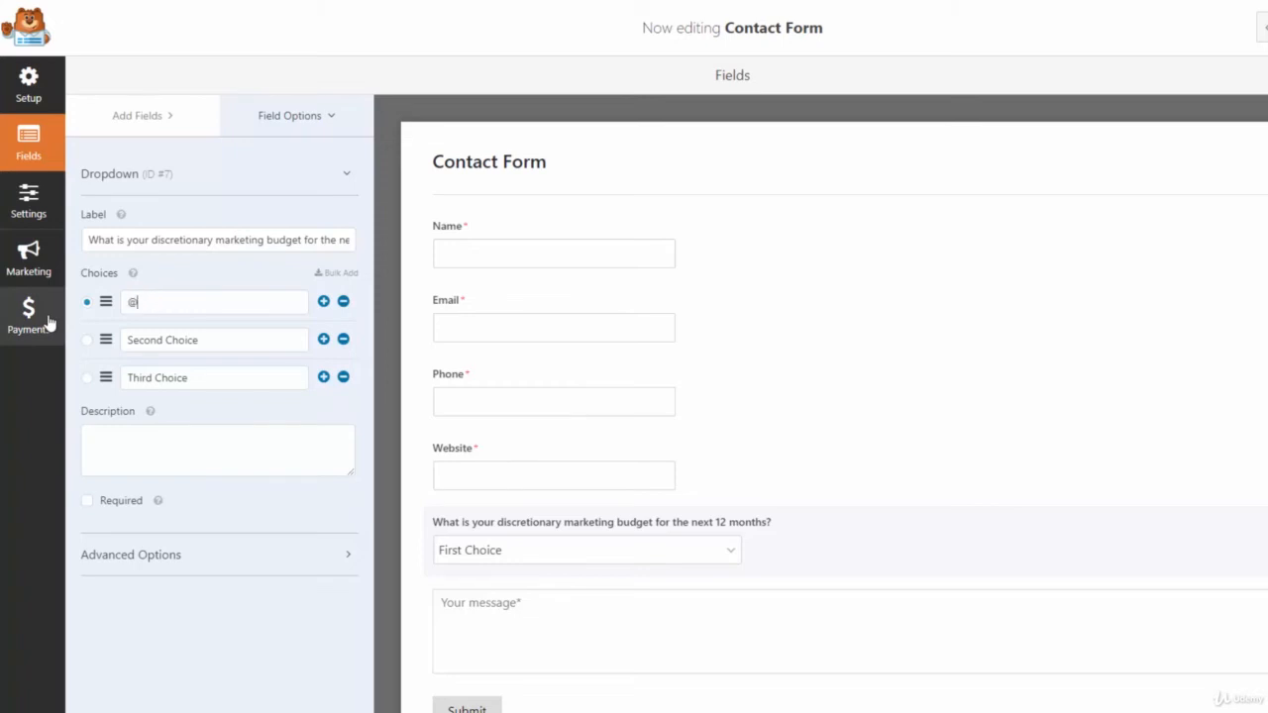
type("#20K+/month")
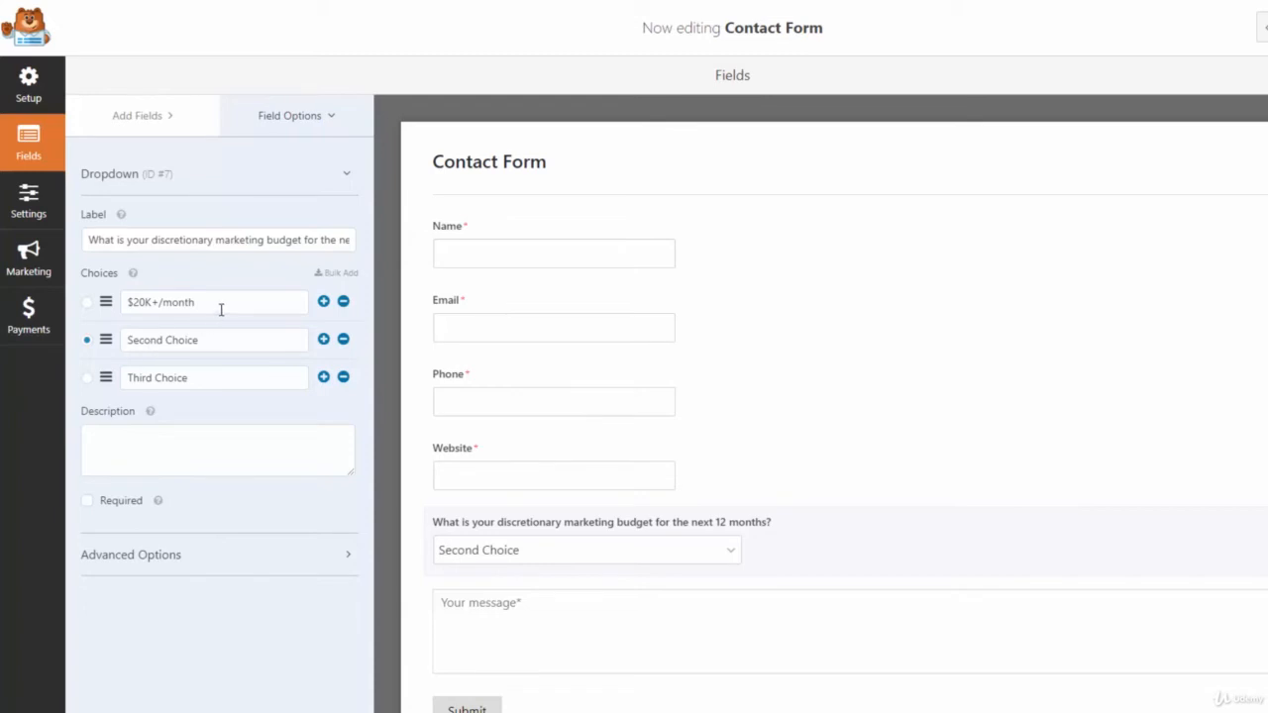
Reuse the first choice's text to rename the second budget choice "$10-$20K+/month".
left_click_drag(220, 309, 85, 311)
right_click(154, 298)
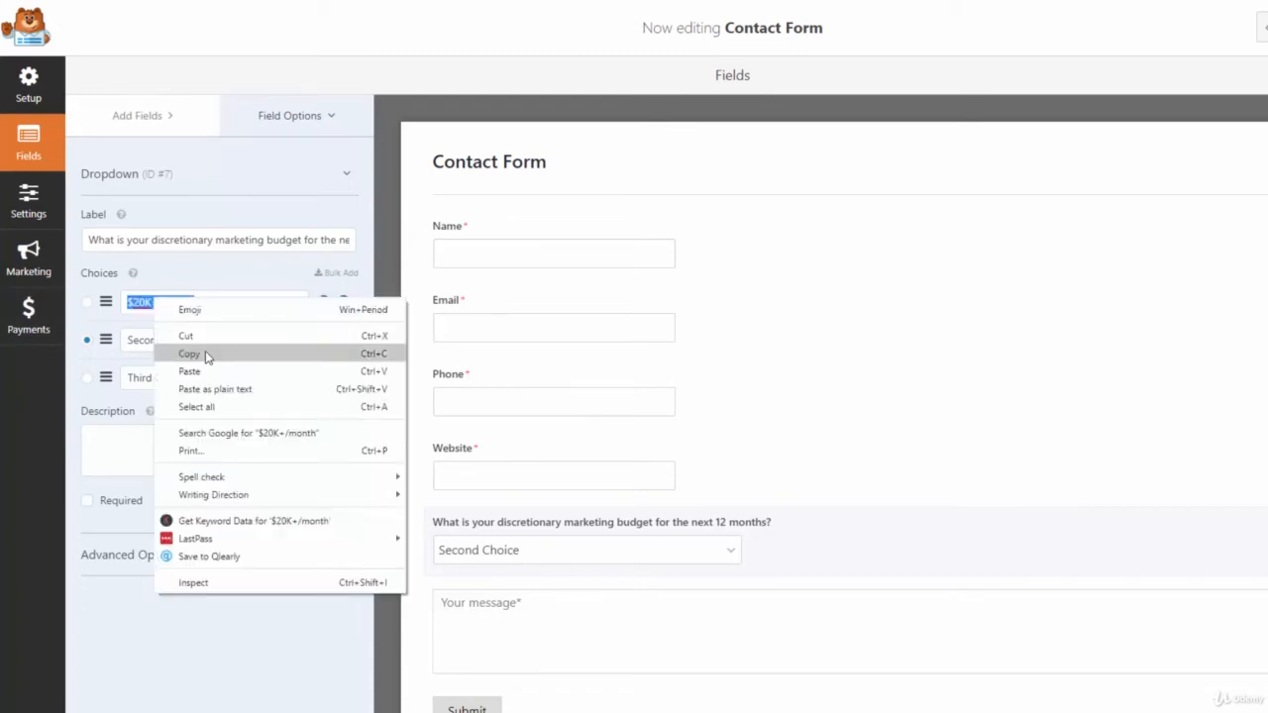
left_click(189, 354)
left_click(191, 340)
key("ctrl+v")
left_click_drag(217, 340, 185, 379)
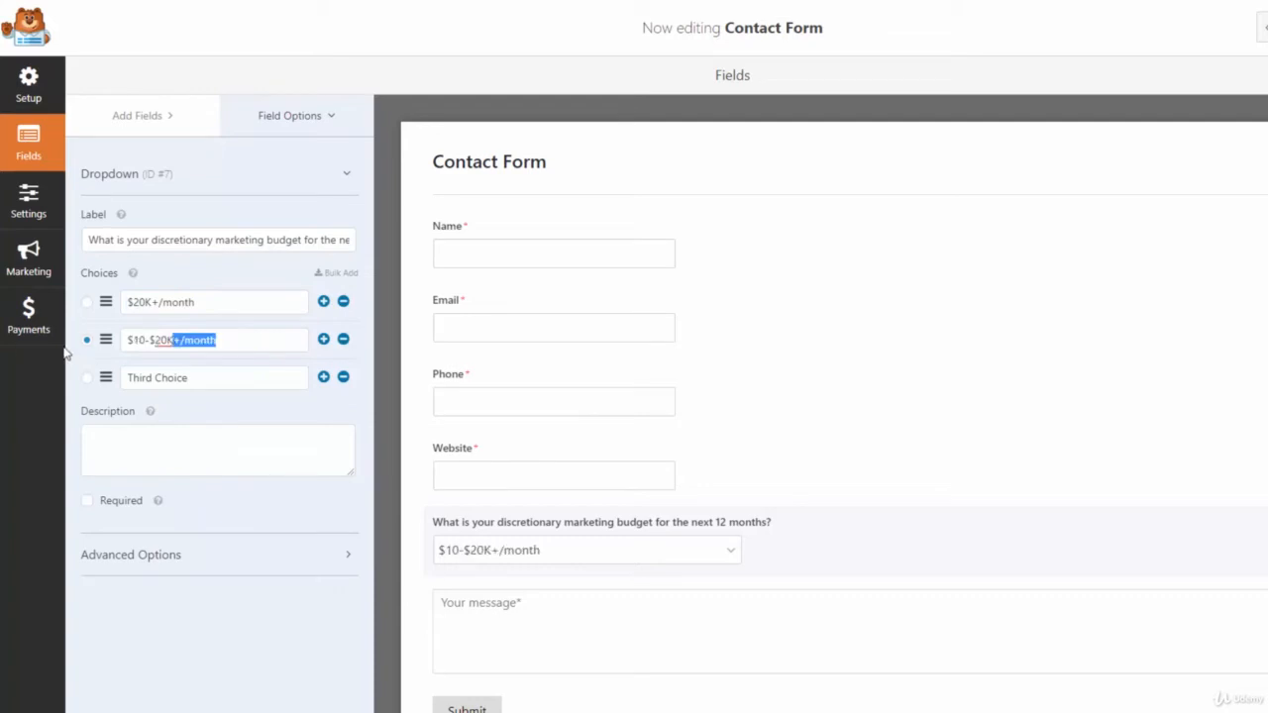
Rename the third budget choice "$5K-$10K+/month" and correct the second one to "$10K-$20K+/month".
right_click(178, 347)
left_click(229, 390)
left_click(229, 383)
key("ctrl+v")
key("ctrl+a")
key("ctrl+v")
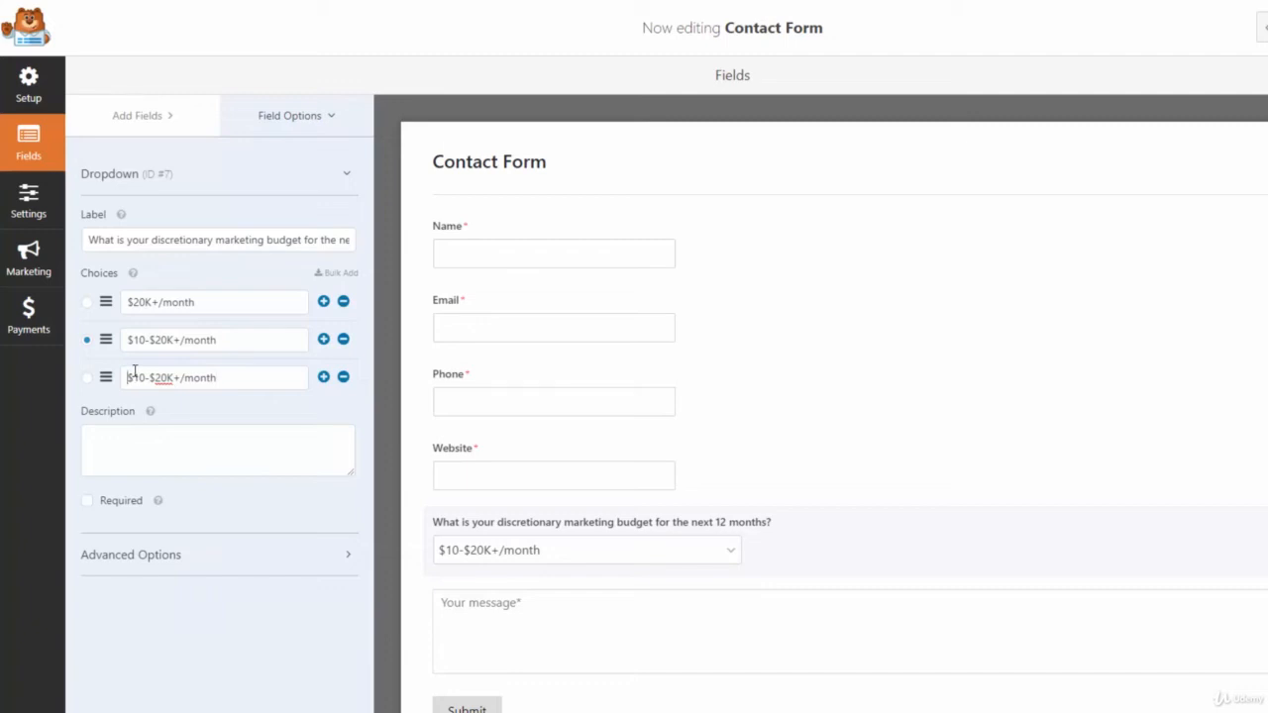
left_click(135, 375)
type("5$")
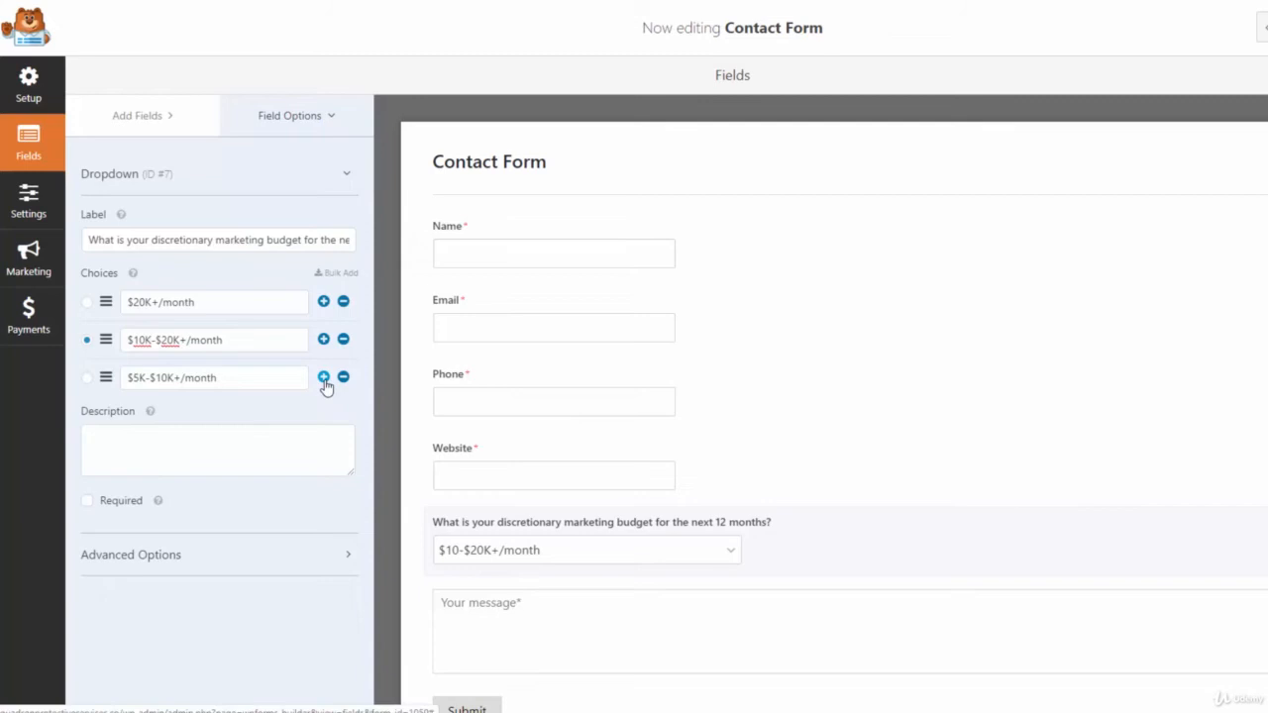
Add a fourth budget choice from a copy of the third one, changed to a lower range ending in "$5K+/month".
left_click(323, 378)
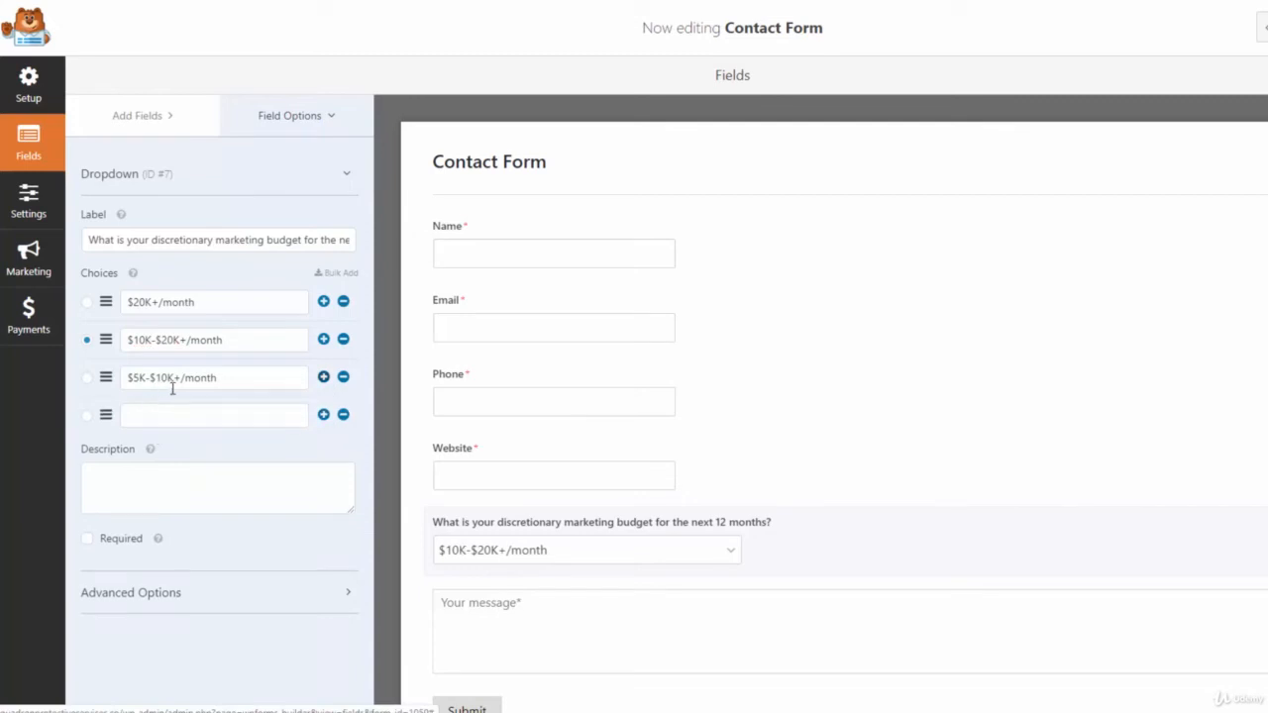
key("ctrl+a")
right_click(149, 373)
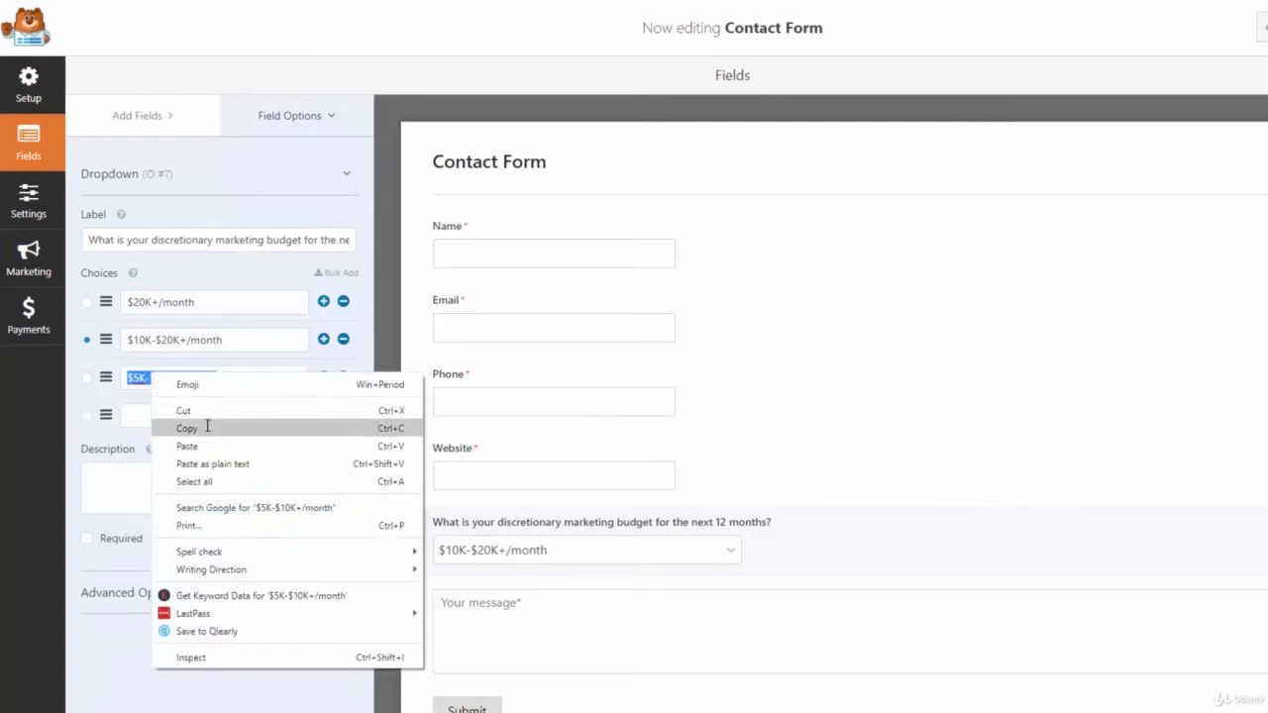
left_click(204, 427)
left_click(197, 414)
key("ctrl+v")
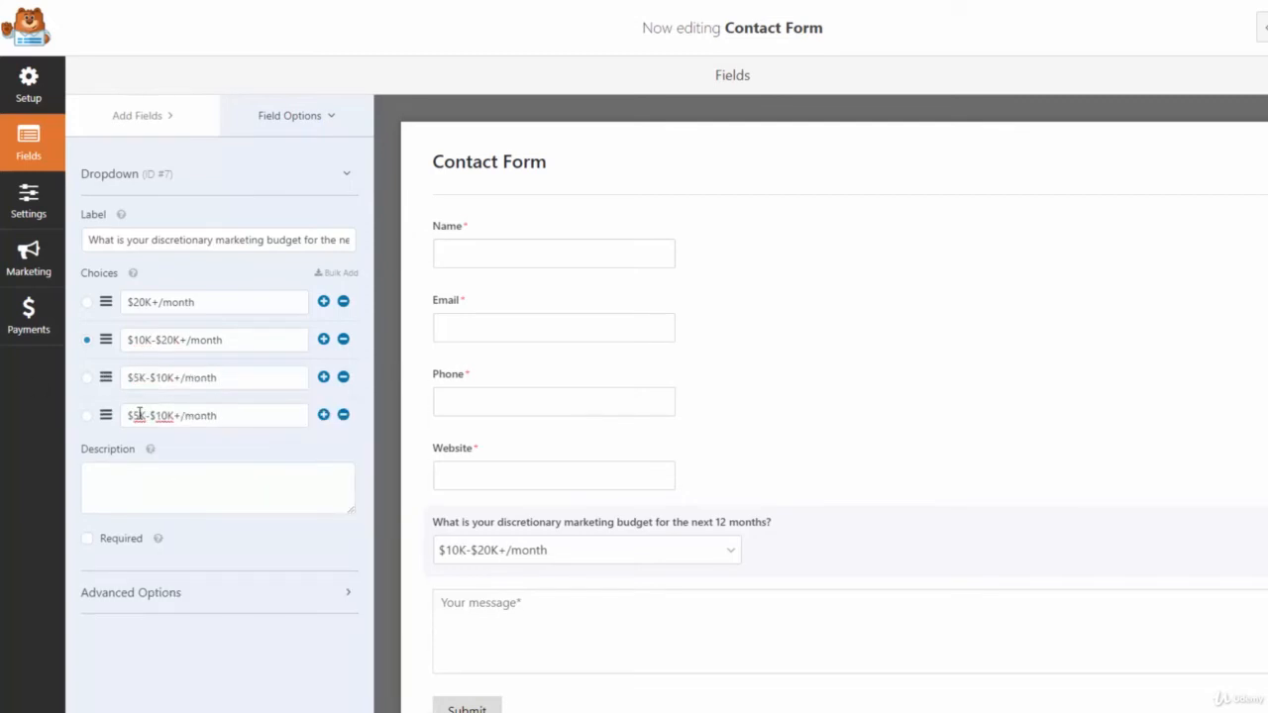
key("BackSpace")
type("2")
key("BackSpace")
key("BackSpace")
type("5")
Make the budget dropdown required and save the form.
left_click(88, 539)
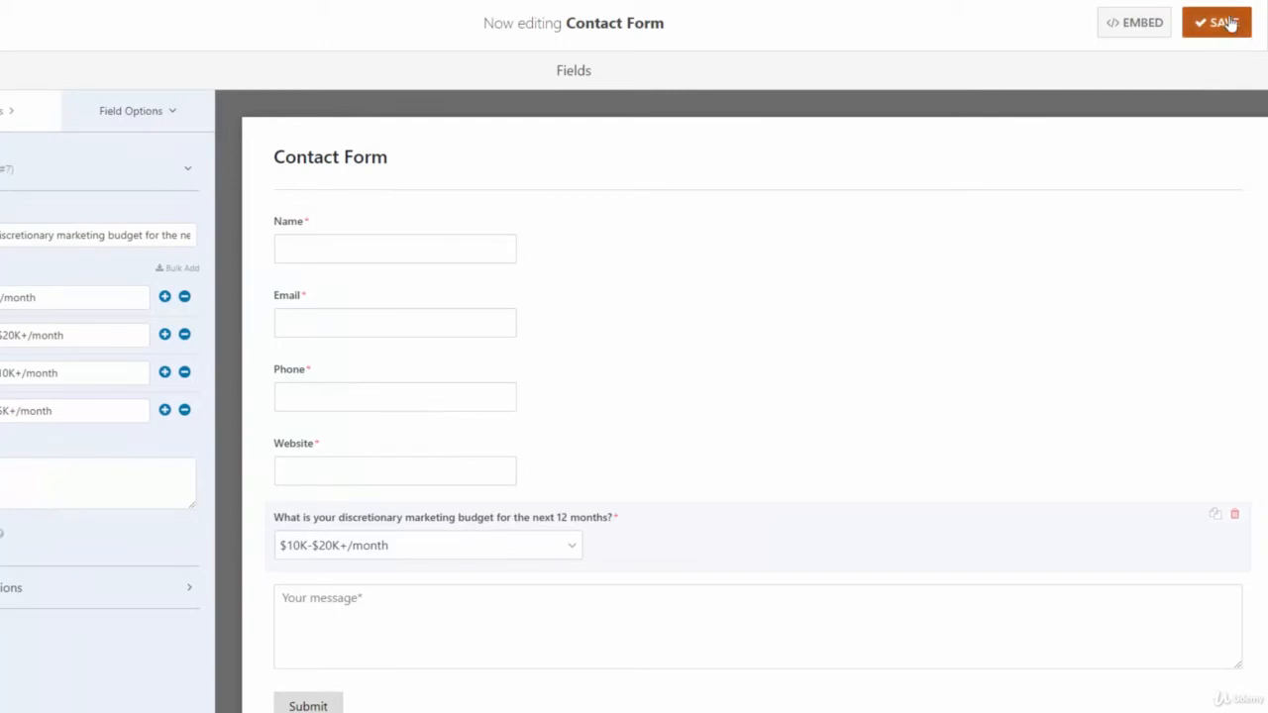
left_click(1225, 22)
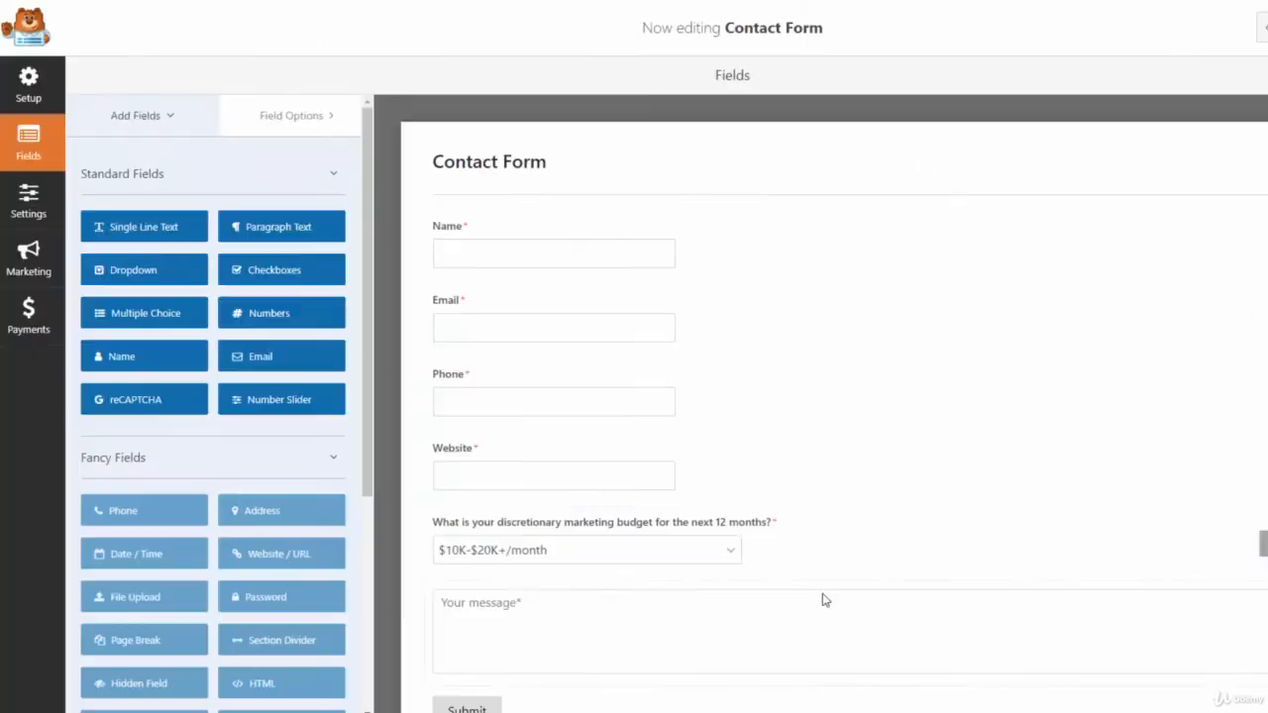
Delete the "Your message" field and put a Paragraph Text field in its place below the budget dropdown.
left_click(1264, 617)
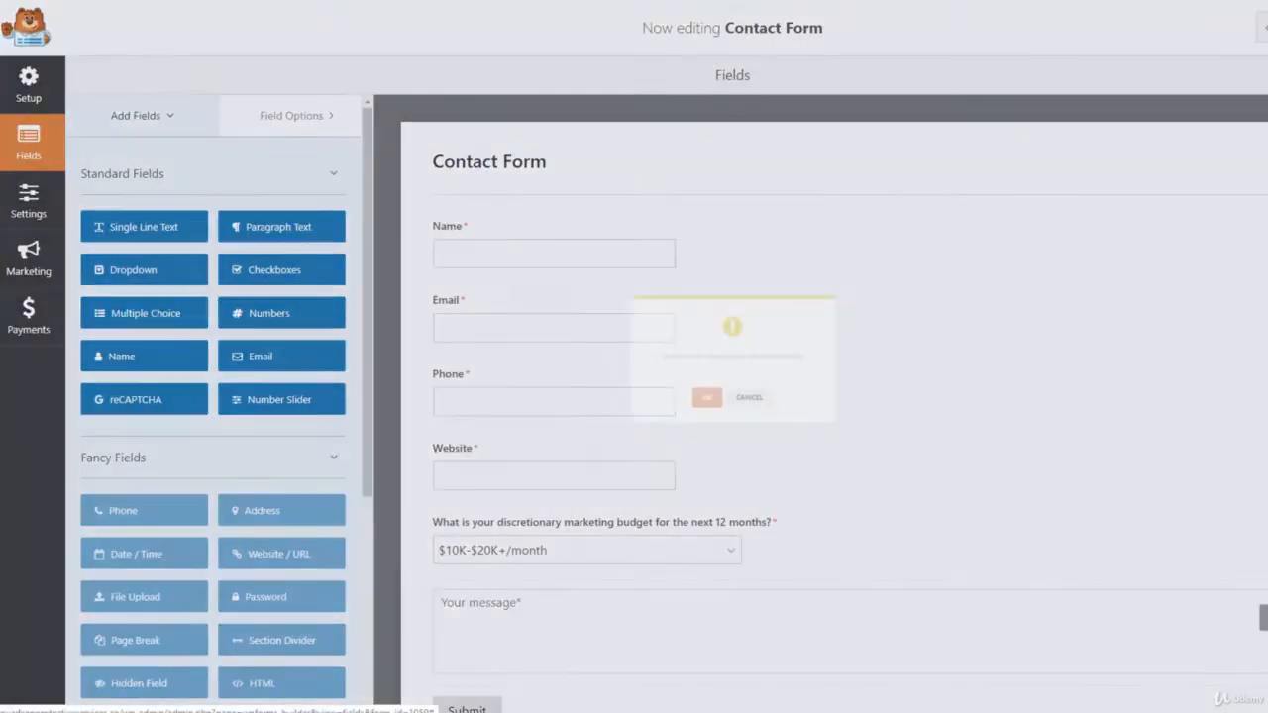
left_click(703, 414)
left_click_drag(282, 227, 502, 645)
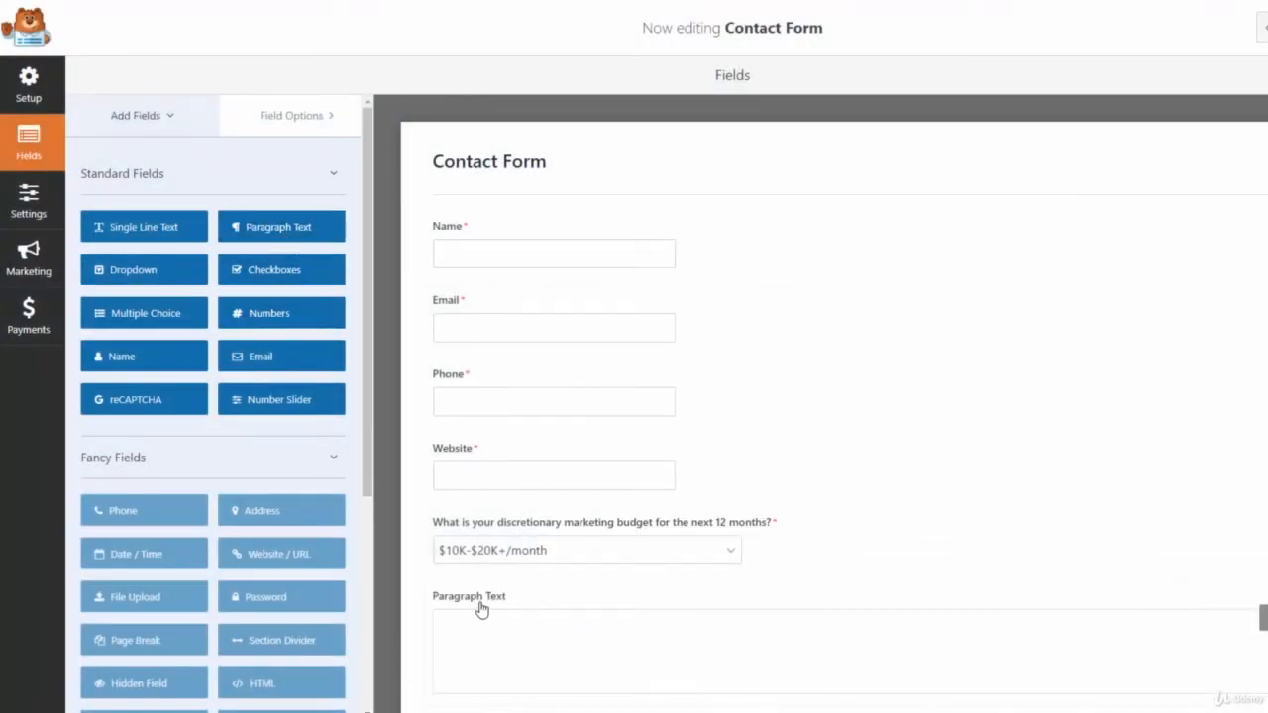
Label the paragraph text field "Tell us about your business" and make it required.
left_click(481, 609)
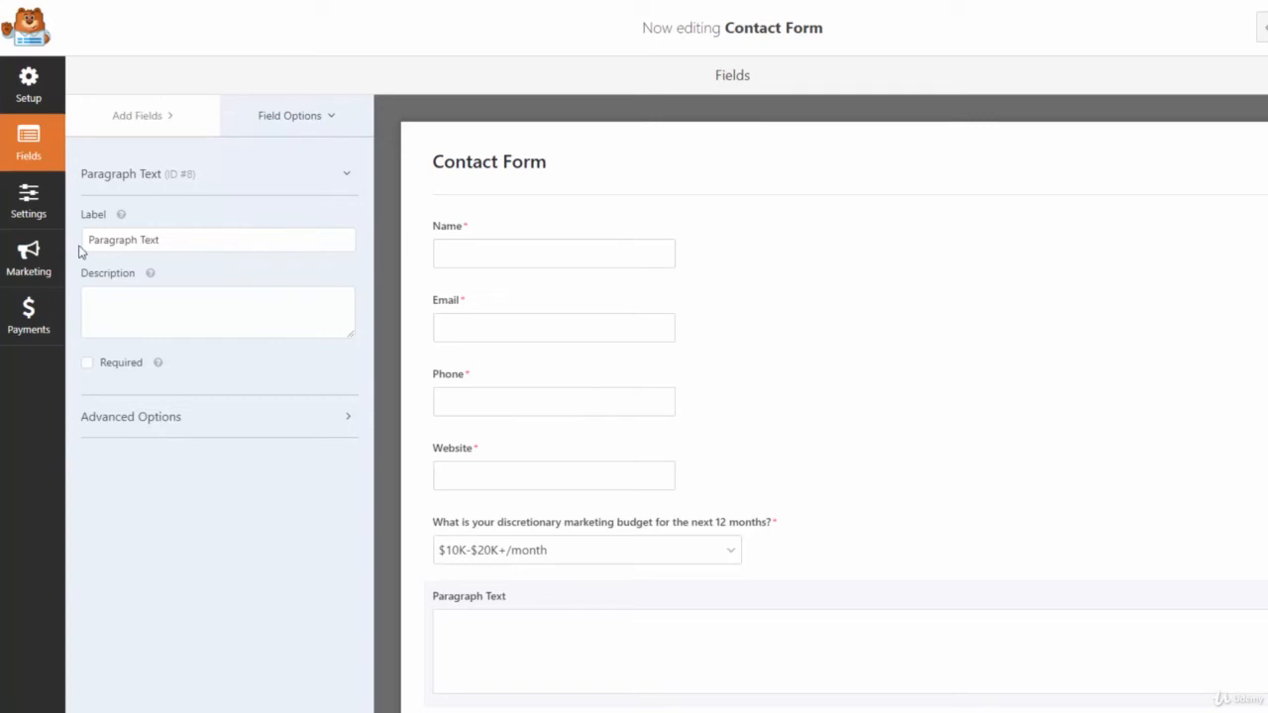
left_click_drag(162, 240, 75, 247)
type("Tell us about your business")
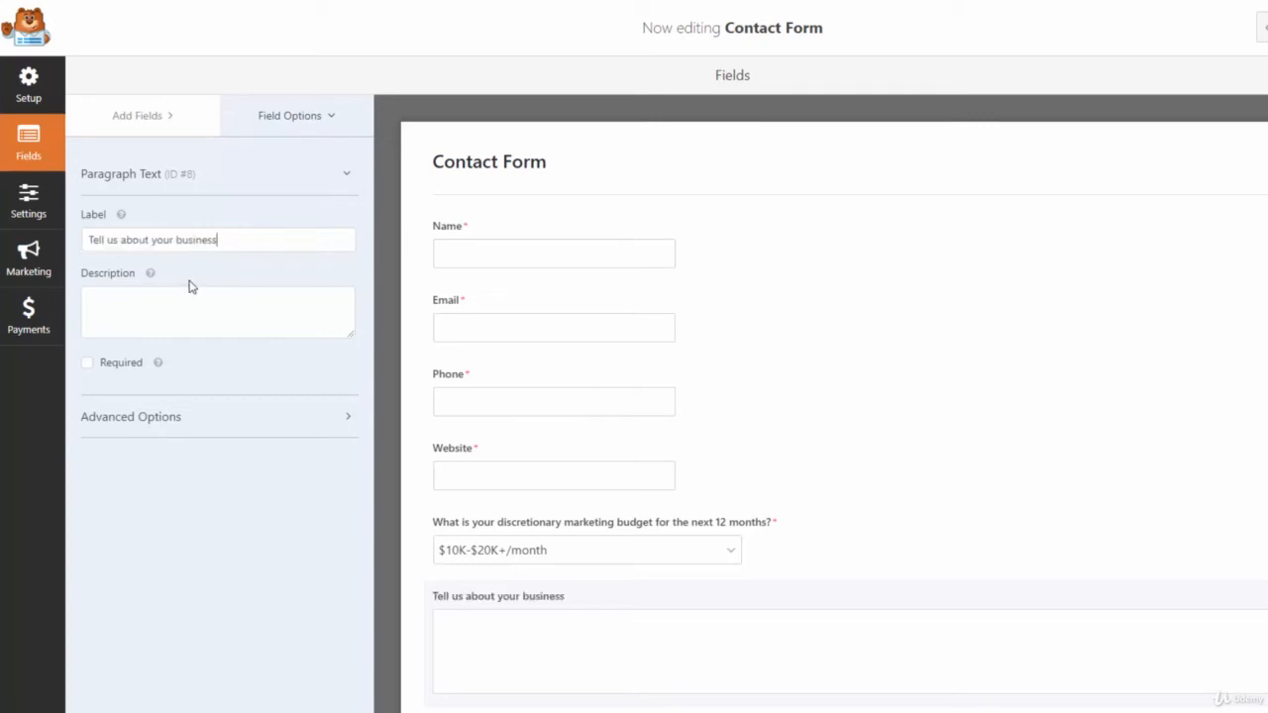
left_click(88, 363)
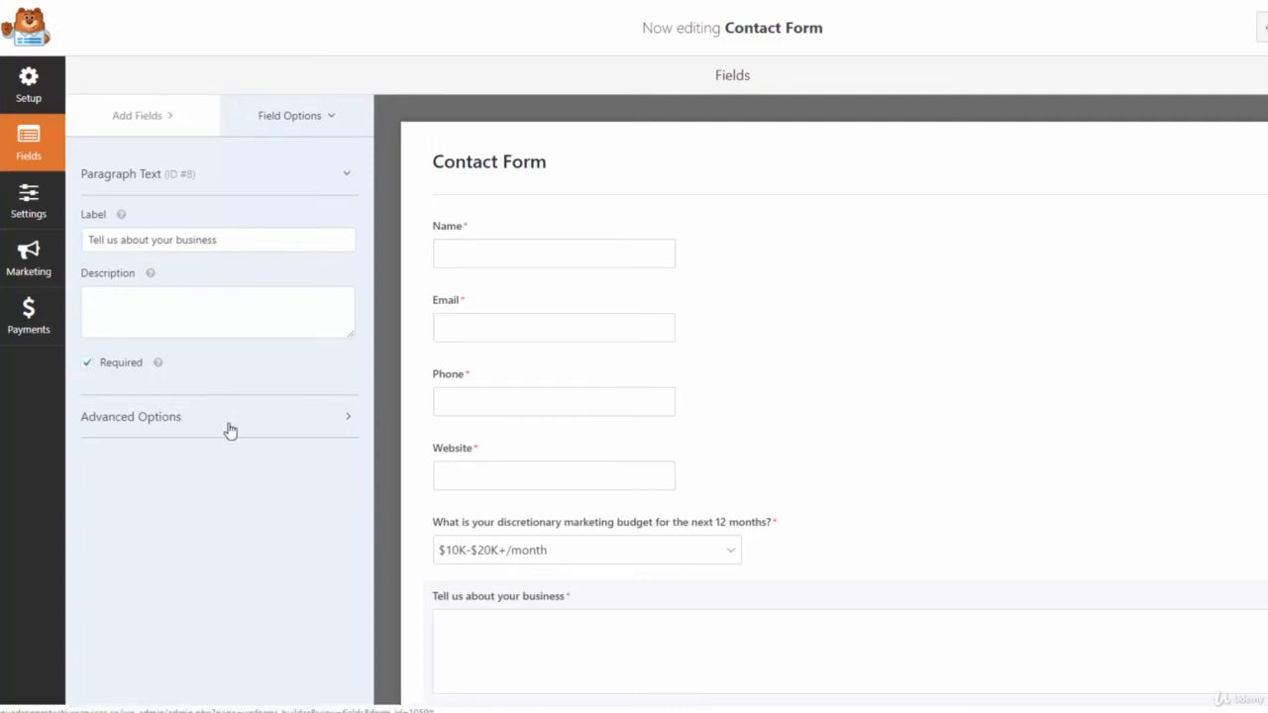
Try the Small field size on the "Tell us about your business" field and set it back to Medium.
left_click(193, 418)
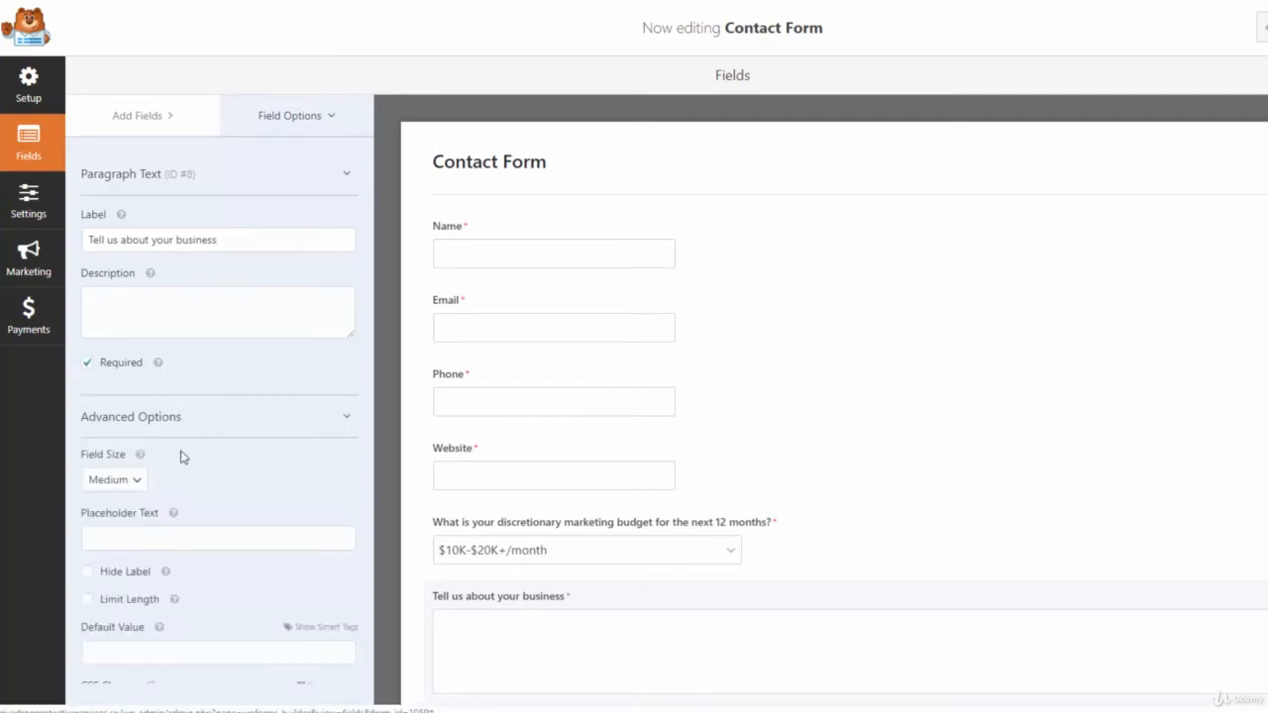
left_click(111, 483)
left_click(107, 501)
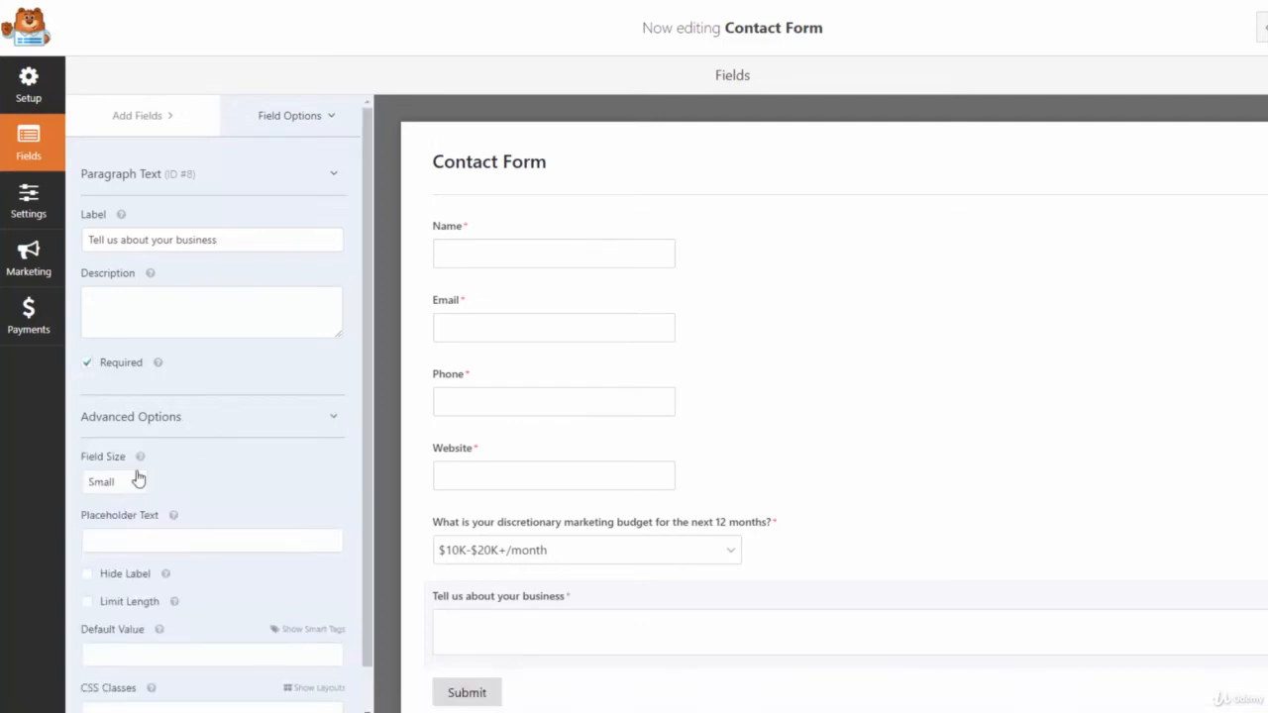
left_click(139, 479)
left_click(130, 520)
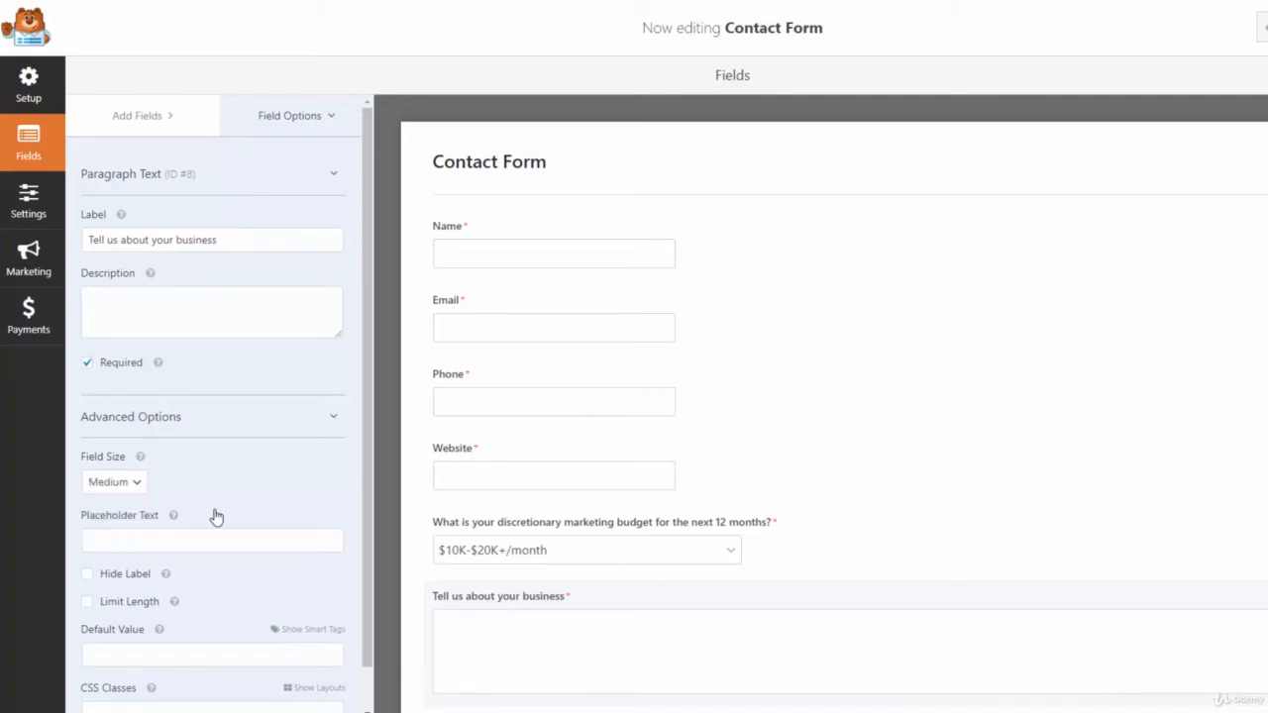
Open the form's embed details and copy the shortcode [wpforms id="1059" title="false" description="false"].
scroll(216, 516, "down", 1)
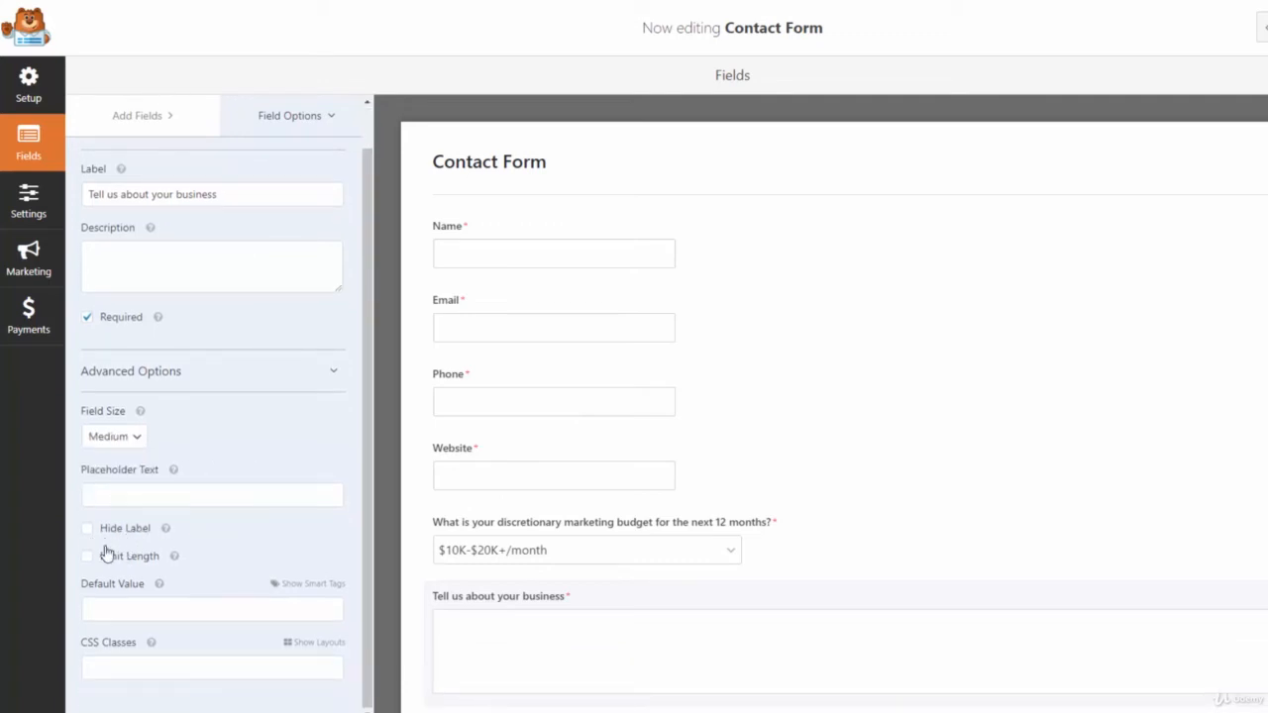
scroll(188, 558, "up", 1)
scroll(195, 558, "down", 1)
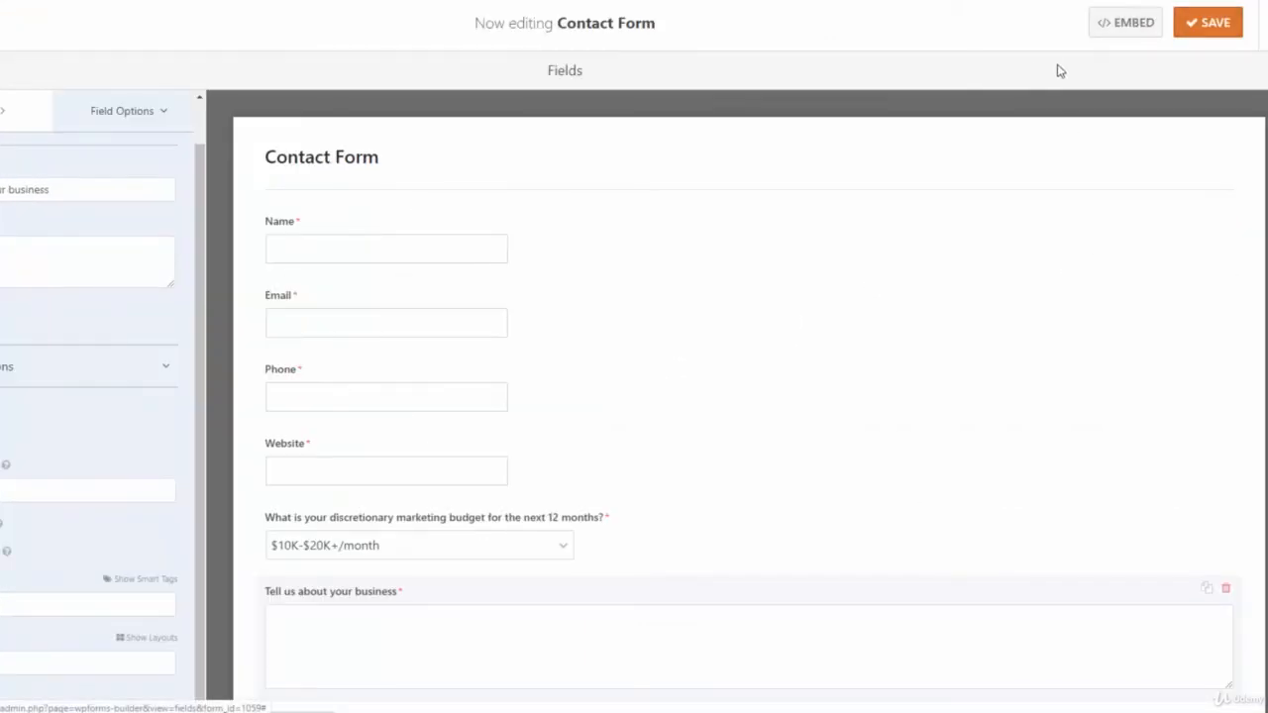
scroll(843, 176, "down", 1)
scroll(898, 136, "up", 1)
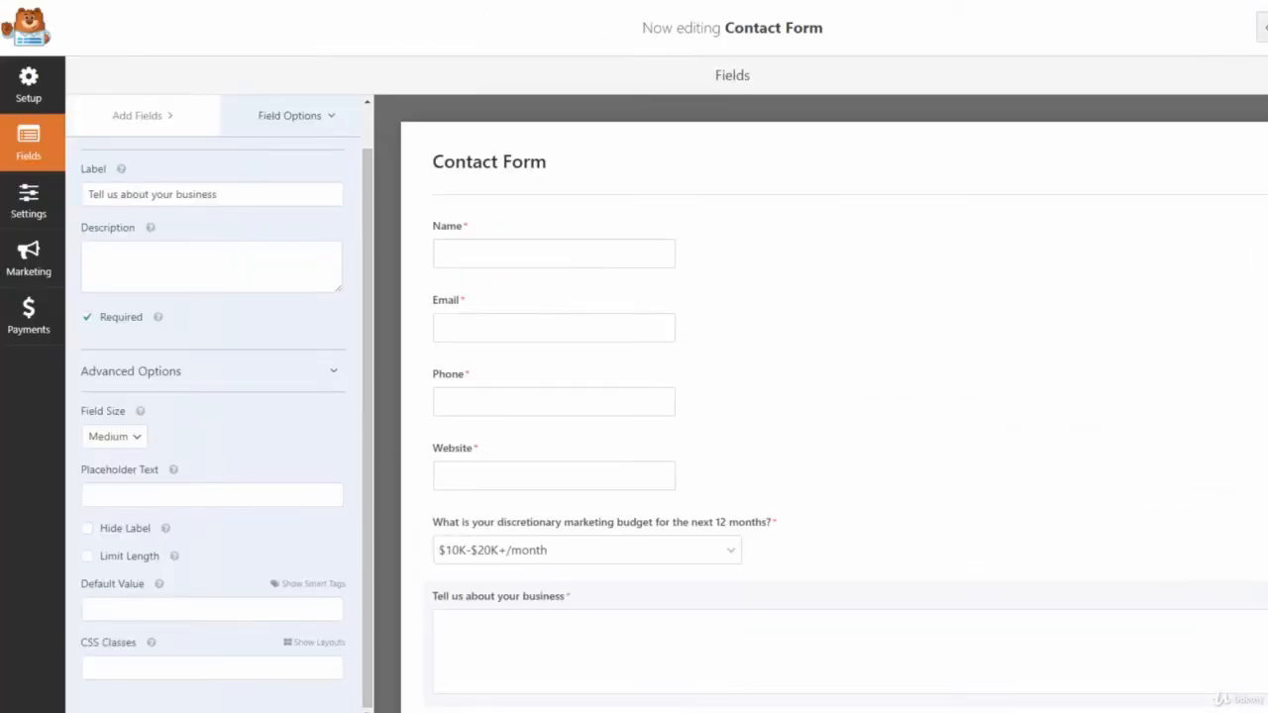
left_click(1264, 26)
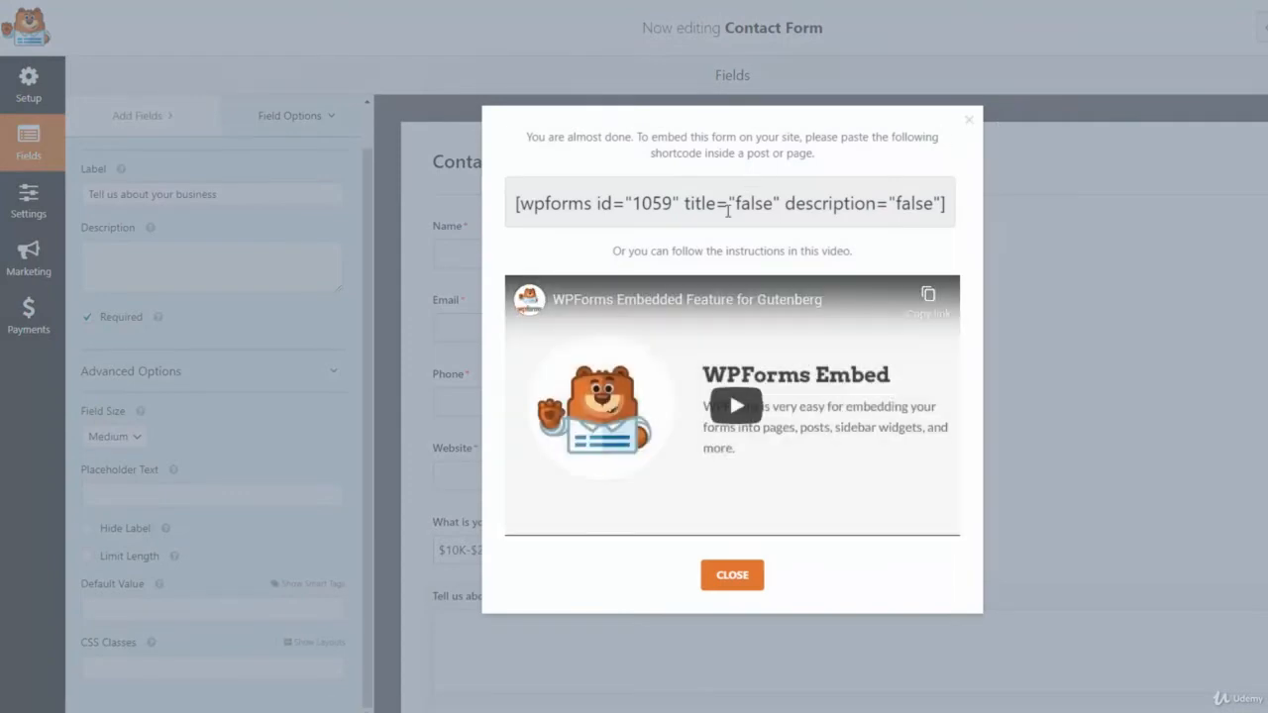
left_click(728, 210)
right_click(733, 212)
left_click(753, 222)
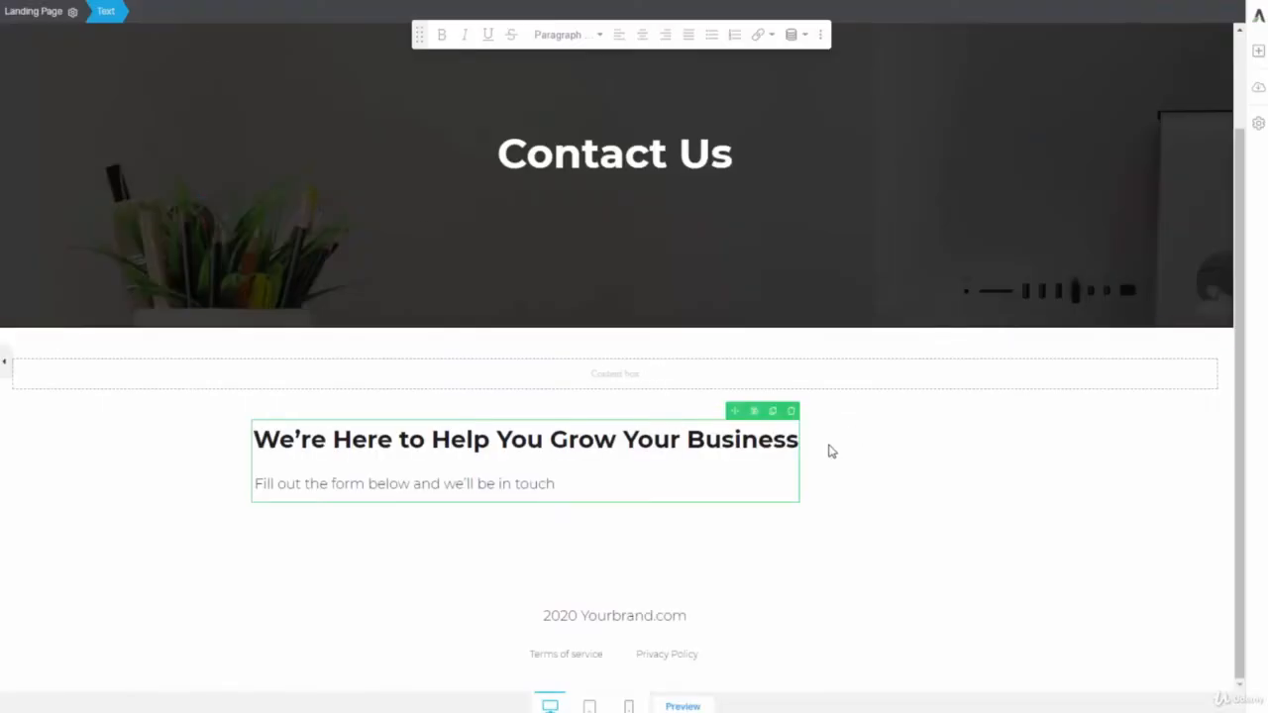
Add a WordPress Content element below the "Fill out the form below" text containing the shortcode [wpforms id="1059" title="false" description="false"].
left_click(1258, 50)
scroll(1166, 240, "down", 10)
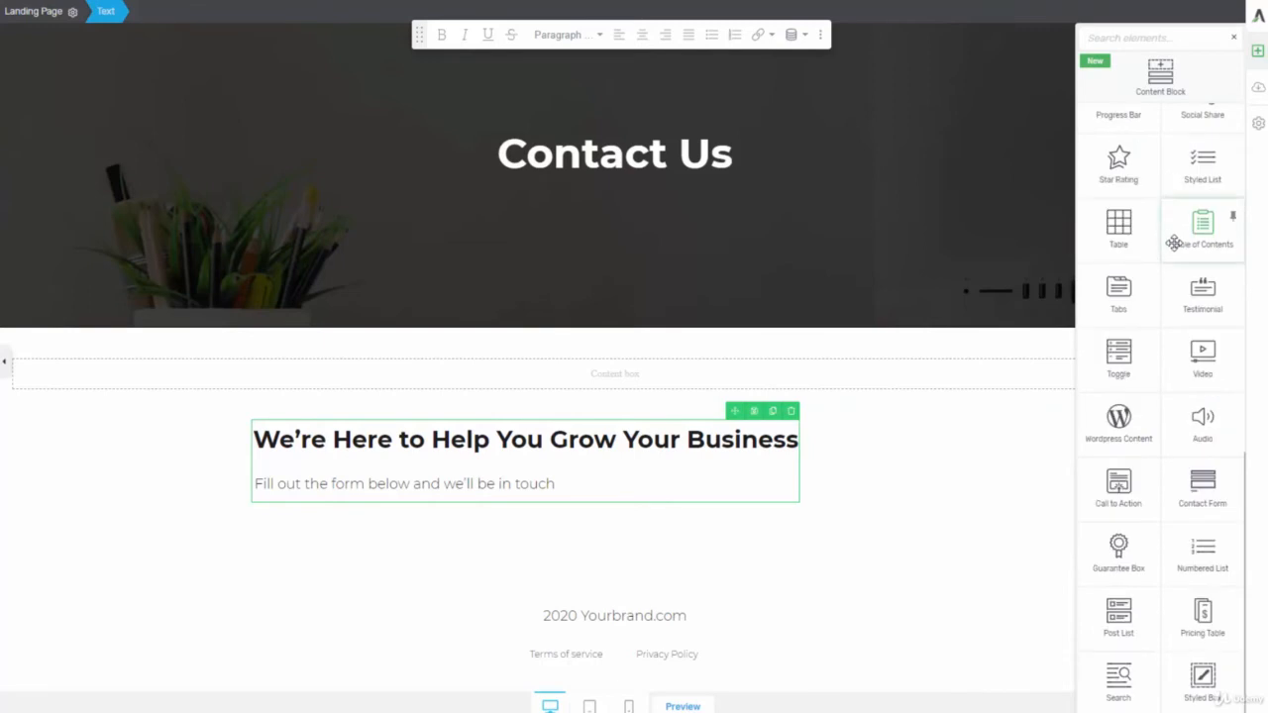
left_click_drag(1129, 431, 458, 544)
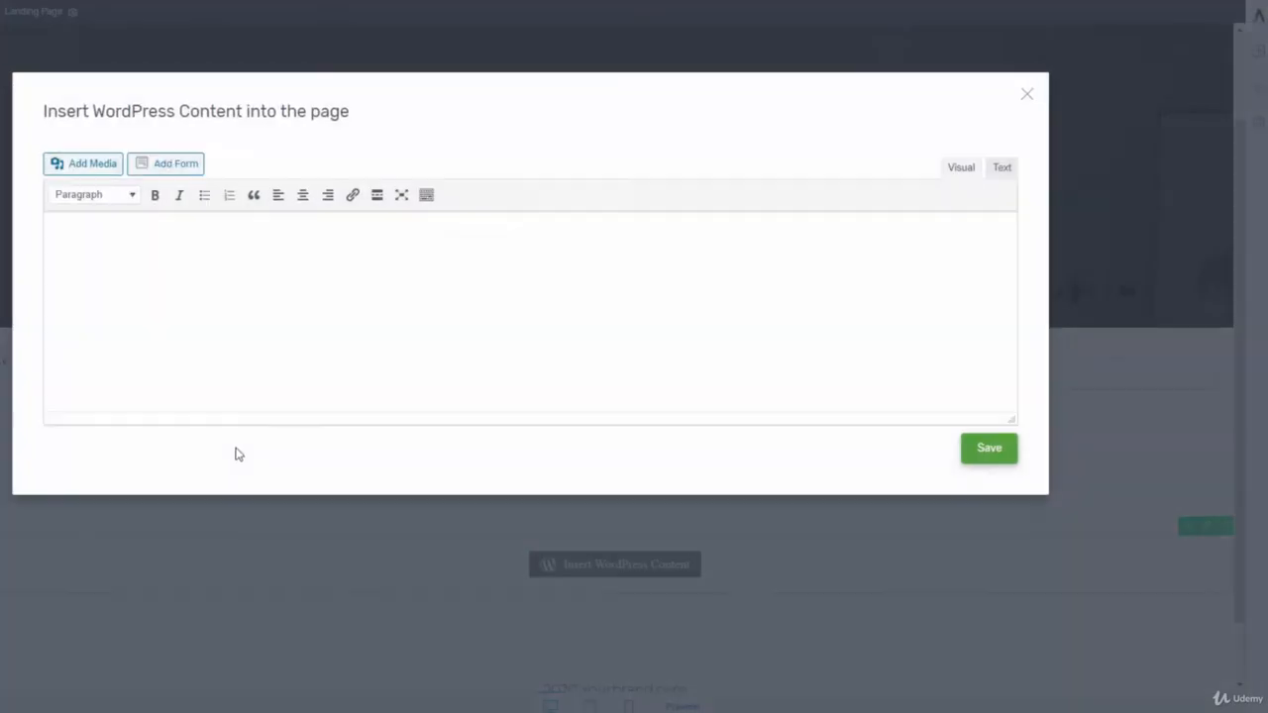
key("ctrl+v")
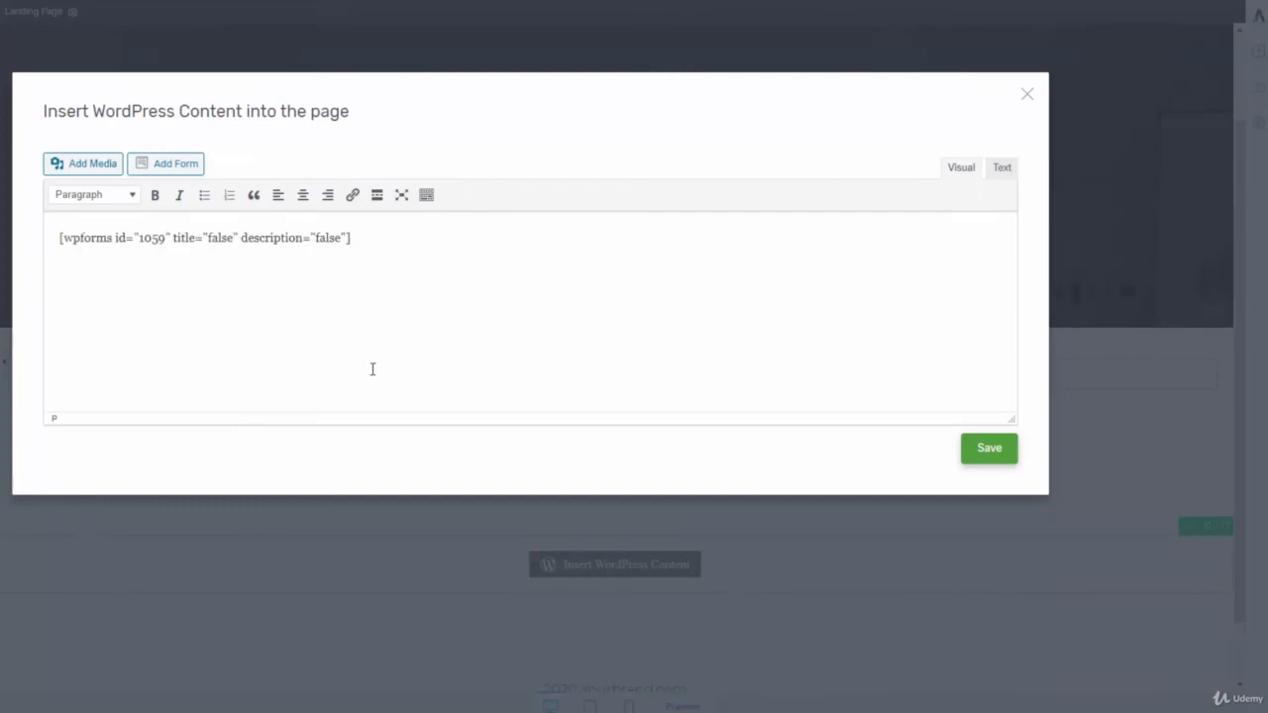
left_click(968, 456)
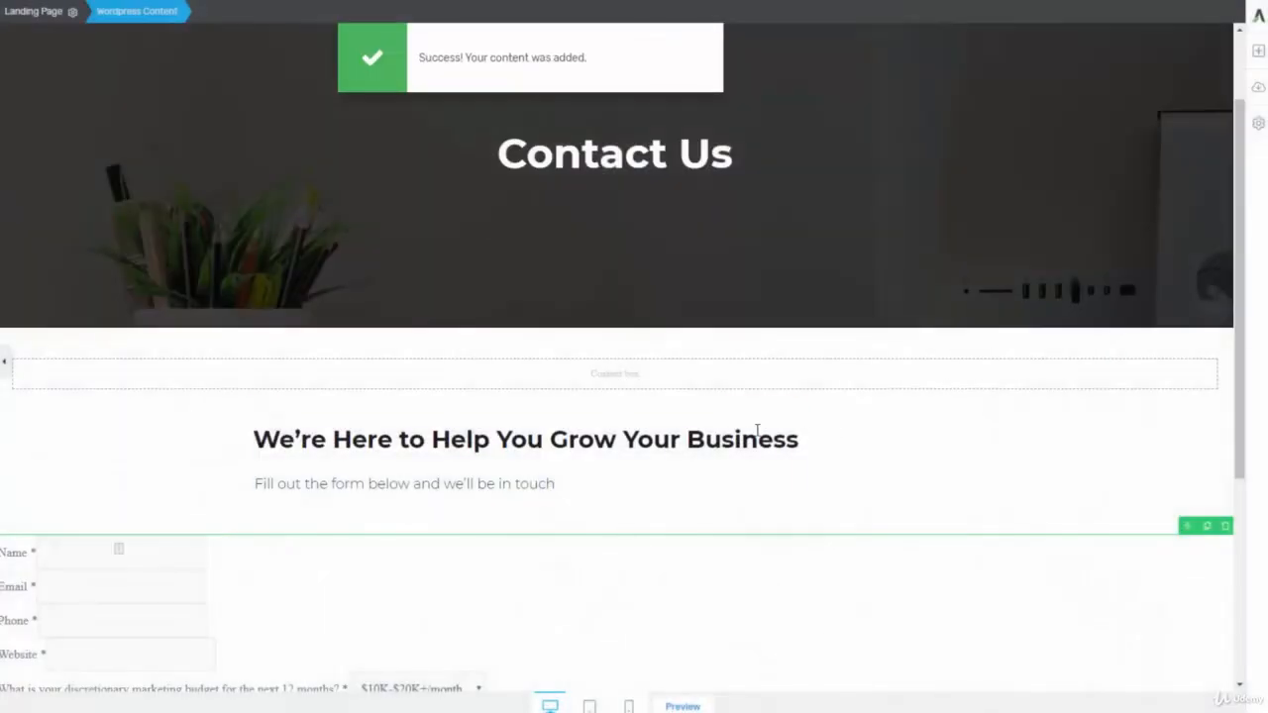
scroll(757, 431, "down", 3)
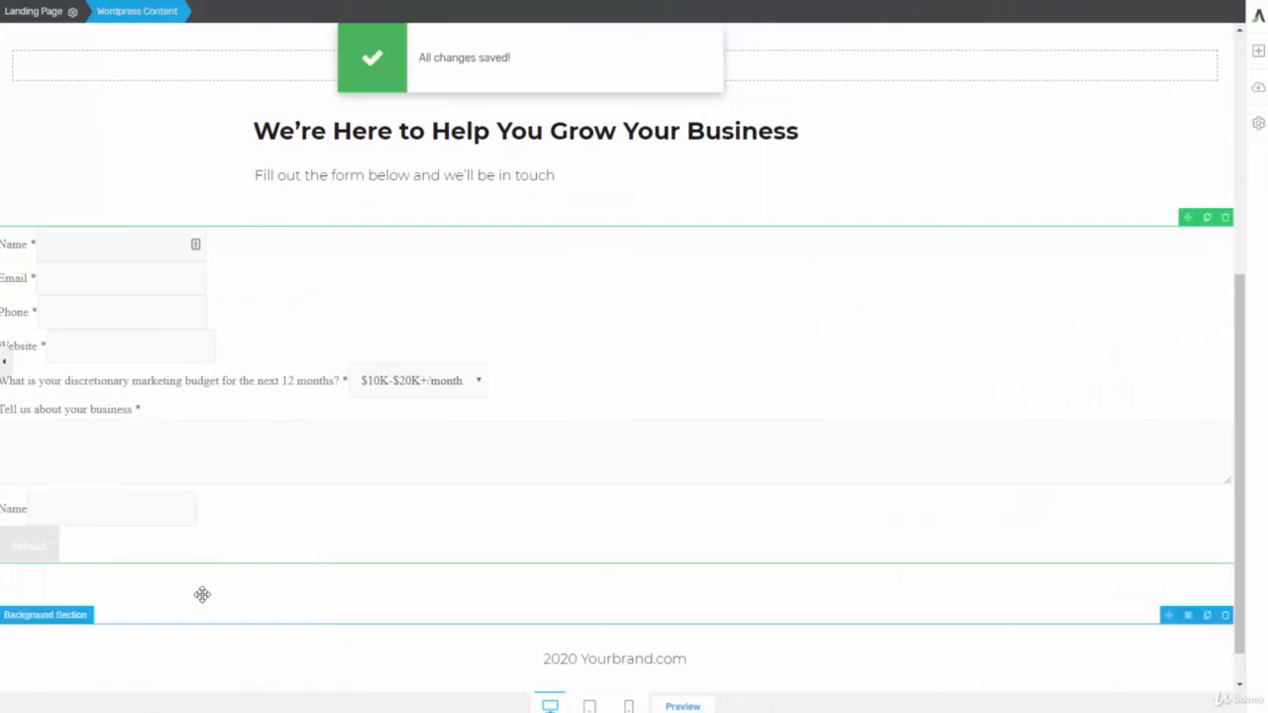
Preview the Contact page and examine how the embedded form is laid out.
scroll(283, 551, "up", 4)
left_click(683, 706)
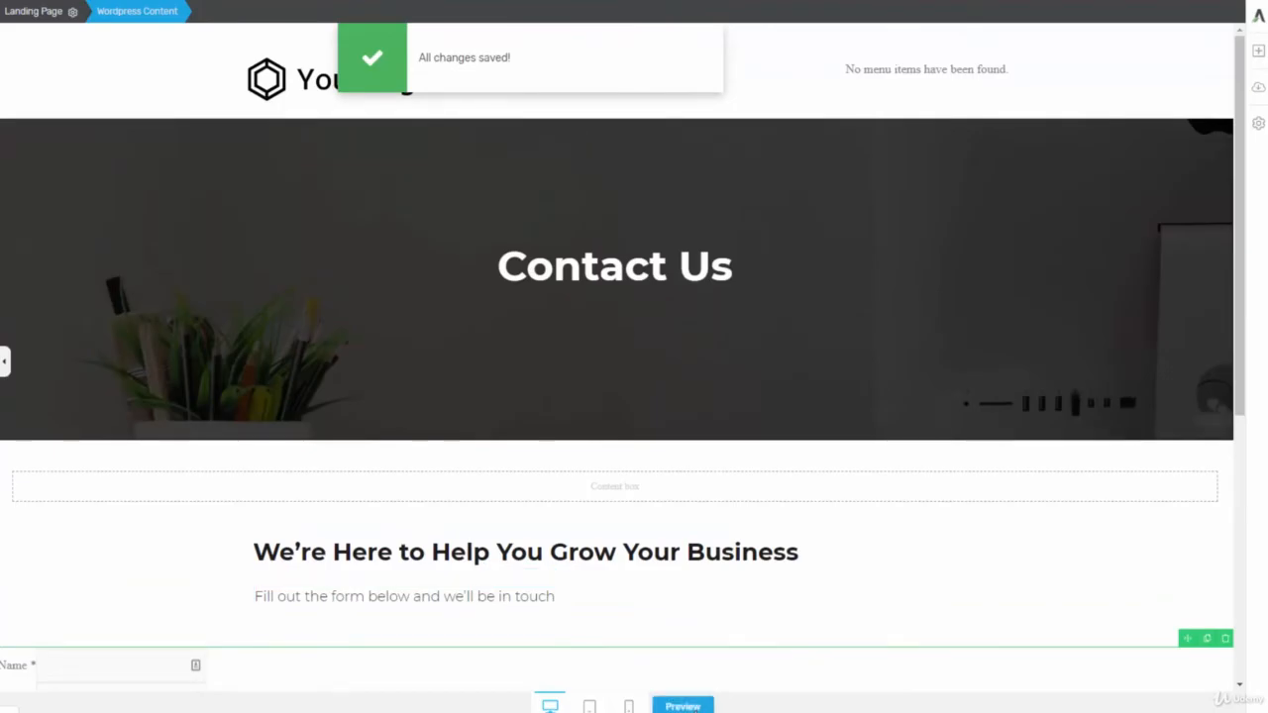
scroll(911, 560, "down", 2)
scroll(918, 556, "down", 3)
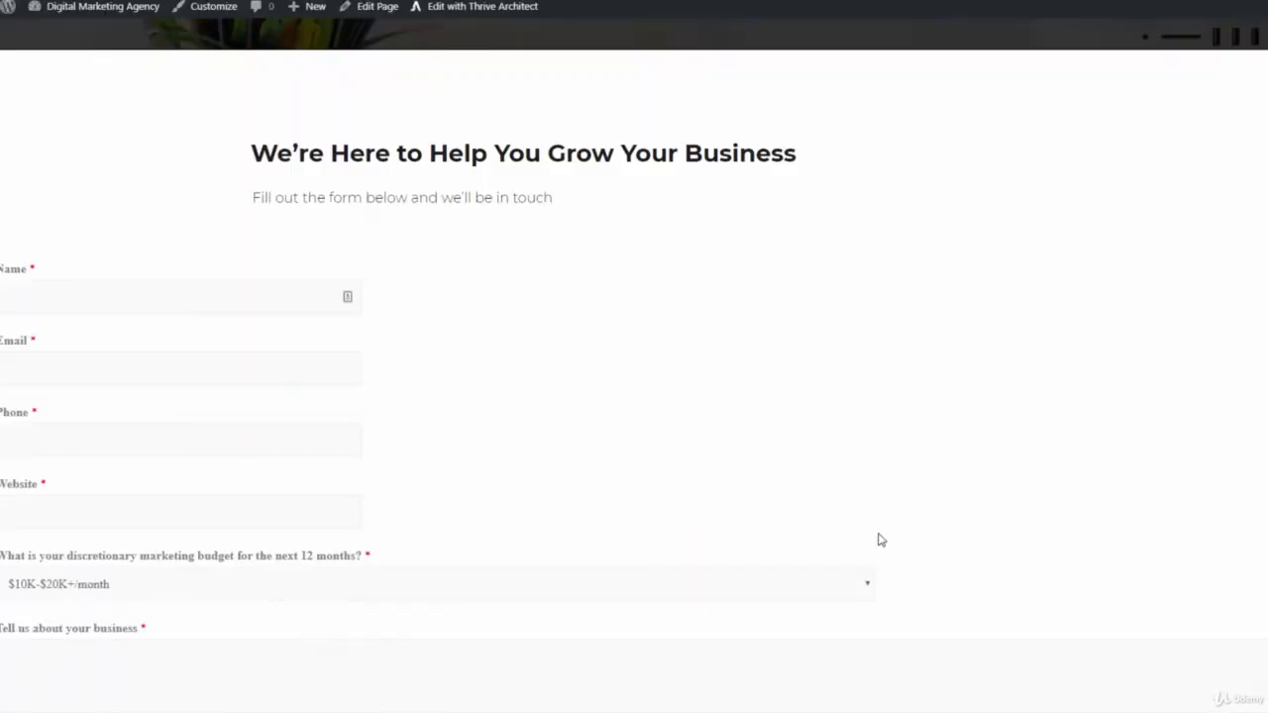
scroll(297, 396, "down", 3)
scroll(314, 301, "up", 4)
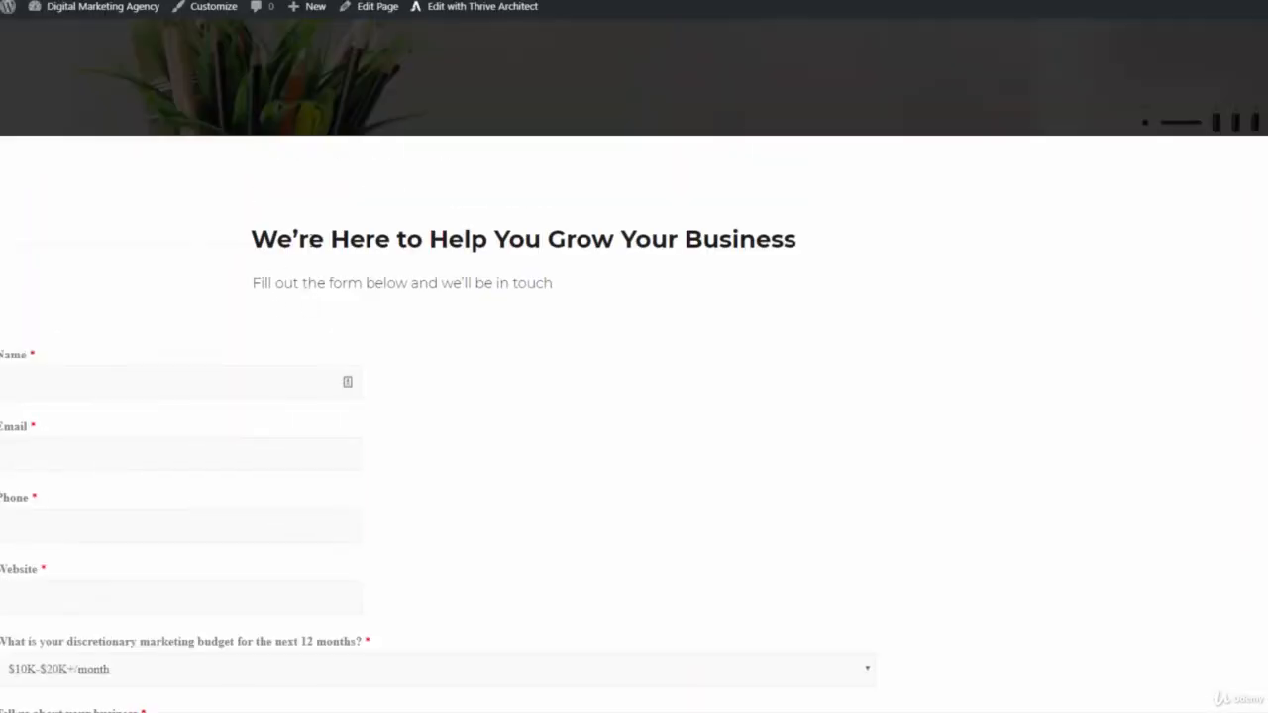
Return to the page editor, save the Contact page and reload the editor to refresh the embedded form.
left_click(355, 2)
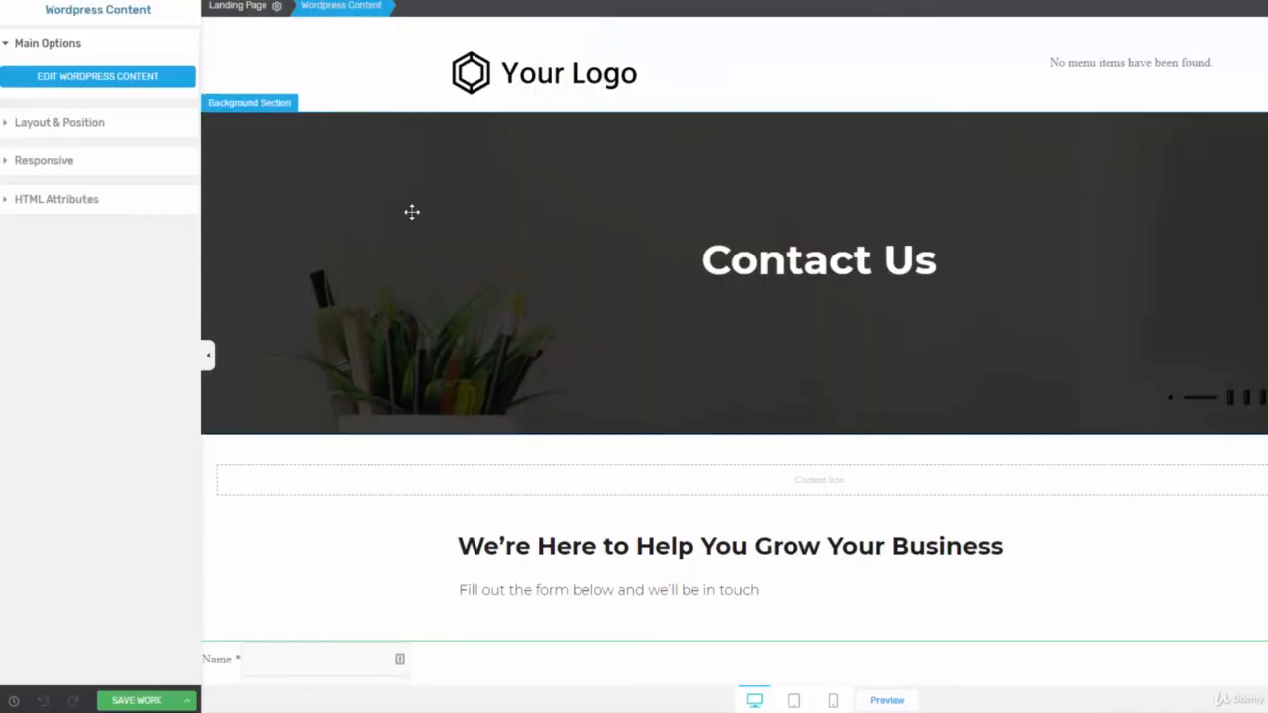
scroll(411, 212, "down", 4)
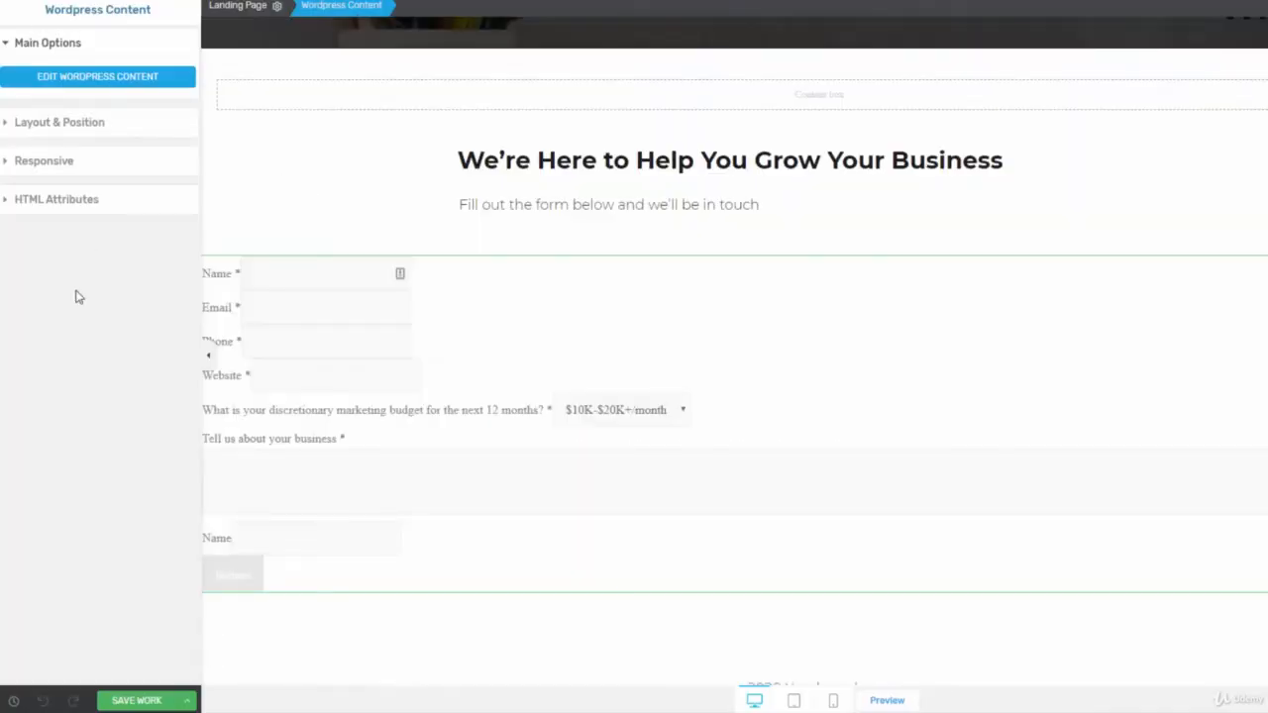
left_click(136, 701)
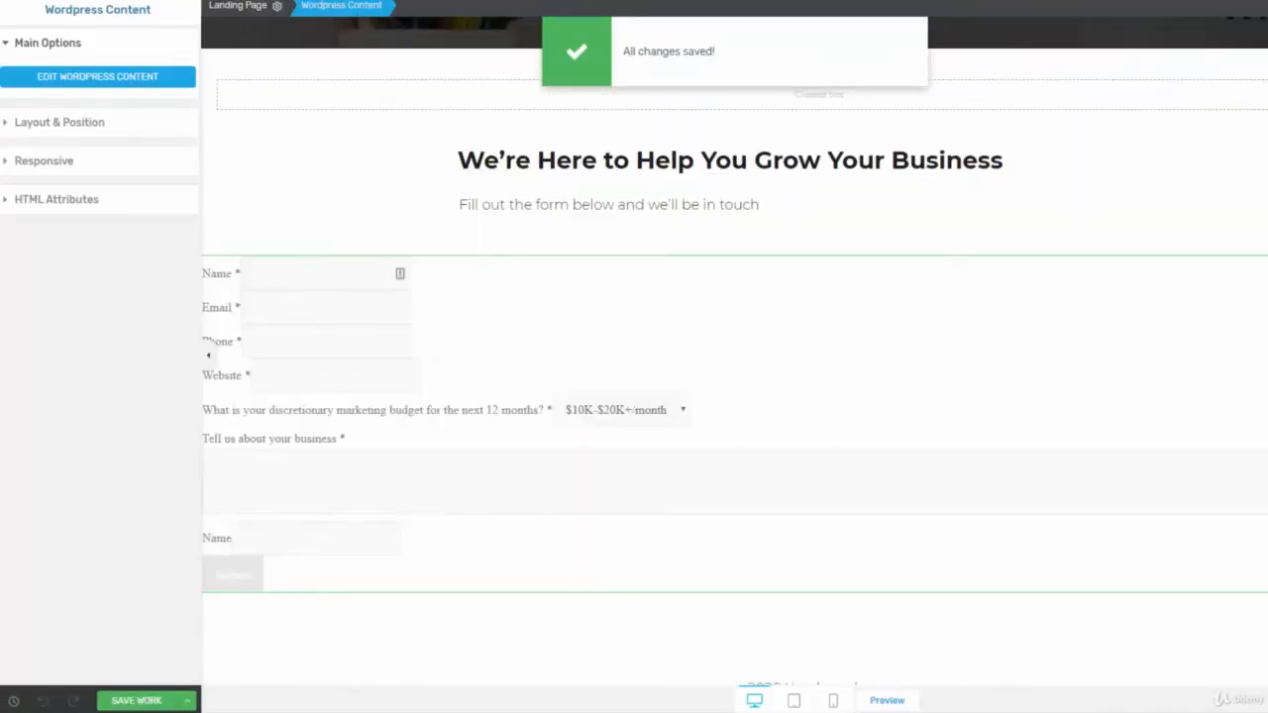
key("F5")
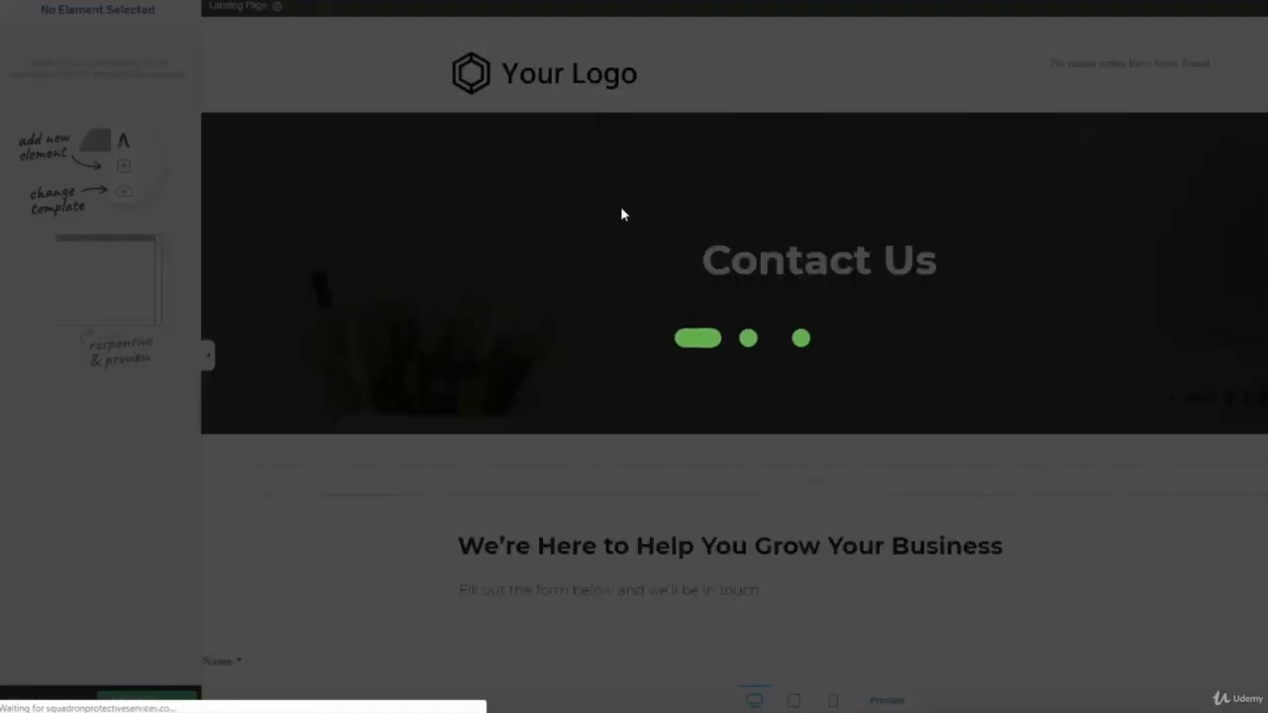
scroll(575, 263, "down", 7)
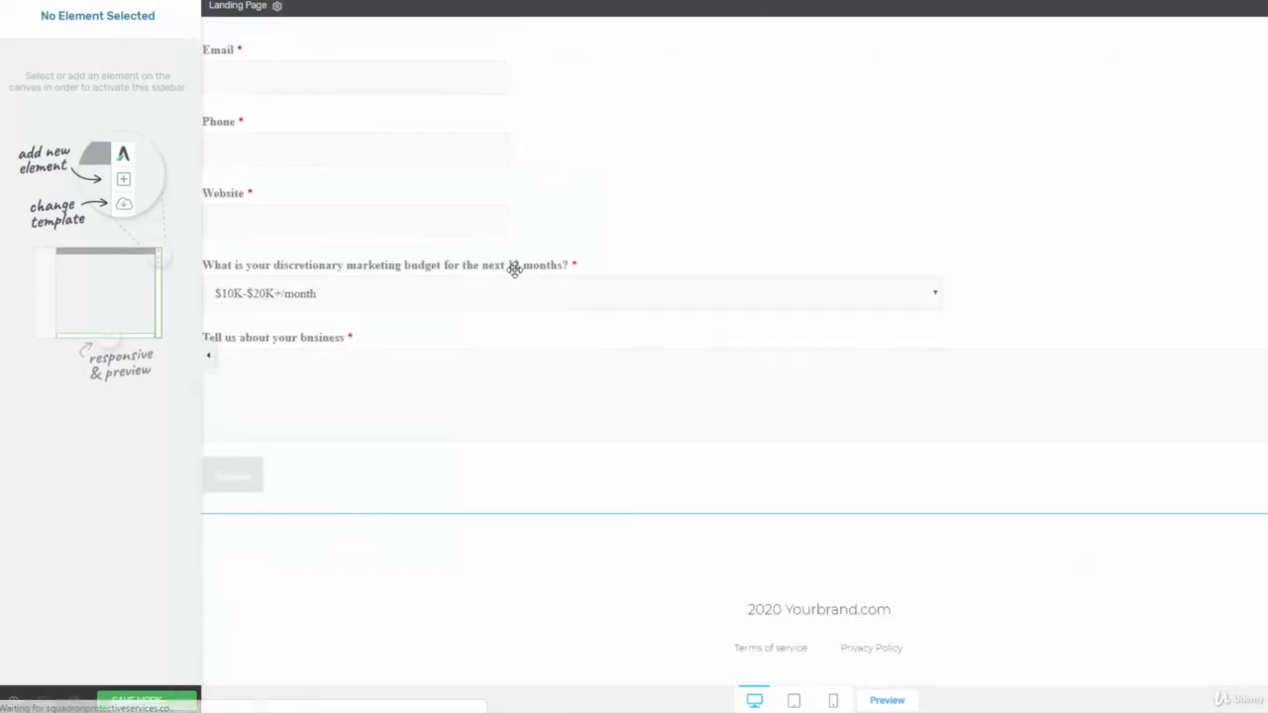
scroll(497, 293, "up", 2)
scroll(497, 294, "up", 1)
Give the embedded form a 328 px left margin and 218 px right padding, and save the page.
left_click(496, 297)
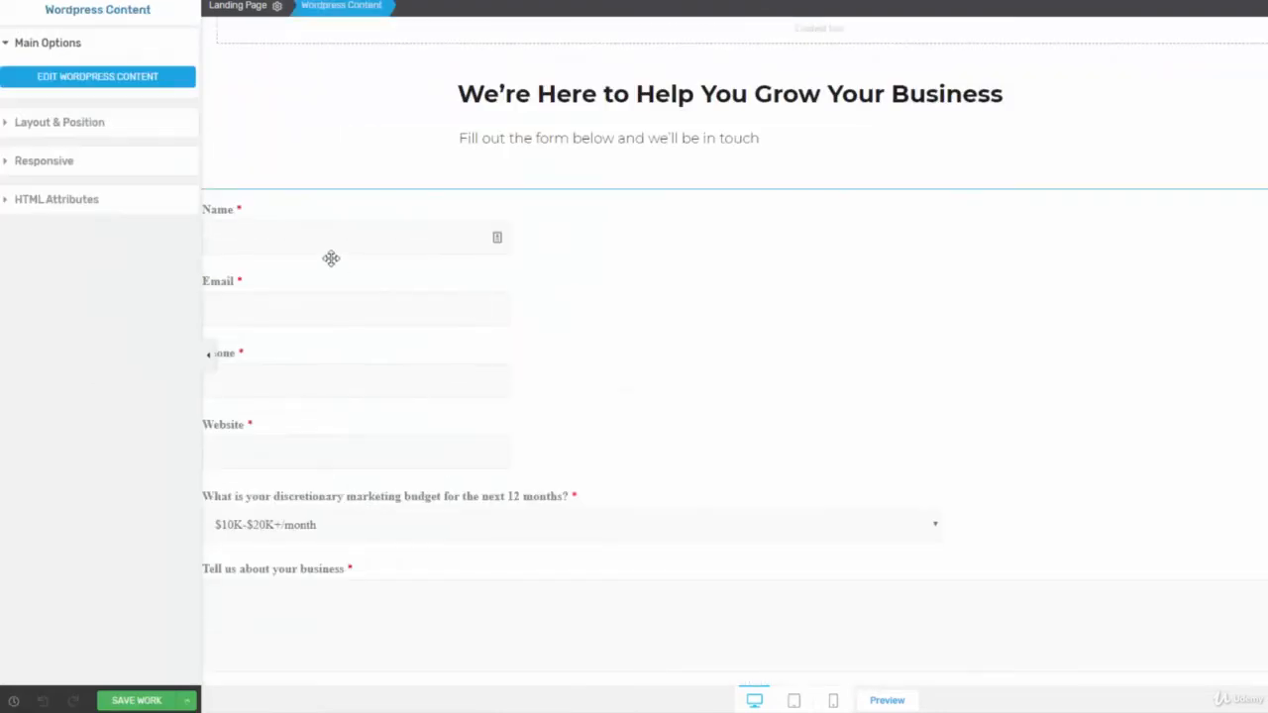
left_click(38, 123)
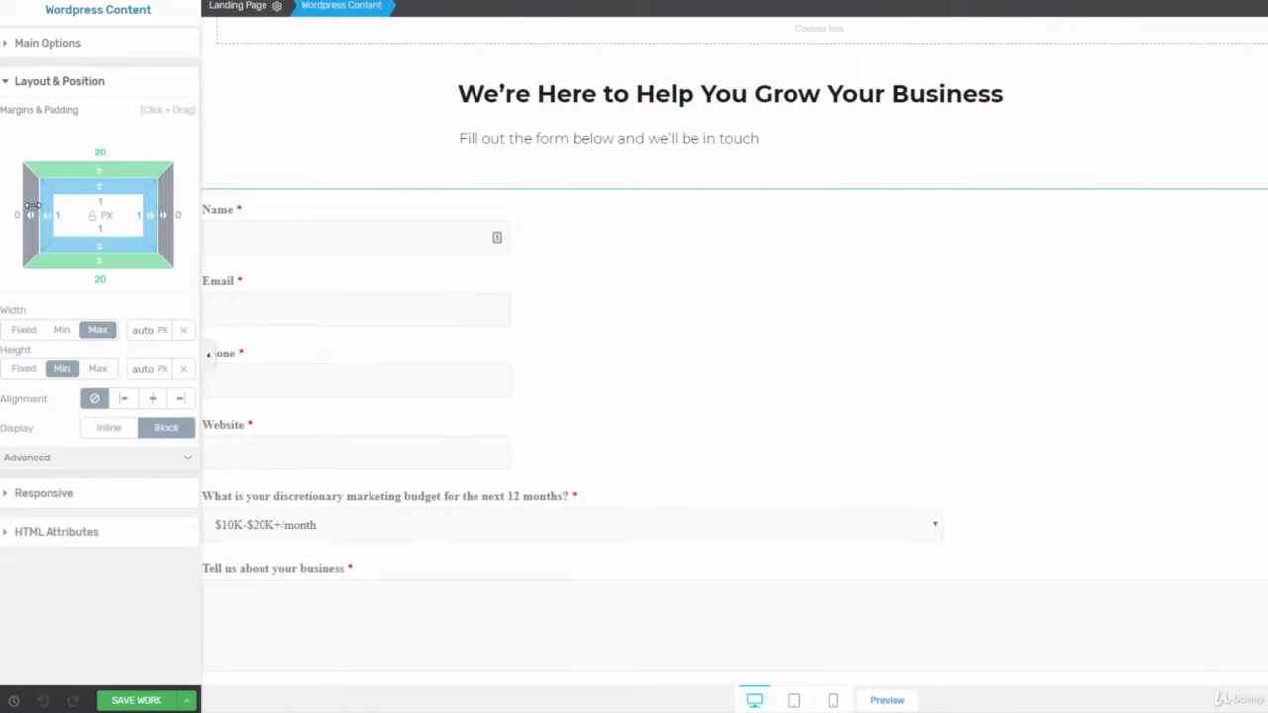
mouse_move(31, 204)
left_mouse_down()
mouse_move(8, 205)
mouse_move(87, 196)
mouse_move(36, 202)
mouse_move(47, 202)
left_mouse_up()
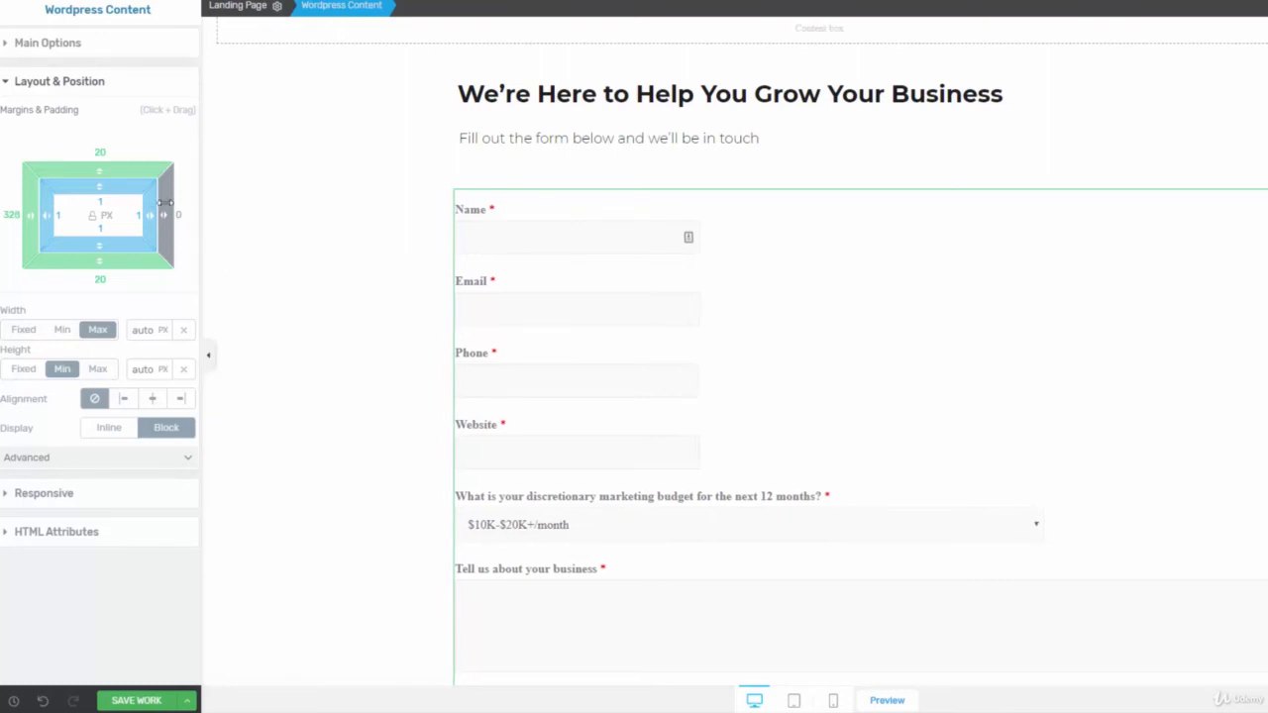
left_click_drag(133, 205, 2, 198)
left_click(136, 700)
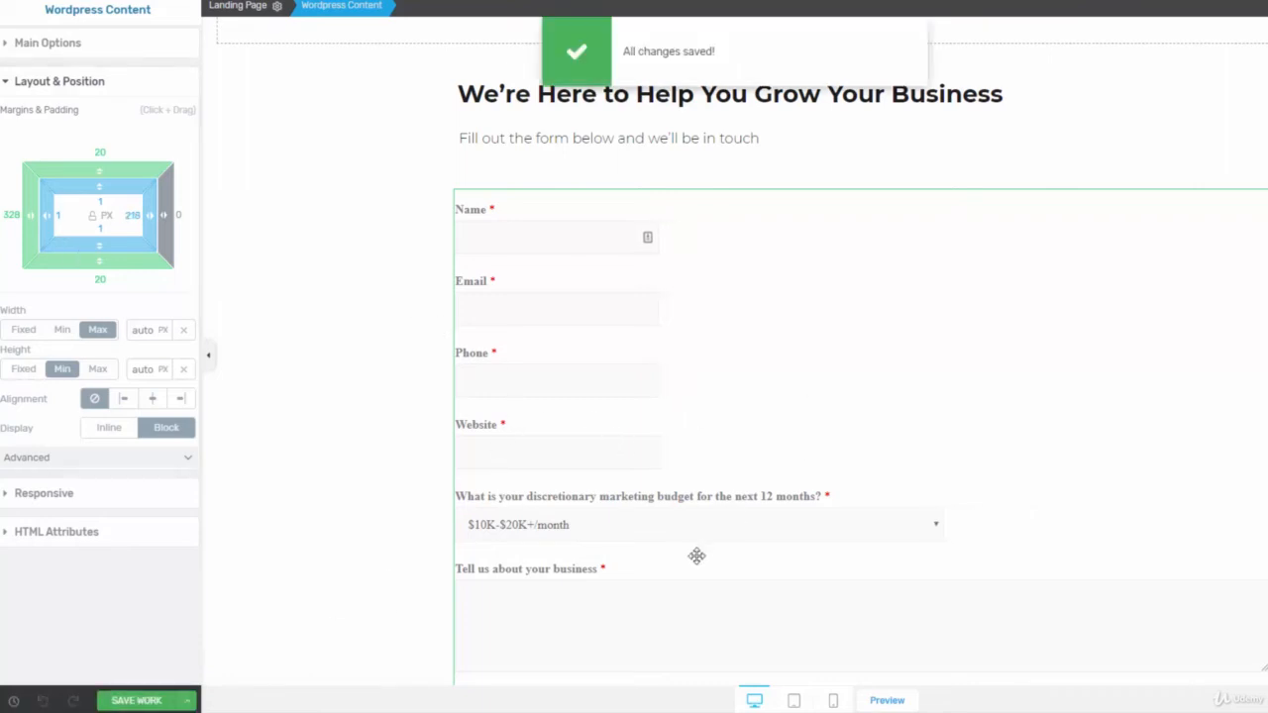
Preview the Contact page and check the form's alignment and the choices in the marketing budget dropdown.
left_click(888, 701)
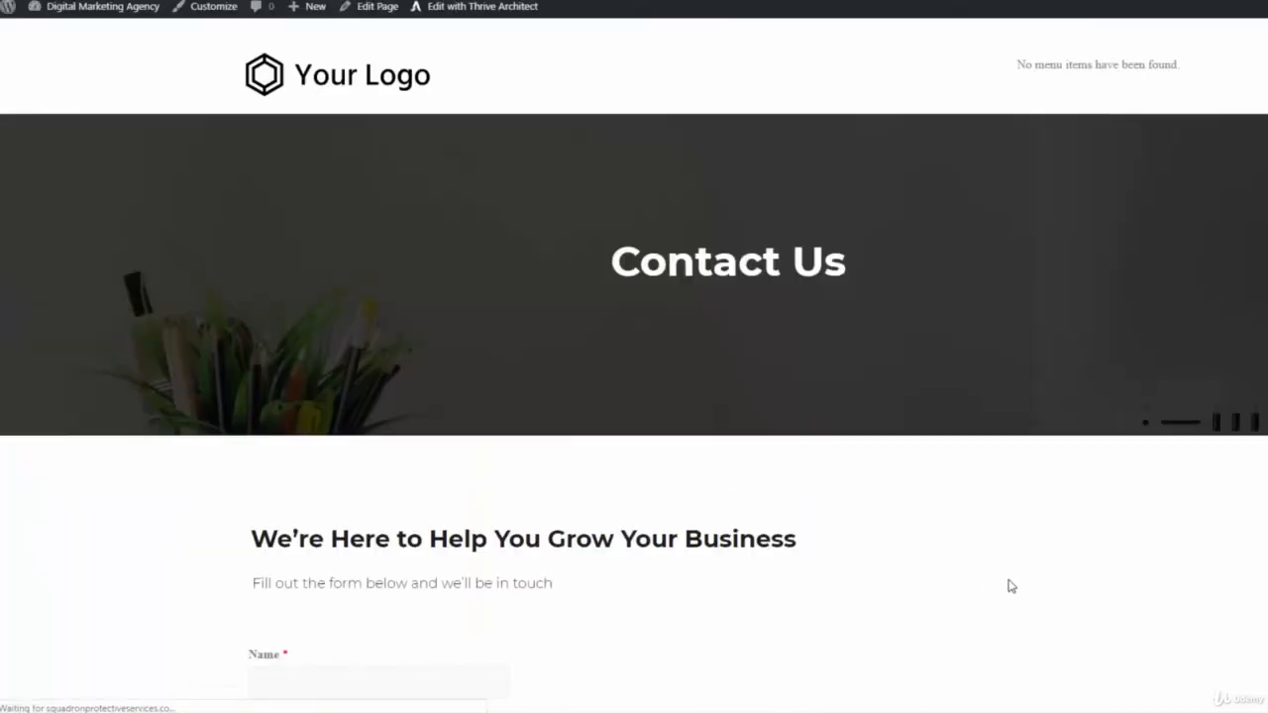
scroll(1010, 587, "down", 6)
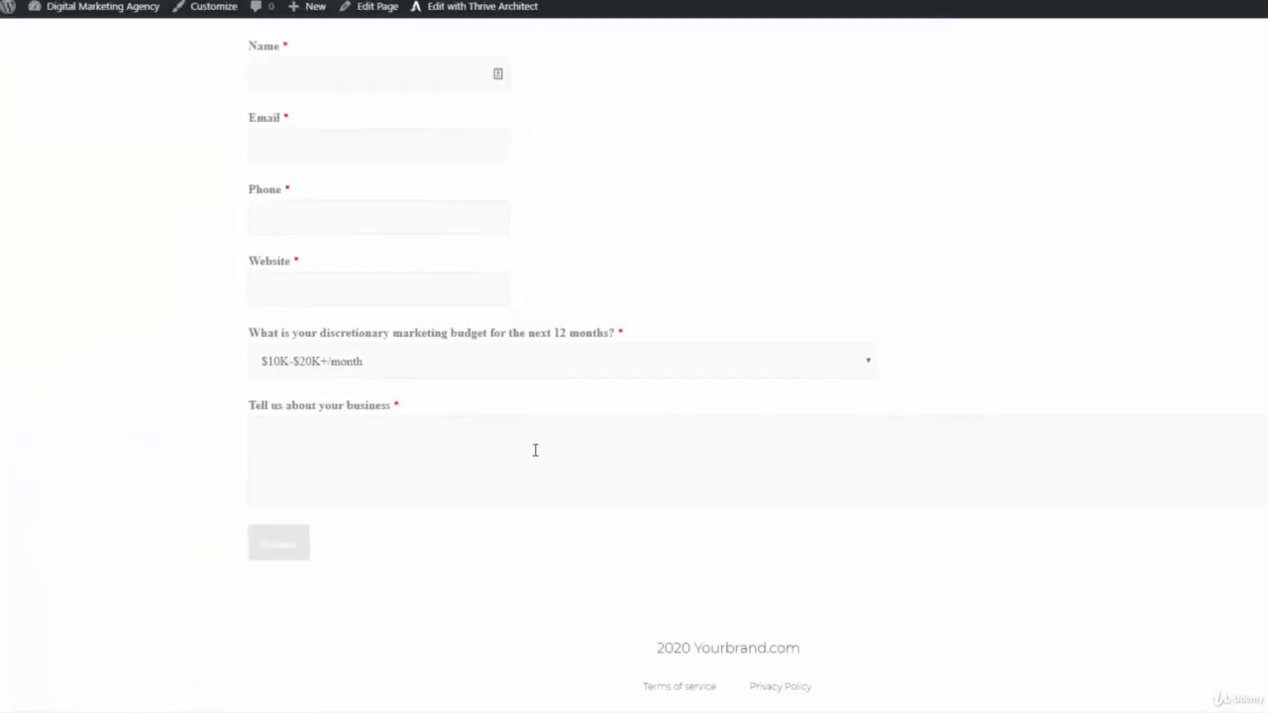
left_click(418, 360)
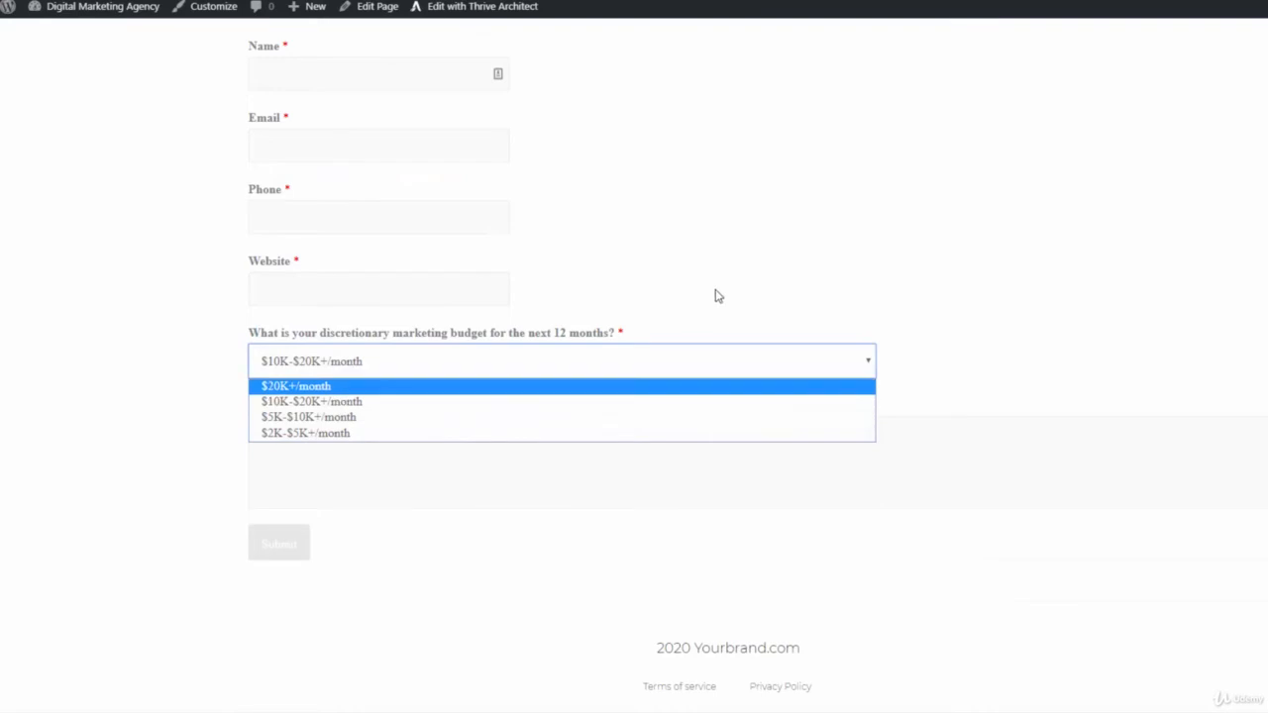
left_click(673, 364)
scroll(517, 526, "up", 1)
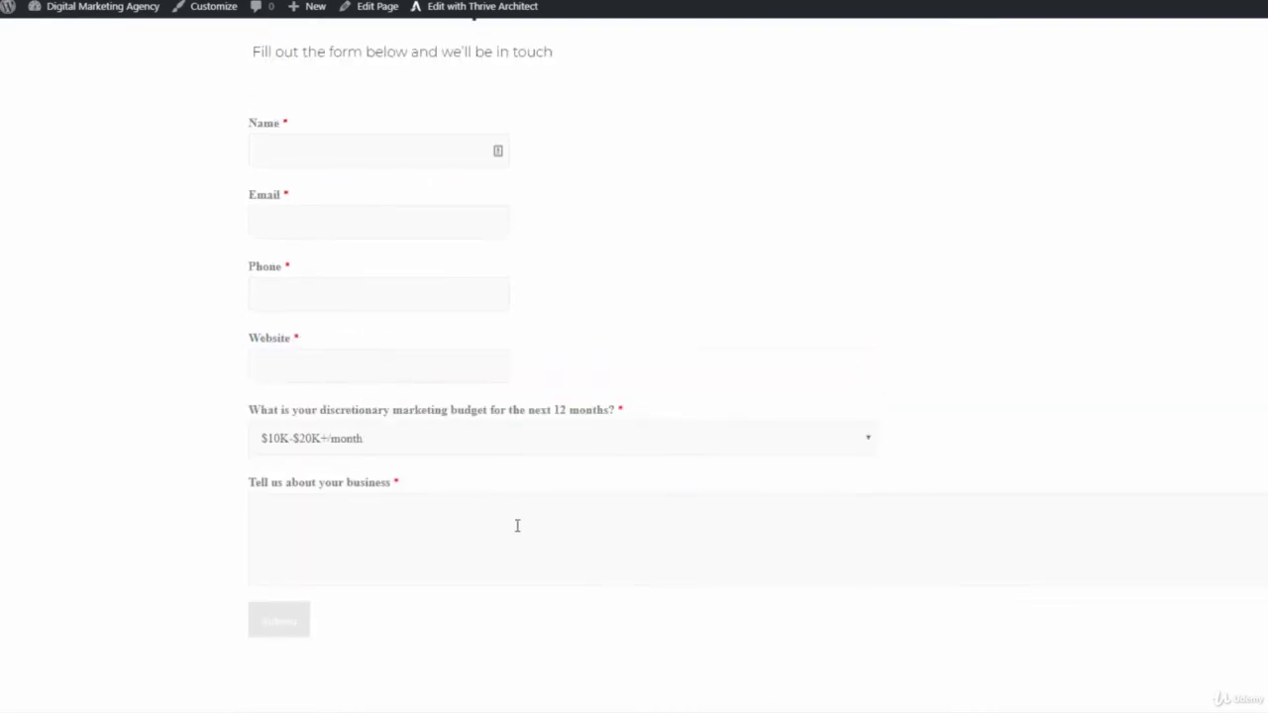
scroll(552, 485, "up", 3)
scroll(575, 509, "down", 4)
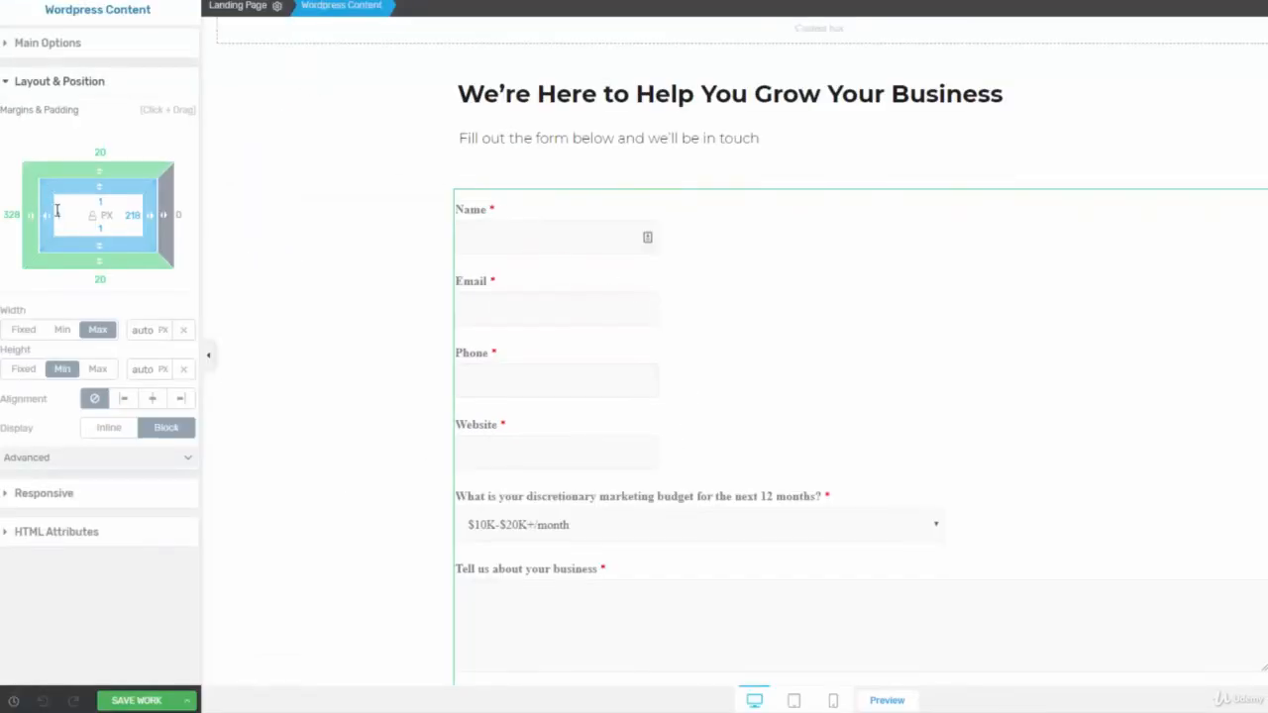
Increase the embedded form's right padding to 401 px and save the page.
left_click_drag(131, 208, 44, 208)
left_click_drag(146, 204, 86, 209)
left_click(136, 698)
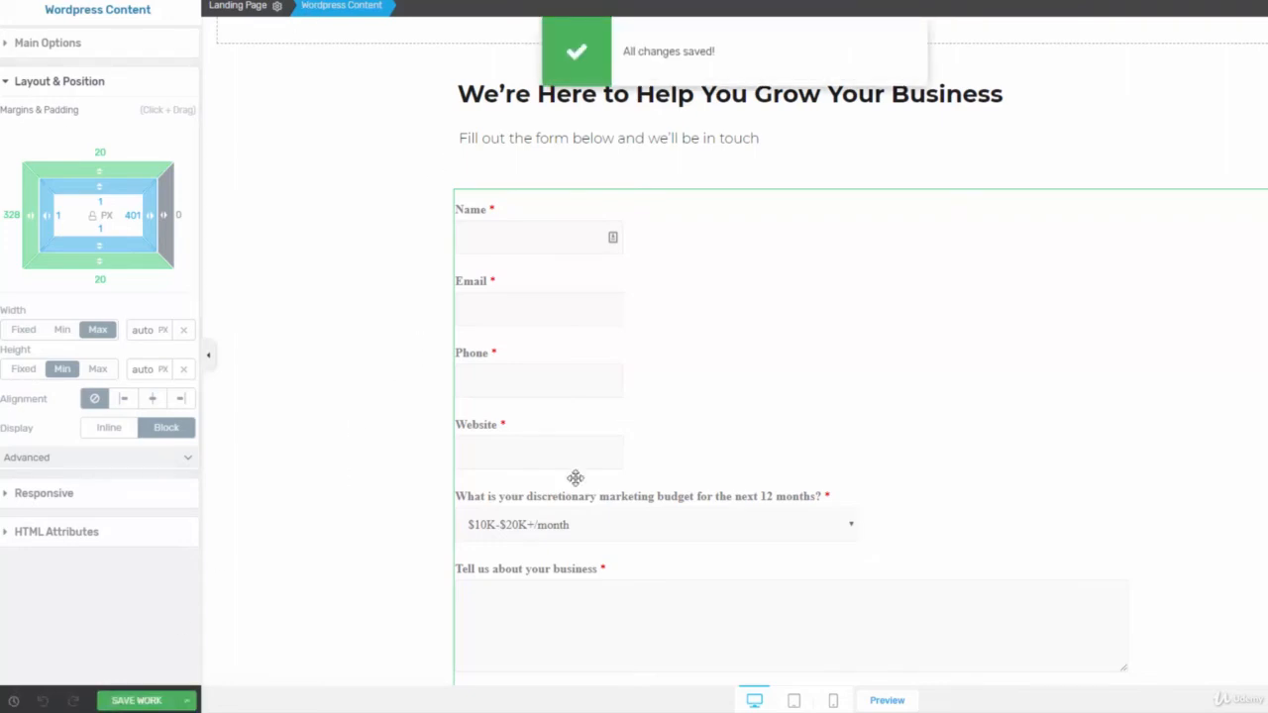
Preview the Contact page again and check the width of the "Tell us about your business" box.
left_click(885, 702)
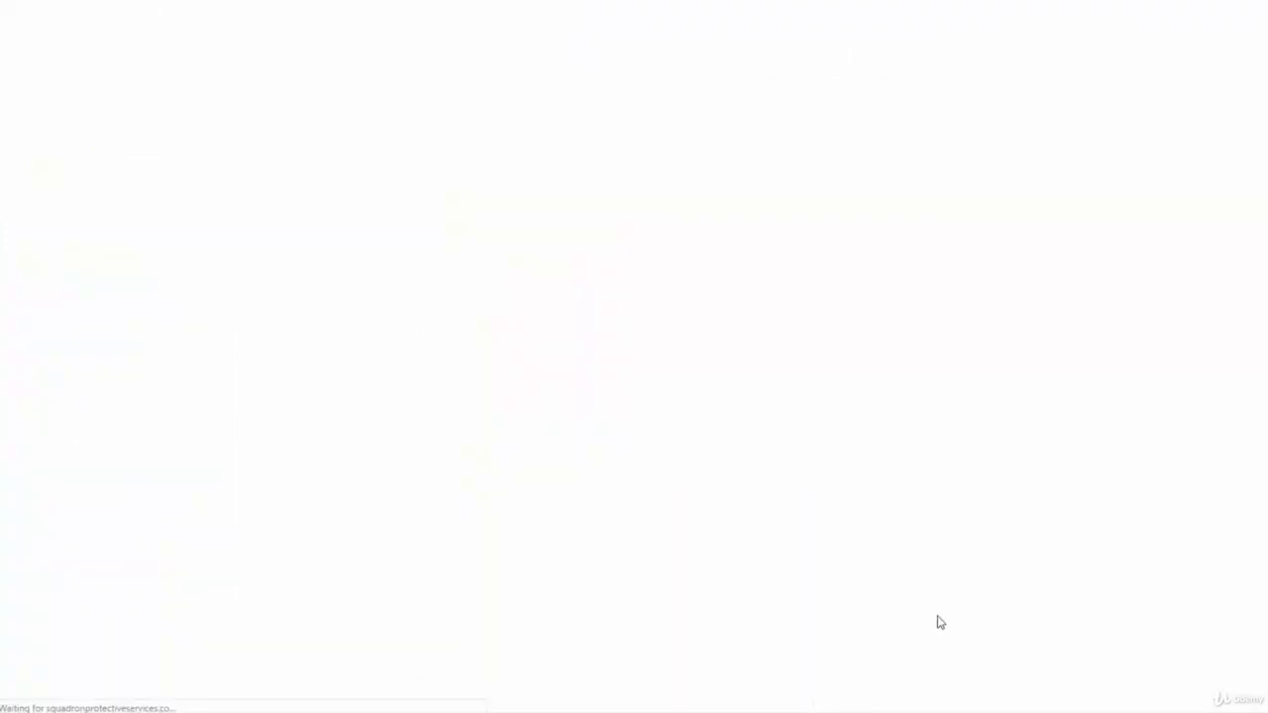
scroll(1061, 450, "down", 5)
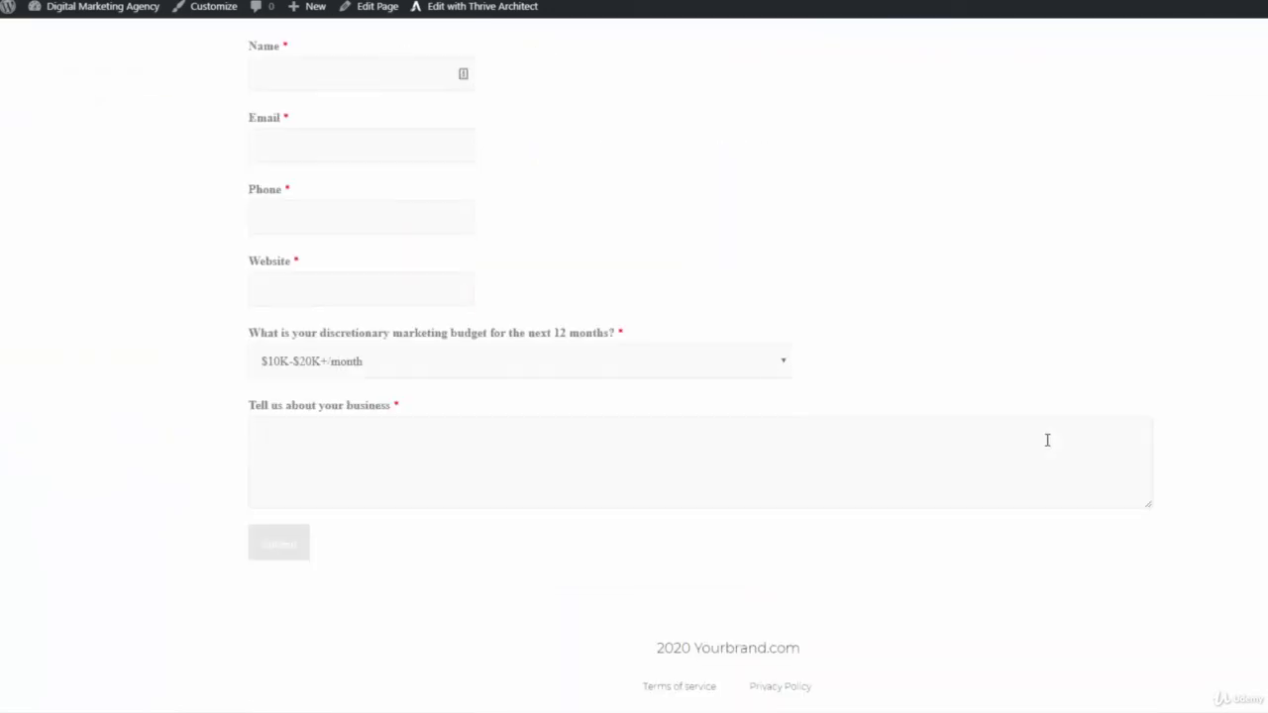
scroll(1048, 440, "up", 3)
scroll(1044, 438, "down", 3)
scroll(1007, 449, "up", 2)
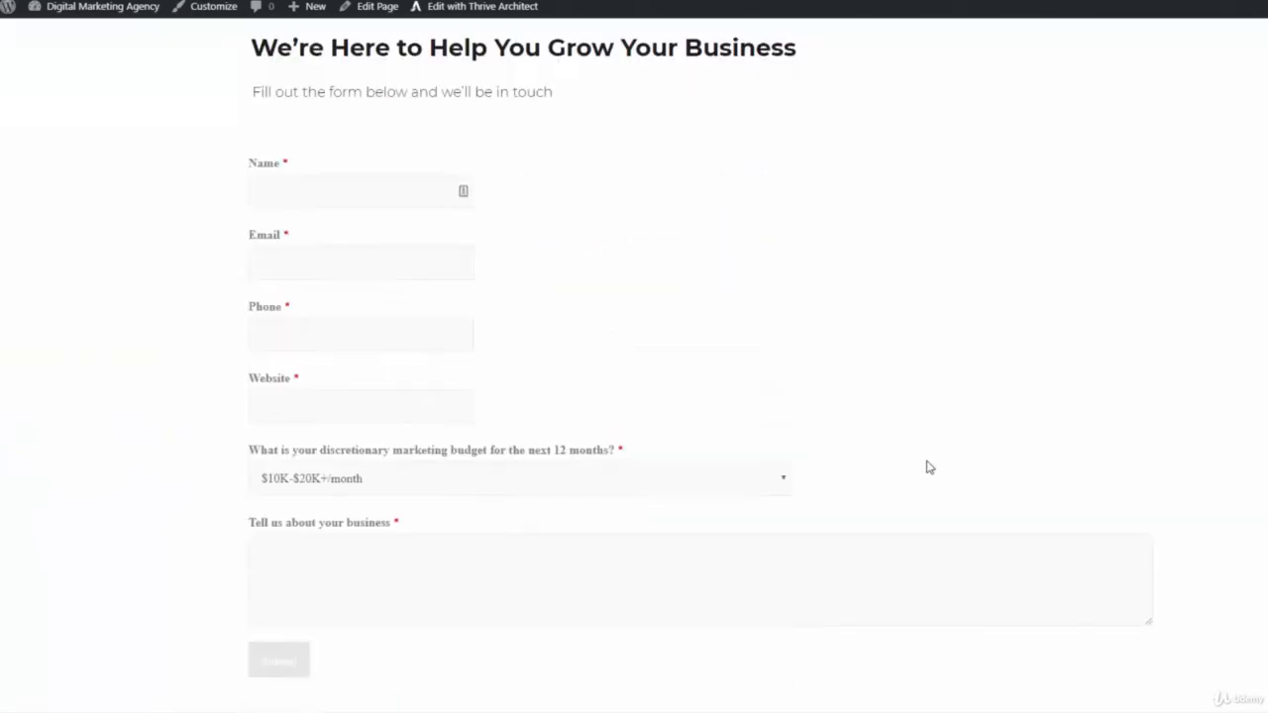
scroll(929, 467, "down", 1)
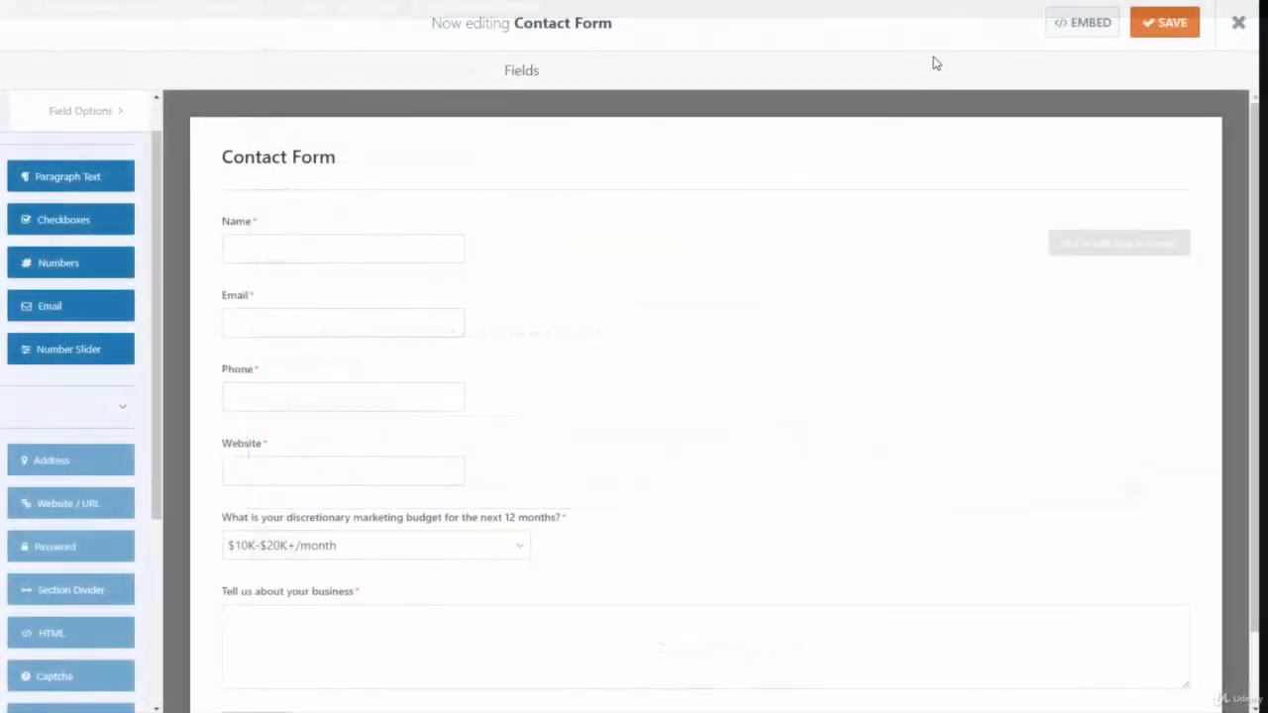
Save the Contact Form in WPForms and open the WordPress menu editor for the primary menu.
left_click(1181, 24)
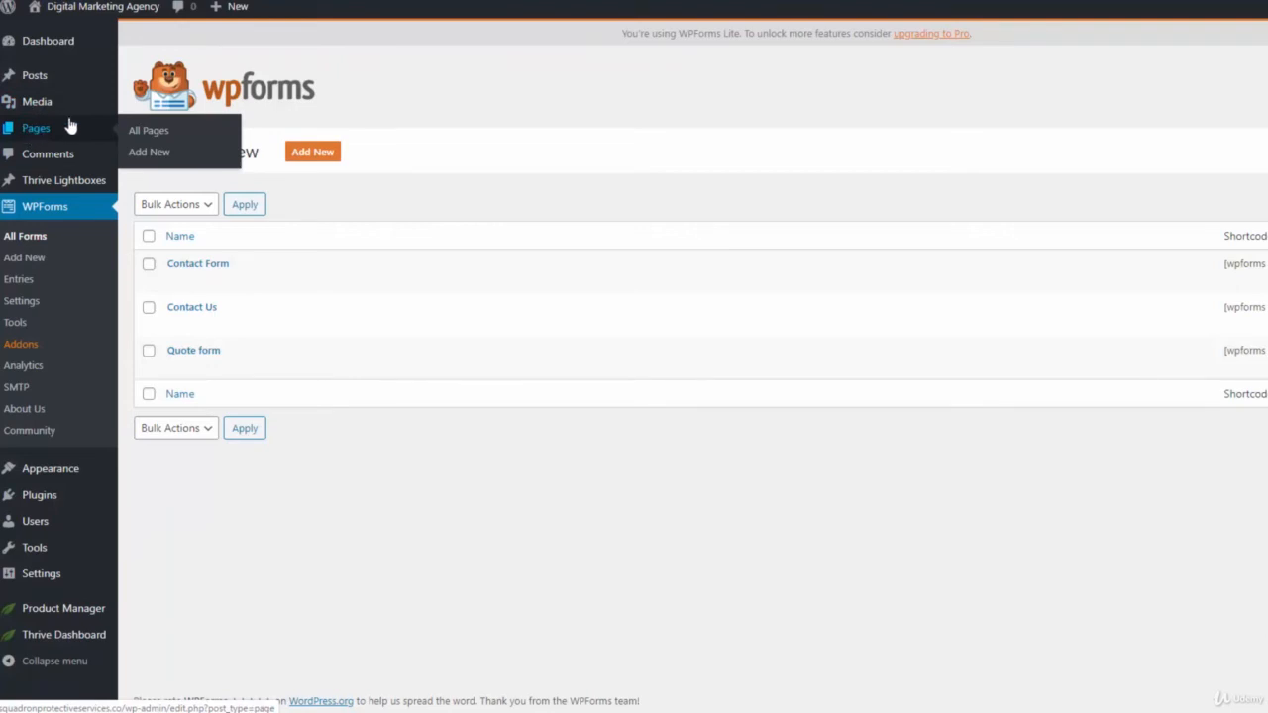
left_click(31, 128)
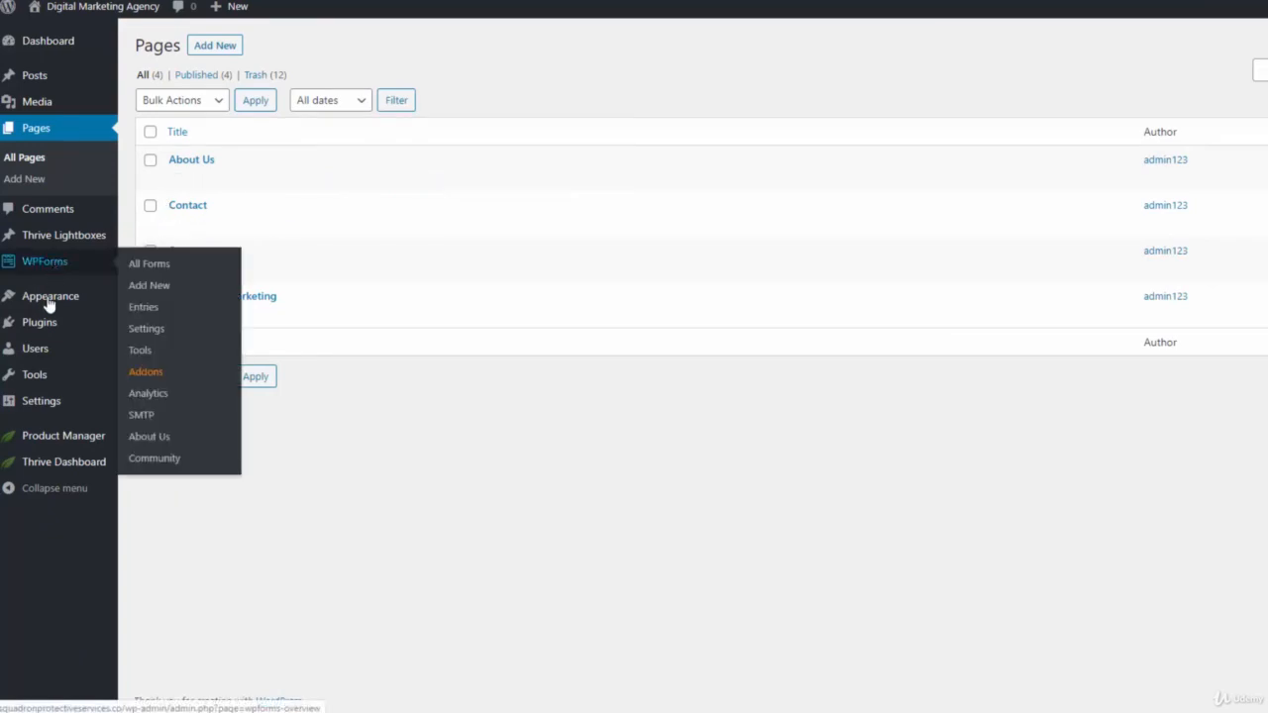
mouse_move(40, 302)
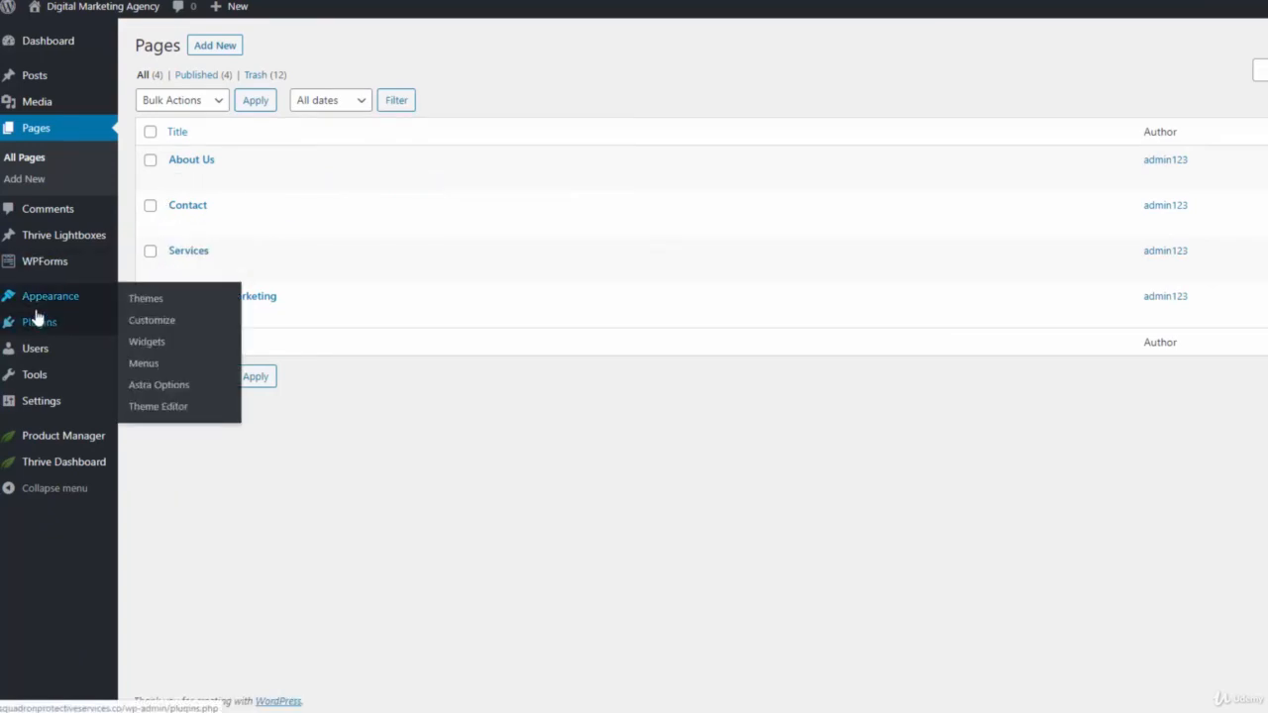
left_click(170, 360)
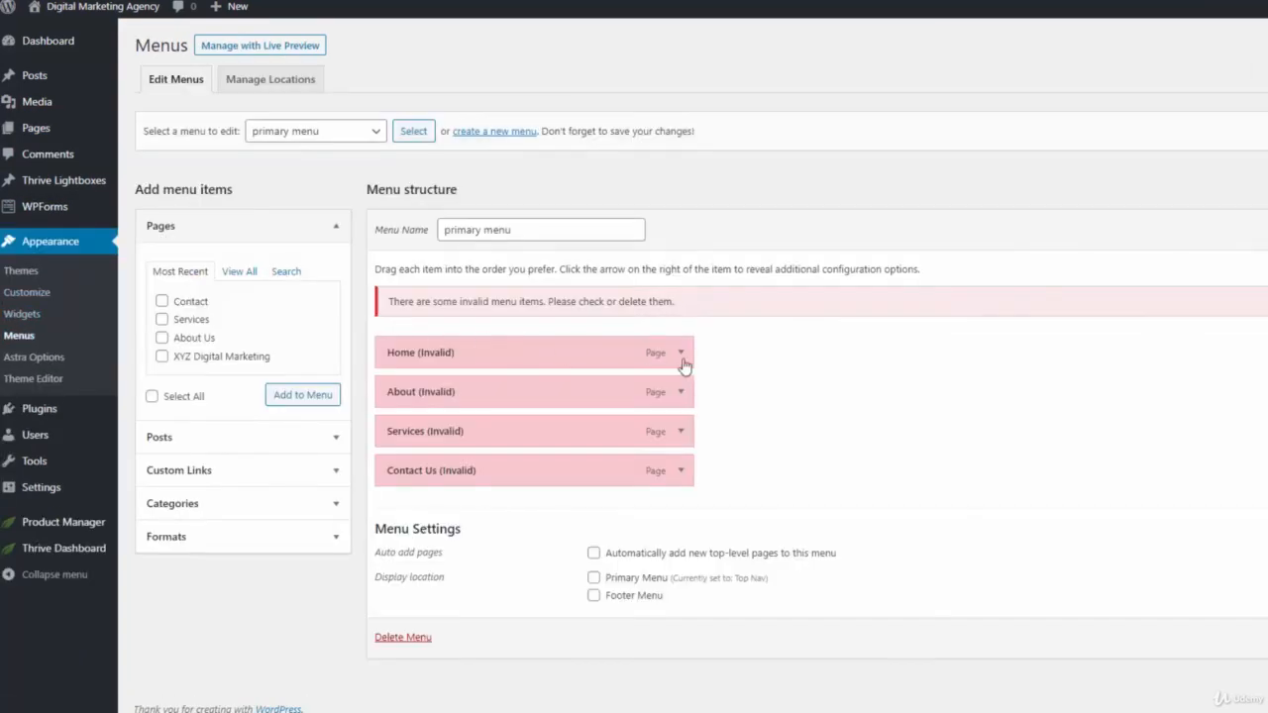
Remove the invalid Home, About, Services and Contact Us items from the primary menu.
left_click(682, 354)
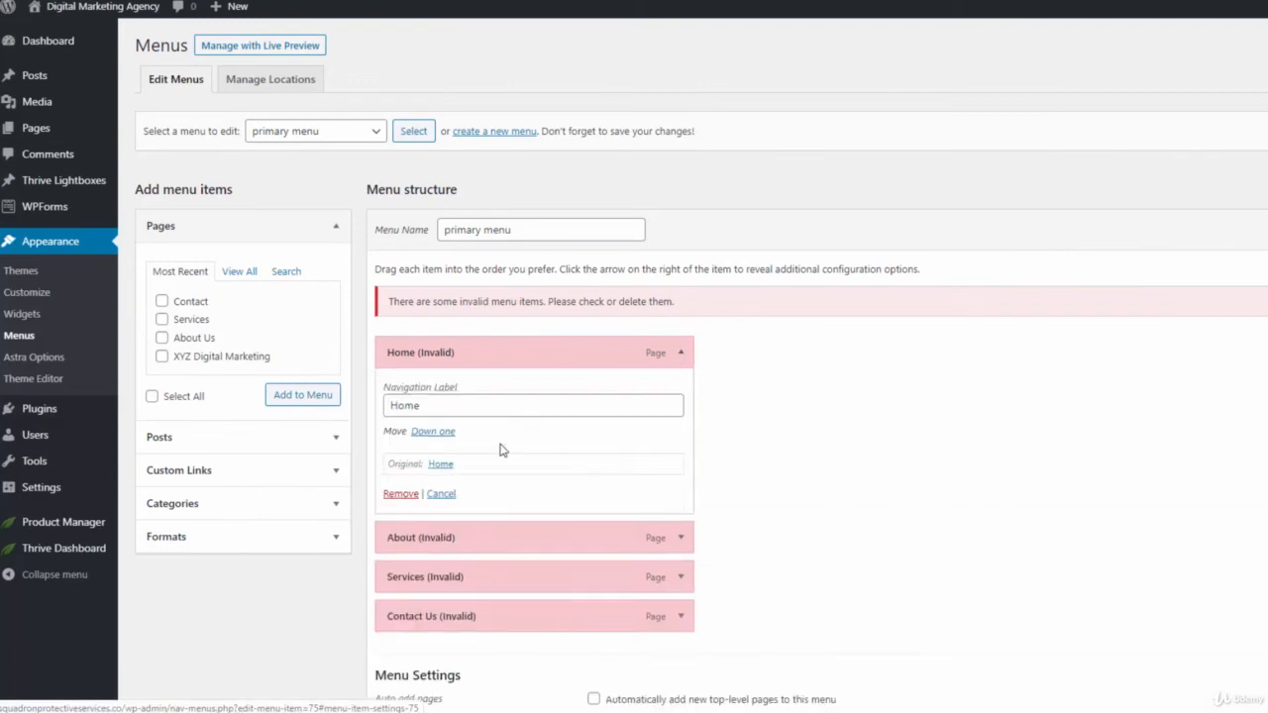
left_click(388, 495)
left_click(680, 353)
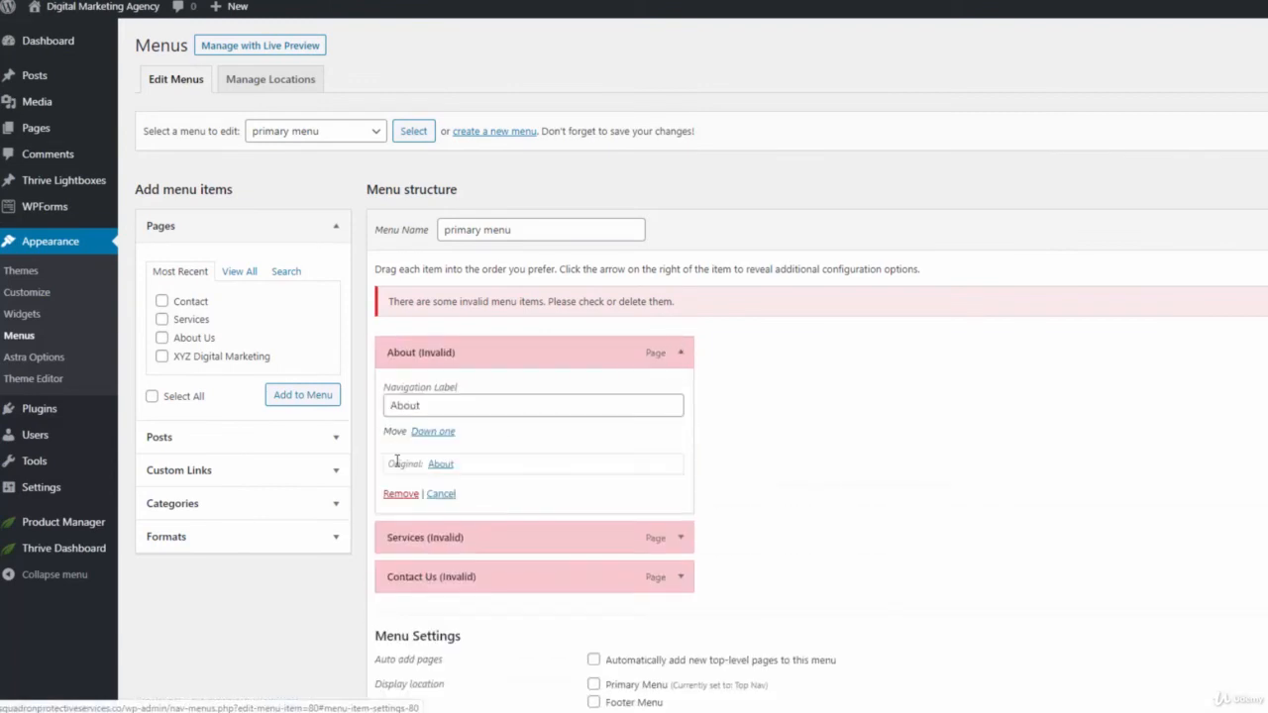
left_click(401, 494)
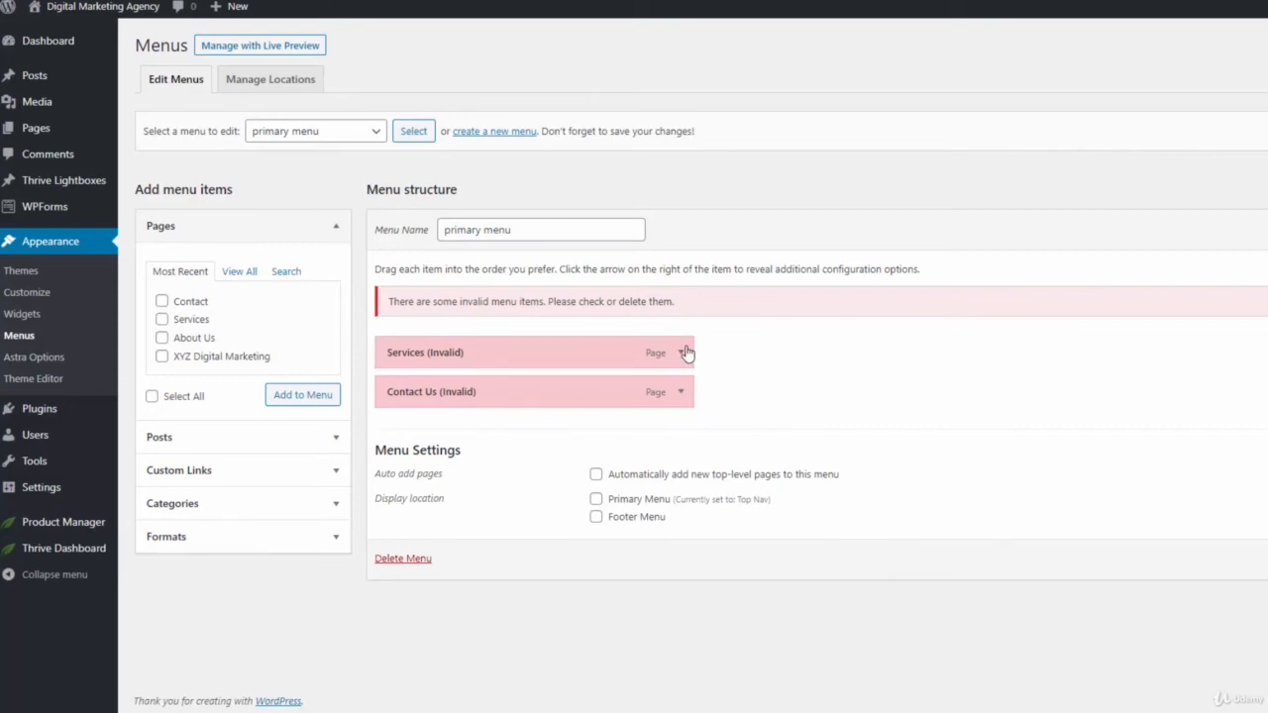
left_click(686, 354)
left_click(399, 492)
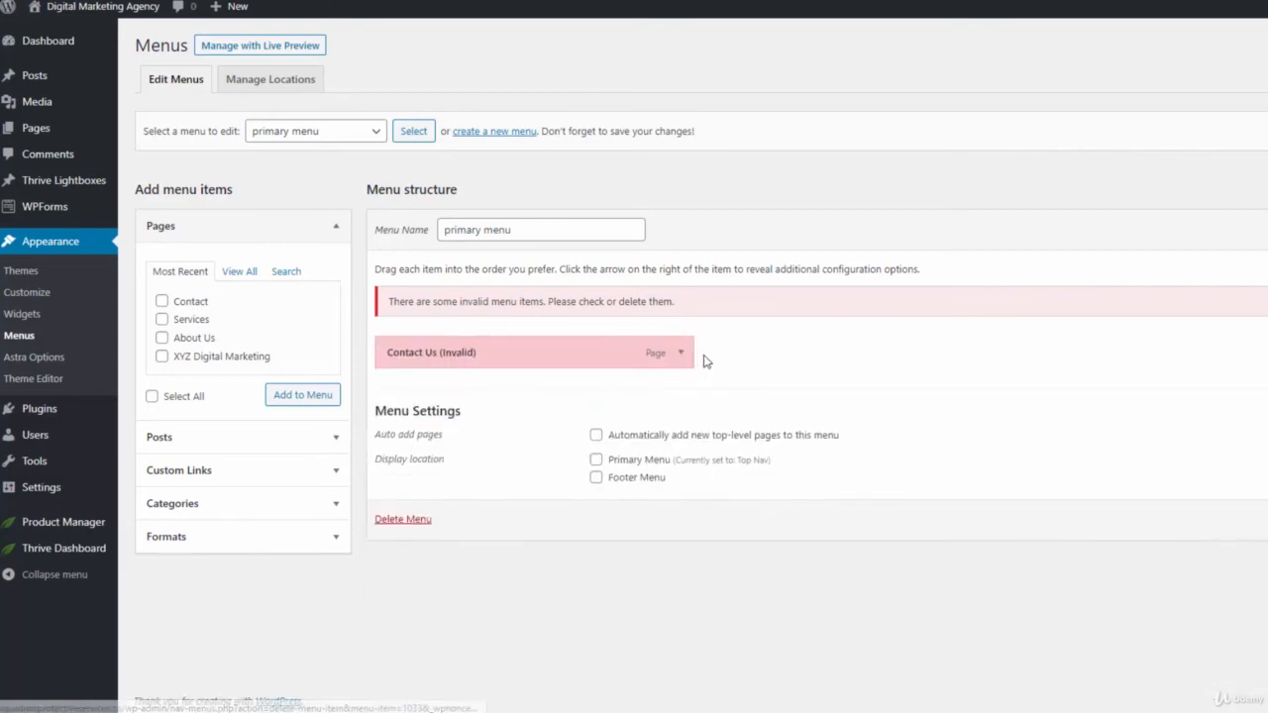
left_click(686, 354)
left_click(401, 472)
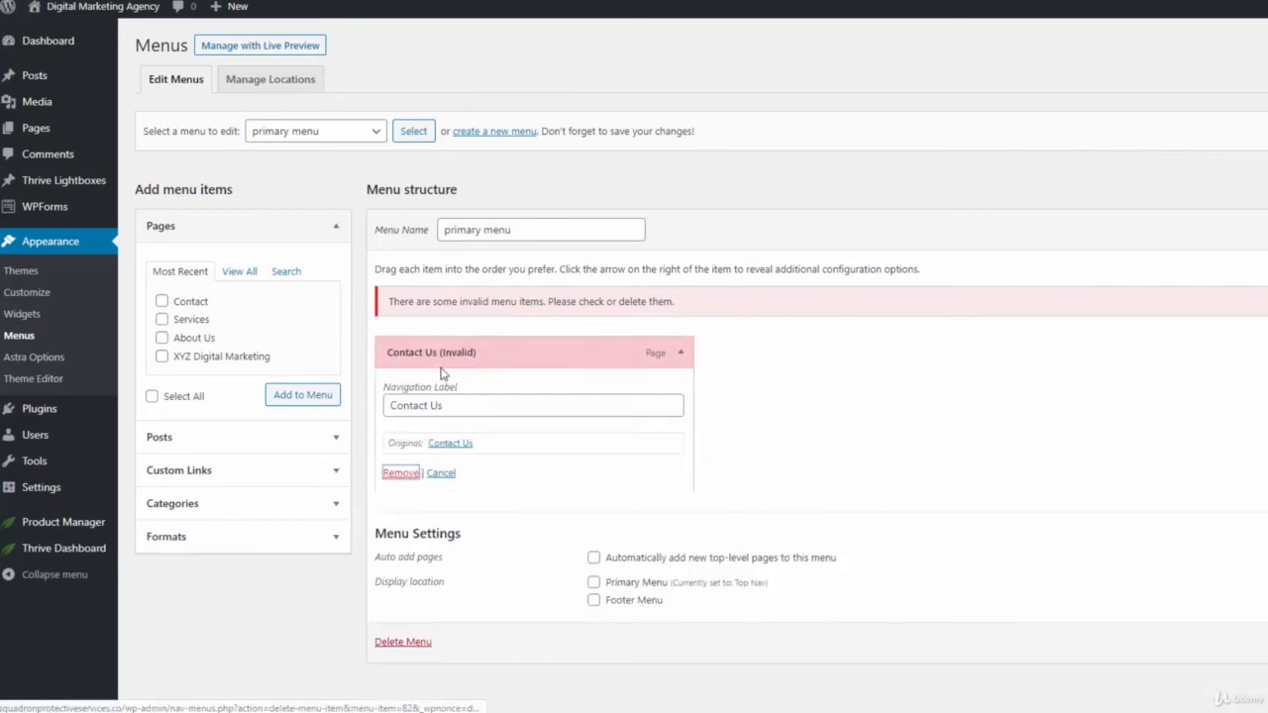
Add the Contact, Services and About Us pages to the primary menu.
left_click(163, 302)
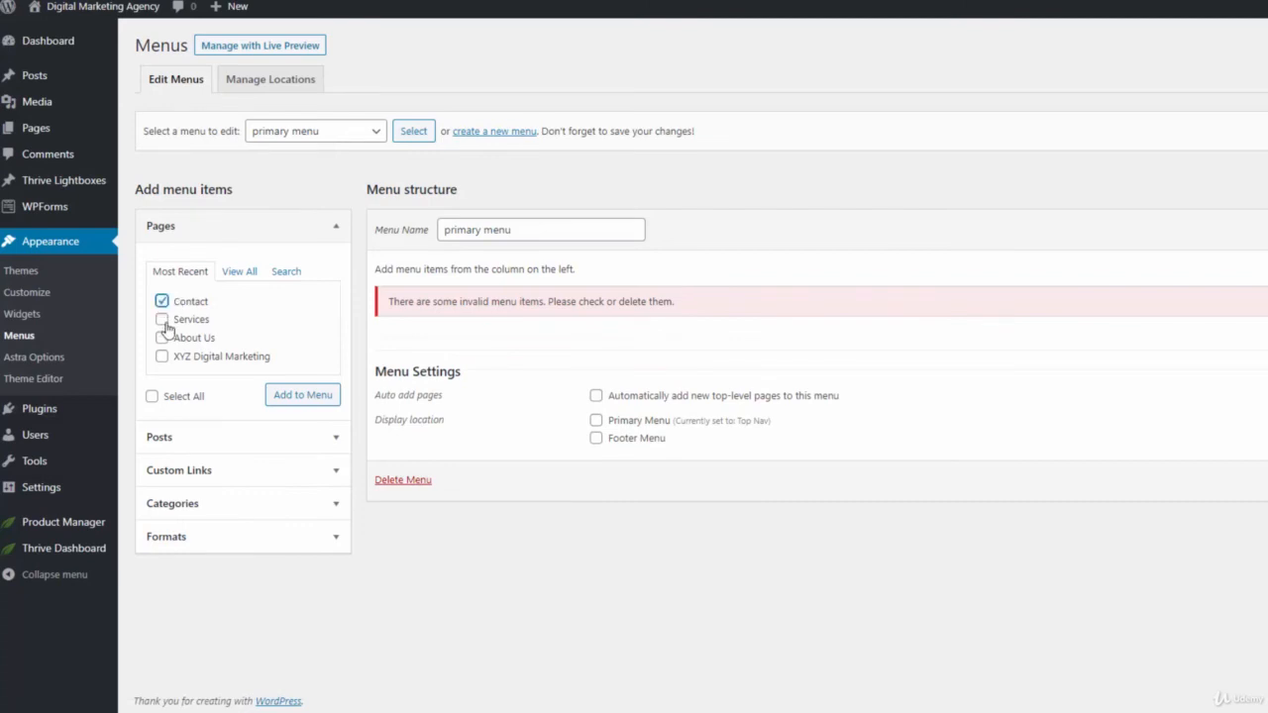
left_click(162, 320)
left_click(163, 339)
left_click(294, 396)
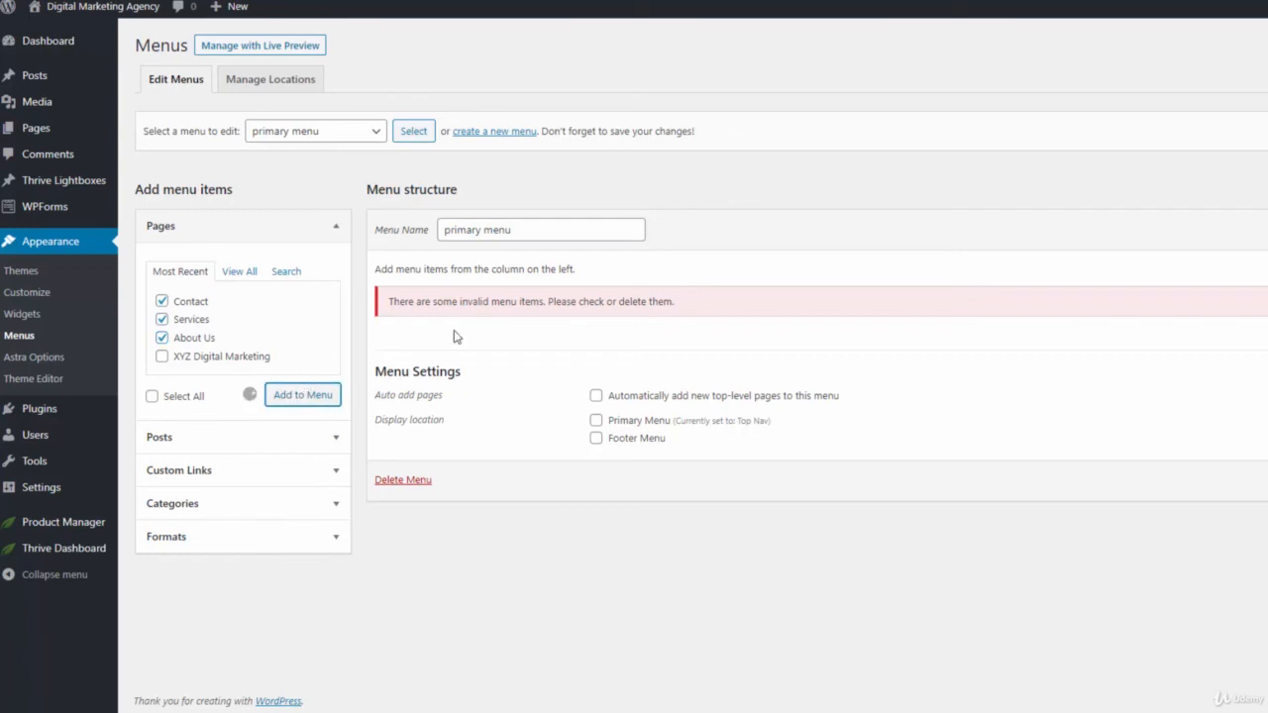
Order the menu items as Services, About Us, Contact, then assign the menu to the Primary Menu location and save it.
left_click_drag(454, 426, 447, 337)
left_click_drag(453, 406, 457, 358)
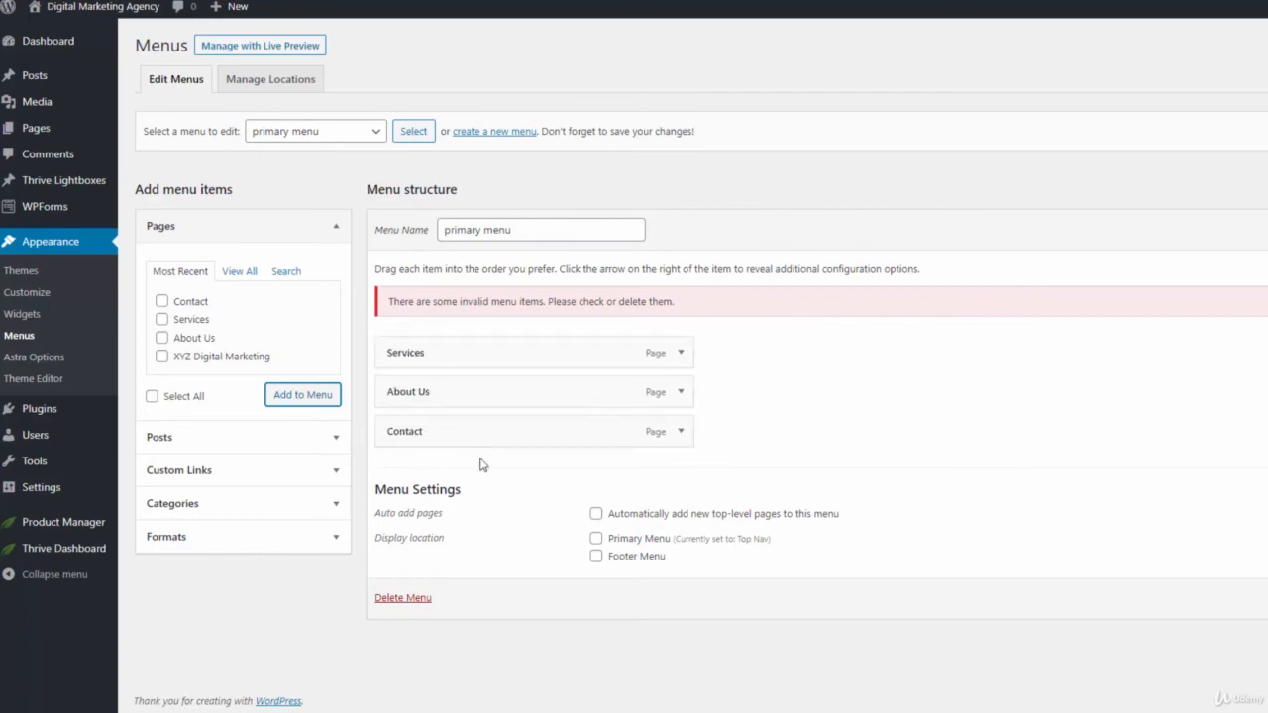
left_click(596, 539)
left_click(1204, 596)
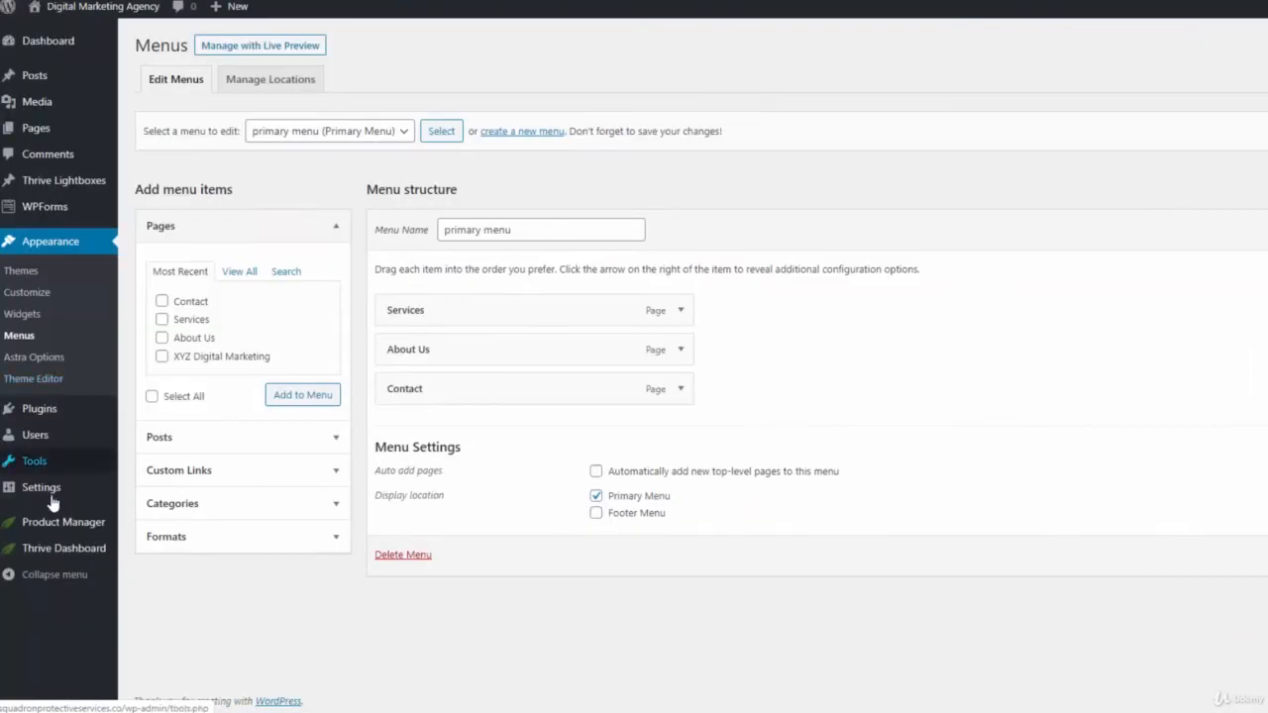
Set the site's homepage to the static page XYZ Digital Marketing in the Reading settings and save the changes.
mouse_move(52, 493)
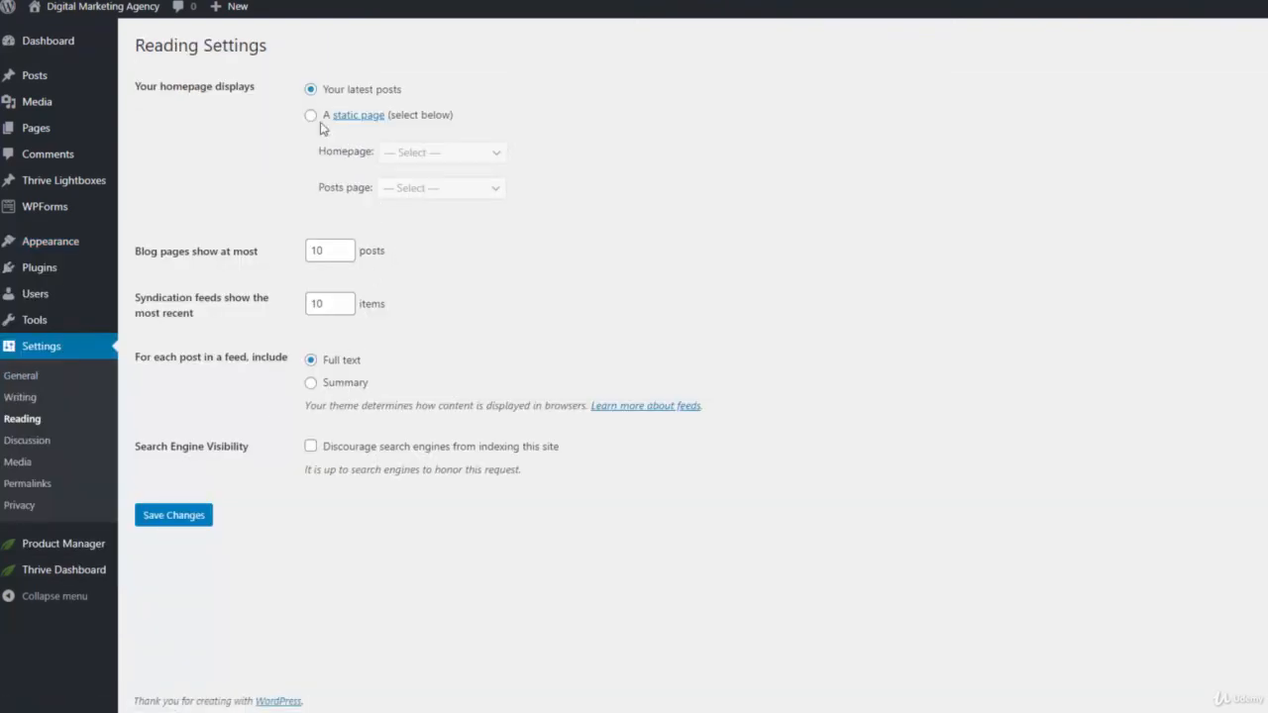
left_click(312, 116)
left_click(466, 154)
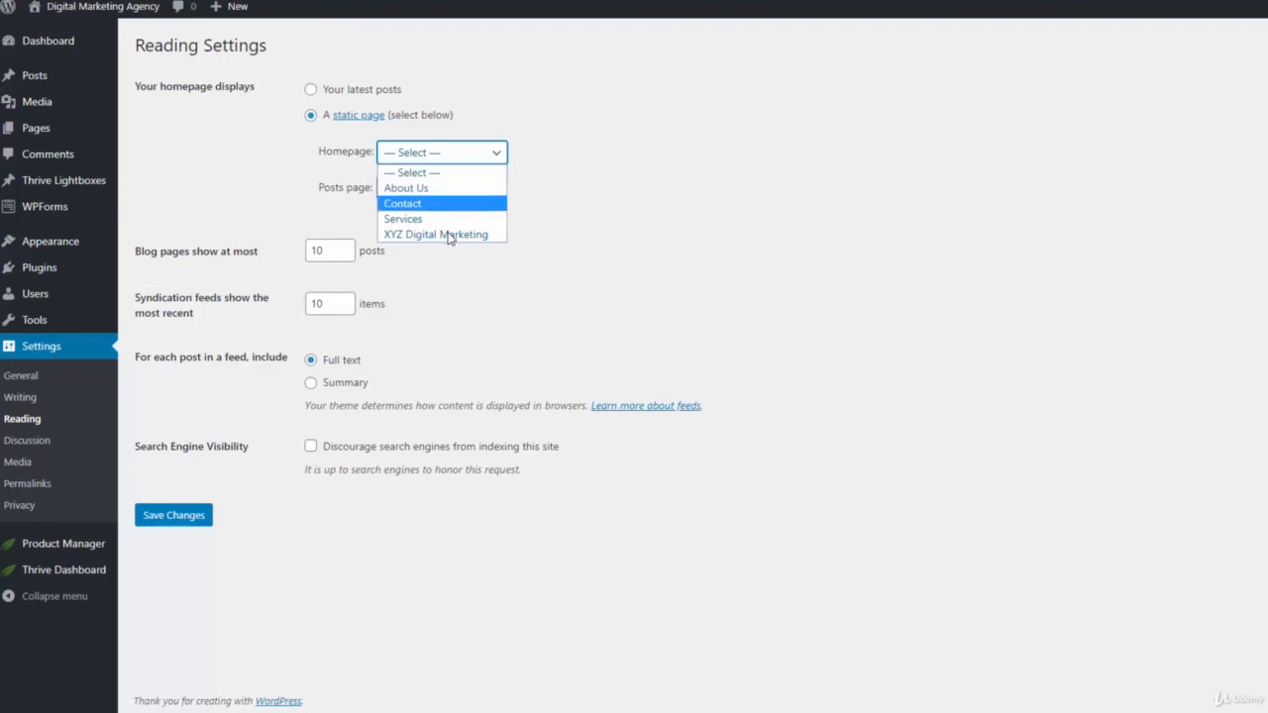
left_click(436, 235)
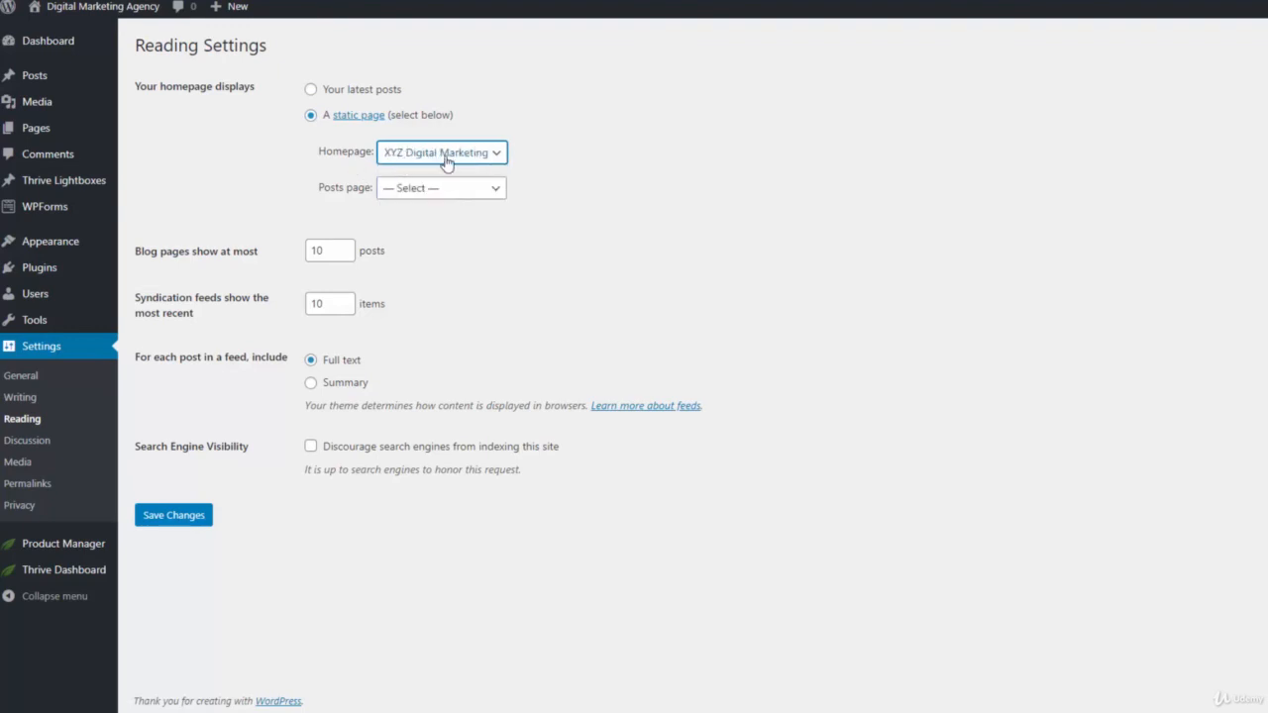
left_click(174, 517)
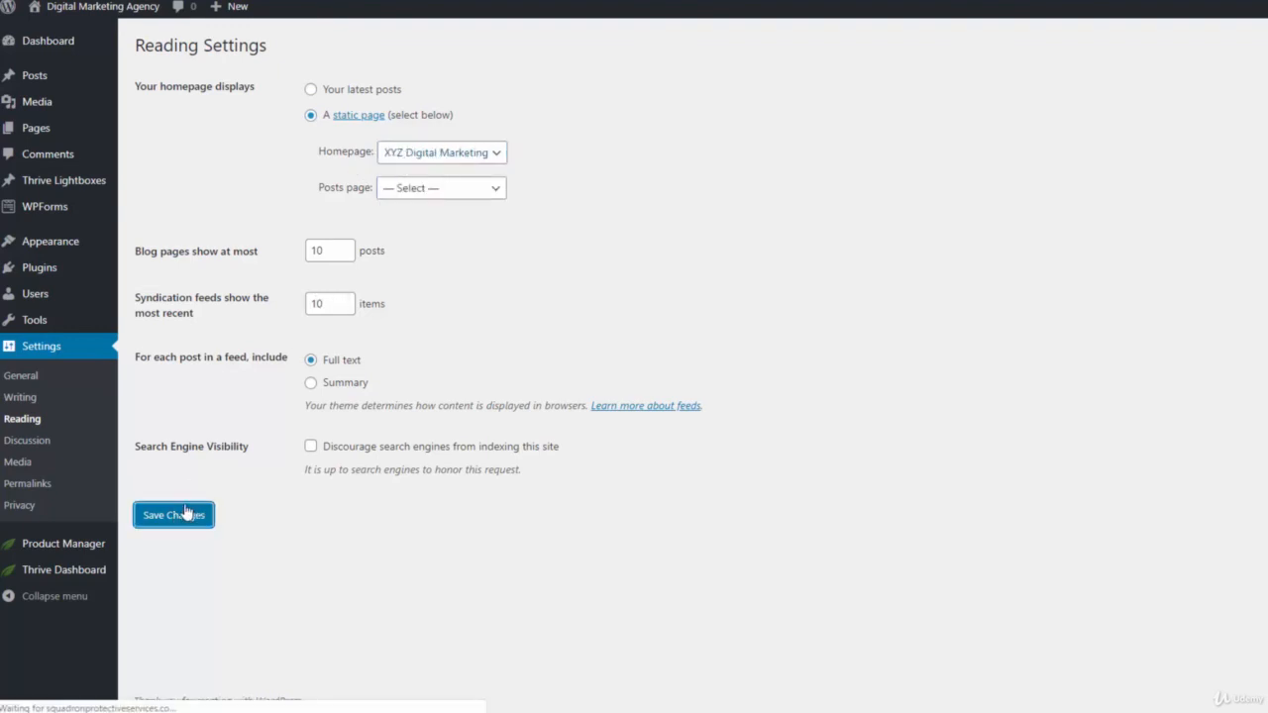
Open the live site in a new browser tab and examine the homepage's header menu and sections.
mouse_move(85, 14)
right_click(57, 32)
left_click(99, 45)
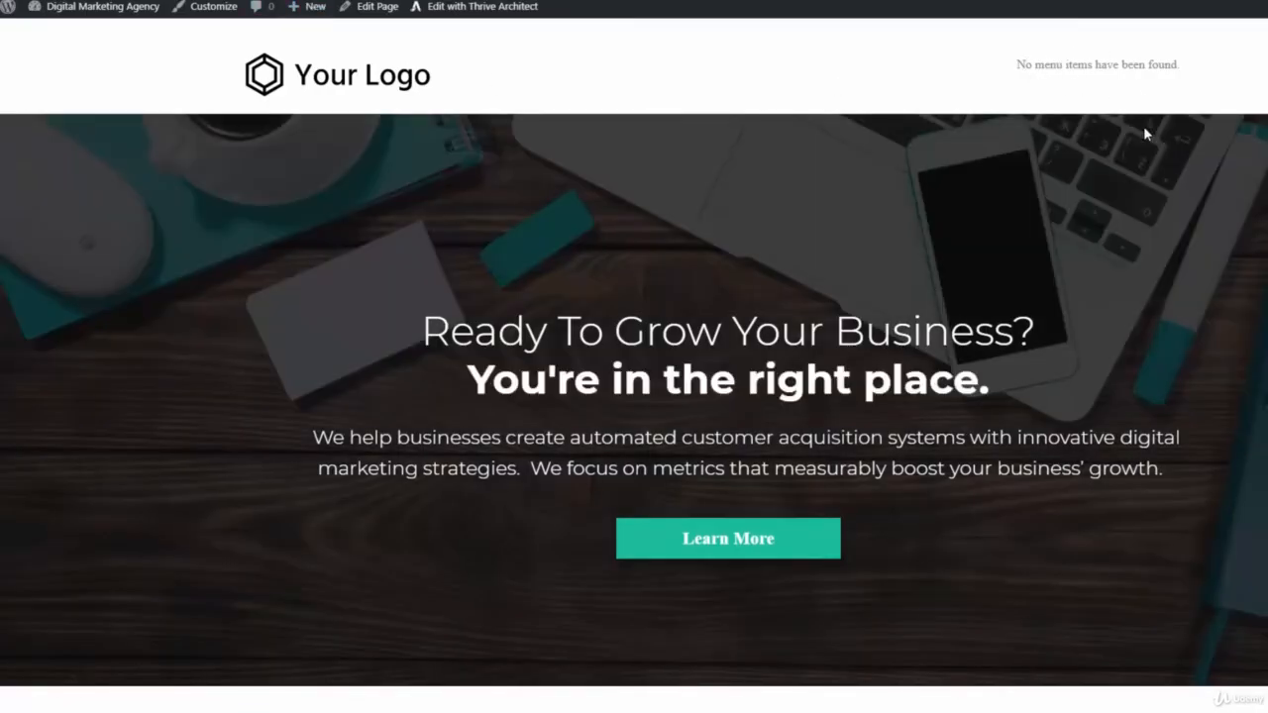
scroll(1143, 139, "down", 20)
scroll(1143, 162, "up", 10)
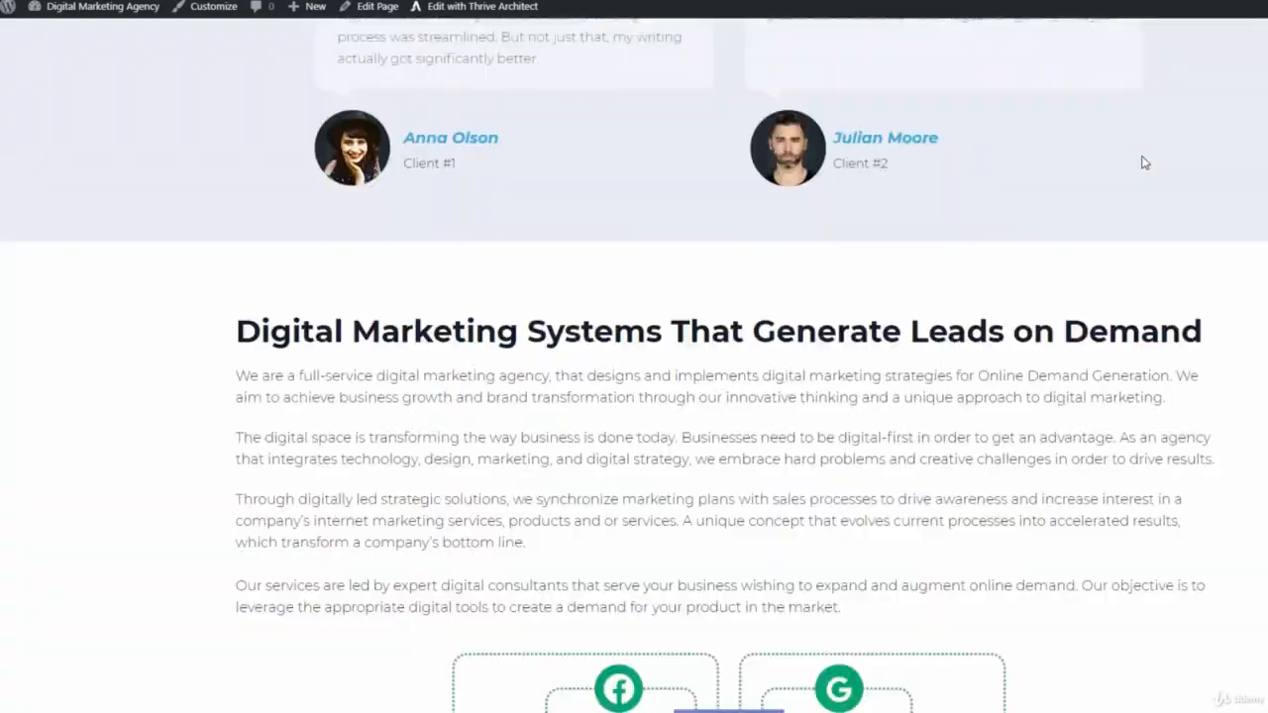
scroll(1143, 163, "up", 15)
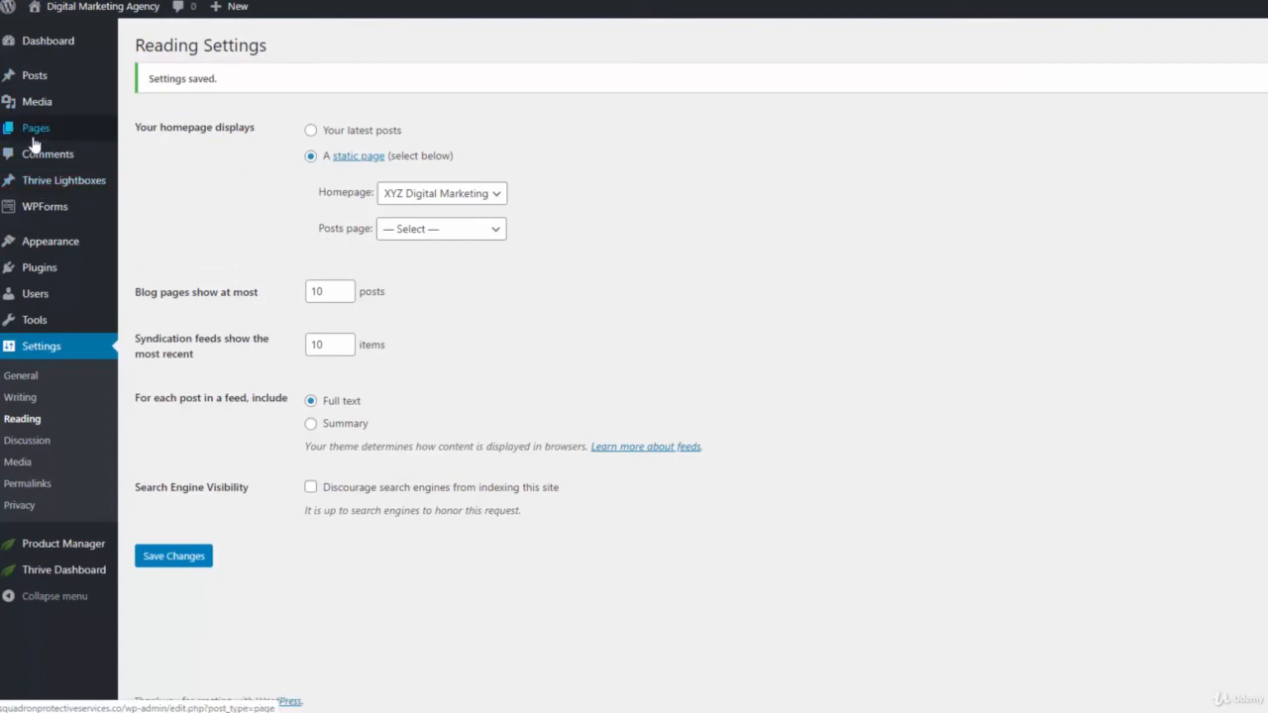
Open the homepage in Thrive Architect and place a Custom Menu element in the header beside the logo.
mouse_move(63, 230)
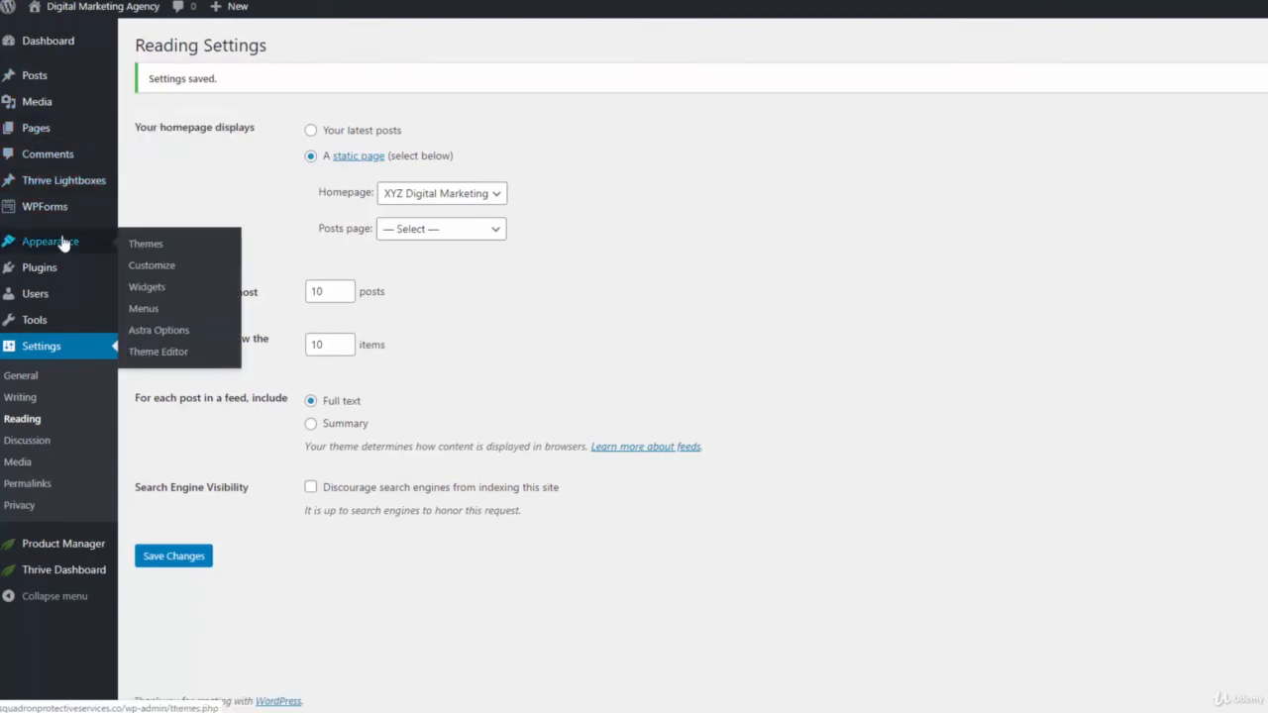
left_click(143, 308)
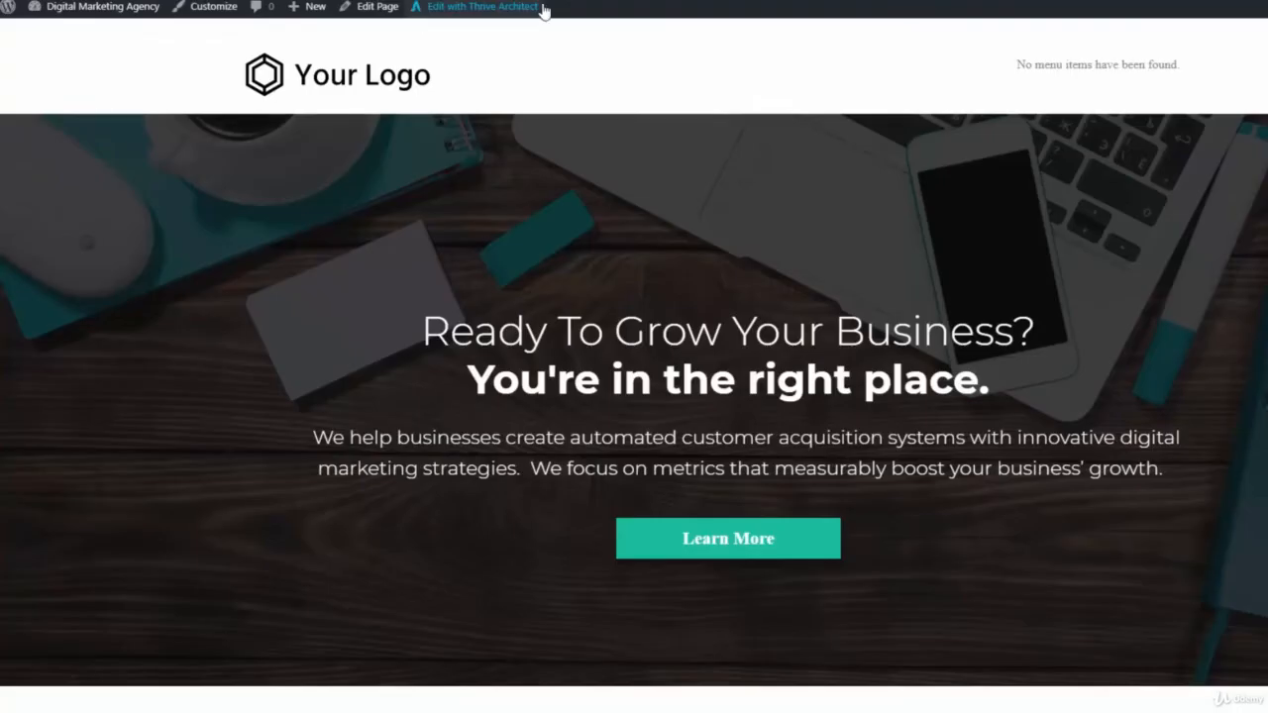
left_click(508, 24)
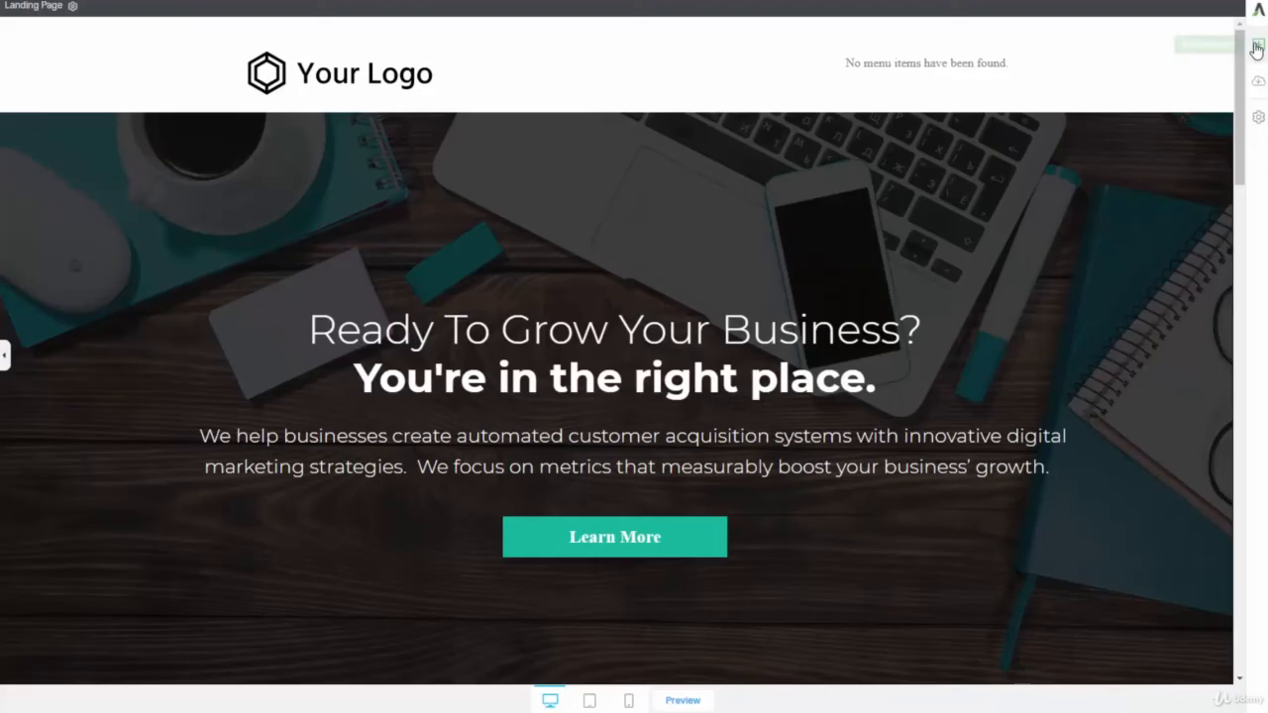
left_click(1256, 47)
type("em")
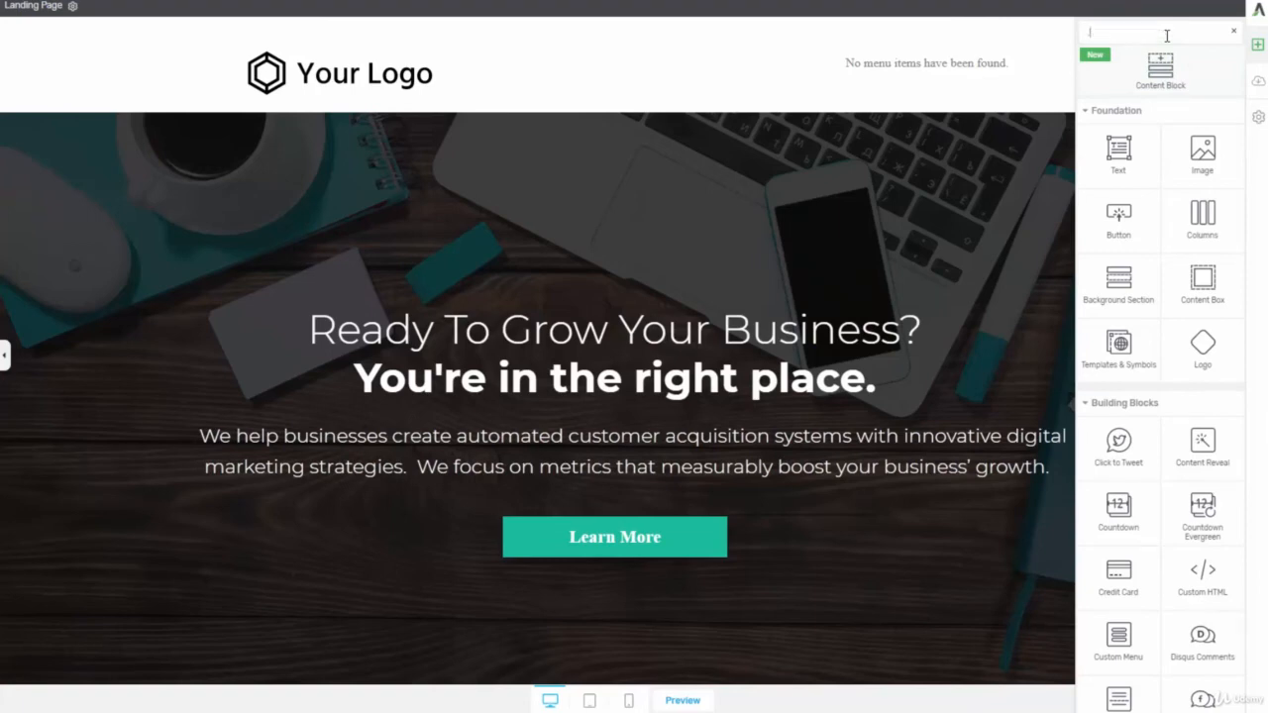
key("BackSpace")
key("BackSpace")
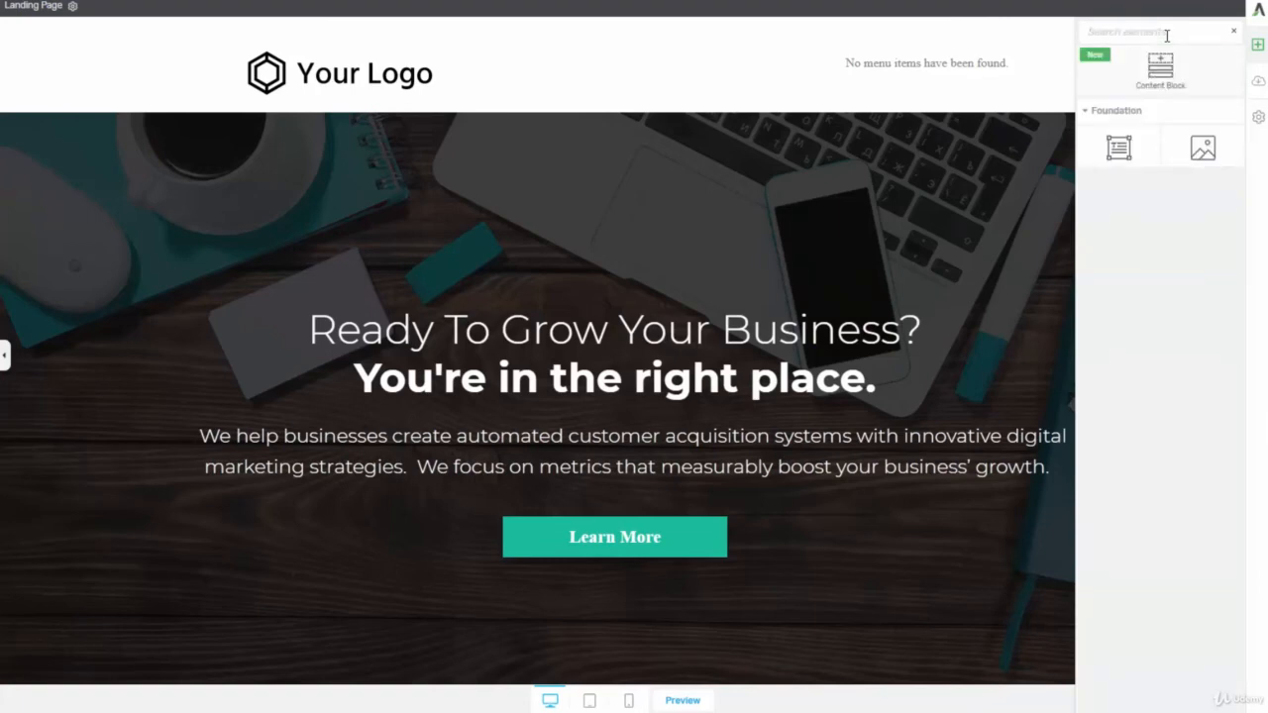
type("menu")
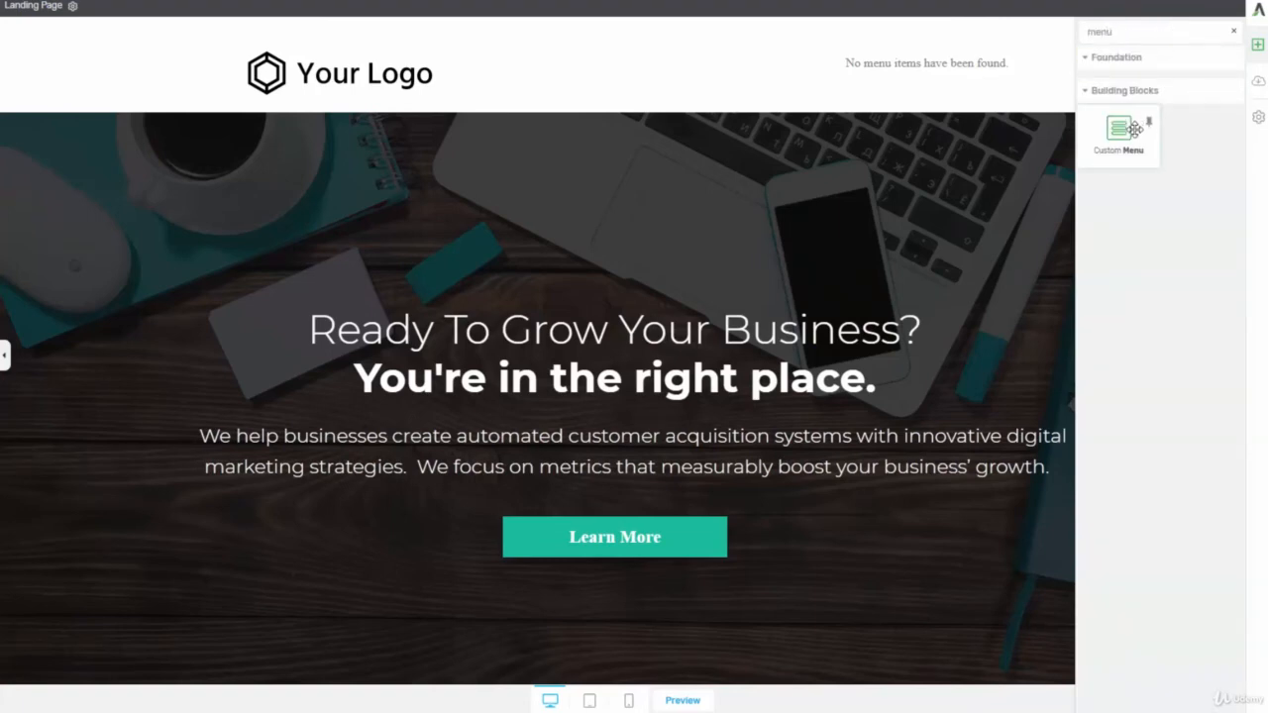
left_click_drag(1127, 129, 843, 76)
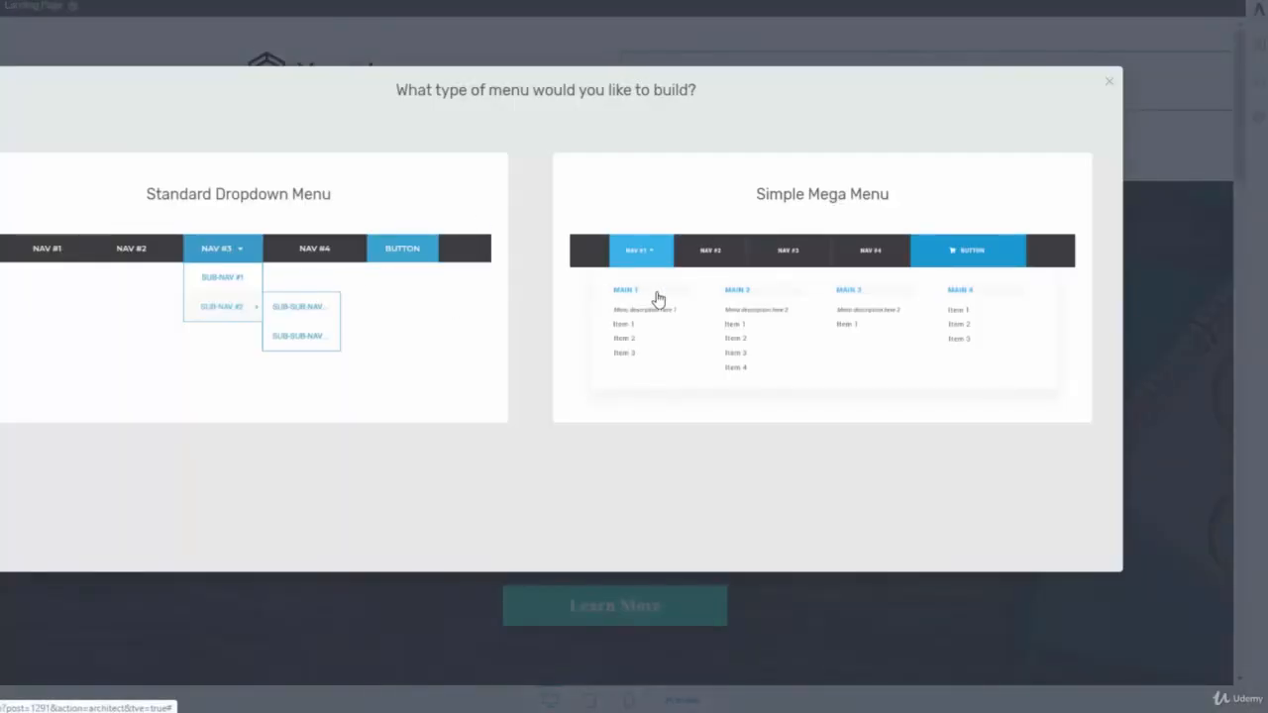
Build the header menu as a Simple Mega Menu from the WordPress "primary menu", using the first plain white template.
left_click(775, 299)
left_click(1030, 532)
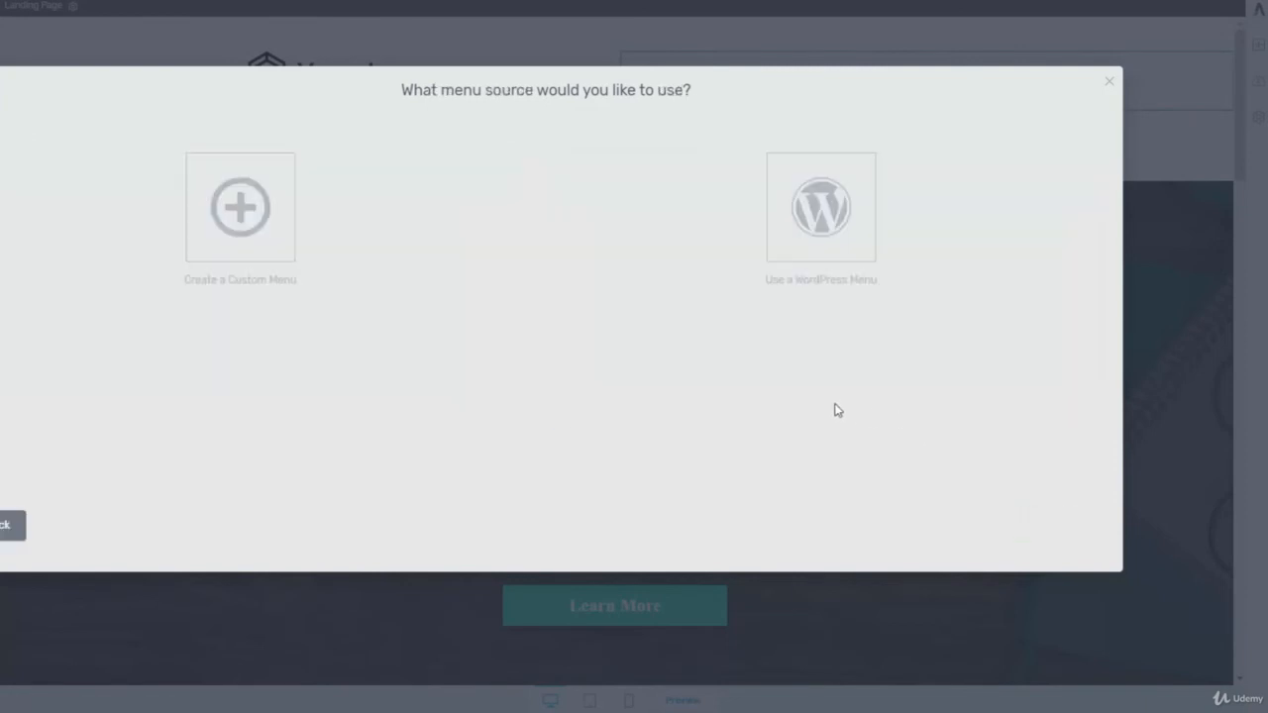
left_click(811, 232)
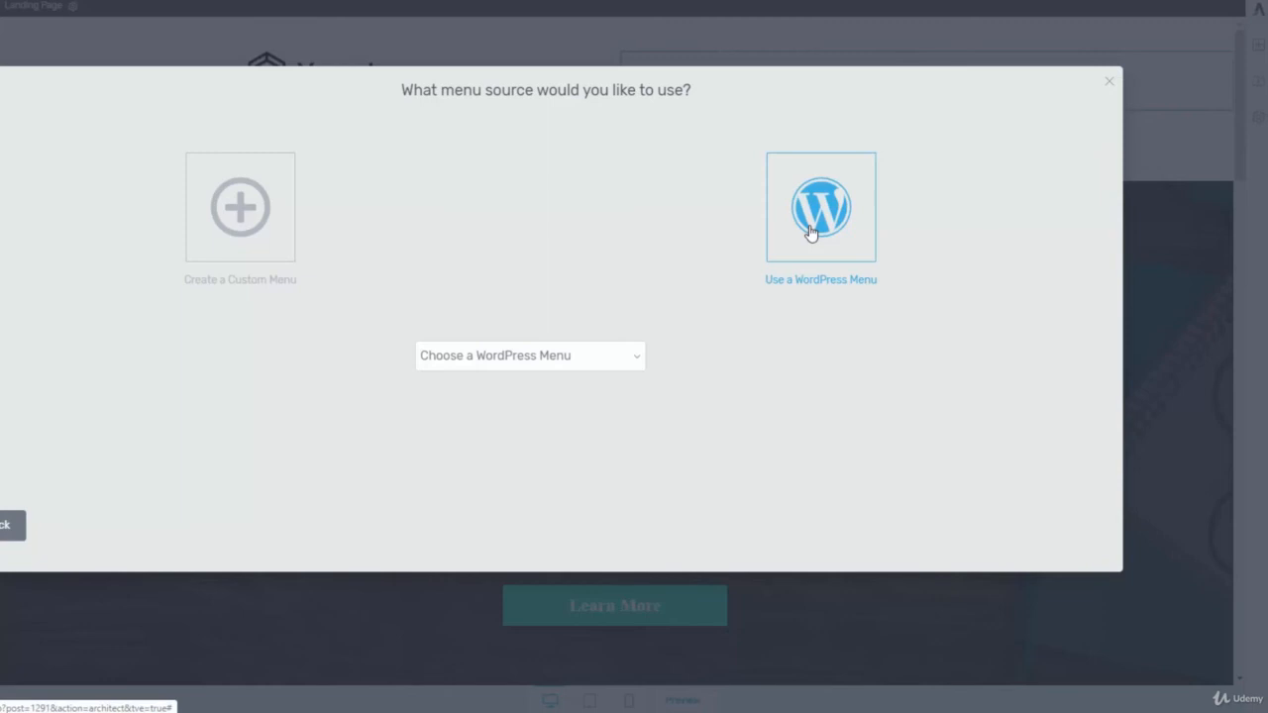
left_click(604, 365)
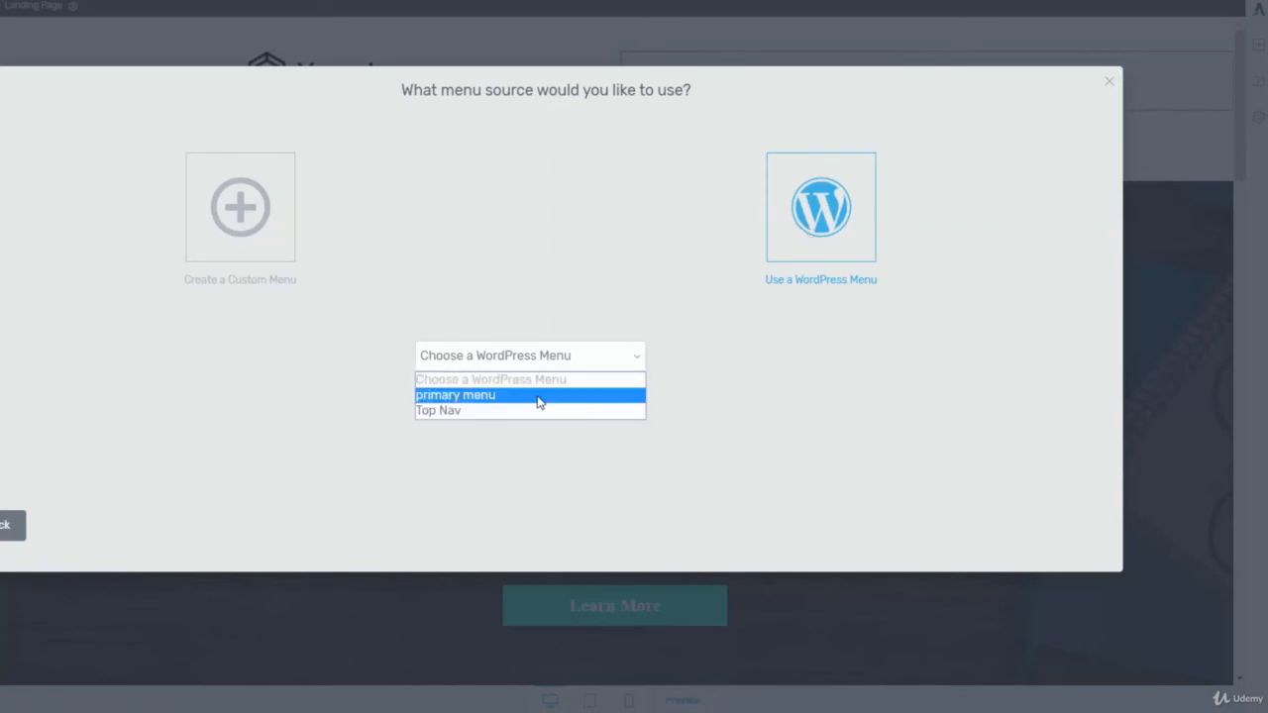
left_click(539, 395)
left_click(1035, 528)
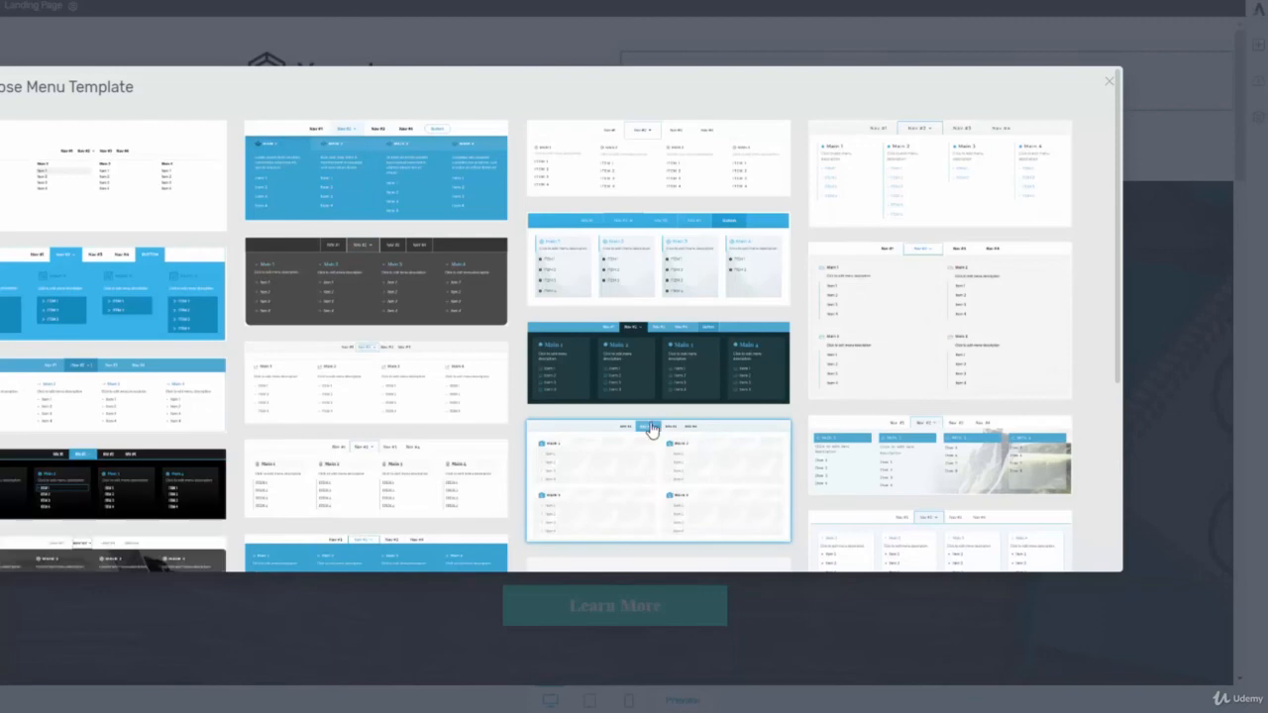
left_click(94, 178)
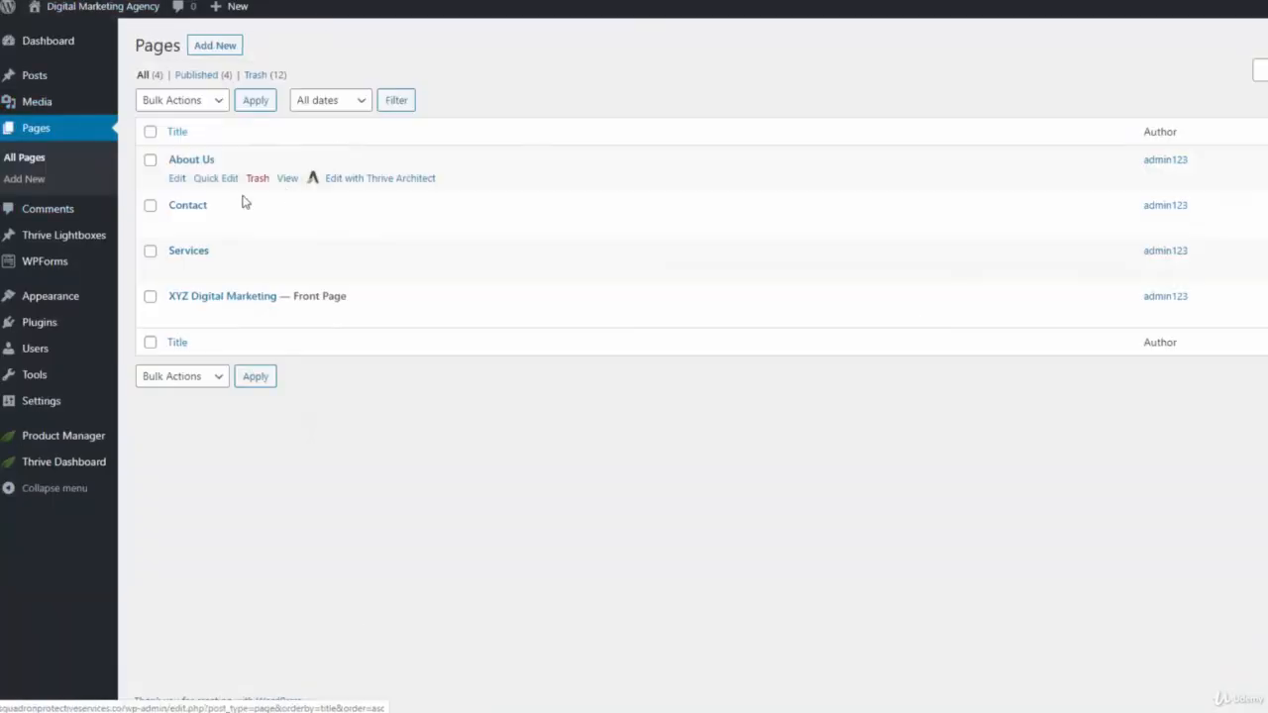
Open the Contact page in Thrive Architect, set the header menu's source to Top Nav and save the page.
left_click(368, 225)
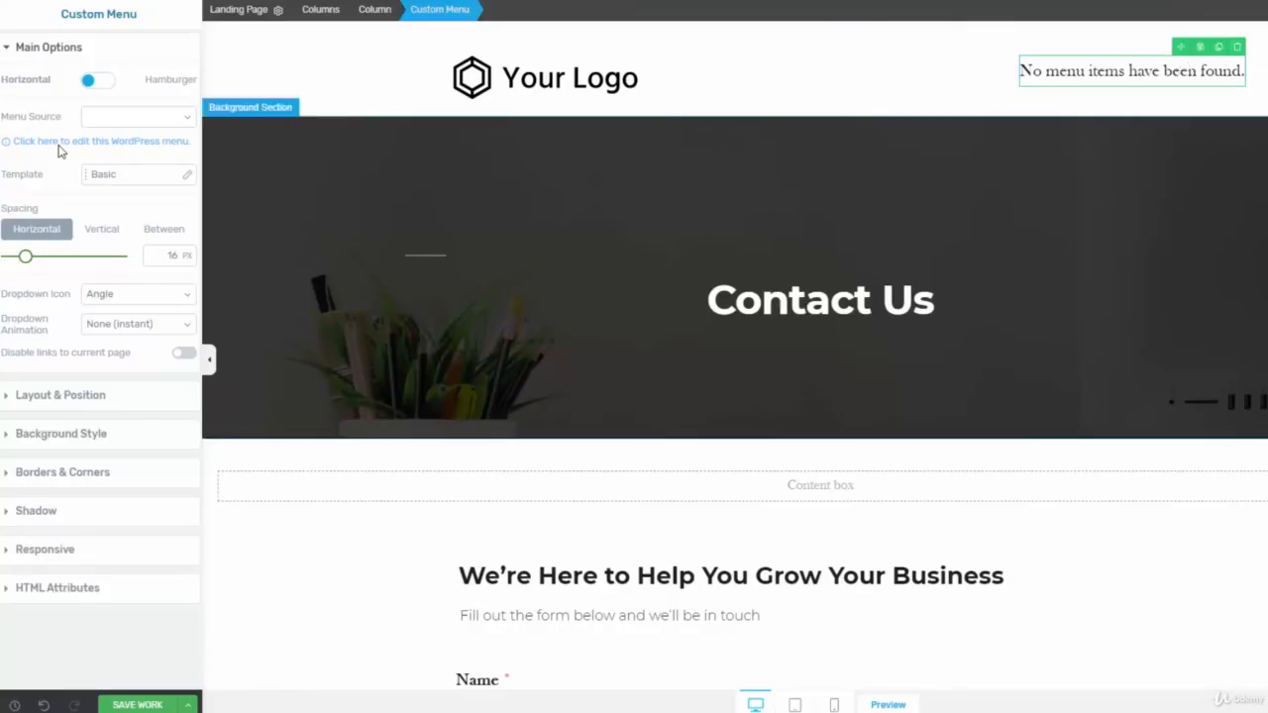
left_click(113, 117)
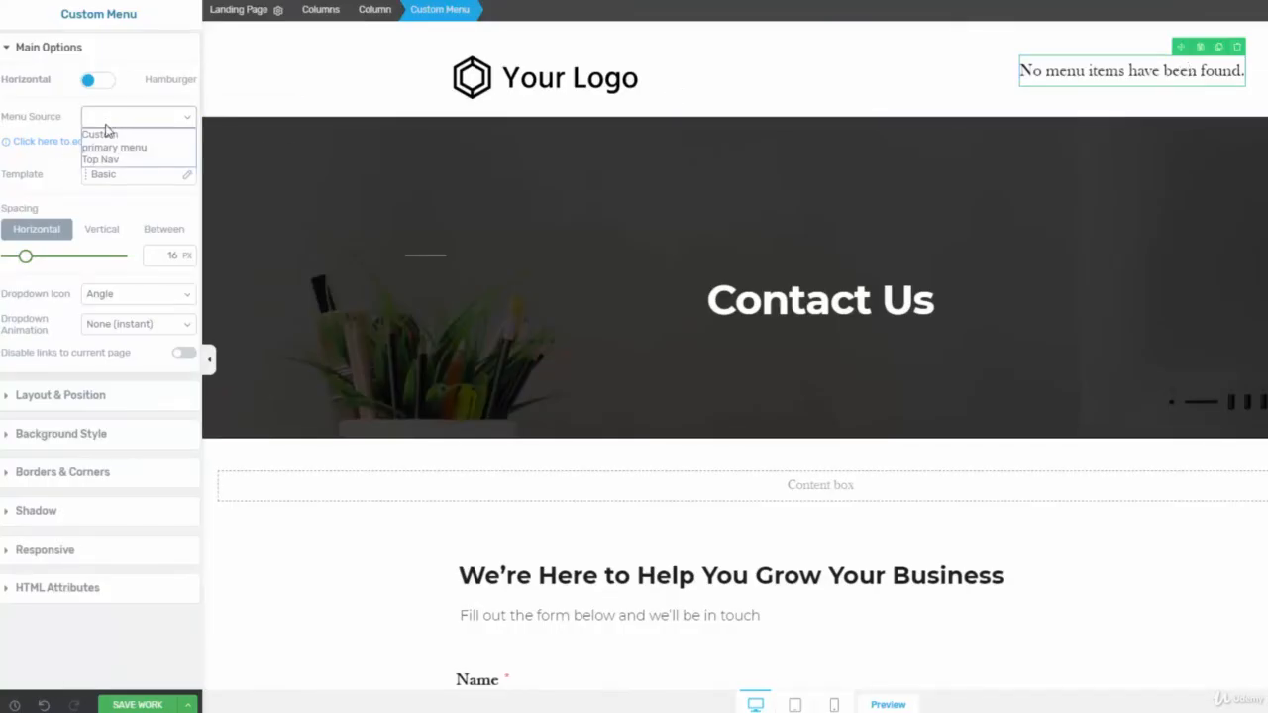
left_click(139, 159)
left_click(134, 706)
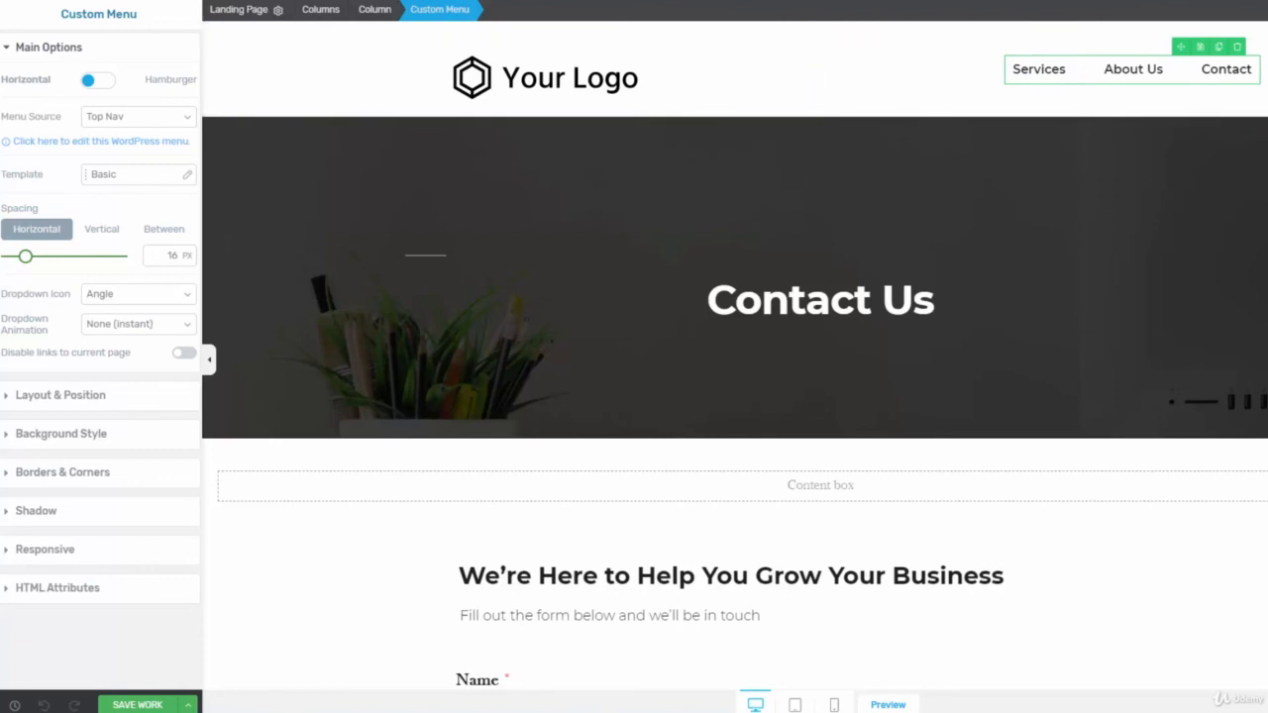
Review the Contact page in the editor and preview it to check the header menu and the contact form's layout.
scroll(571, 113, "down", 4)
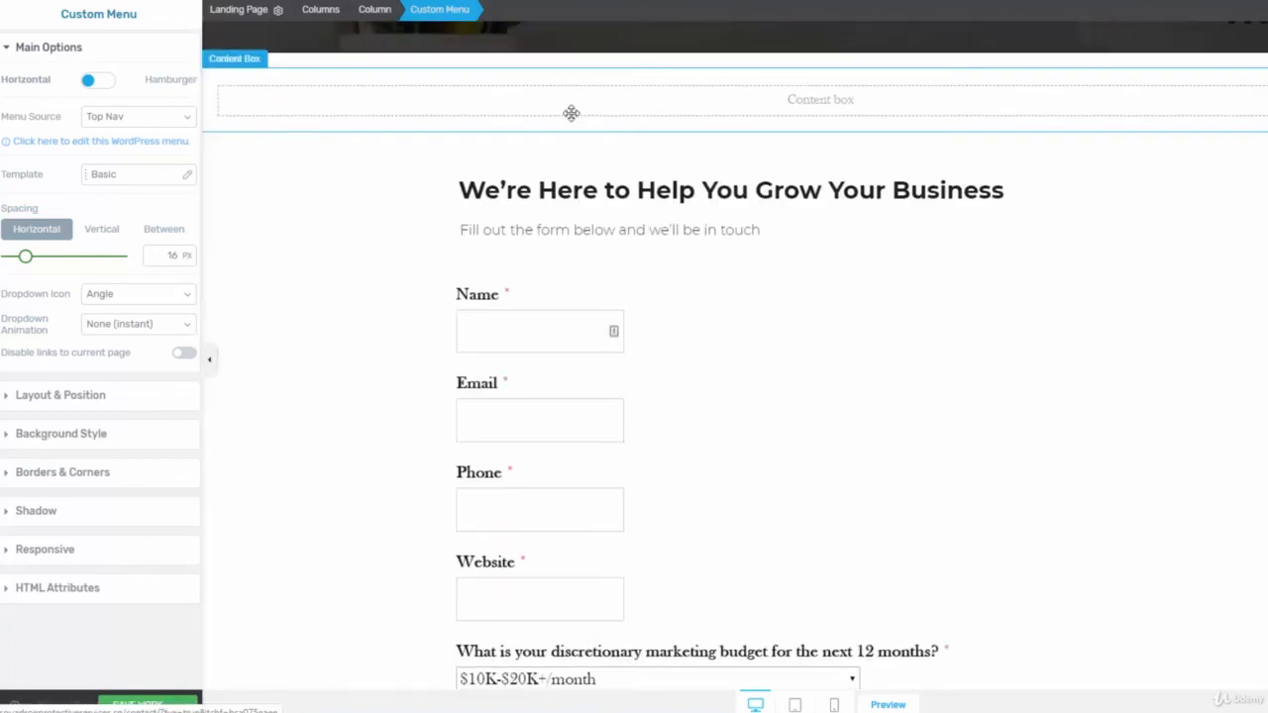
scroll(592, 122, "down", 4)
scroll(592, 122, "up", 4)
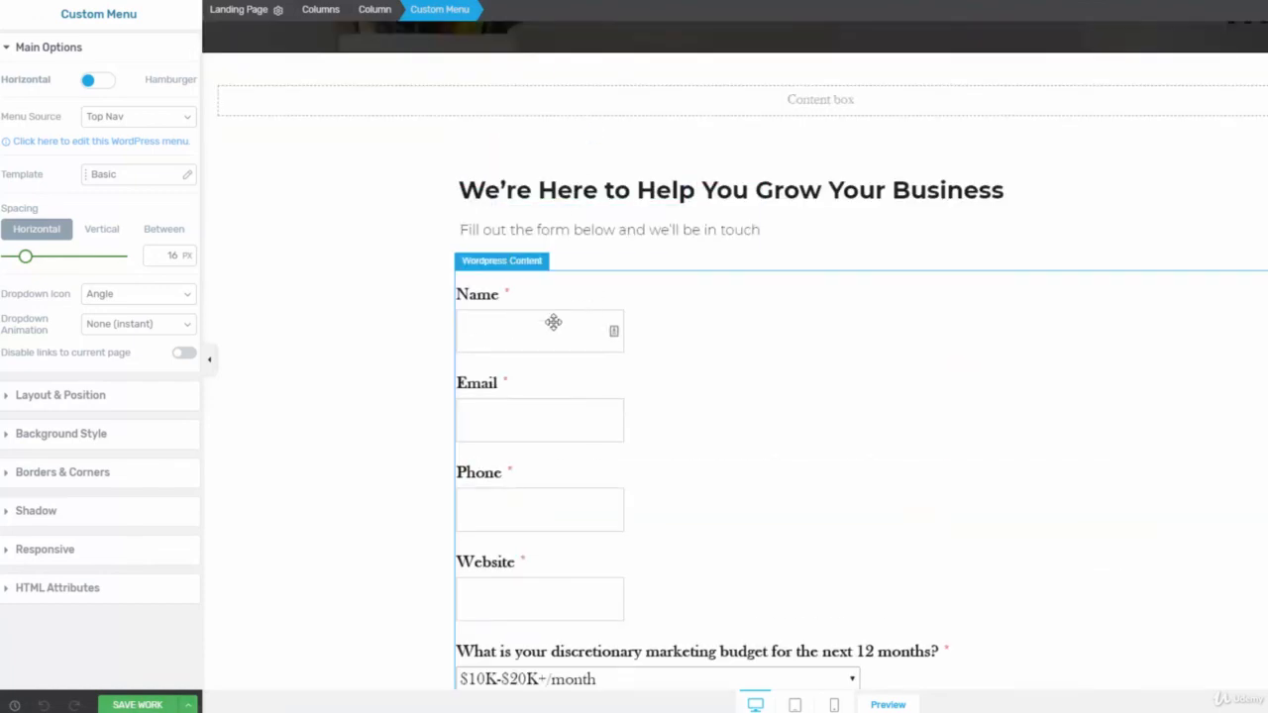
scroll(639, 327, "down", 3)
scroll(642, 331, "up", 7)
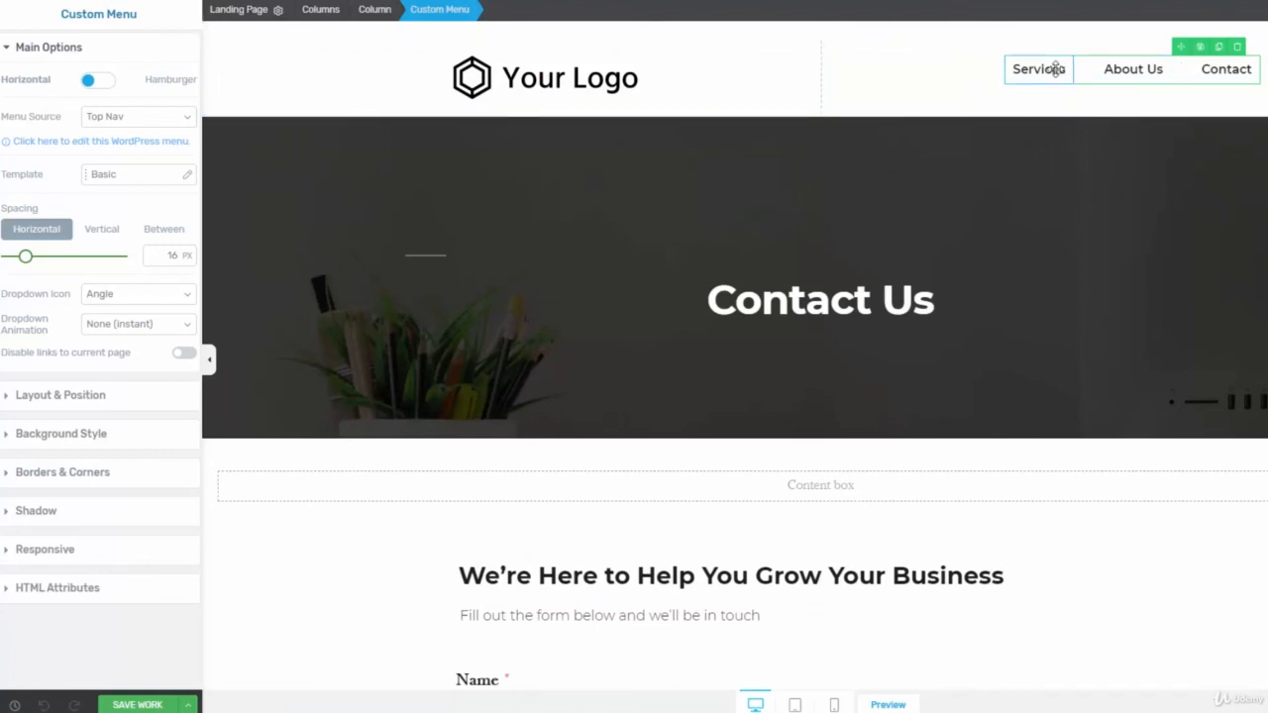
left_click(889, 705)
scroll(907, 518, "down", 7)
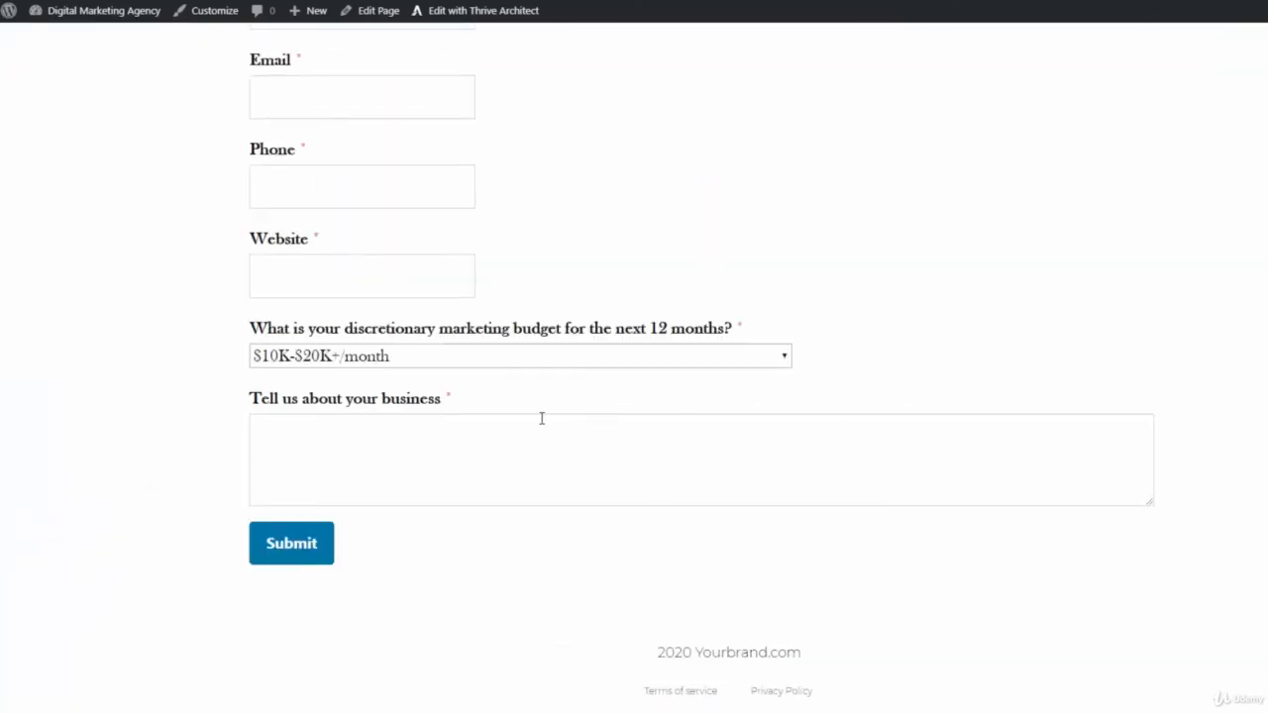
Examine the Contact page preview from the banner and heading through the form fields.
scroll(444, 430, "up", 3)
scroll(297, 557, "down", 3)
scroll(382, 560, "up", 3)
scroll(317, 643, "down", 1)
scroll(326, 632, "up", 5)
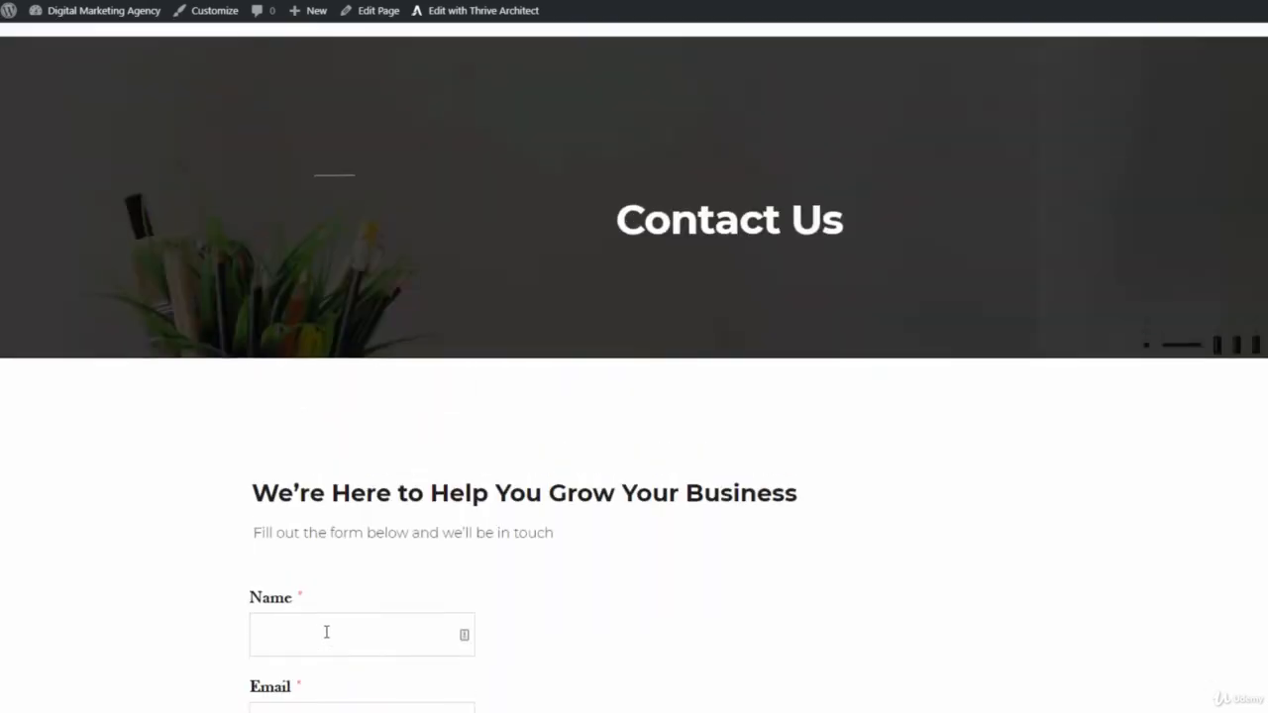
scroll(326, 632, "up", 1)
scroll(451, 576, "down", 8)
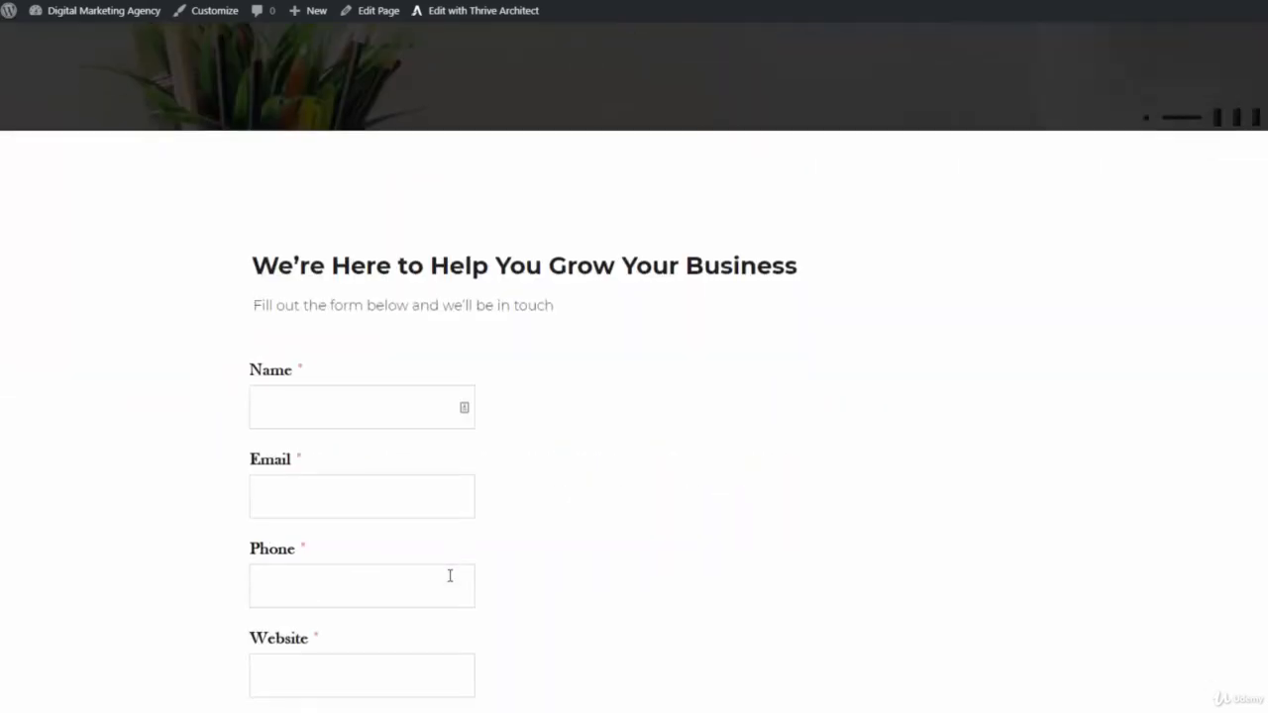
scroll(449, 576, "up", 8)
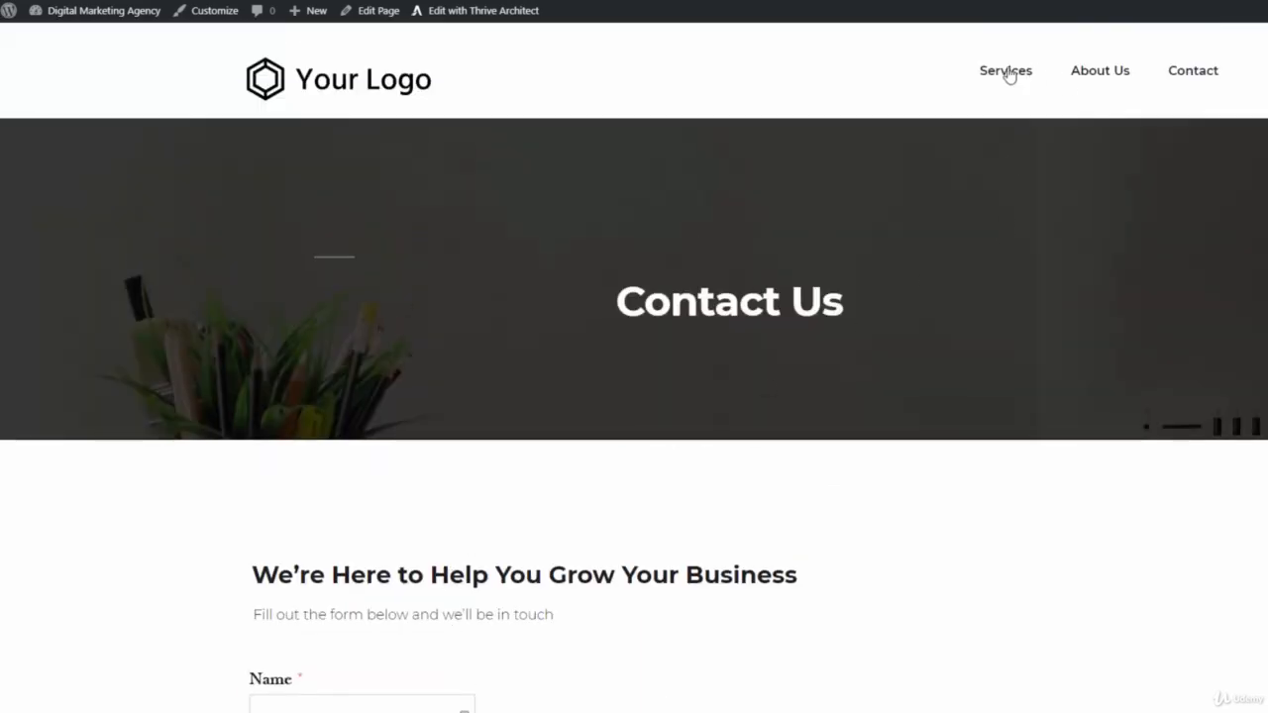
Open the Services page from the header menu and check its header and advertising sections.
left_click(1006, 71)
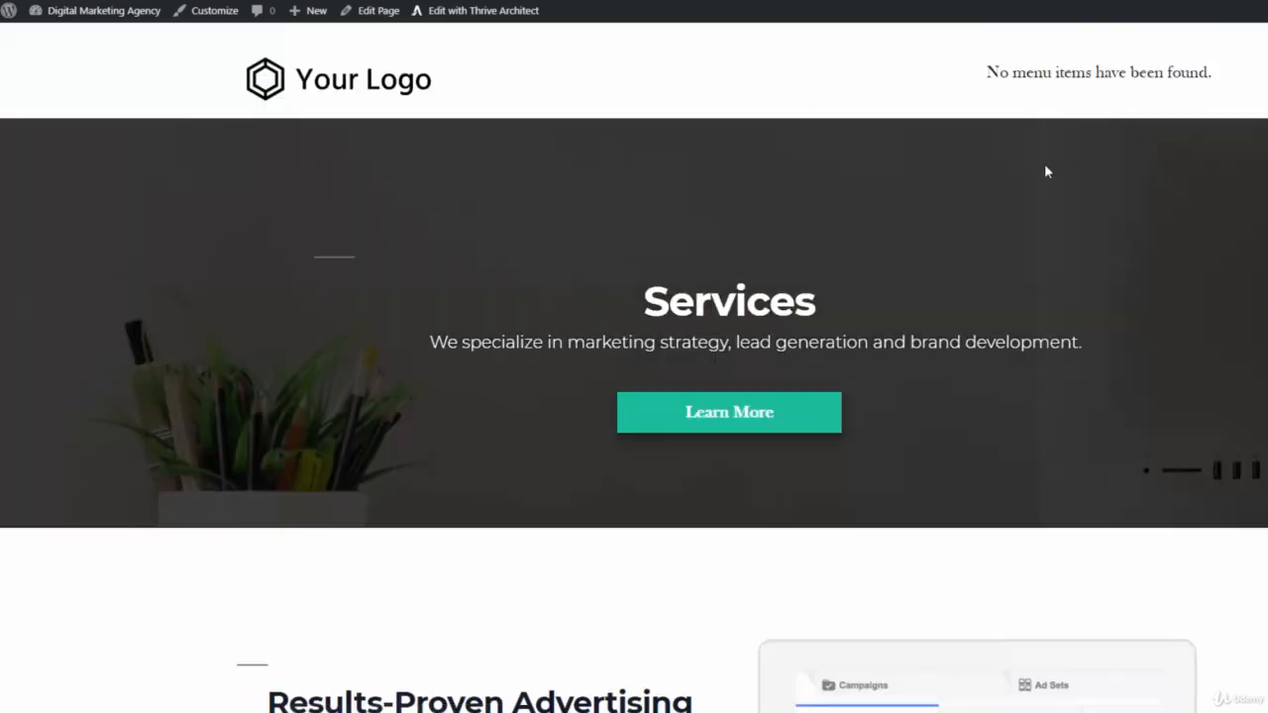
scroll(1070, 158, "down", 13)
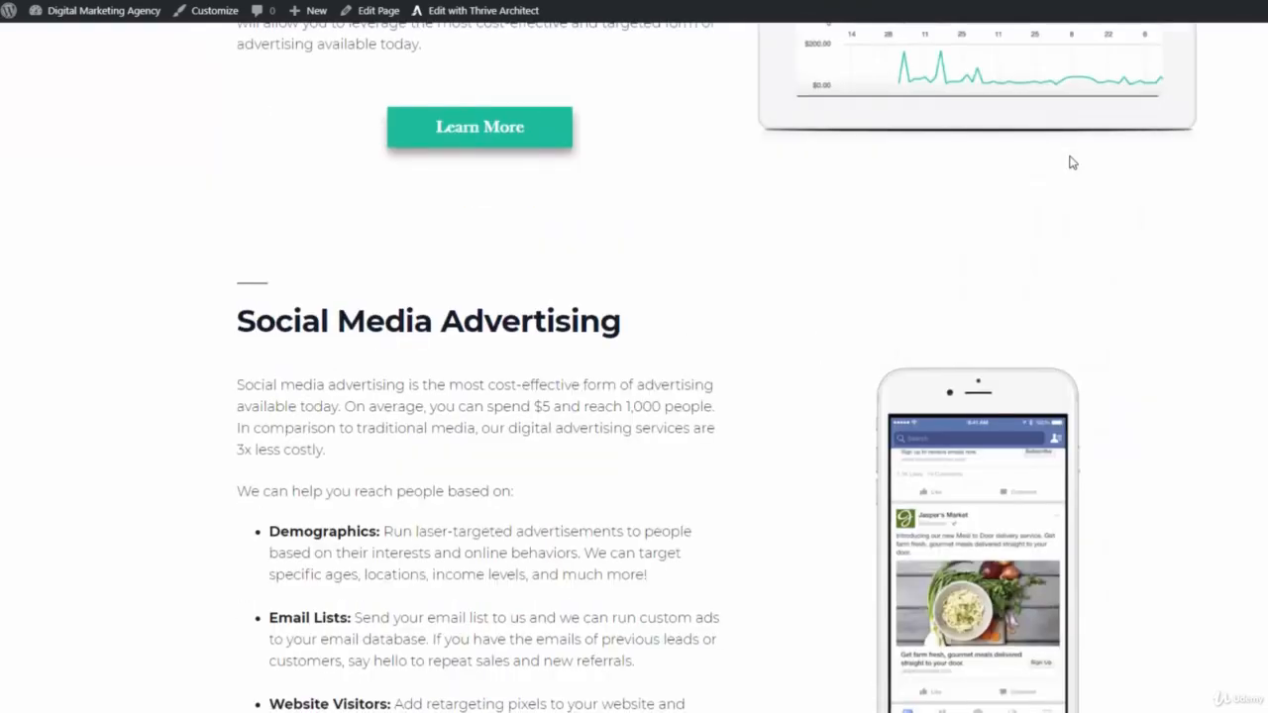
scroll(1069, 159, "down", 8)
scroll(1070, 159, "up", 20)
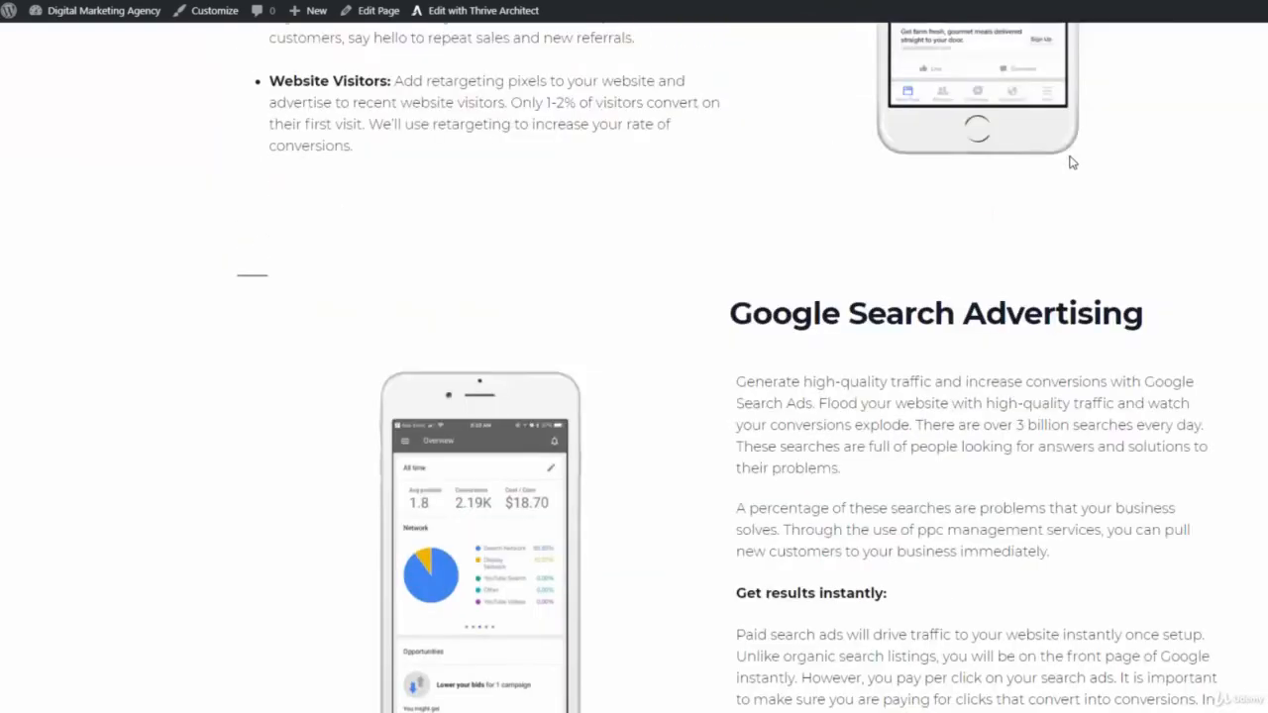
scroll(1068, 160, "up", 1)
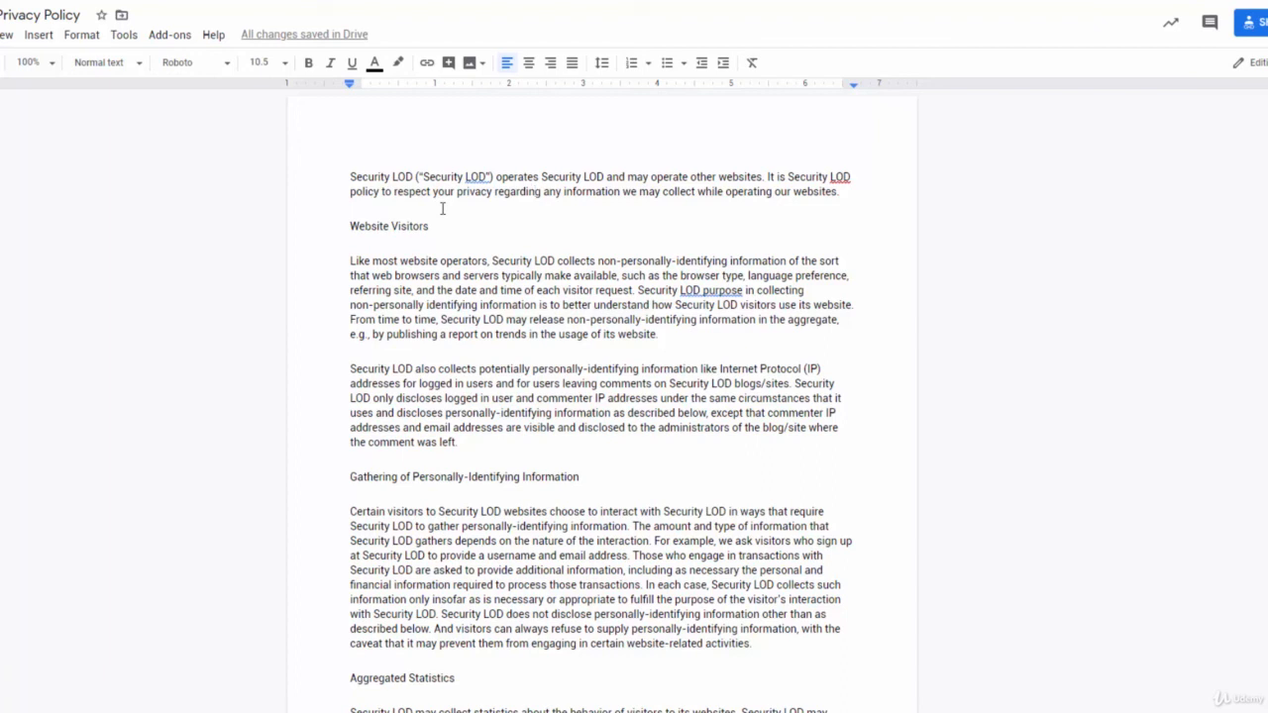
In the Google Docs privacy policy, set up replacing "Security LOD" with "XYZ Marketing Agency" and close the find-and-replace dialog without applying it.
key("ctrl+f")
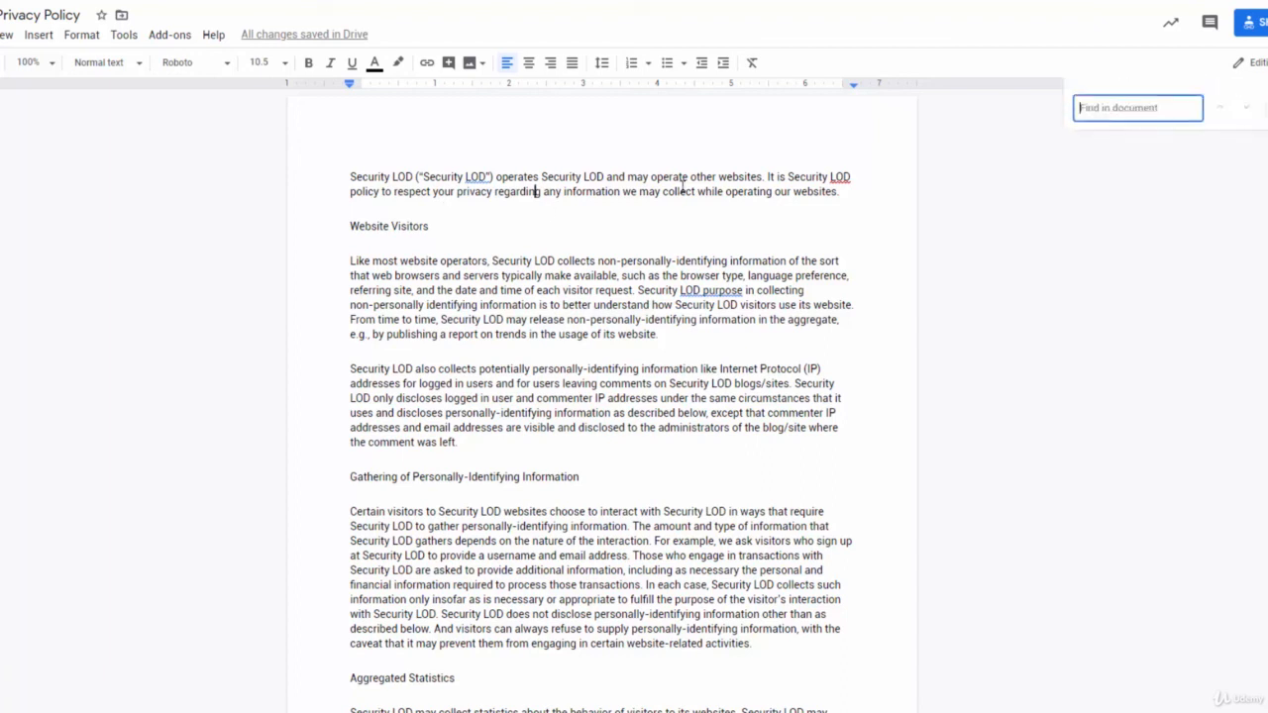
type("Security LOD")
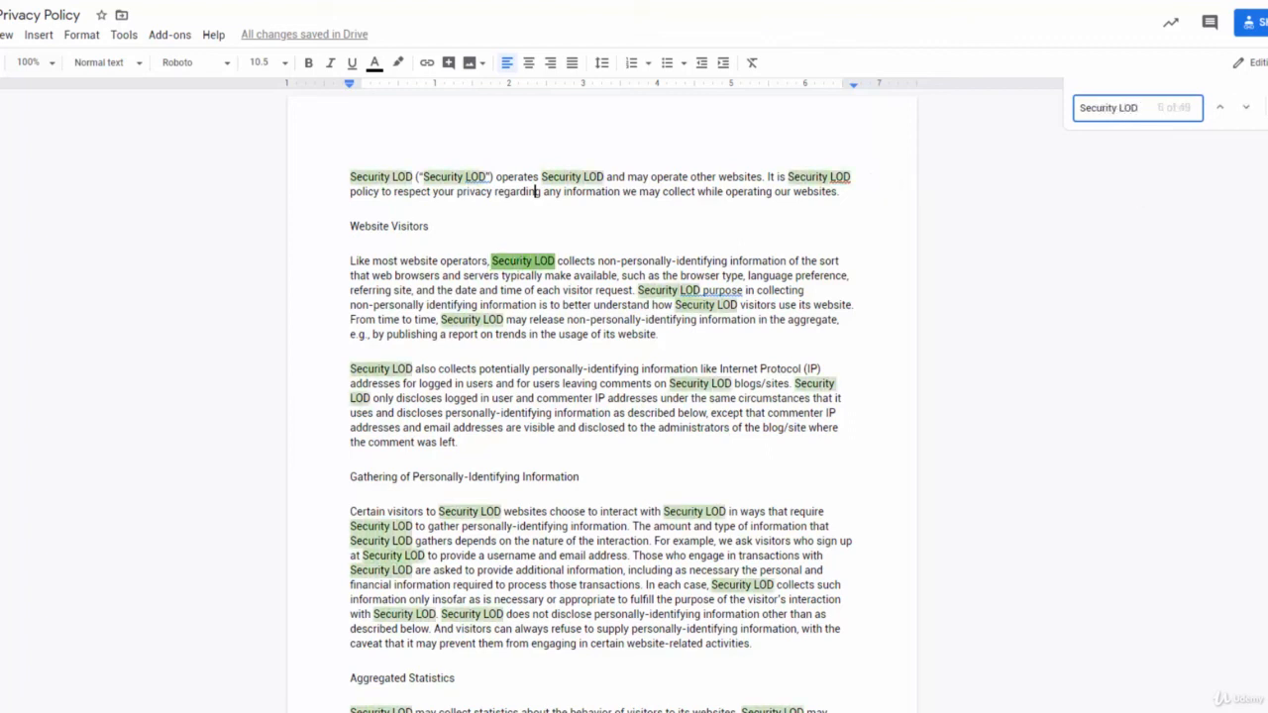
left_click(1267, 107)
left_click(599, 328)
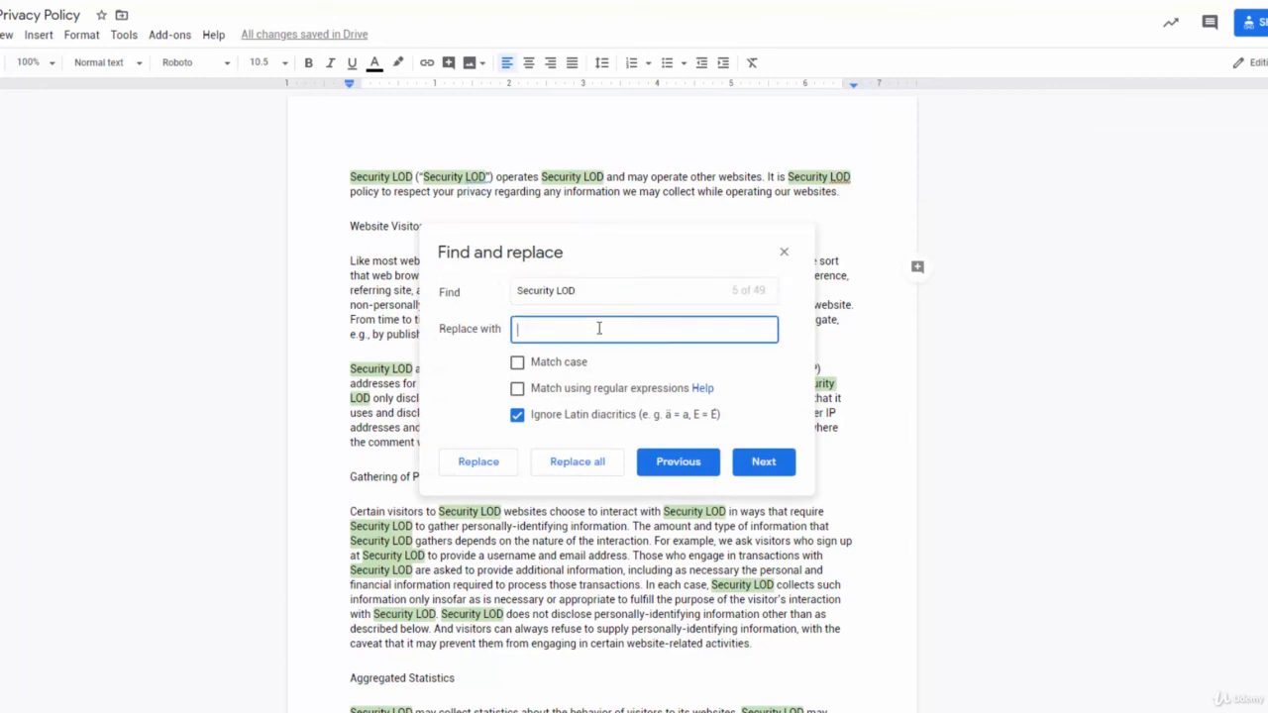
type("XYZ Marketing Agency")
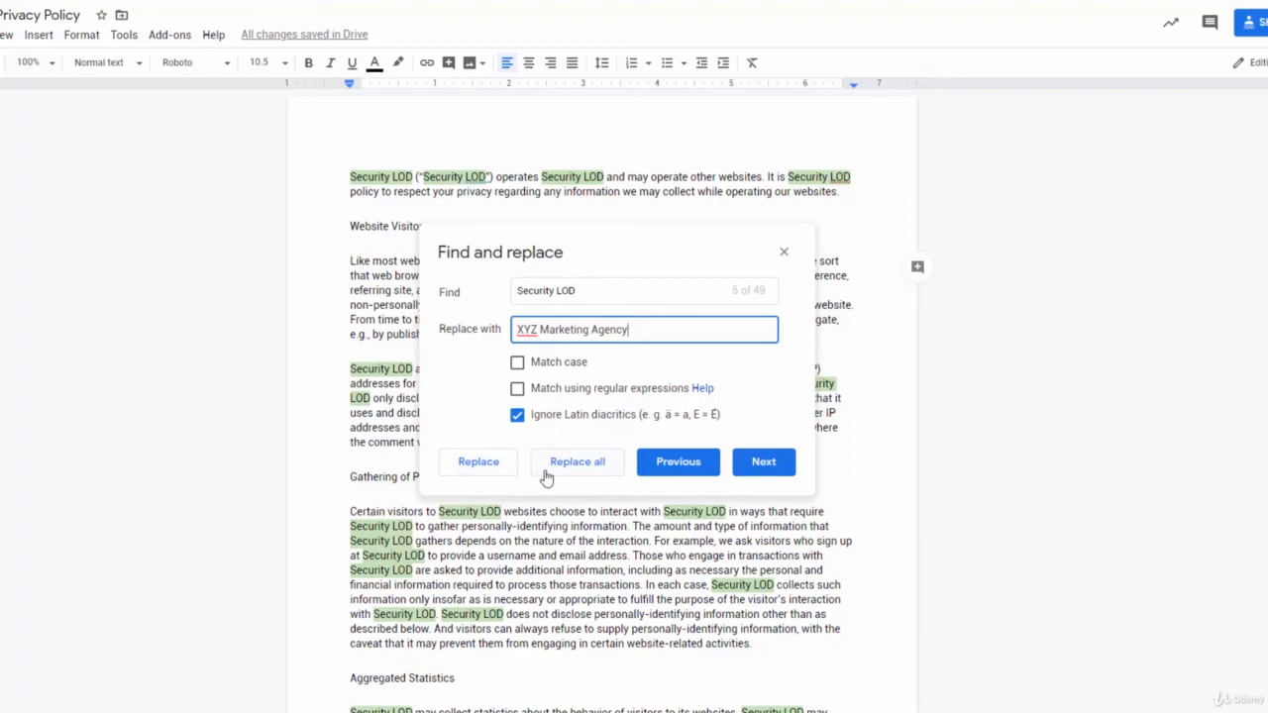
left_click(783, 251)
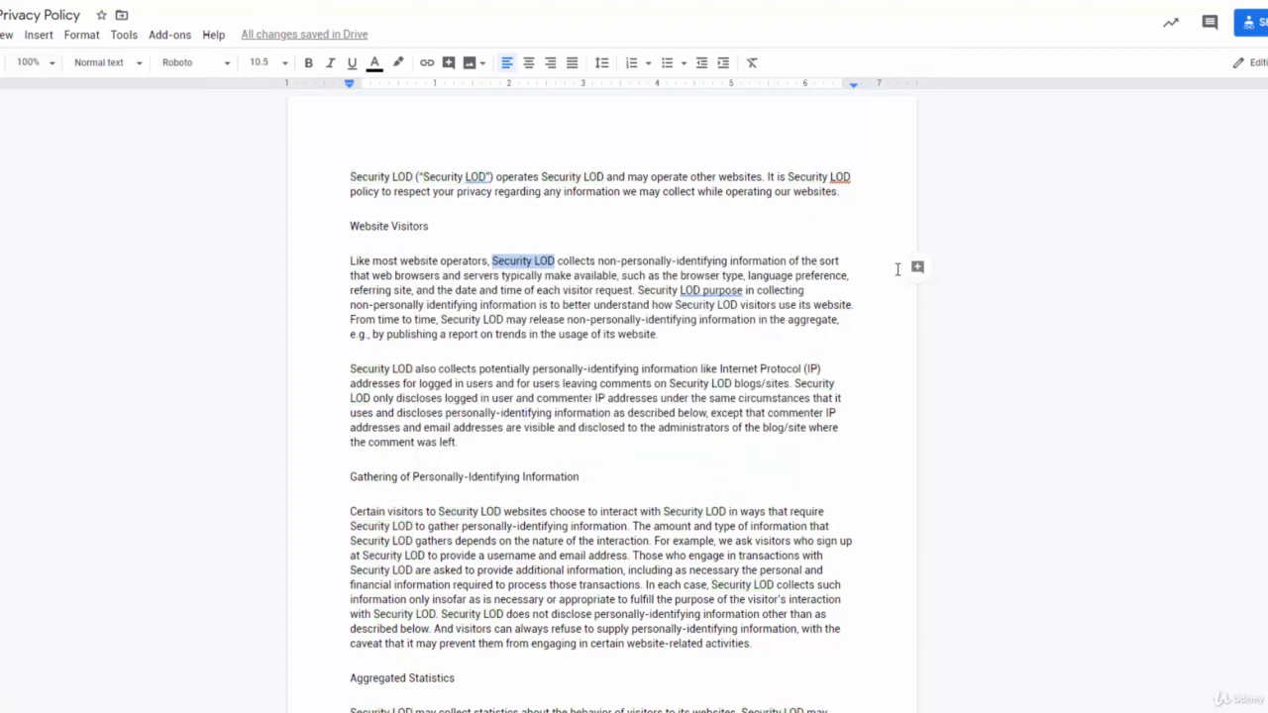